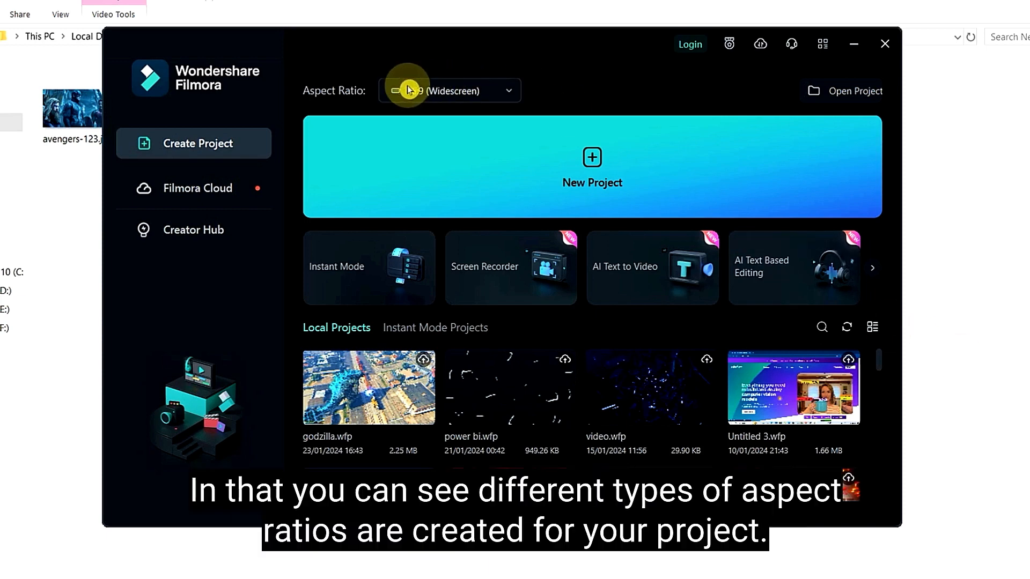
Review the aspect ratio choices and the other creation tools, and start a new project with the 16:9 widescreen ratio
{"action": "left_click", "coordinate": [443, 95]}
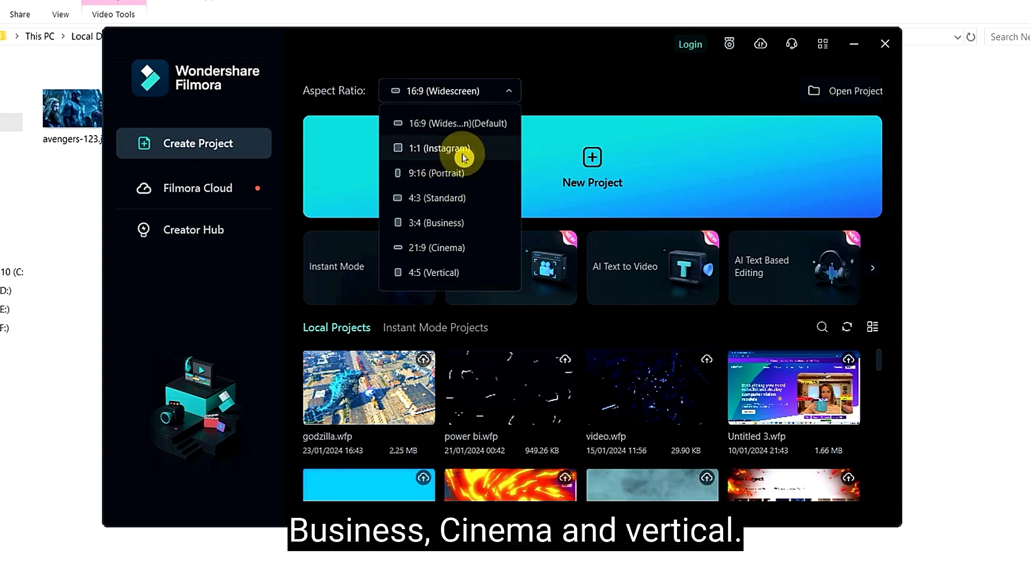
{"action": "left_click", "coordinate": [506, 293]}
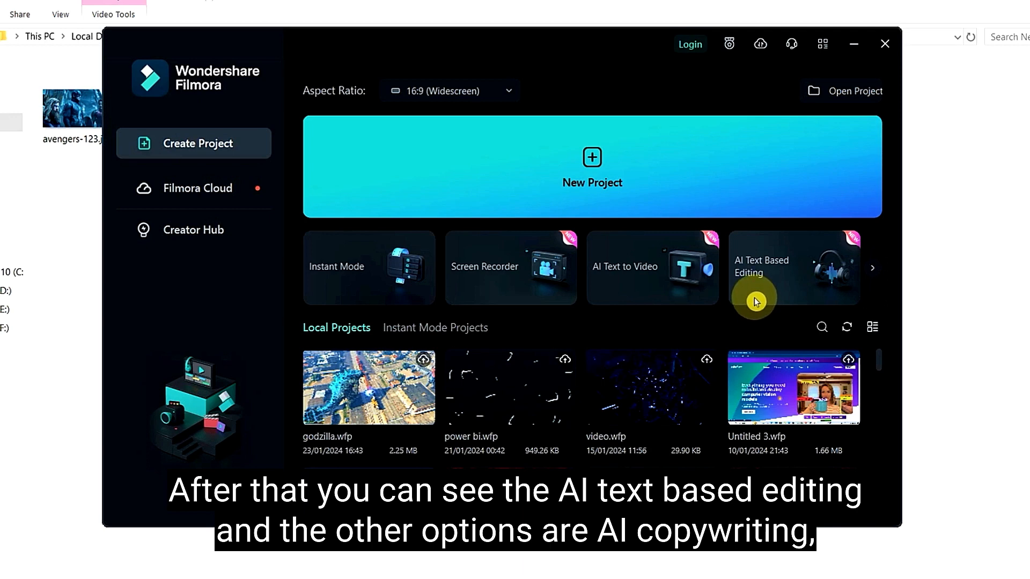
{"action": "left_click", "coordinate": [872, 267]}
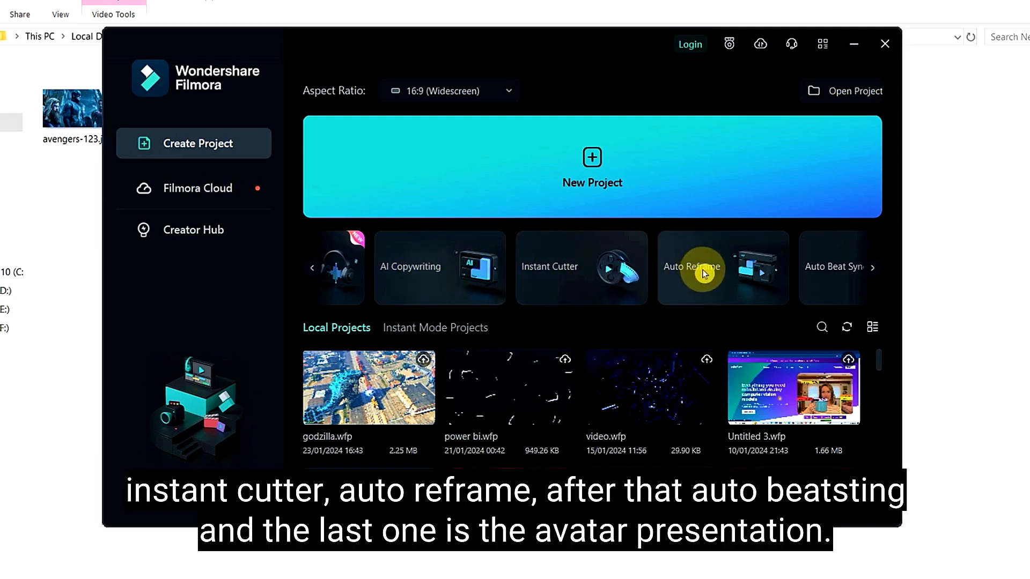
{"action": "scroll", "coordinate": [713, 284], "scroll_direction": "down", "scroll_amount": 3}
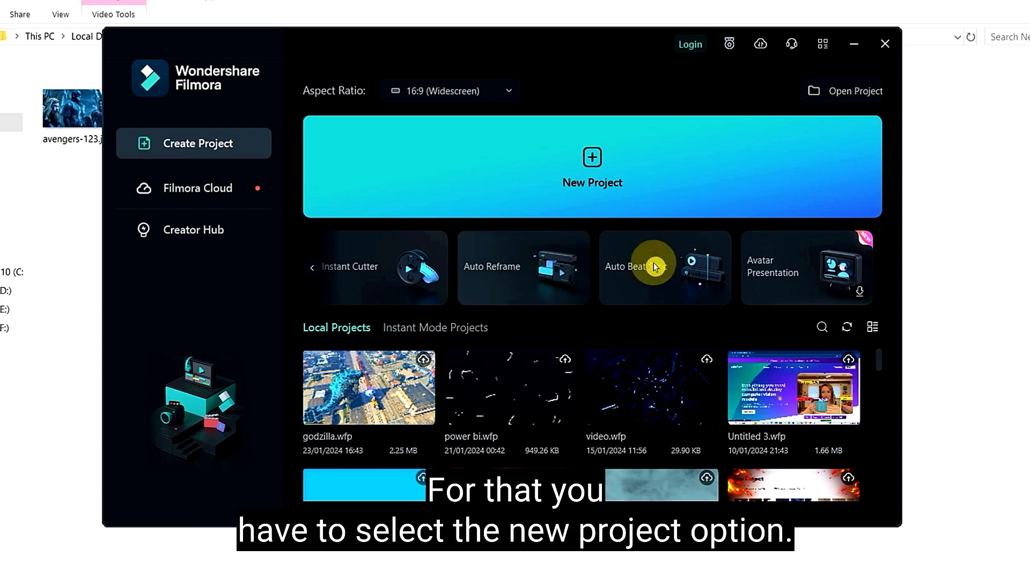
{"action": "left_click", "coordinate": [605, 186]}
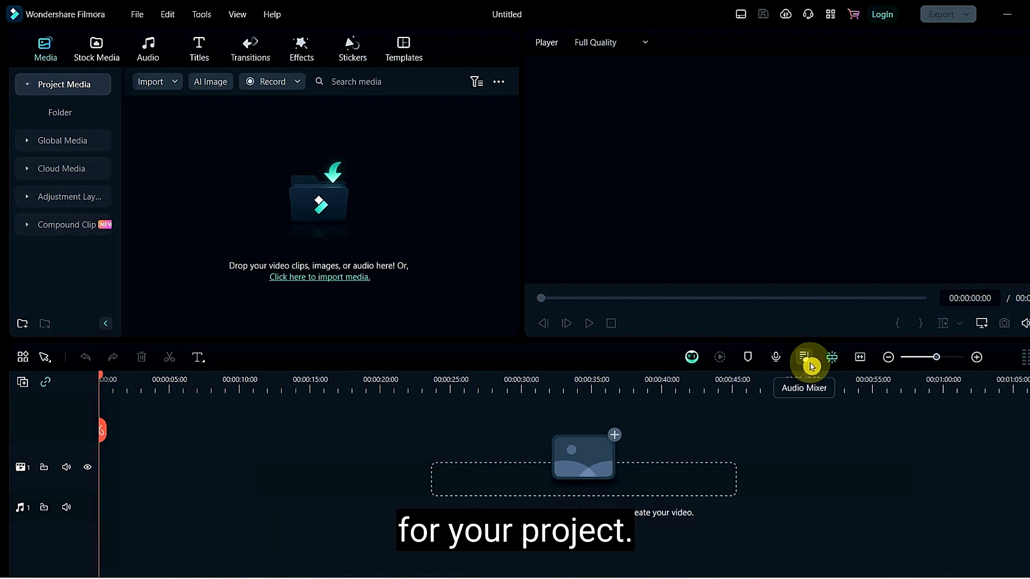
Import all six video, image and audio files from New folder (5) into the project media
{"action": "left_click", "coordinate": [937, 362]}
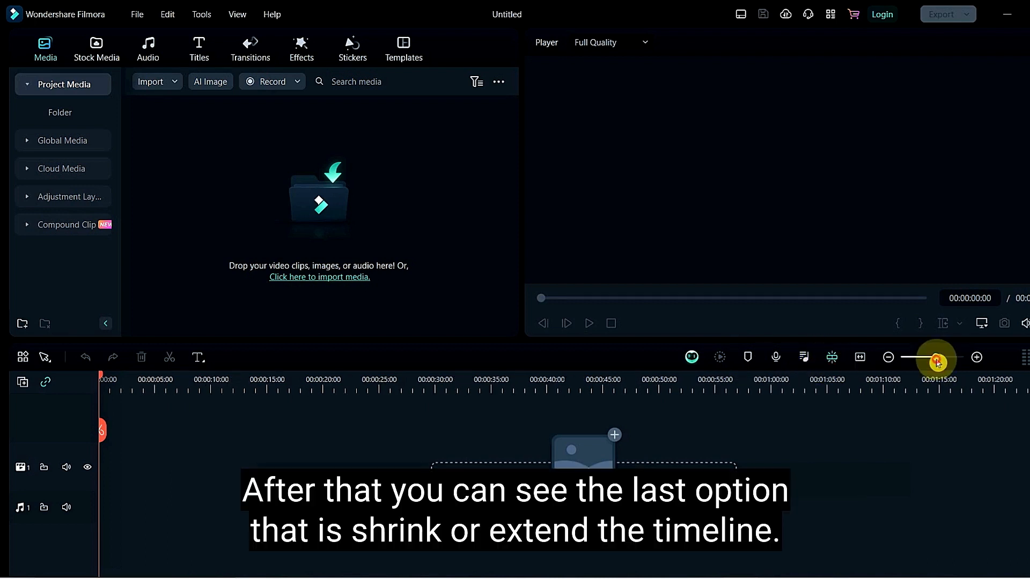
{"action": "left_click_drag", "start_coordinate": [936, 362], "coordinate": [919, 361]}
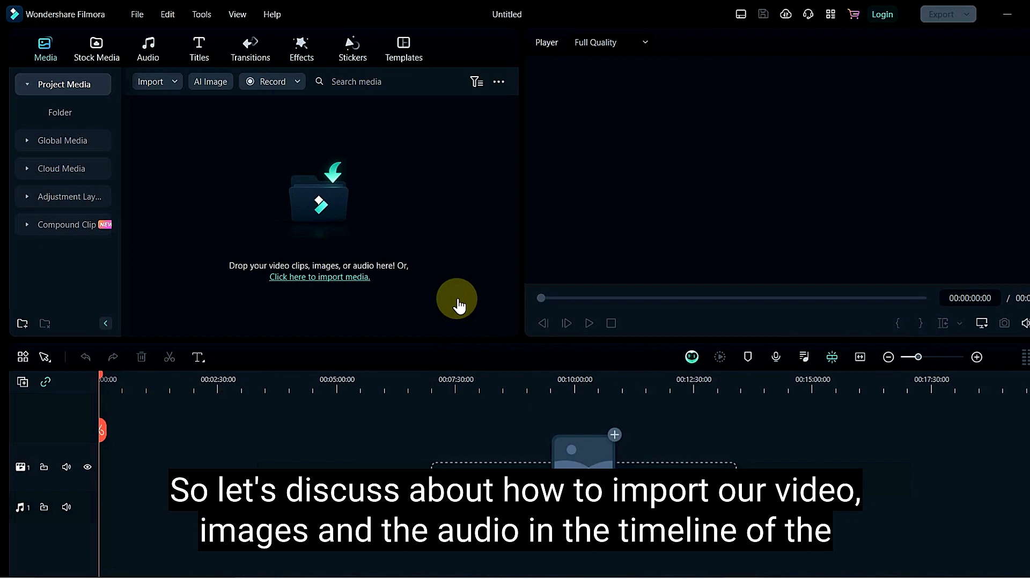
{"action": "double_click", "coordinate": [282, 228]}
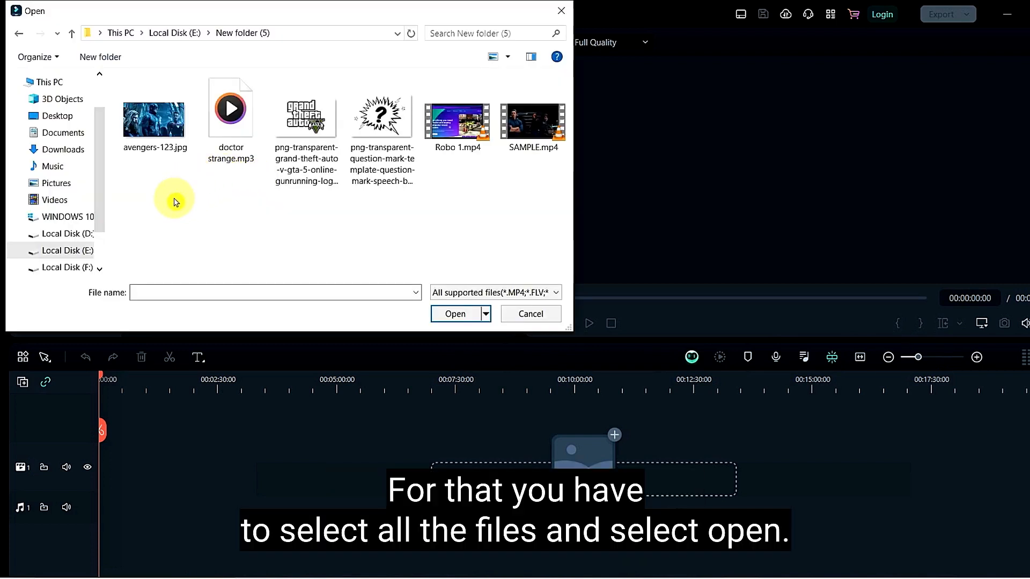
{"action": "left_click_drag", "start_coordinate": [174, 198], "coordinate": [560, 78]}
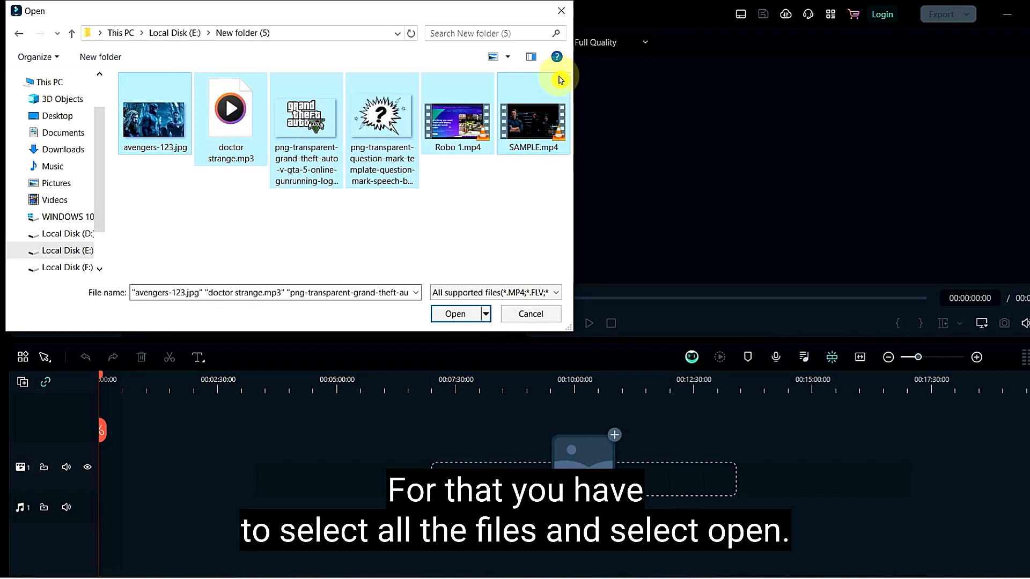
{"action": "left_click", "coordinate": [454, 315]}
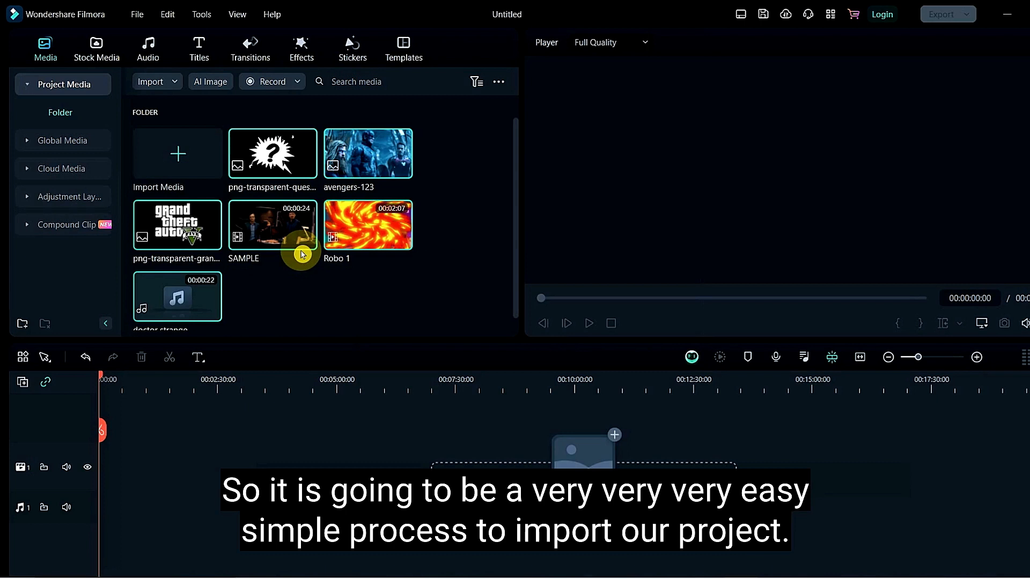
{"action": "left_click", "coordinate": [348, 281]}
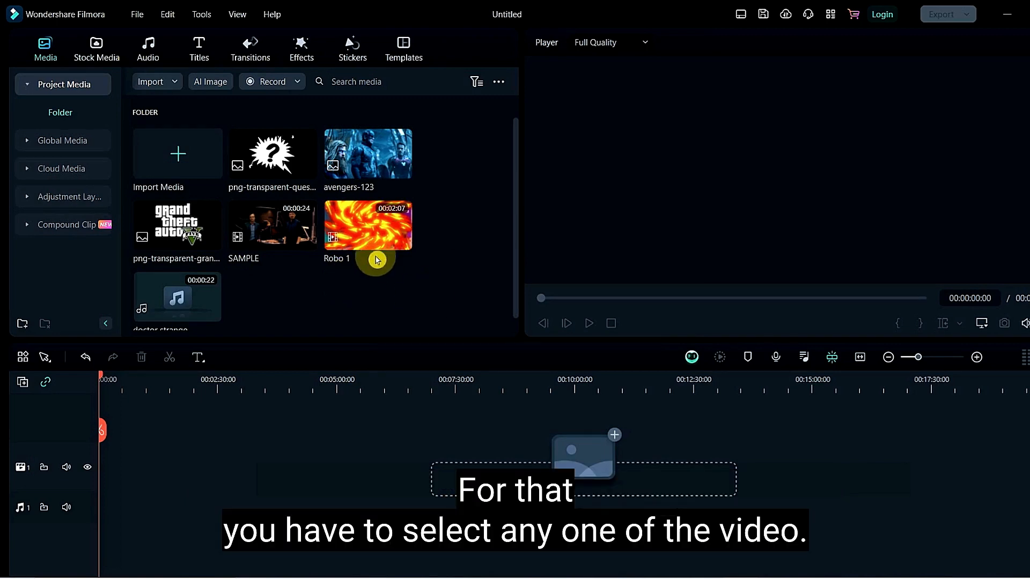
Place the SAMPLE video at the start of the first video track and enlarge the timeline scale to show the clip clearly
{"action": "mouse_move", "coordinate": [361, 236]}
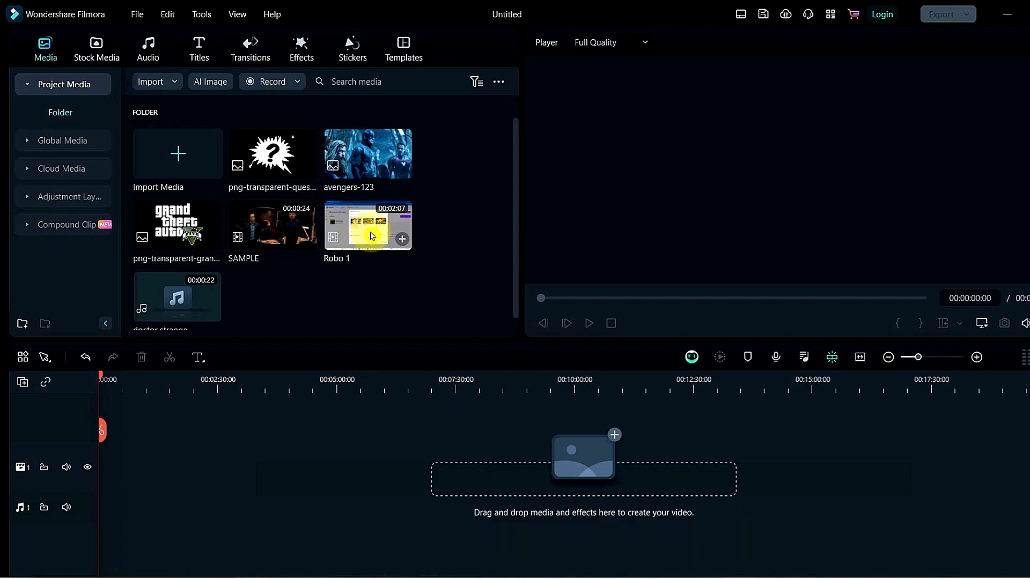
{"action": "left_click_drag", "start_coordinate": [294, 221], "coordinate": [142, 473]}
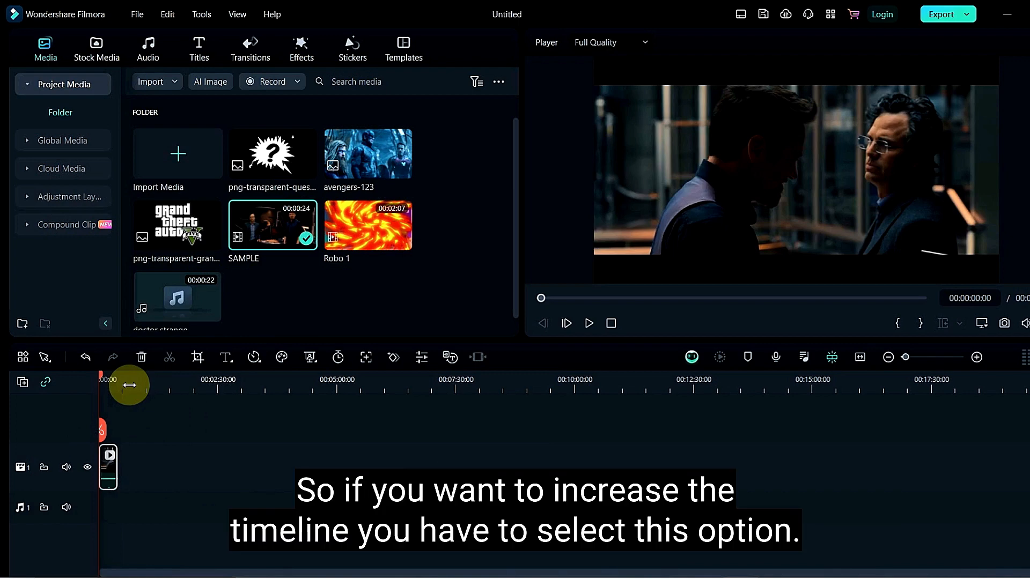
{"action": "left_click_drag", "start_coordinate": [130, 386], "coordinate": [452, 406]}
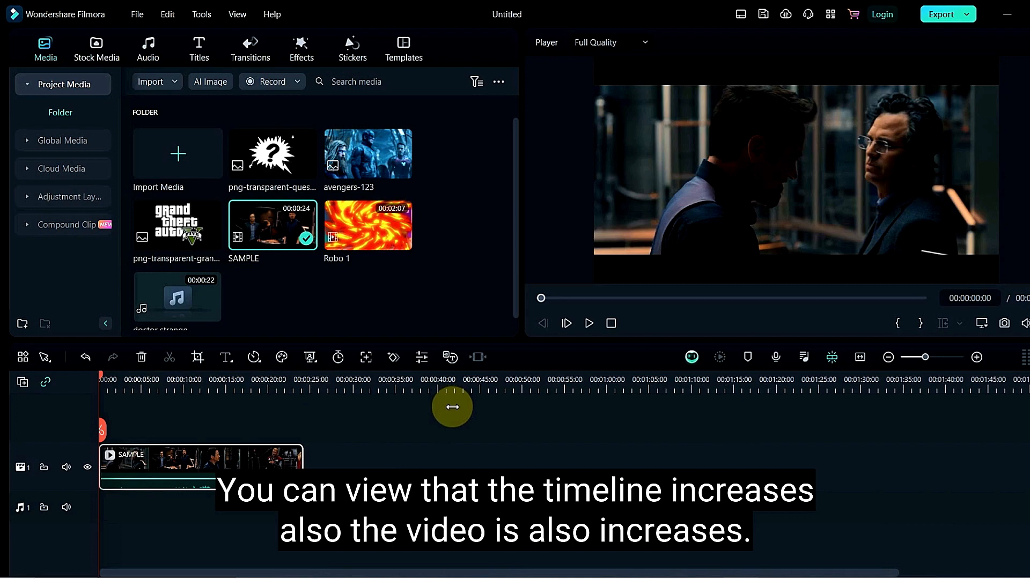
{"action": "scroll", "coordinate": [453, 407], "scroll_direction": "up", "scroll_amount": 3}
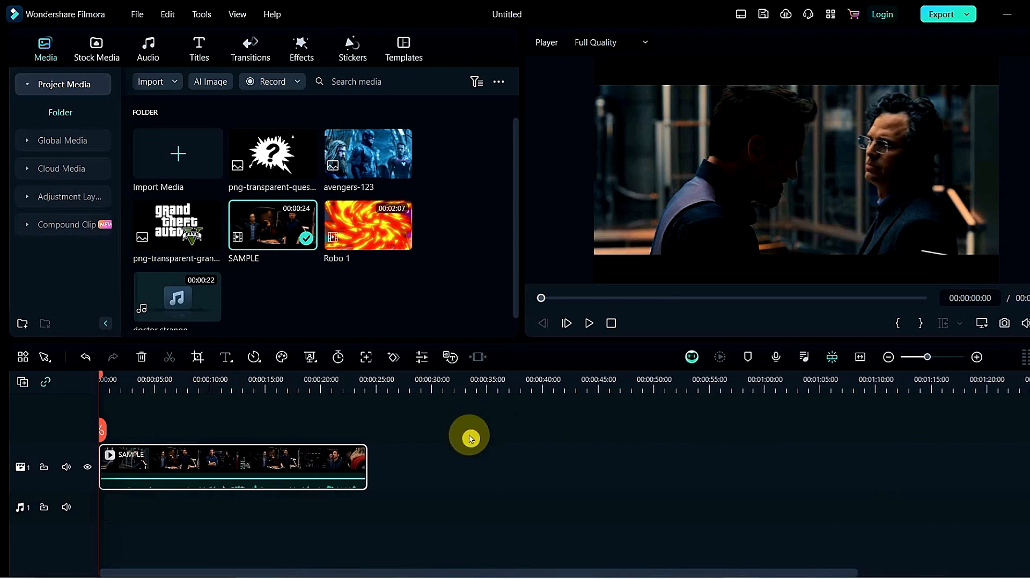
Play the SAMPLE clip on the timeline from its start to about the 6-second mark
{"action": "left_click", "coordinate": [236, 458]}
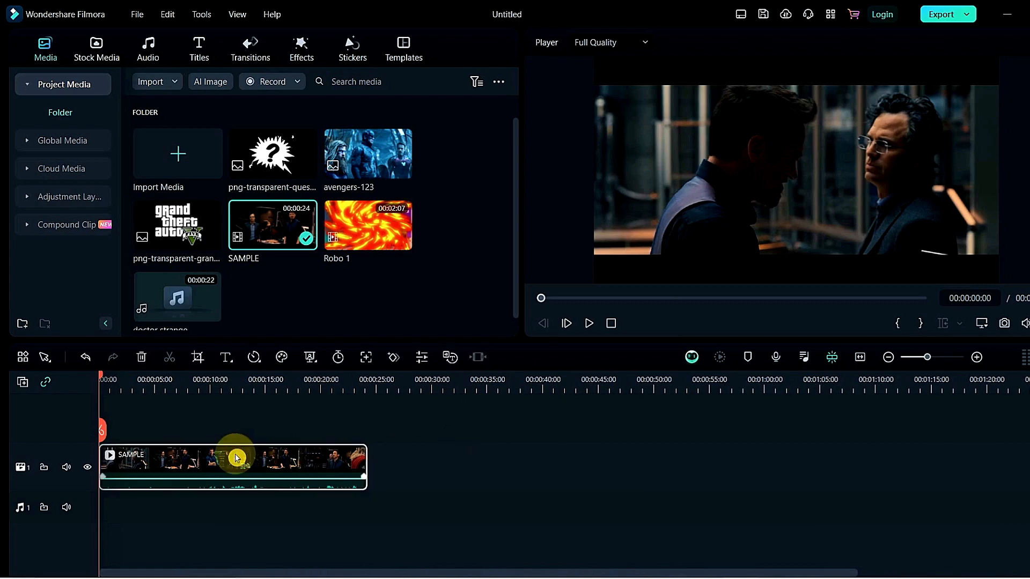
{"action": "key", "text": "space"}
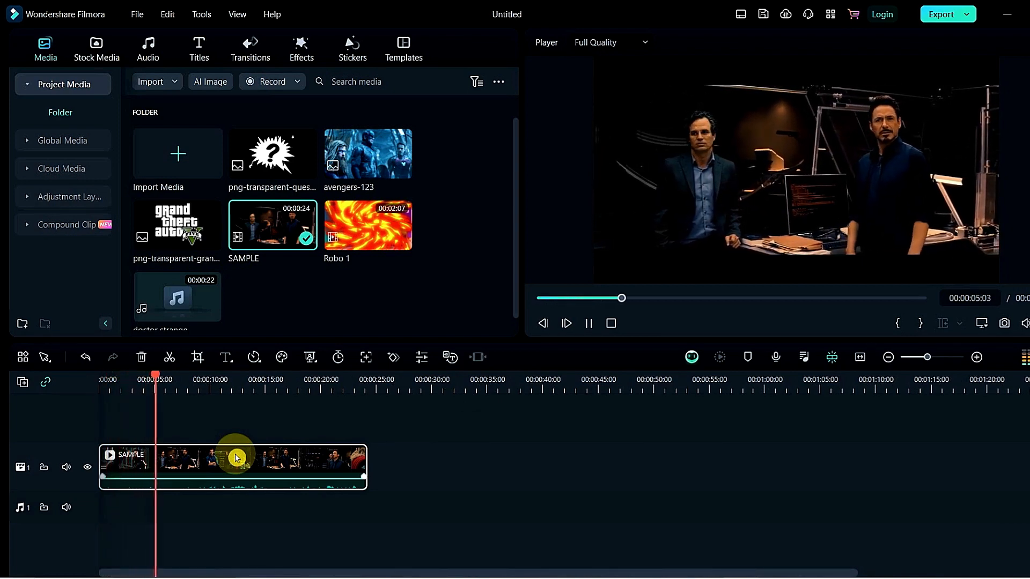
{"action": "key", "text": "space"}
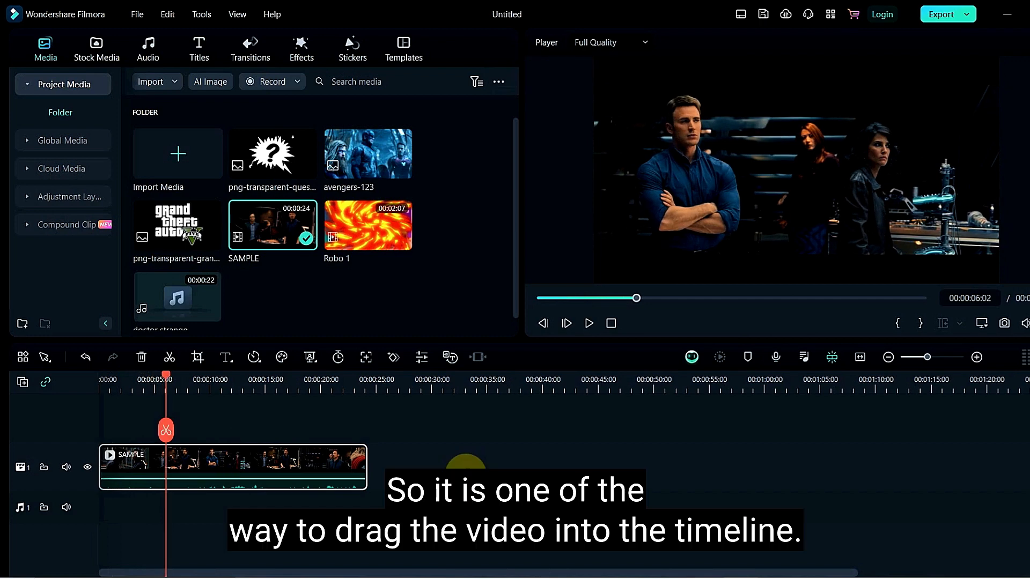
{"action": "left_click", "coordinate": [362, 314]}
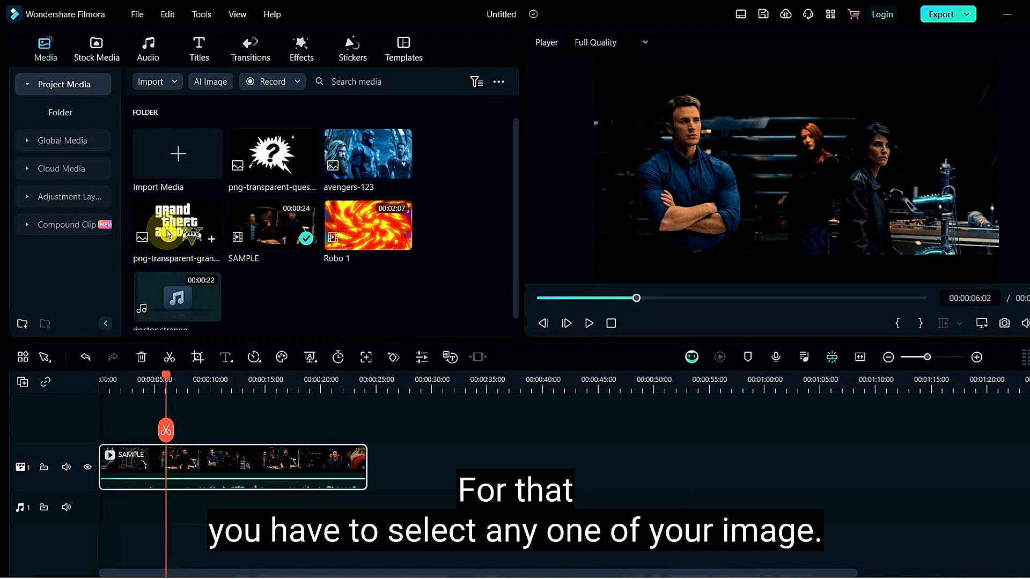
Place the Grand Theft Auto PNG on a track above the SAMPLE clip, starting at about 00:00:03:16
{"action": "left_click_drag", "start_coordinate": [168, 232], "coordinate": [162, 421]}
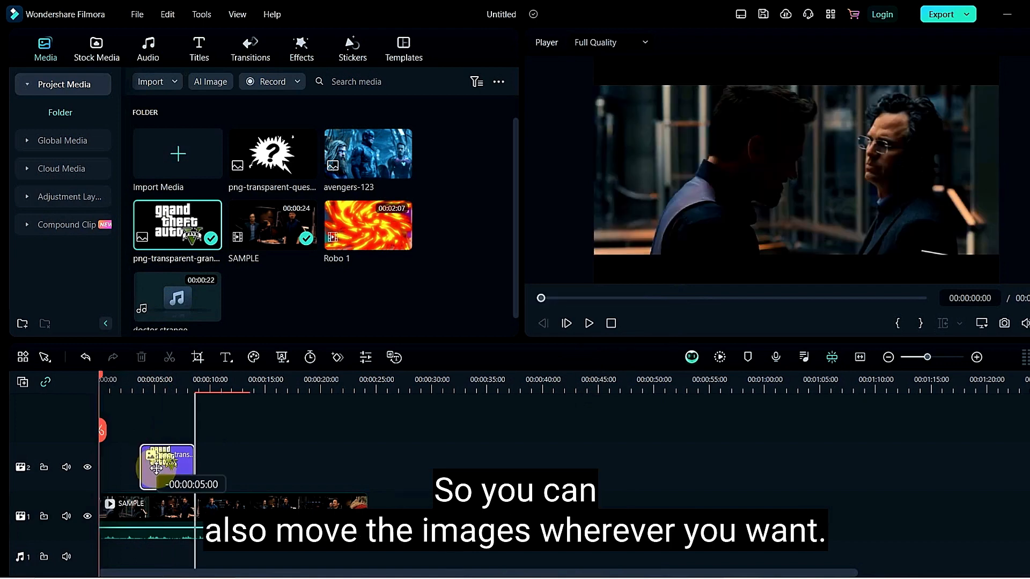
{"action": "mouse_move", "coordinate": [155, 468]}
{"action": "left_mouse_down"}
{"action": "mouse_move", "coordinate": [184, 476]}
{"action": "mouse_move", "coordinate": [158, 476]}
{"action": "left_mouse_up"}
{"action": "left_click_drag", "start_coordinate": [148, 390], "coordinate": [211, 396]}
{"action": "left_click", "coordinate": [263, 450]}
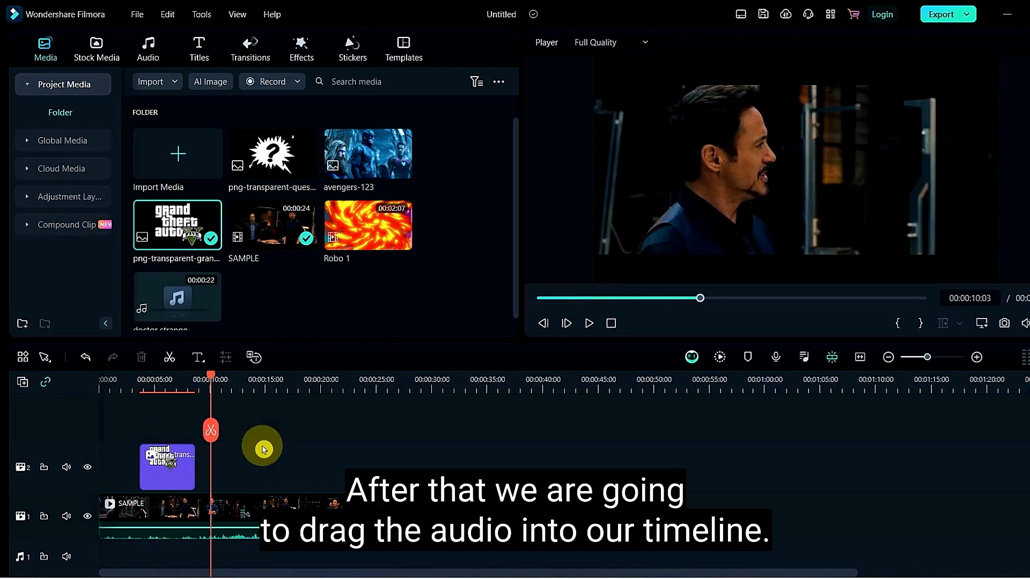
Add the doctor strange audio to the audio track below the video, starting at the beginning of the timeline
{"action": "mouse_move", "coordinate": [161, 292]}
{"action": "left_mouse_down"}
{"action": "mouse_move", "coordinate": [184, 327]}
{"action": "mouse_move", "coordinate": [161, 288]}
{"action": "left_mouse_up"}
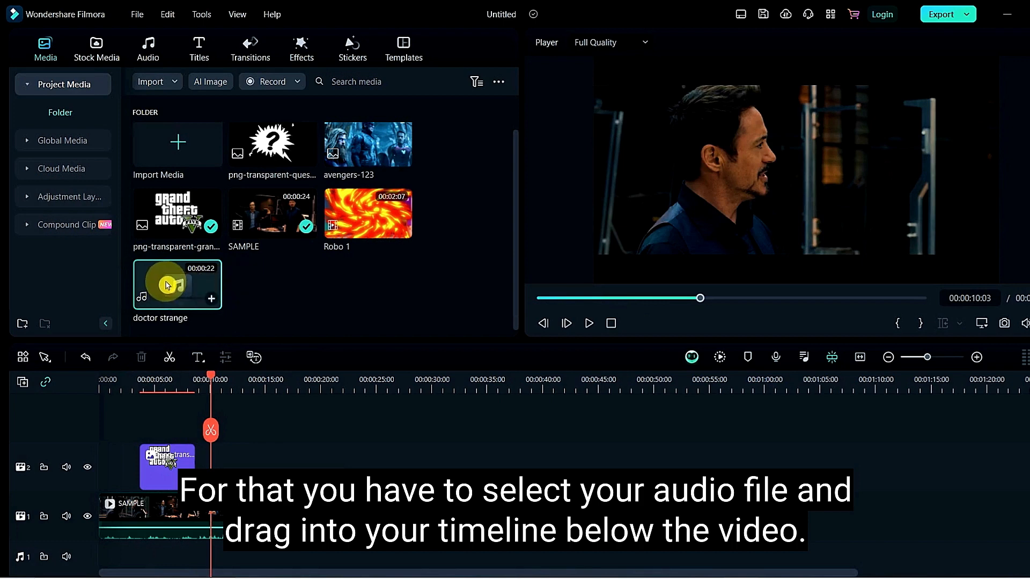
{"action": "left_click_drag", "start_coordinate": [167, 284], "coordinate": [158, 429]}
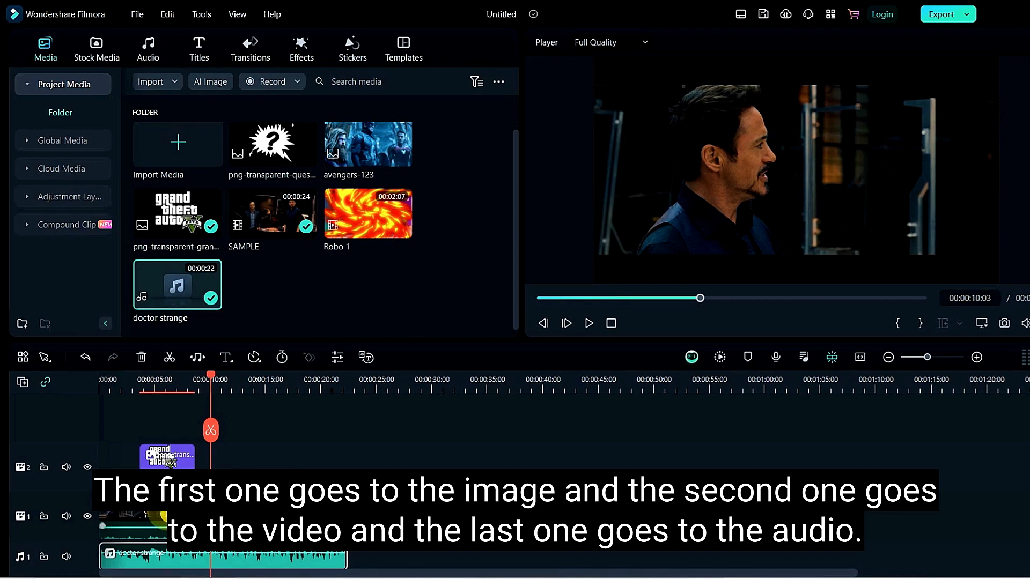
{"action": "left_click", "coordinate": [249, 454]}
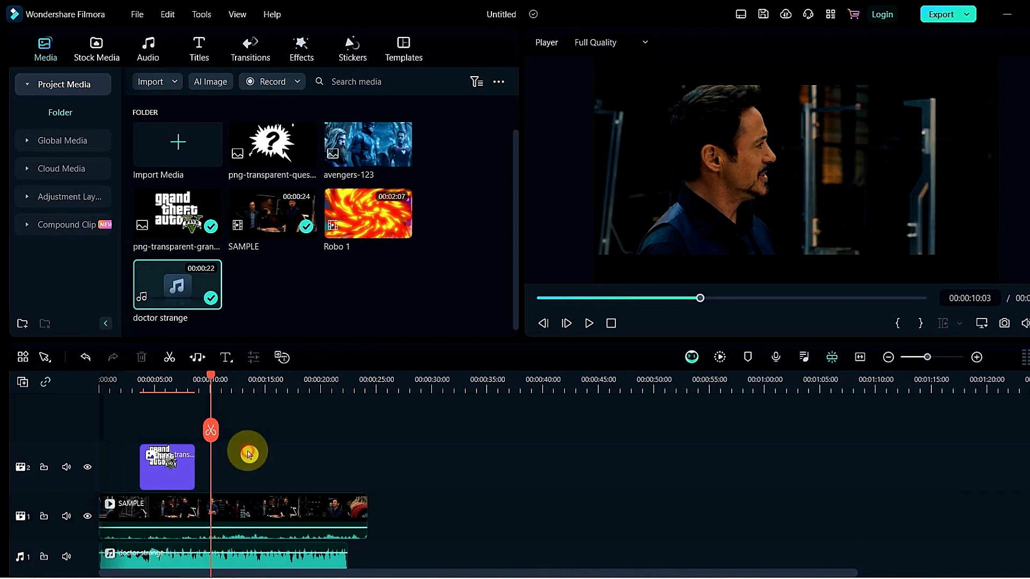
Return the playhead to the start and extend the Grand Theft Auto image clip's end to about 11.5 seconds
{"action": "left_click_drag", "start_coordinate": [211, 379], "coordinate": [14, 380]}
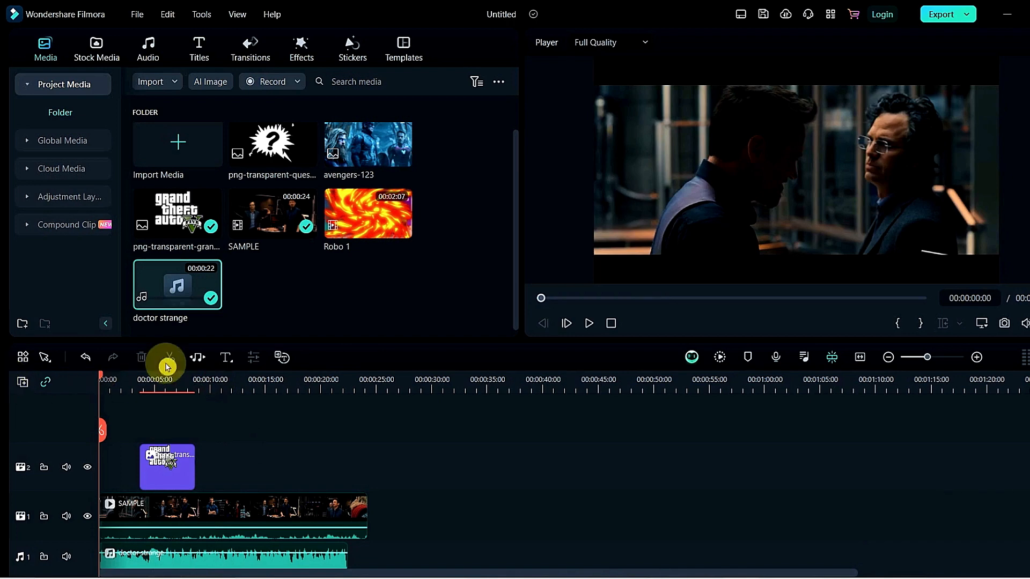
{"action": "left_click_drag", "start_coordinate": [170, 380], "coordinate": [327, 380]}
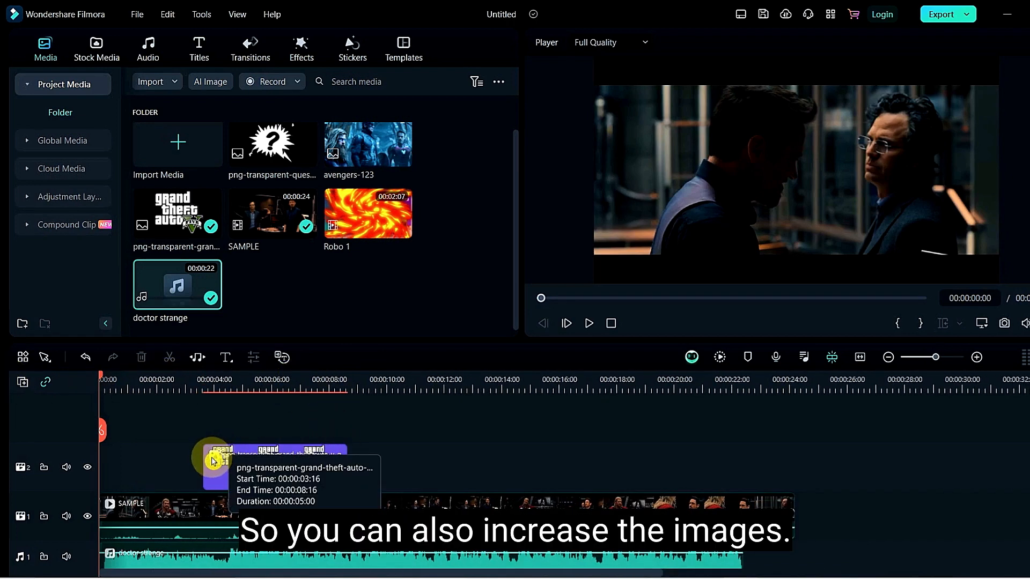
{"action": "left_click_drag", "start_coordinate": [345, 472], "coordinate": [433, 480]}
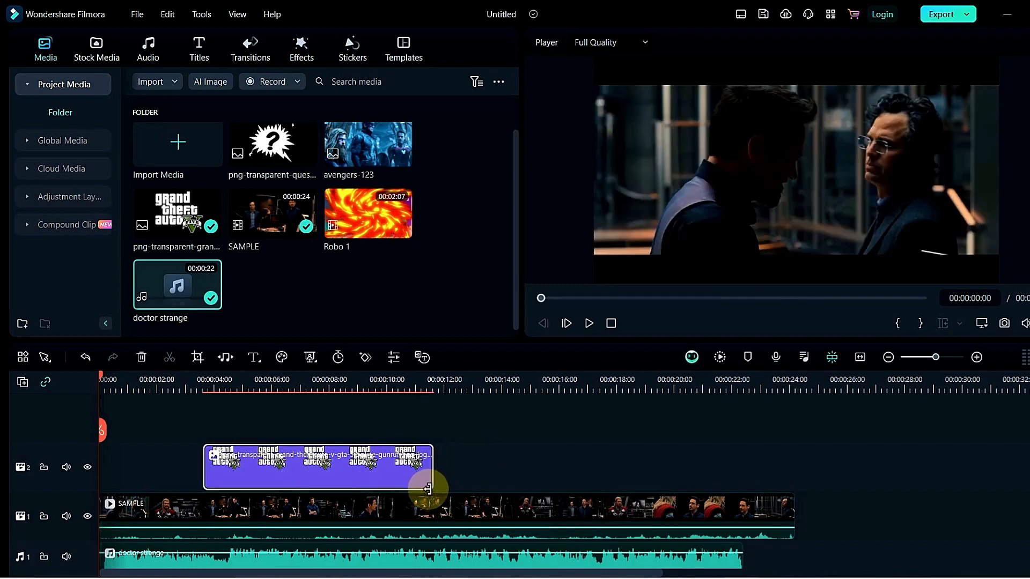
Trim the end of the SAMPLE video clip to match the end of the doctor strange audio clip
{"action": "scroll", "coordinate": [516, 473], "scroll_direction": "down", "scroll_amount": 2}
{"action": "scroll", "coordinate": [516, 472], "scroll_direction": "up", "scroll_amount": 1}
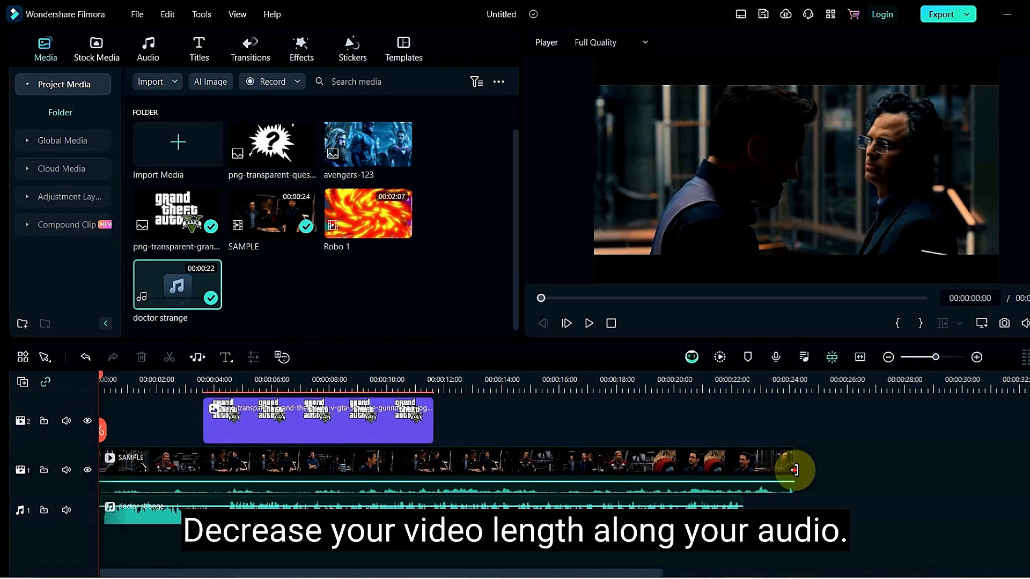
{"action": "left_click", "coordinate": [743, 462]}
{"action": "left_click_drag", "start_coordinate": [793, 467], "coordinate": [743, 464]}
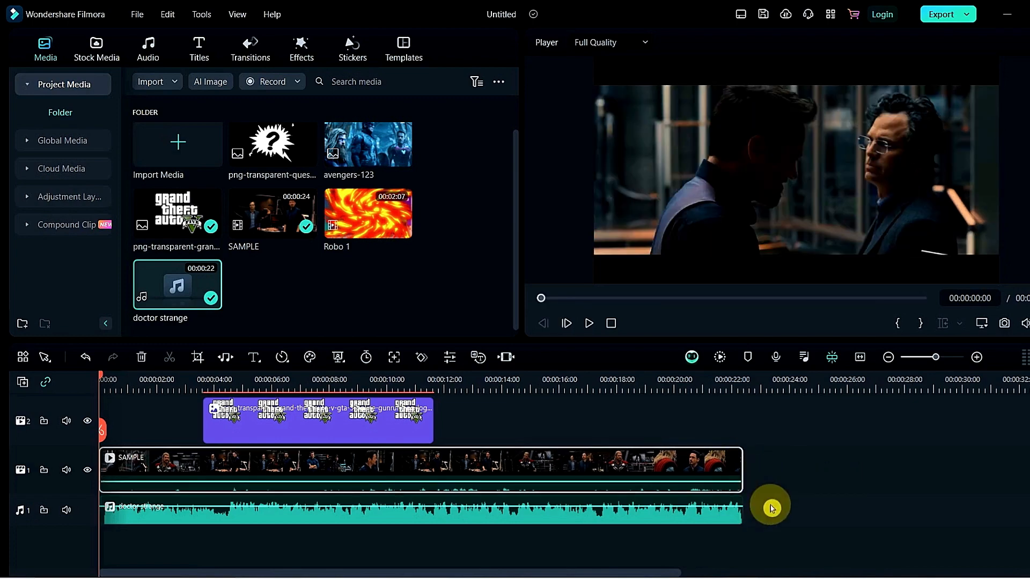
{"action": "left_click", "coordinate": [771, 506]}
{"action": "scroll", "coordinate": [771, 506], "scroll_direction": "up", "scroll_amount": 1}
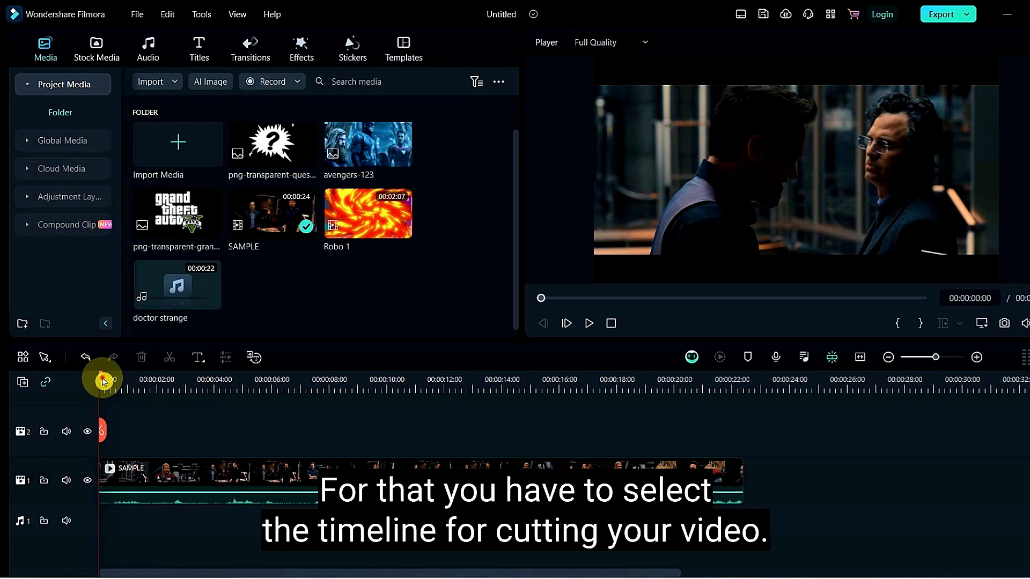
Split the SAMPLE clip at 00:00:03:11 and delete the part before the cut
{"action": "left_click_drag", "start_coordinate": [101, 382], "coordinate": [199, 389]}
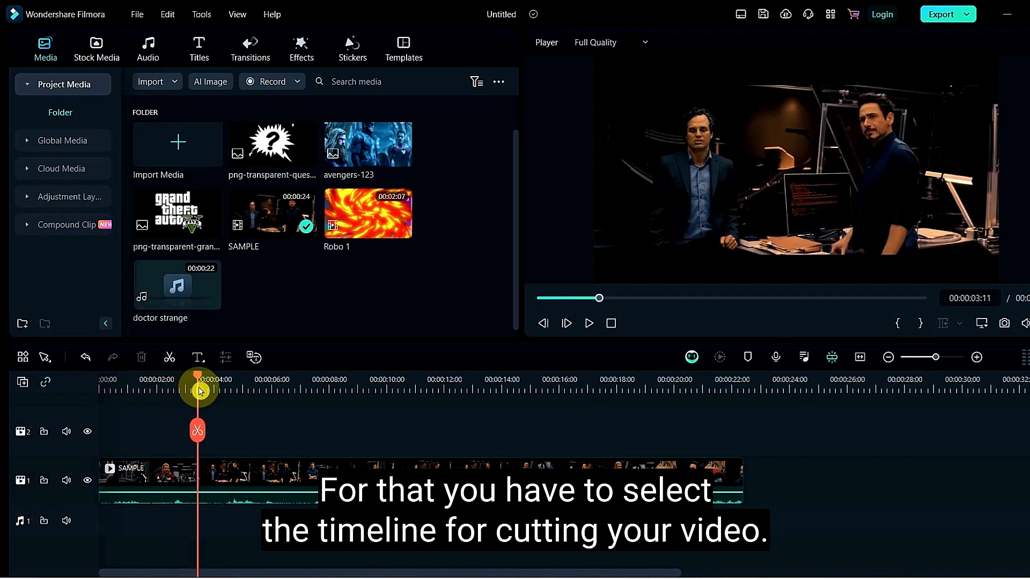
{"action": "left_click", "coordinate": [200, 471]}
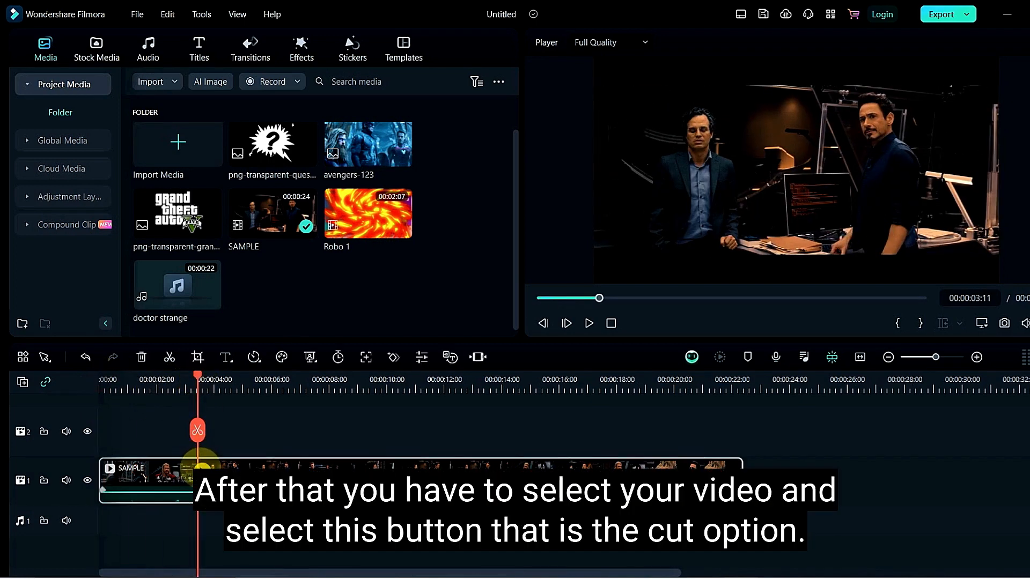
{"action": "left_click", "coordinate": [199, 432]}
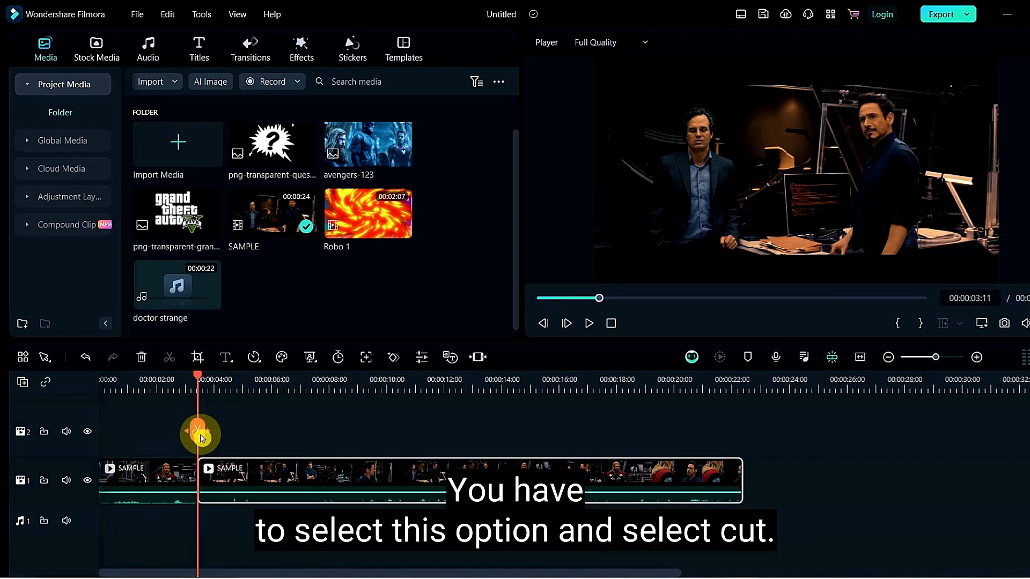
{"action": "left_click", "coordinate": [152, 484]}
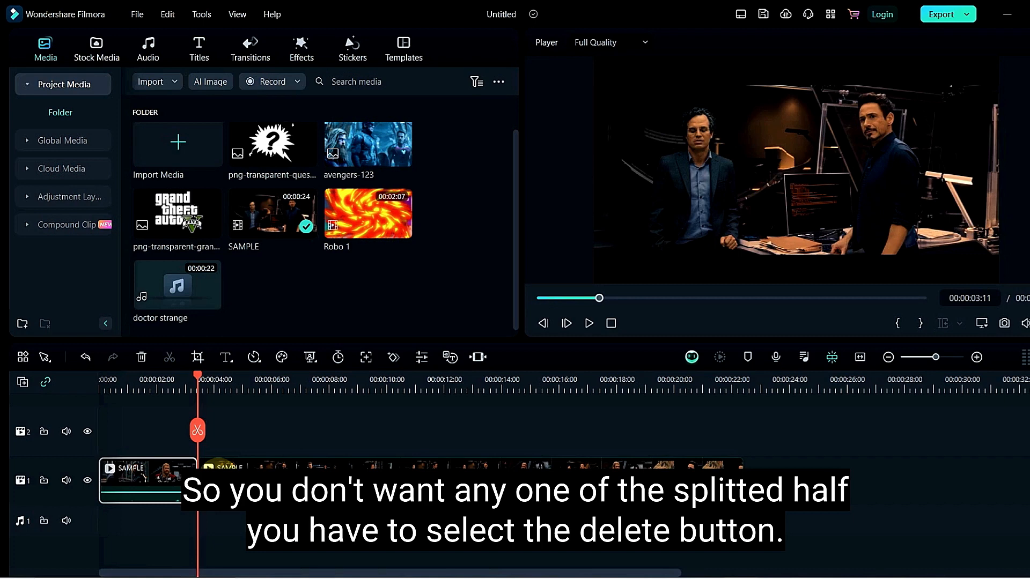
{"action": "key", "text": "Delete"}
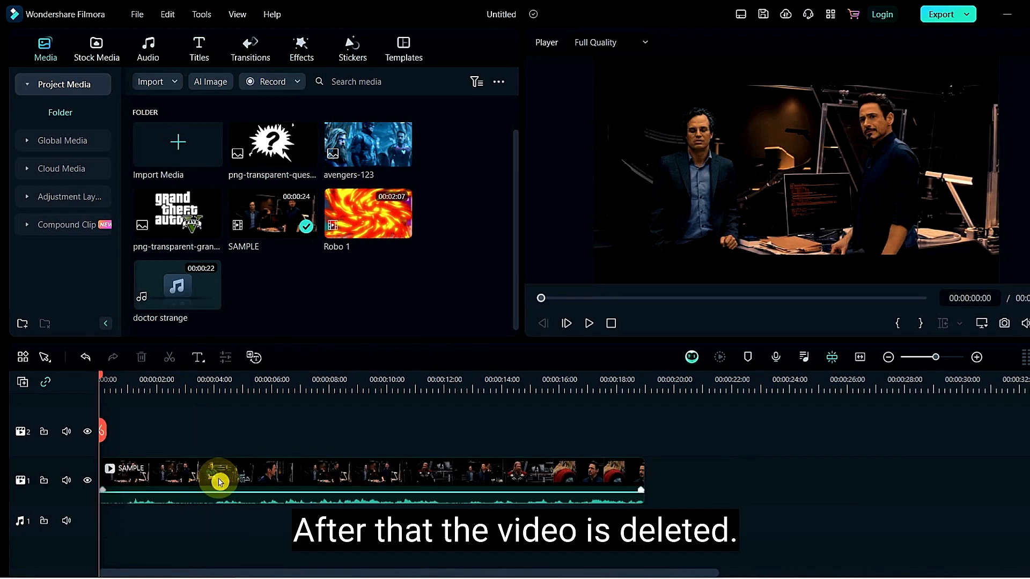
Undo the deletion of the SAMPLE clip's first part
{"action": "left_click", "coordinate": [244, 432]}
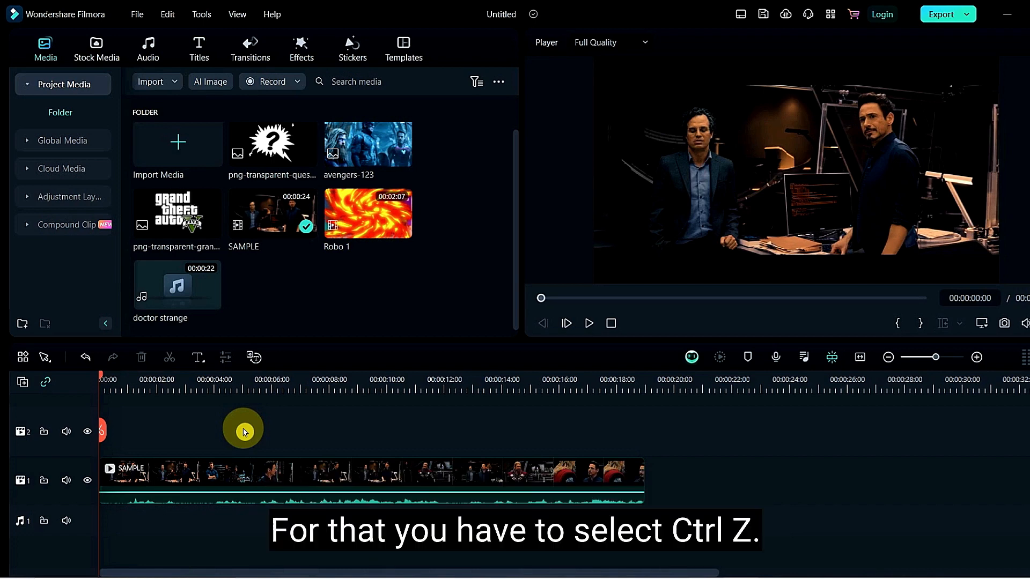
{"action": "key", "text": "ctrl+z"}
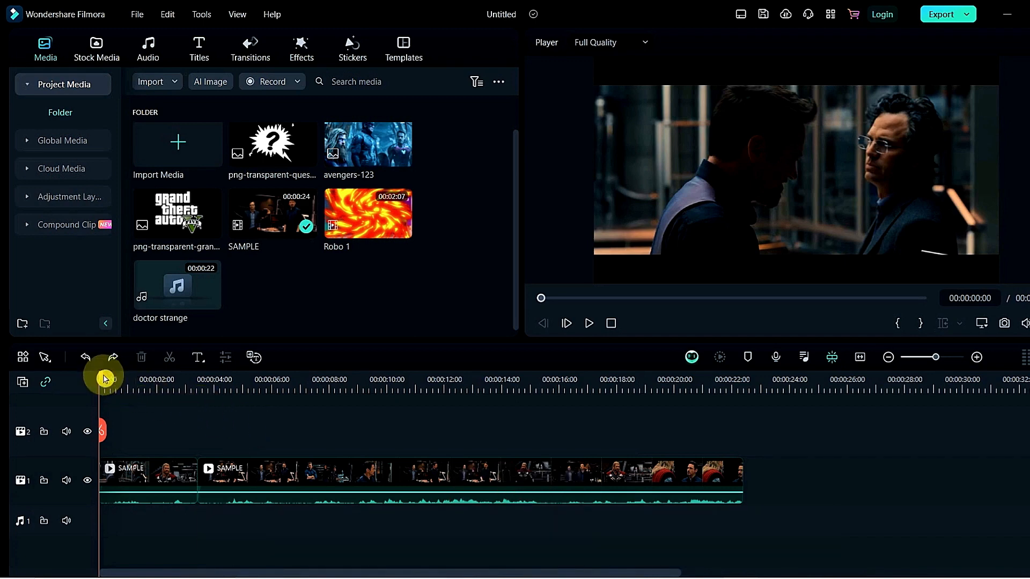
Try splitting the first SAMPLE segment at 00:00:02:02, and undo both this split and the earlier one so the clip is whole
{"action": "left_click_drag", "start_coordinate": [108, 379], "coordinate": [158, 390]}
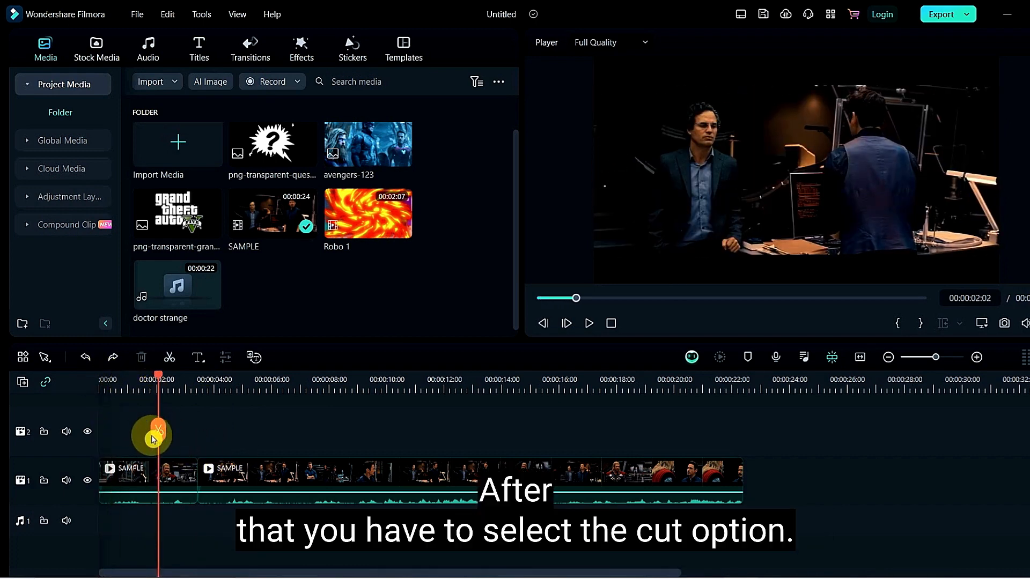
{"action": "left_click", "coordinate": [159, 430]}
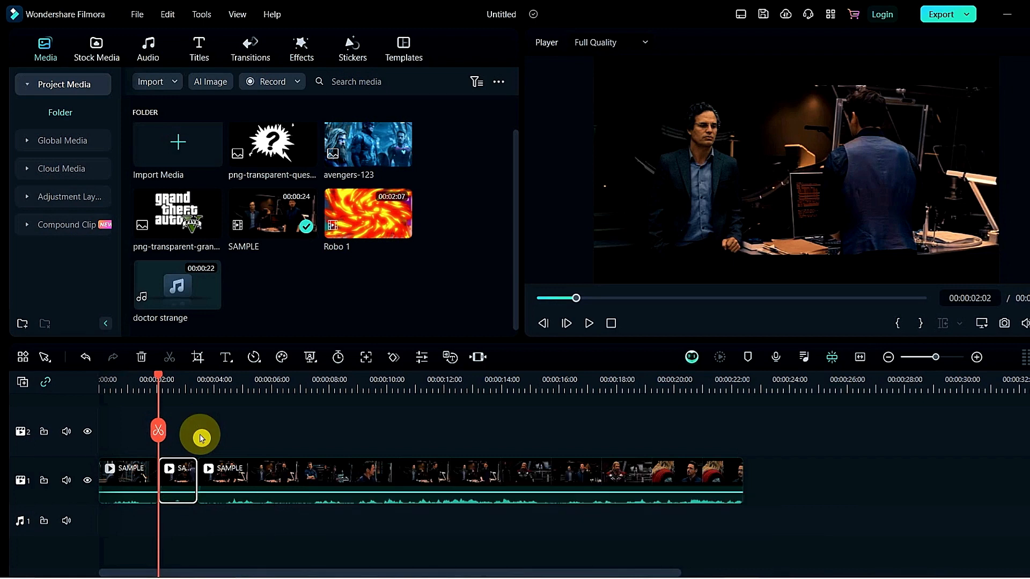
{"action": "key", "text": "ctrl+z"}
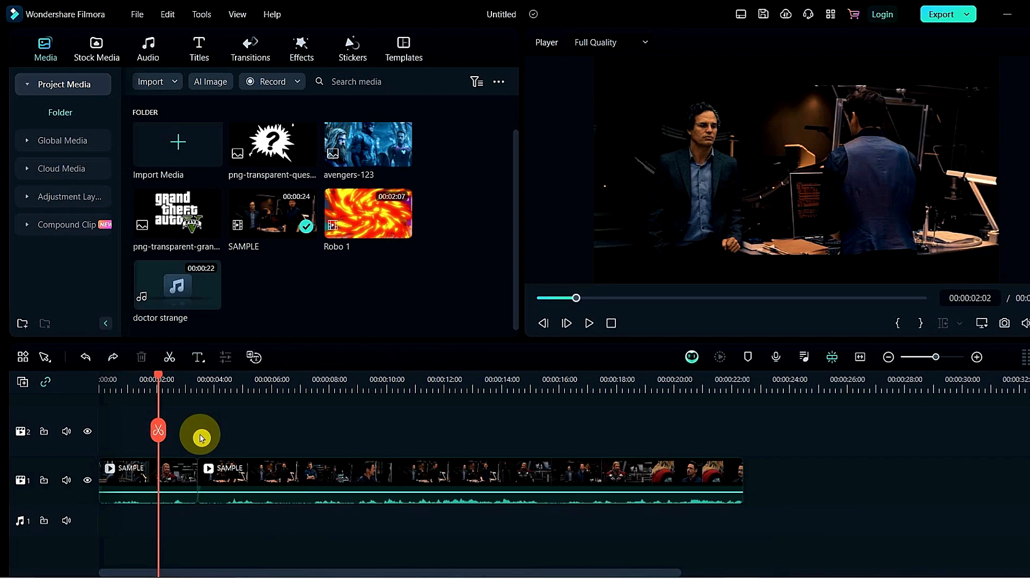
{"action": "key", "text": "ctrl+z"}
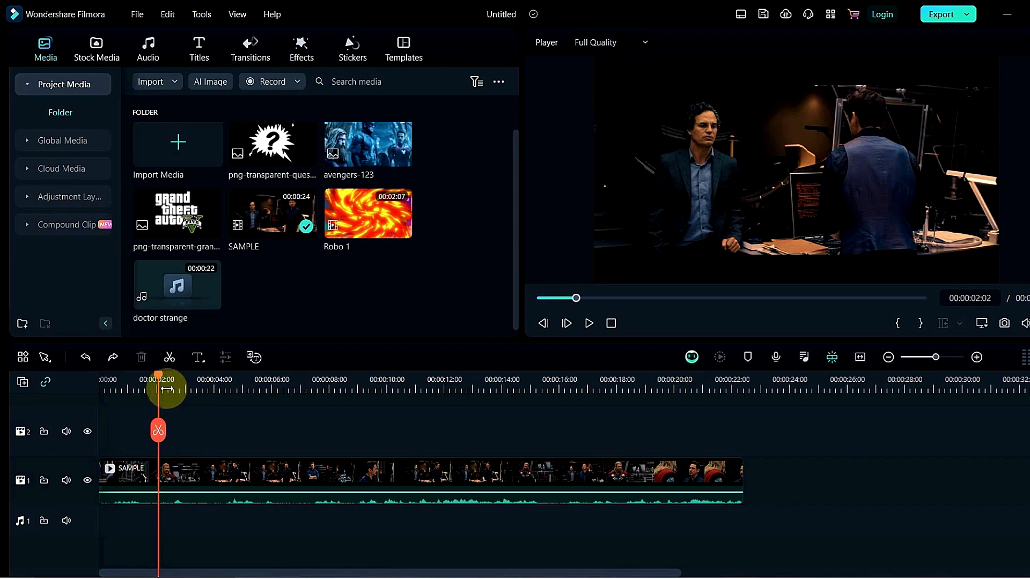
Paste a copy of the SAMPLE clip at 00:00:22:10, directly after the original, and delete the copy
{"action": "left_click_drag", "start_coordinate": [161, 379], "coordinate": [721, 440]}
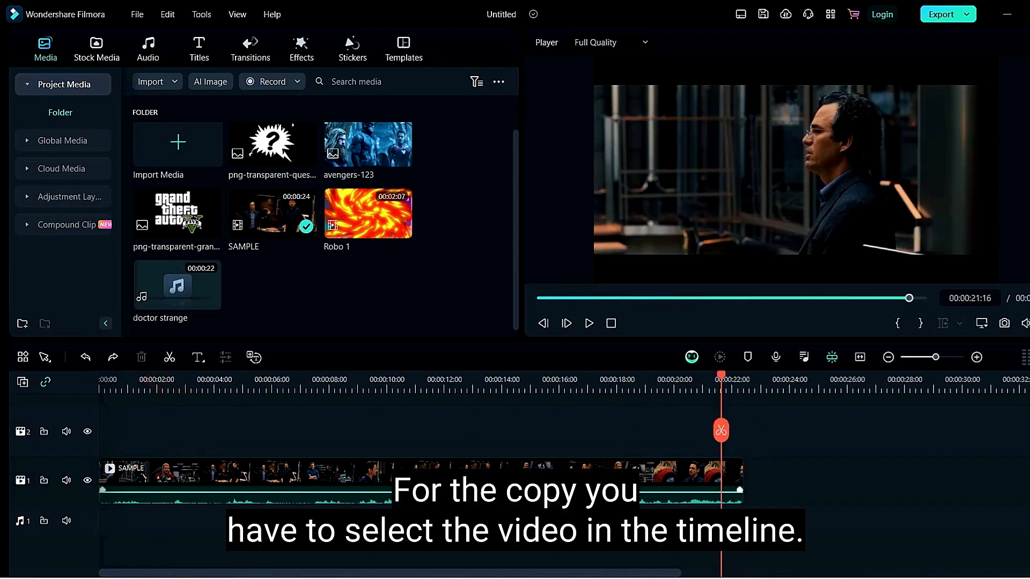
{"action": "left_click", "coordinate": [576, 483]}
{"action": "left_click", "coordinate": [750, 389]}
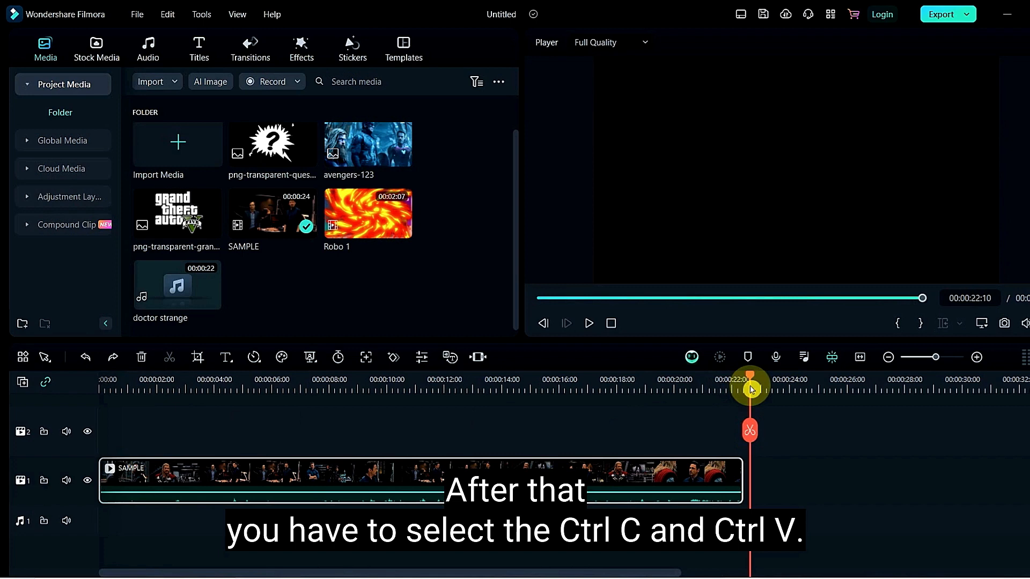
{"action": "key", "text": "ctrl+c"}
{"action": "key", "text": "ctrl+v"}
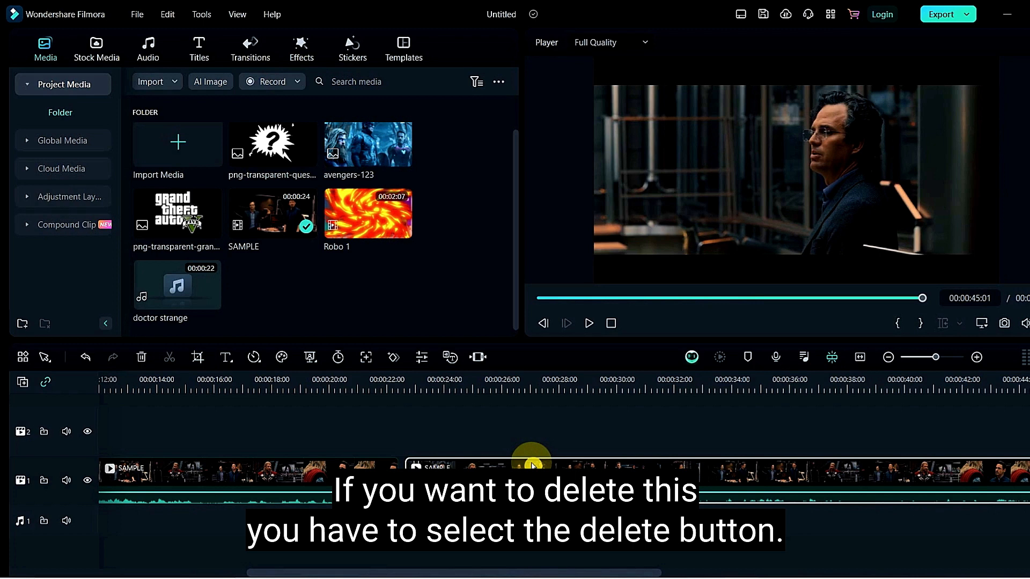
{"action": "key", "text": "Delete"}
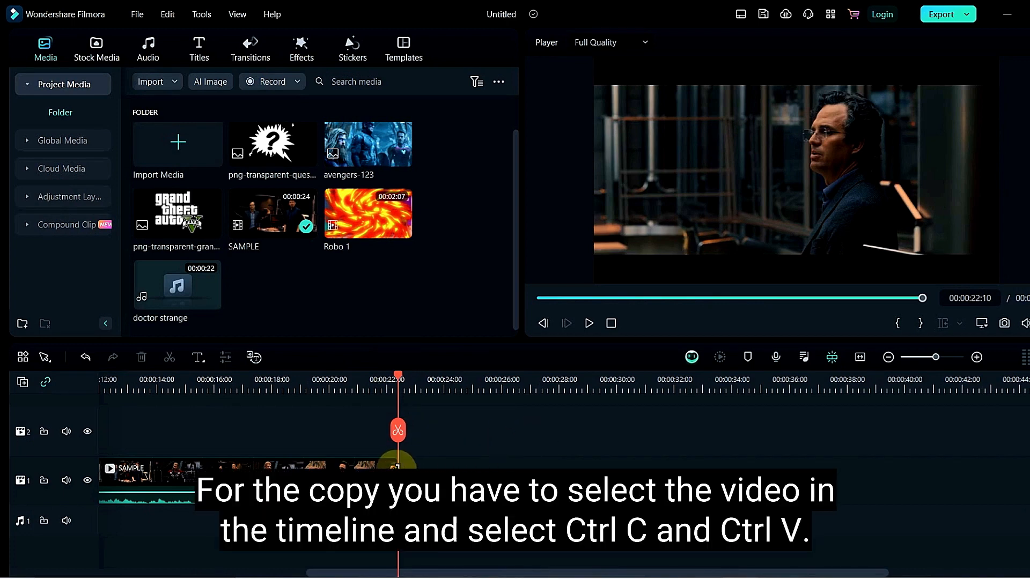
{"action": "left_click", "coordinate": [376, 465]}
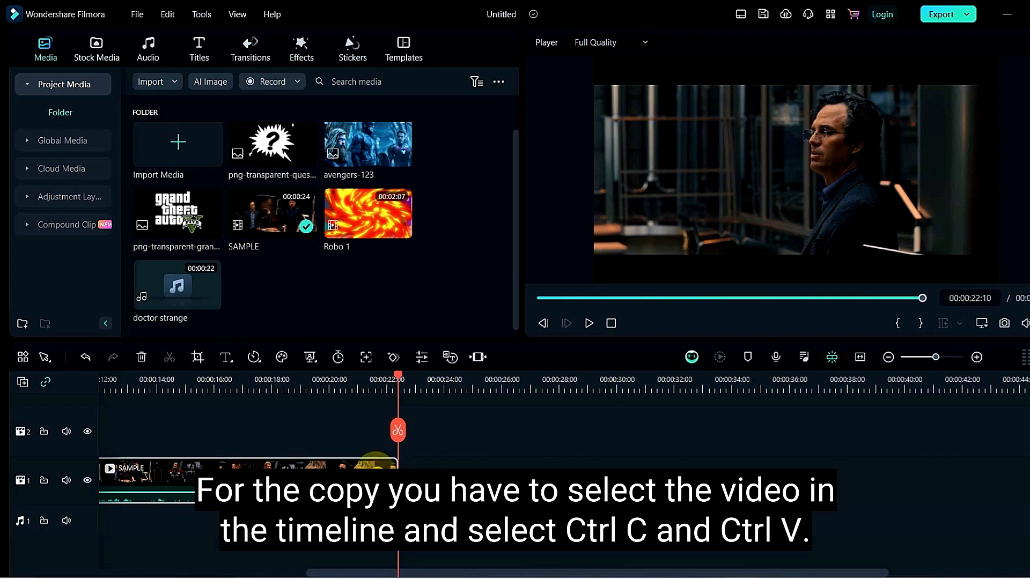
{"action": "left_click", "coordinate": [441, 457]}
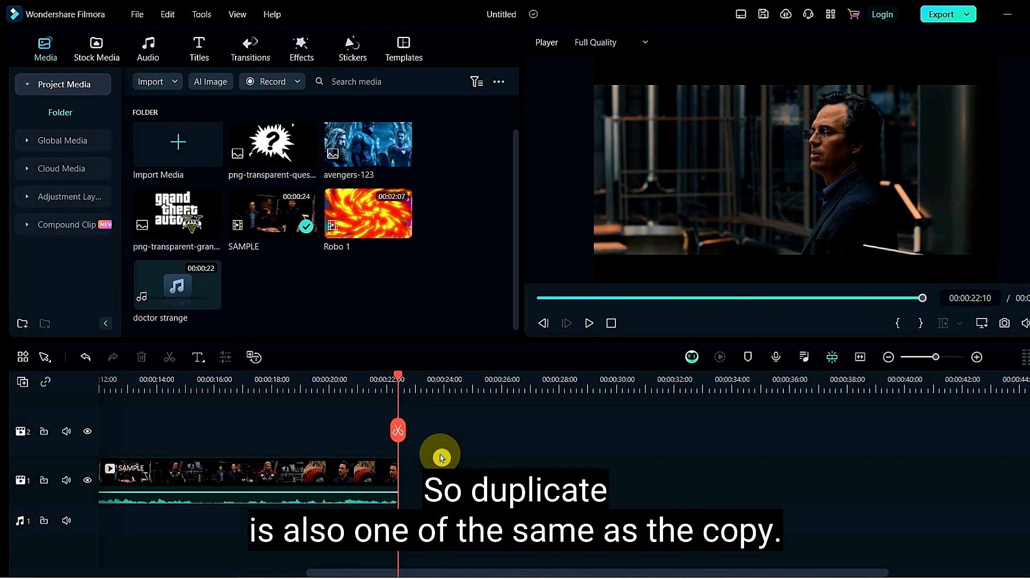
{"action": "left_click", "coordinate": [368, 470]}
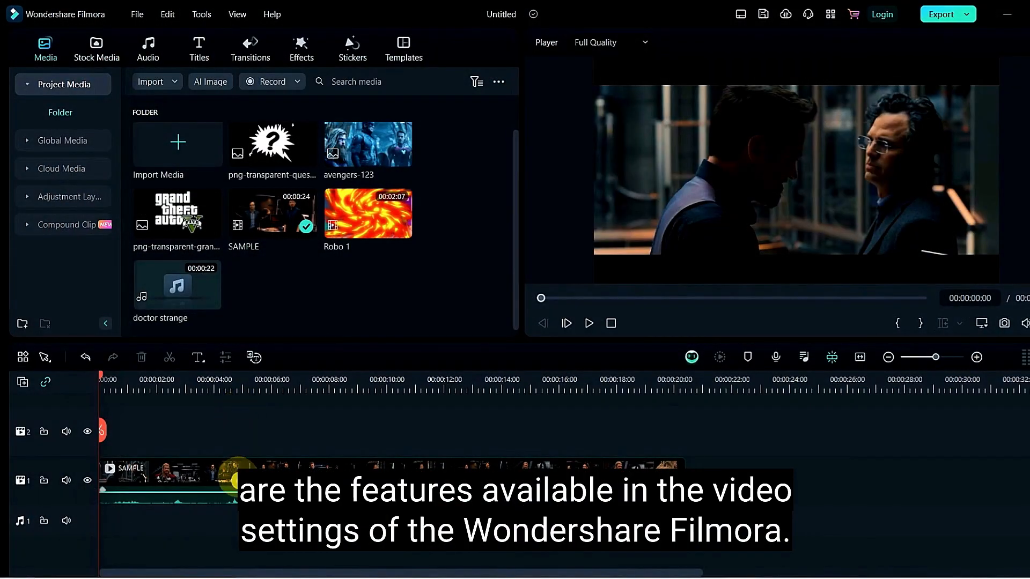
Open the basic video settings of the SAMPLE clip on the timeline and choose Full Quality for the player preview
{"action": "left_click", "coordinate": [234, 474]}
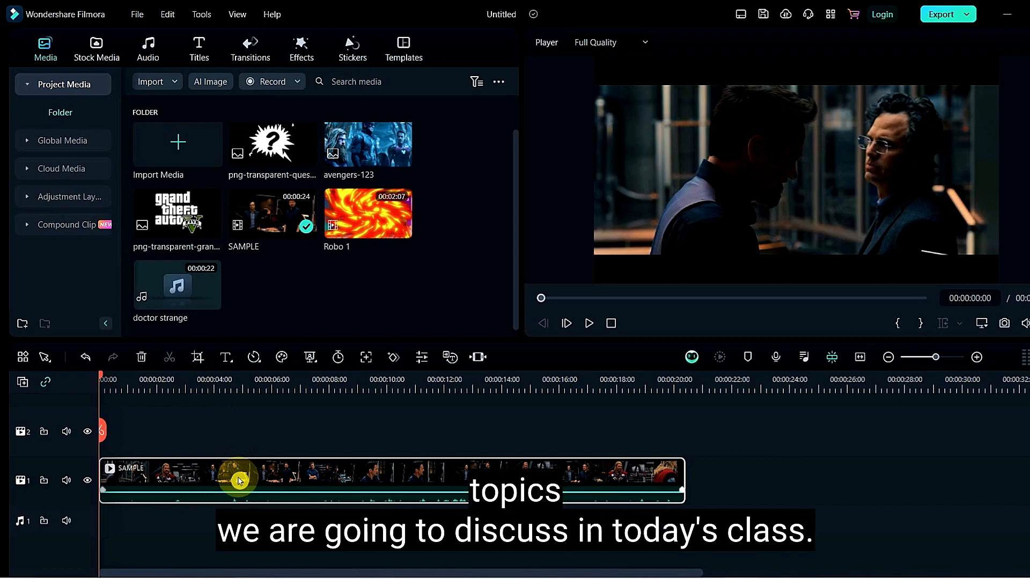
{"action": "double_click", "coordinate": [239, 480]}
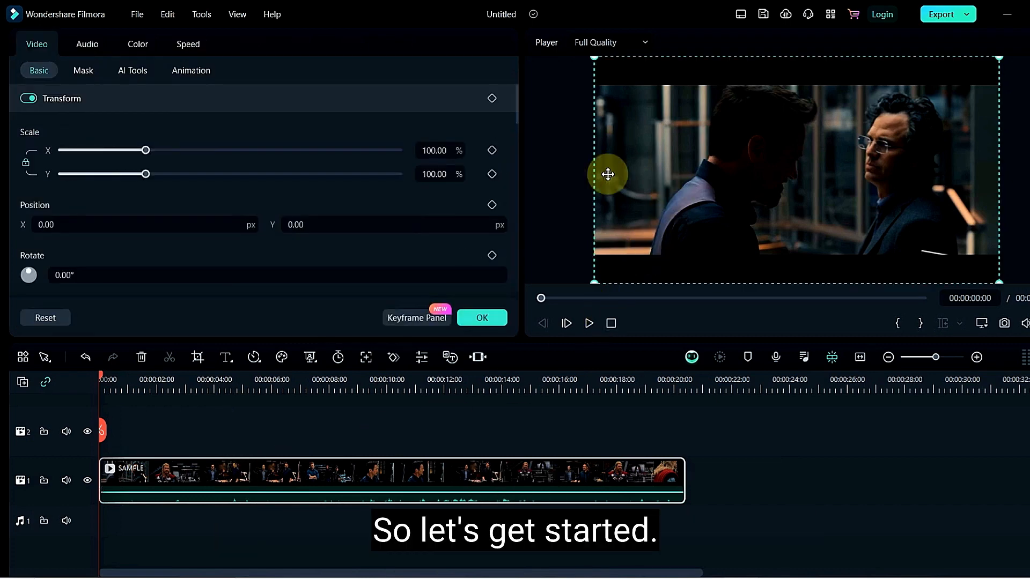
{"action": "left_click", "coordinate": [239, 418]}
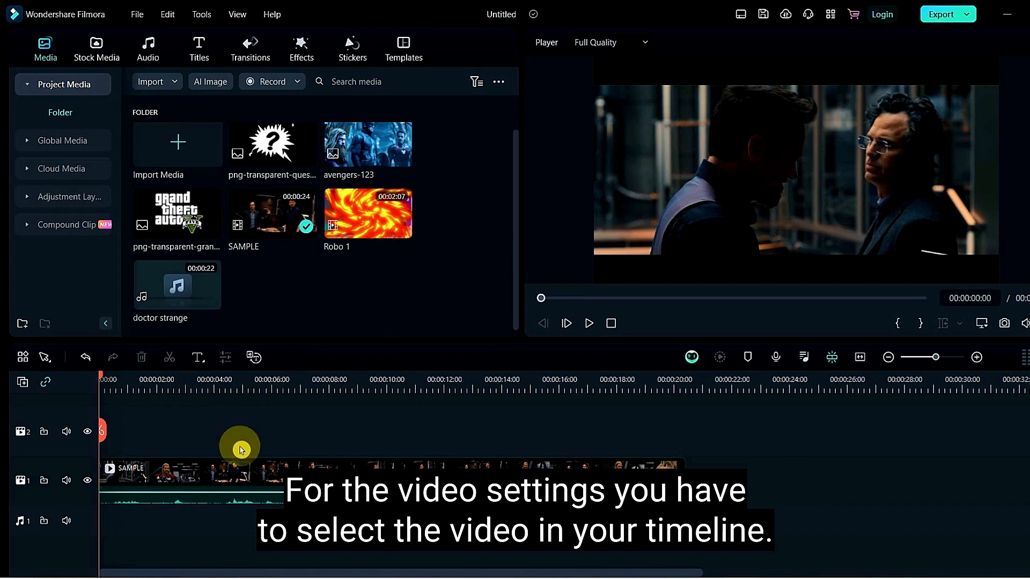
{"action": "left_click", "coordinate": [239, 480]}
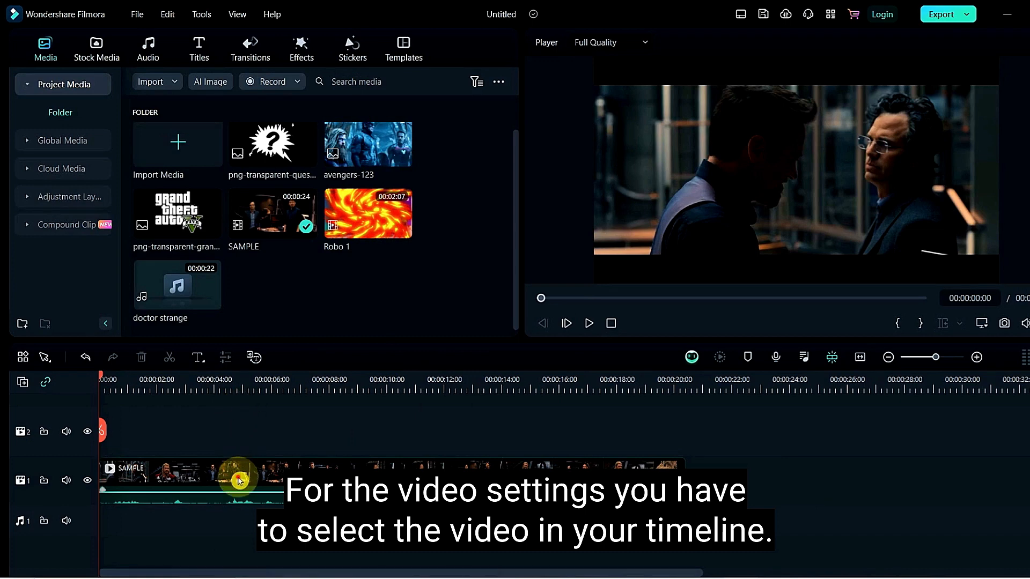
{"action": "left_click", "coordinate": [239, 480]}
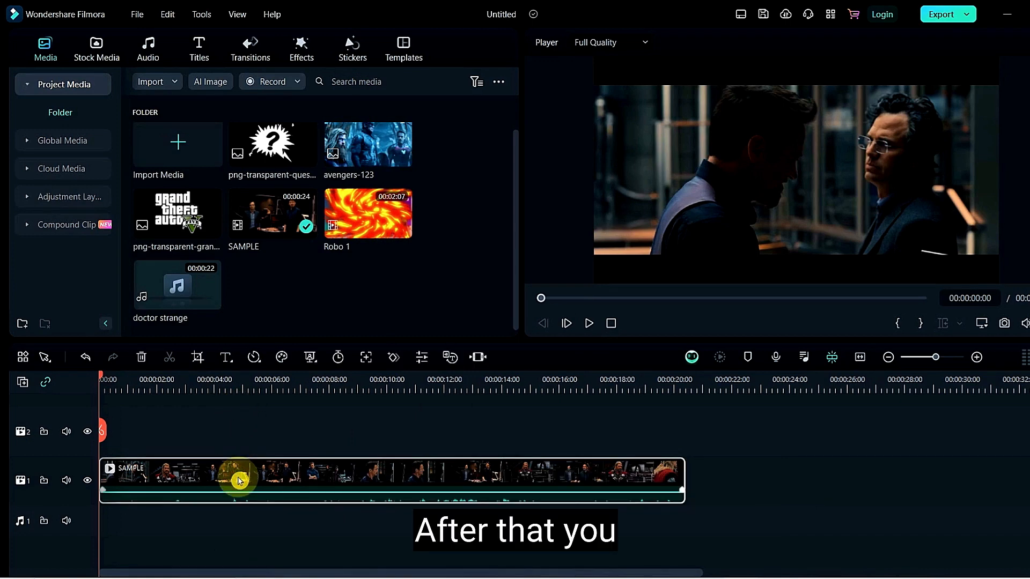
{"action": "double_click", "coordinate": [239, 480]}
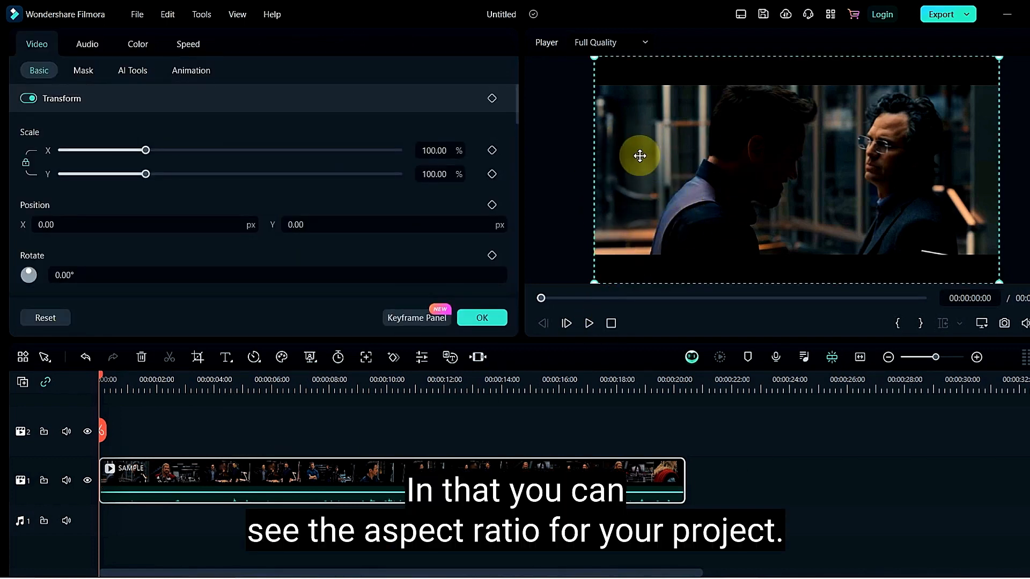
{"action": "left_click", "coordinate": [593, 43]}
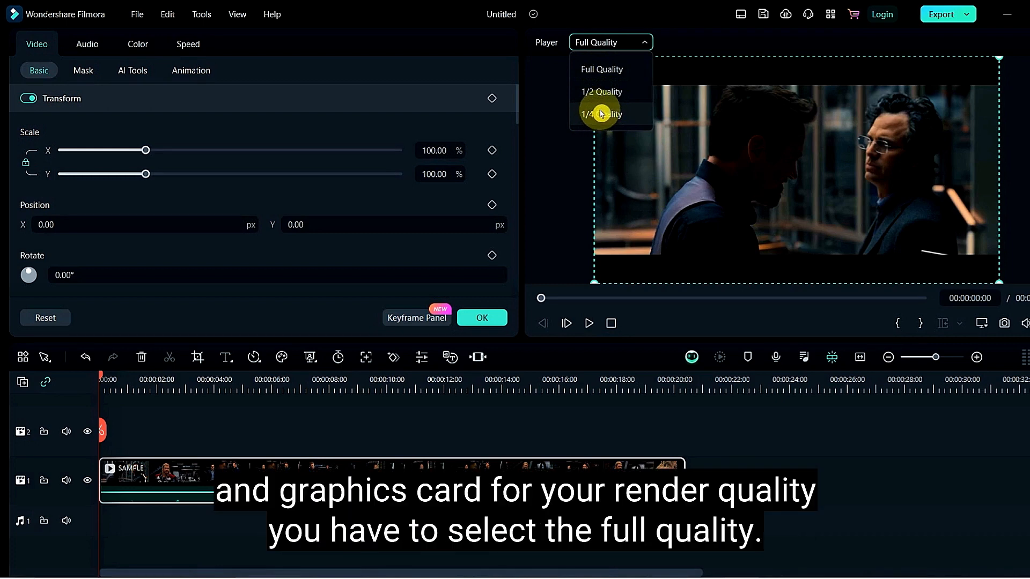
{"action": "left_click", "coordinate": [601, 71]}
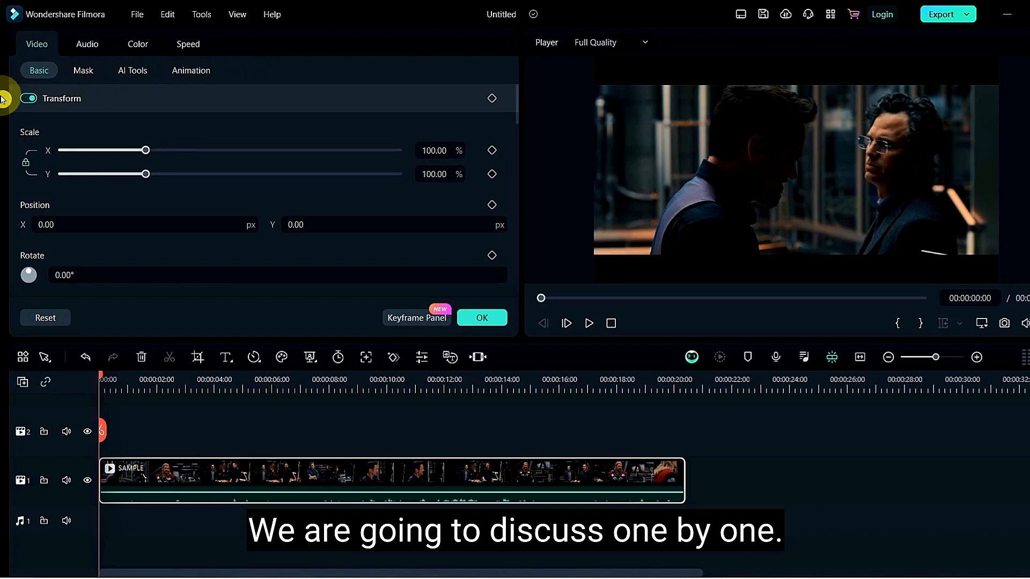
Scale the SAMPLE clip uniformly to 138.62 % in X and Y
{"action": "left_click_drag", "start_coordinate": [145, 150], "coordinate": [163, 157]}
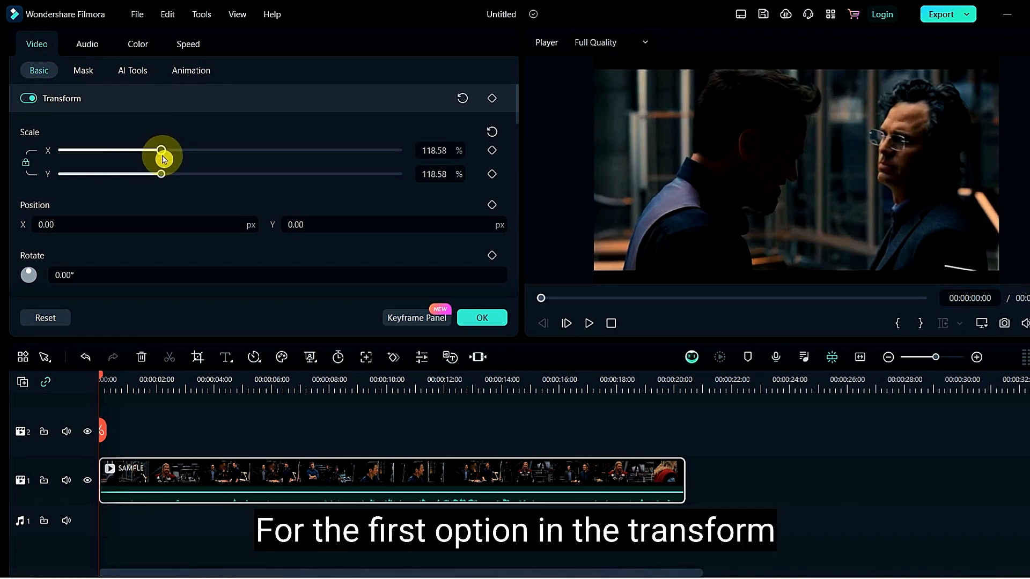
{"action": "left_click_drag", "start_coordinate": [163, 160], "coordinate": [214, 162]}
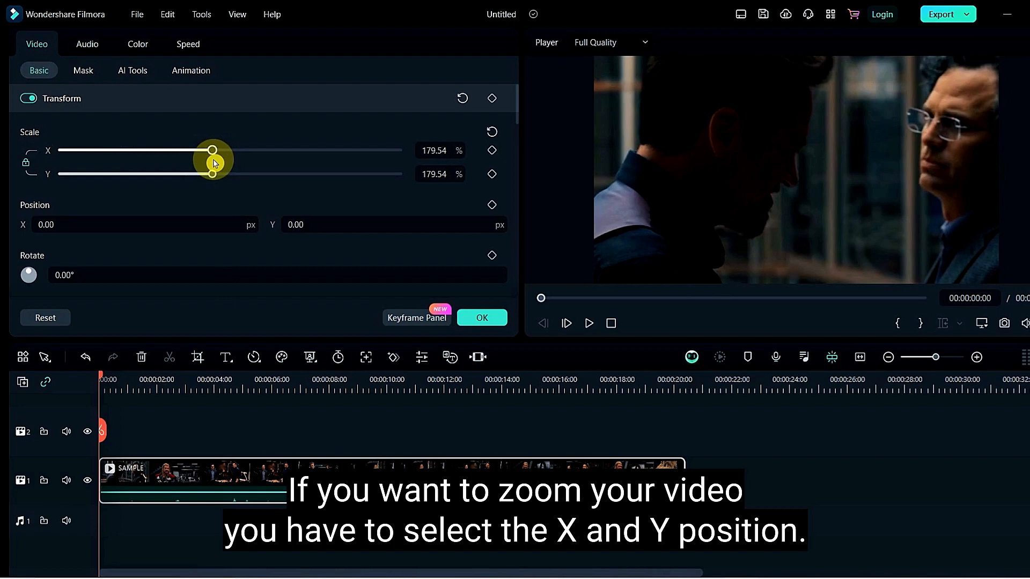
{"action": "left_click_drag", "start_coordinate": [213, 163], "coordinate": [180, 161]}
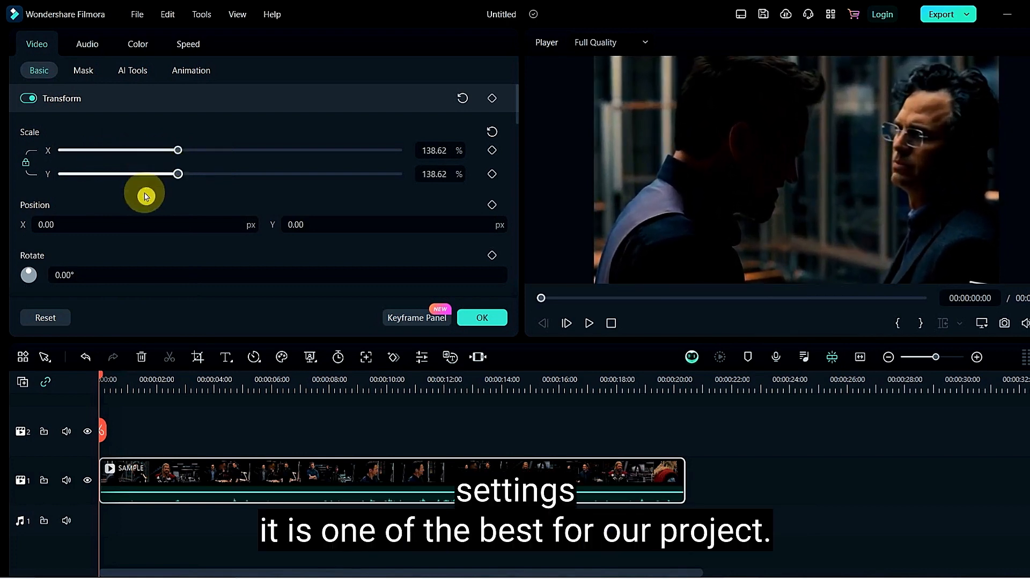
Try rotating the SAMPLE clip to 168° and undo the rotation
{"action": "scroll", "coordinate": [108, 221], "scroll_direction": "down", "scroll_amount": 3}
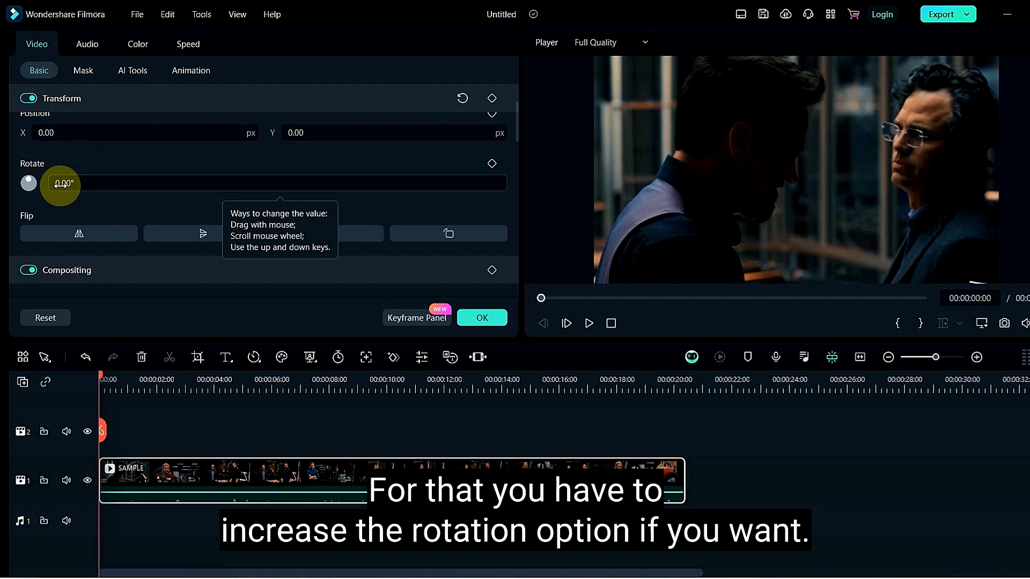
{"action": "left_click_drag", "start_coordinate": [60, 185], "coordinate": [62, 185]}
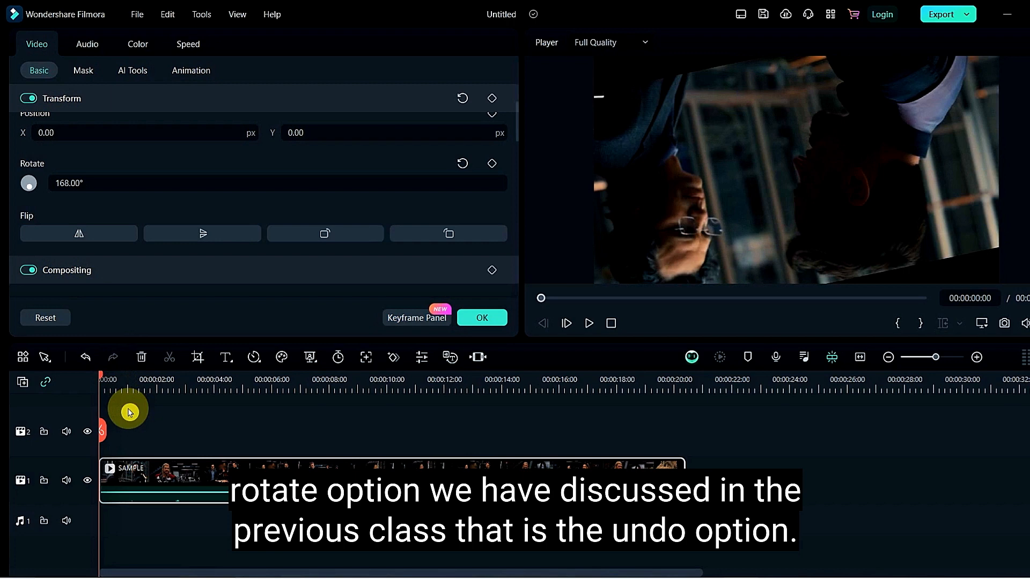
{"action": "key", "text": "ctrl+z"}
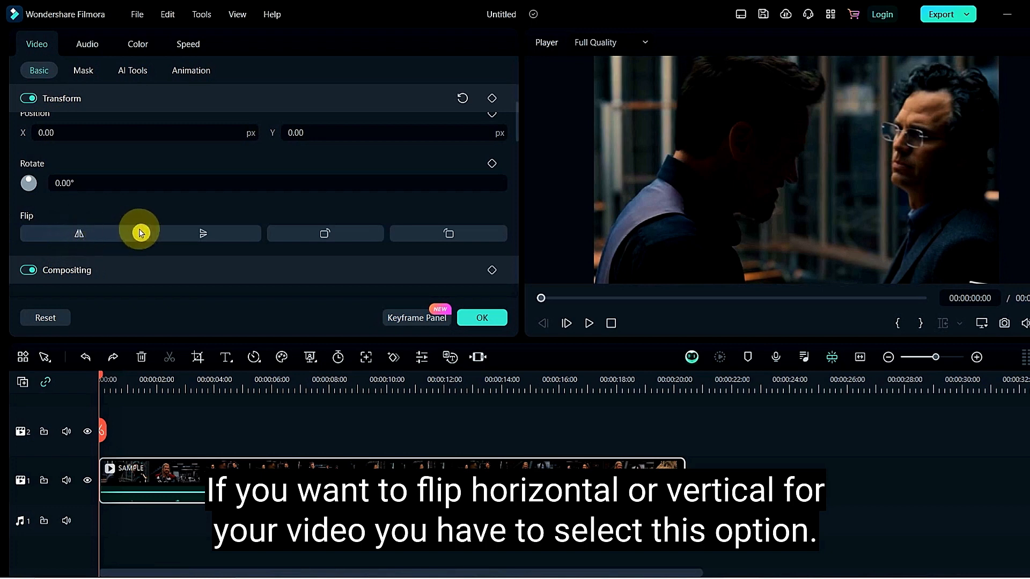
Try the vertical and horizontal flips and the 90° rotations on the SAMPLE clip, and undo them
{"action": "left_click", "coordinate": [182, 237]}
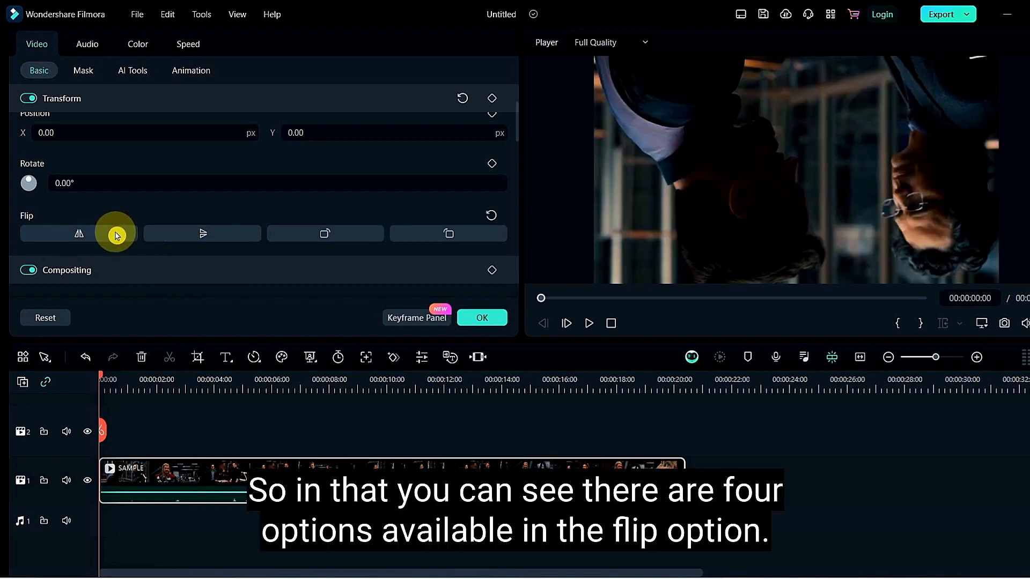
{"action": "left_click", "coordinate": [116, 236]}
{"action": "left_click", "coordinate": [314, 234]}
{"action": "left_click", "coordinate": [432, 242]}
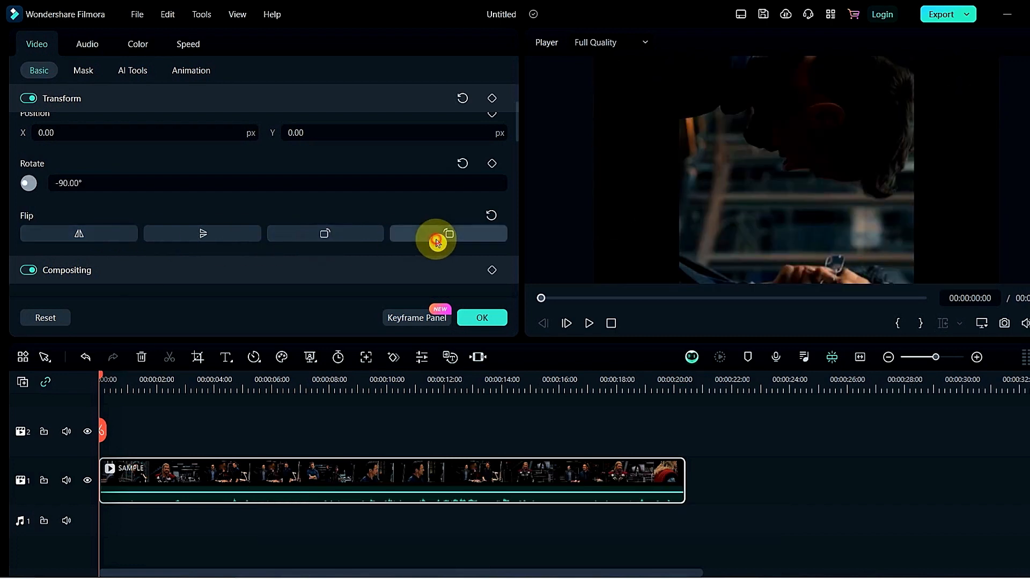
{"action": "left_click", "coordinate": [59, 234]}
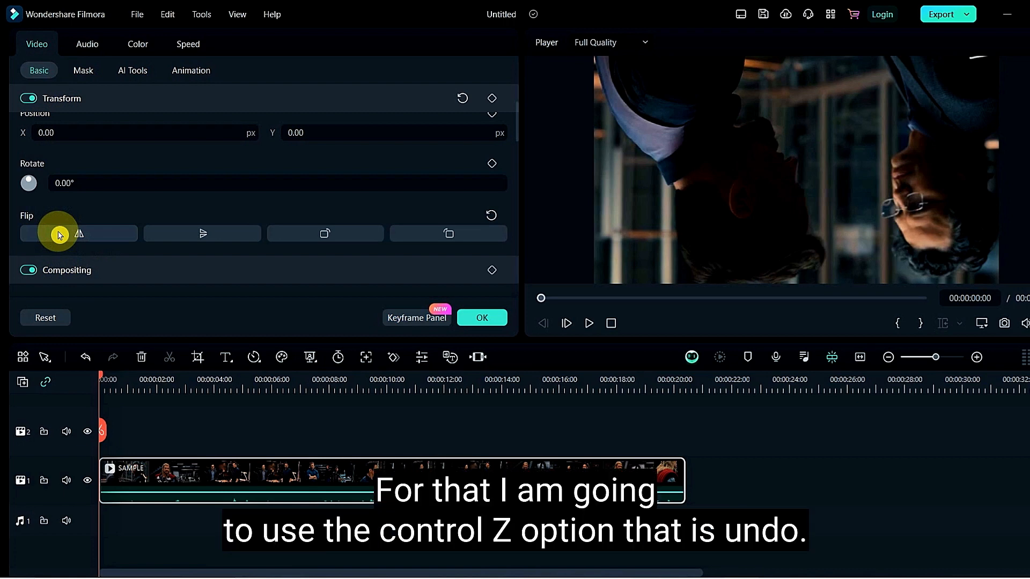
{"action": "key", "text": "ctrl+z"}
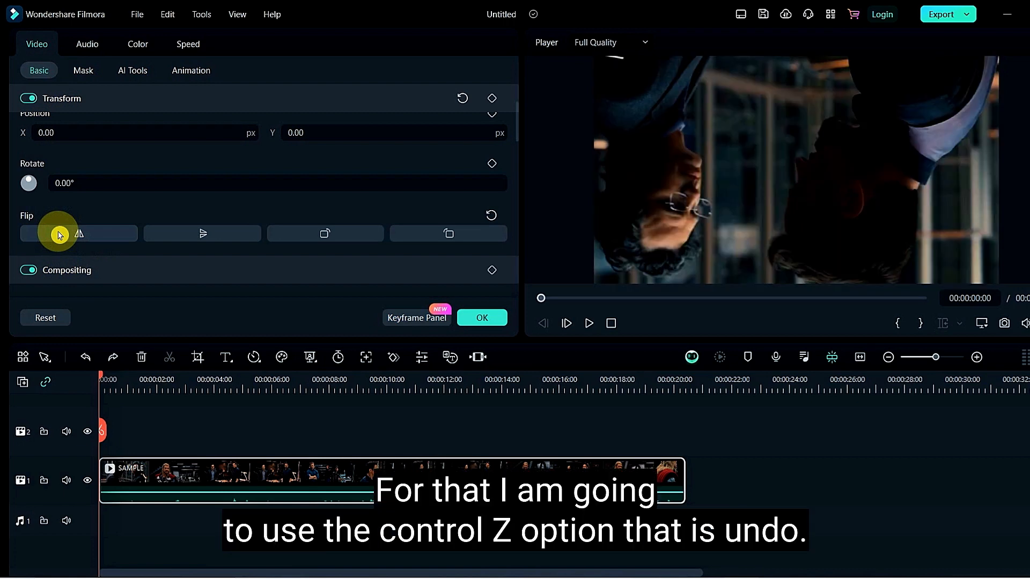
{"action": "key", "text": "ctrl+z"}
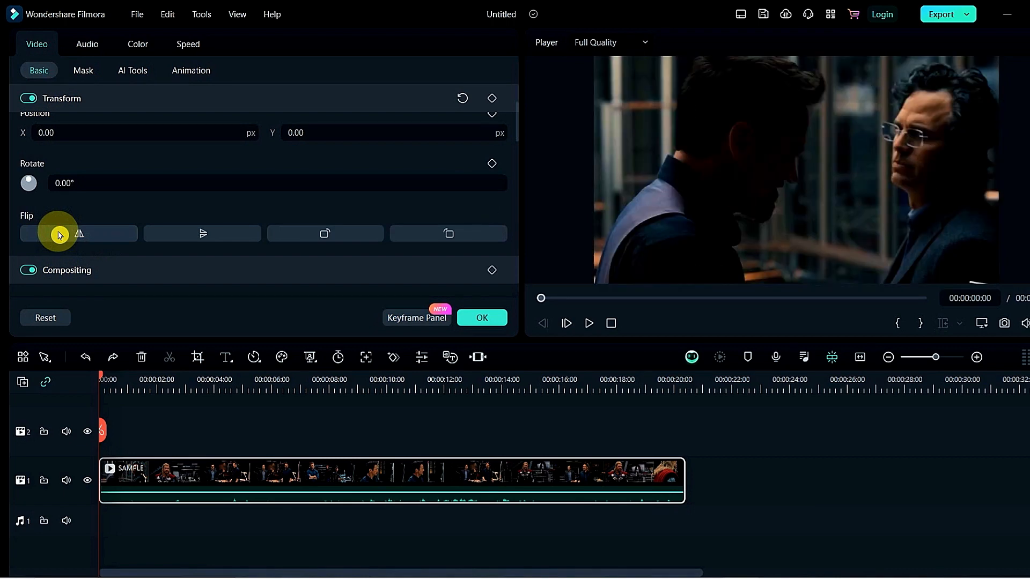
Try the Darken blend mode in the SAMPLE clip's compositing settings and return the mode to Normal
{"action": "left_click", "coordinate": [61, 268]}
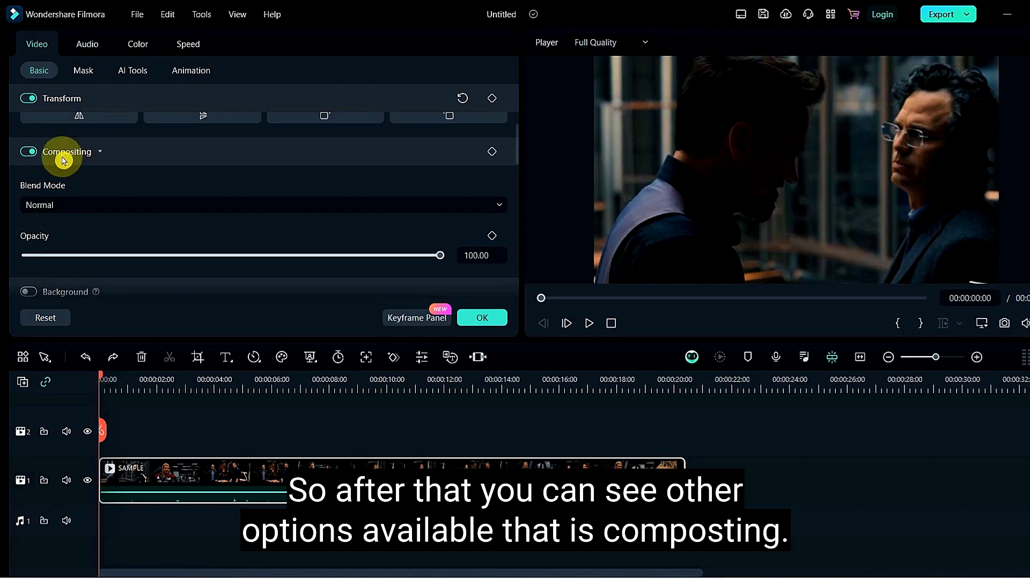
{"action": "left_click", "coordinate": [51, 206]}
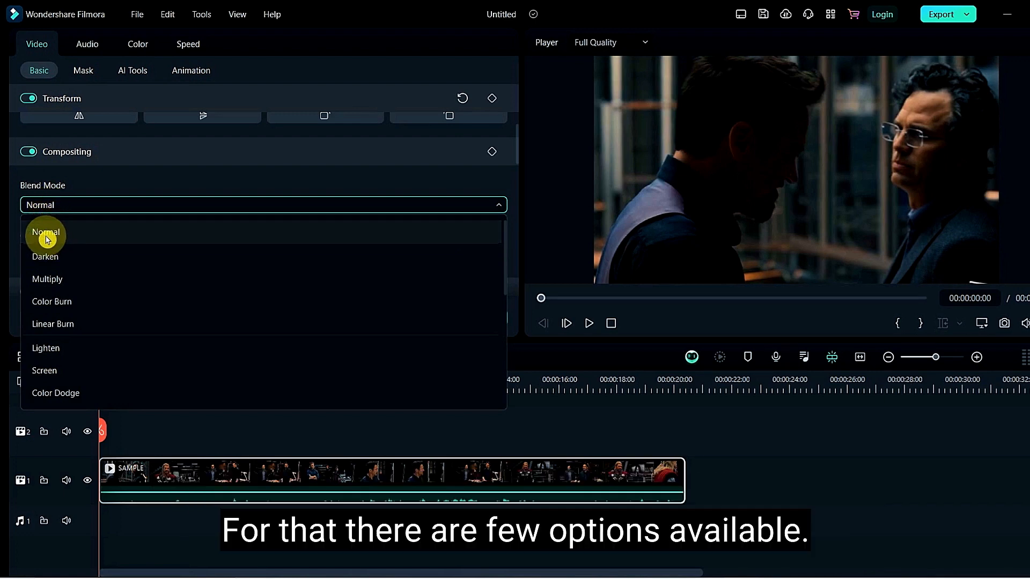
{"action": "left_click", "coordinate": [46, 259]}
{"action": "left_click", "coordinate": [46, 207]}
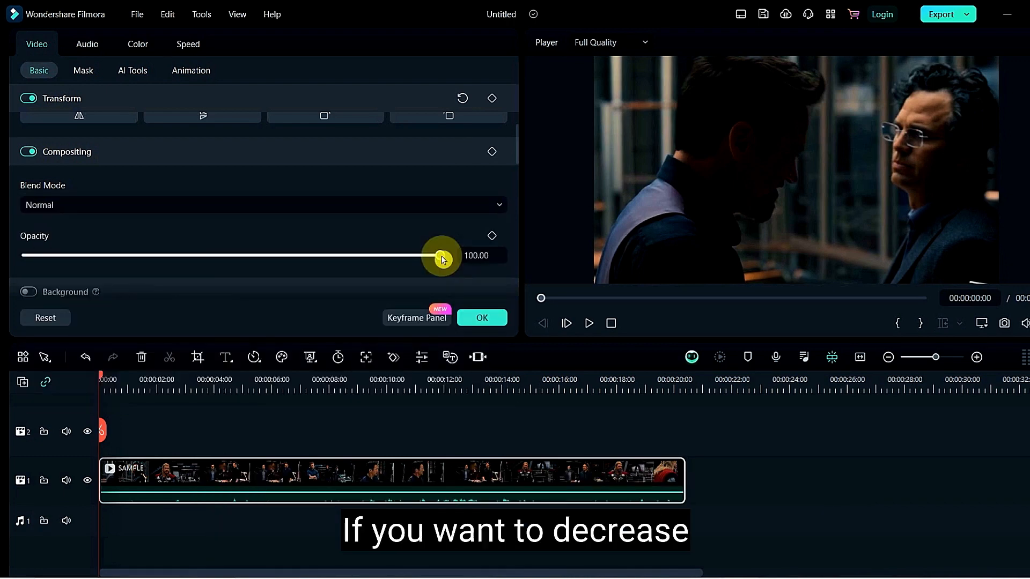
Set the SAMPLE clip's opacity to 100 and enable its Background setting
{"action": "mouse_move", "coordinate": [441, 259]}
{"action": "left_mouse_down"}
{"action": "mouse_move", "coordinate": [239, 248]}
{"action": "mouse_move", "coordinate": [80, 256]}
{"action": "mouse_move", "coordinate": [184, 266]}
{"action": "mouse_move", "coordinate": [443, 264]}
{"action": "left_mouse_up"}
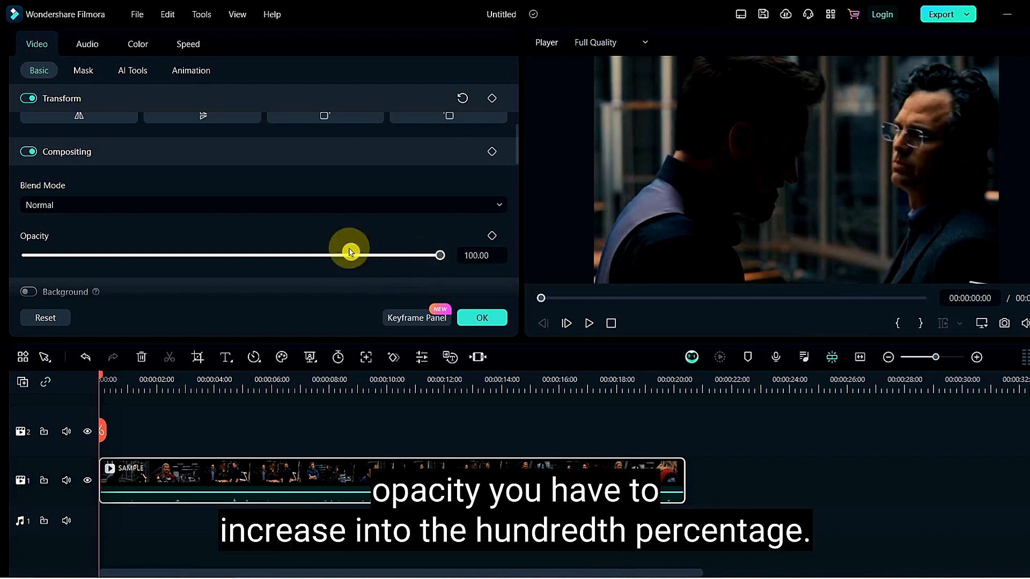
{"action": "scroll", "coordinate": [202, 230], "scroll_direction": "down", "scroll_amount": 2}
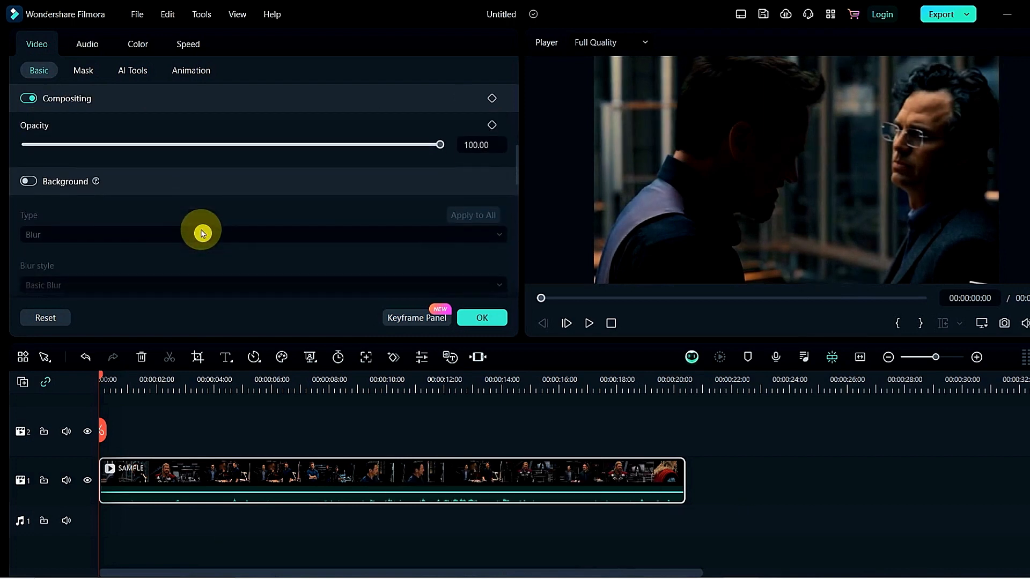
{"action": "left_click", "coordinate": [38, 186]}
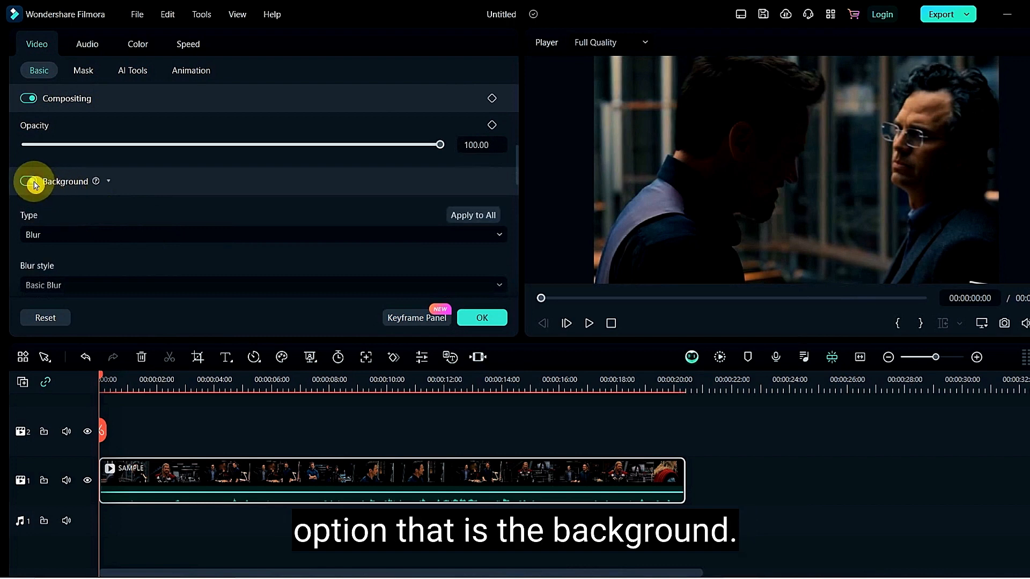
Try the Color background type on the SAMPLE clip and return the type to Blur
{"action": "left_click", "coordinate": [48, 239]}
{"action": "left_click", "coordinate": [50, 283]}
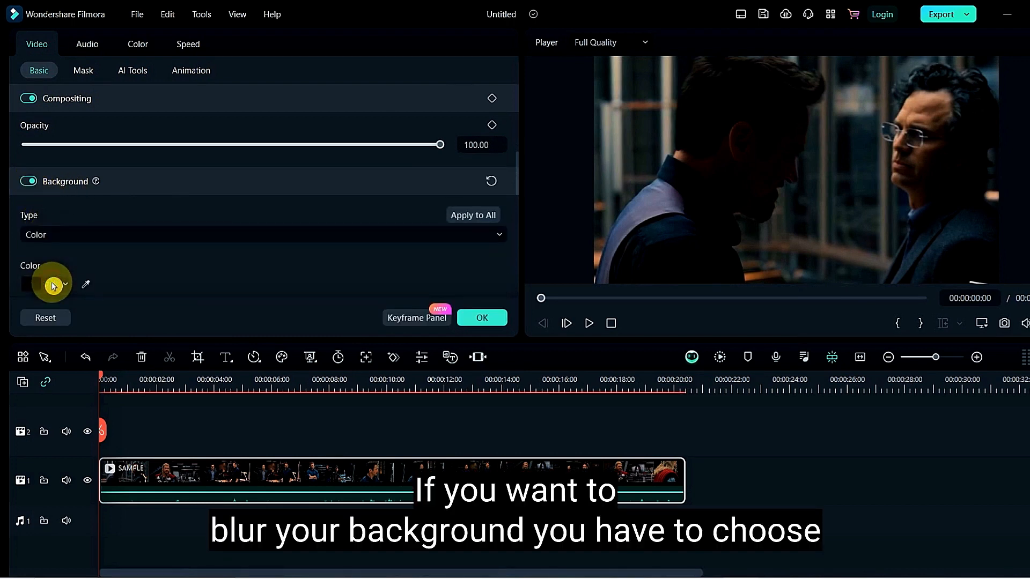
{"action": "left_click", "coordinate": [51, 235]}
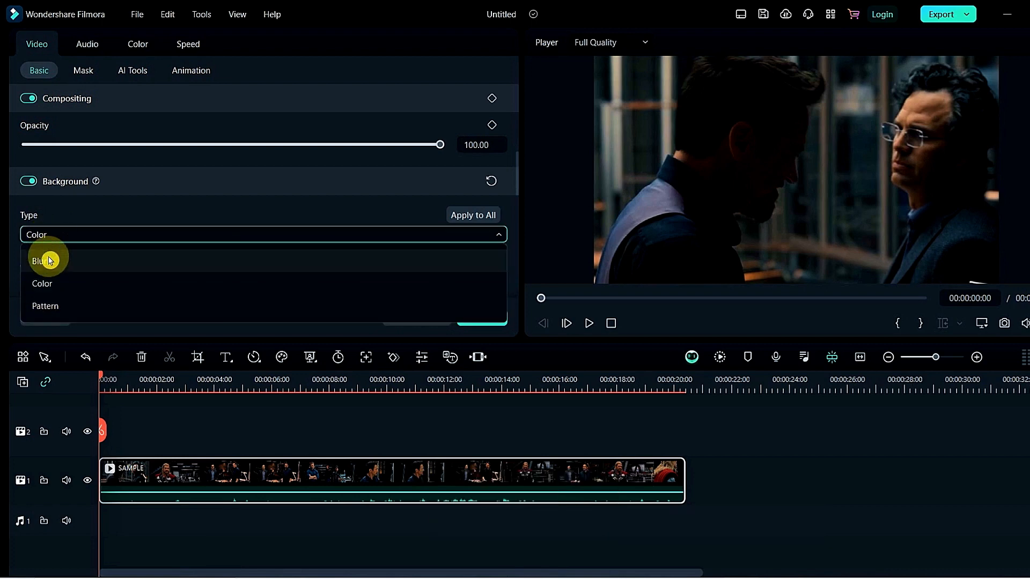
{"action": "left_click", "coordinate": [49, 260]}
Confirm Blur as the SAMPLE clip's background type and choose the Graniny Blur style
{"action": "scroll", "coordinate": [49, 256], "scroll_direction": "down", "scroll_amount": 2}
{"action": "left_click", "coordinate": [55, 157]}
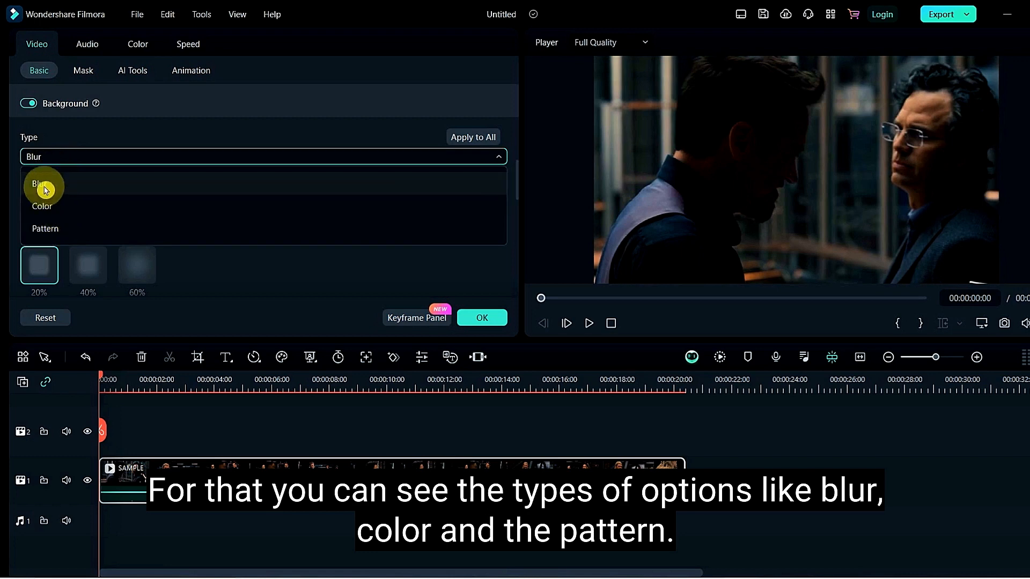
{"action": "left_click", "coordinate": [80, 189]}
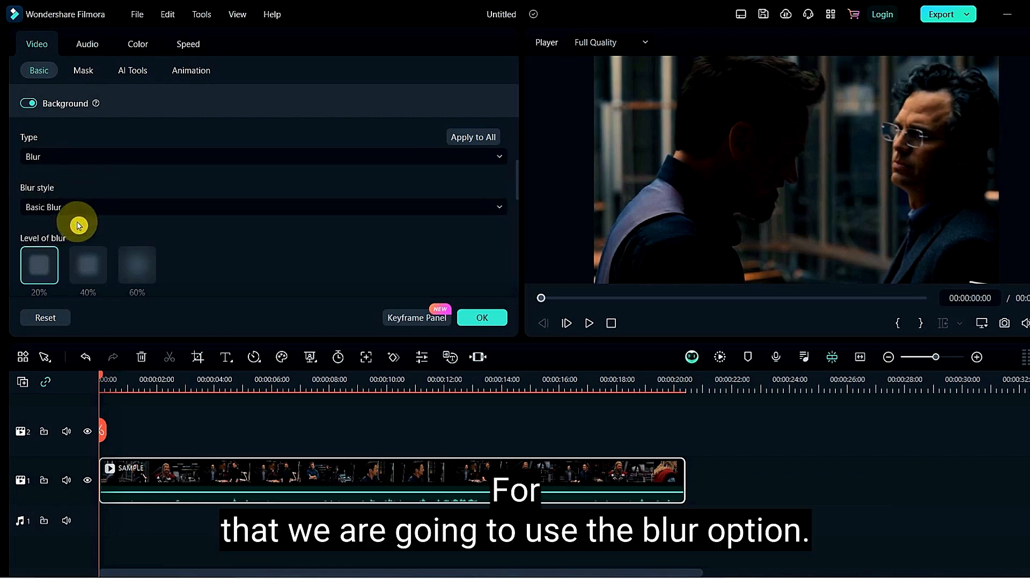
{"action": "left_click", "coordinate": [68, 208]}
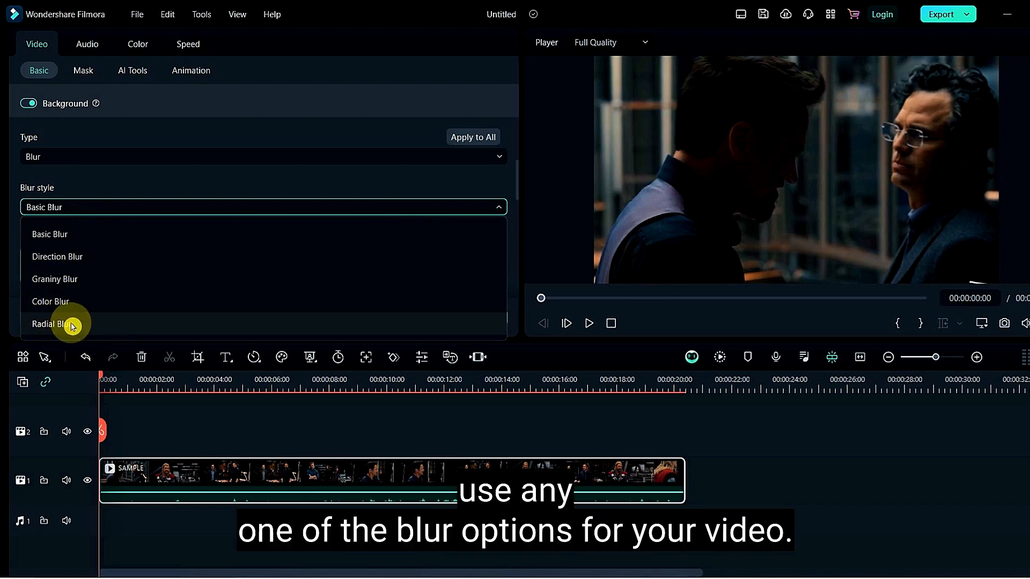
{"action": "left_click", "coordinate": [82, 281]}
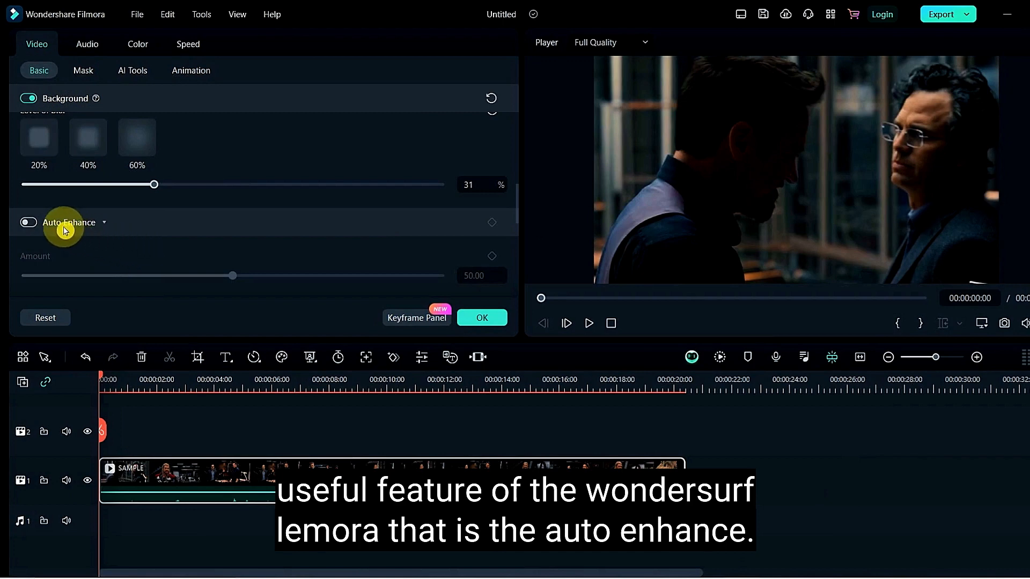
Enable Auto Enhance on the SAMPLE clip and set its amount to 100
{"action": "left_click", "coordinate": [36, 225]}
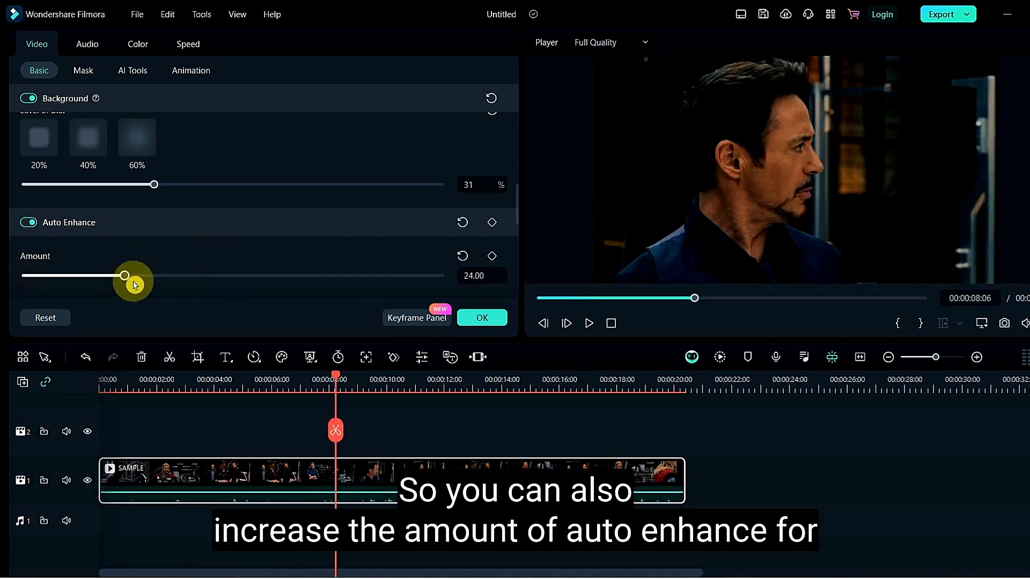
{"action": "left_click_drag", "start_coordinate": [133, 280], "coordinate": [7, 276]}
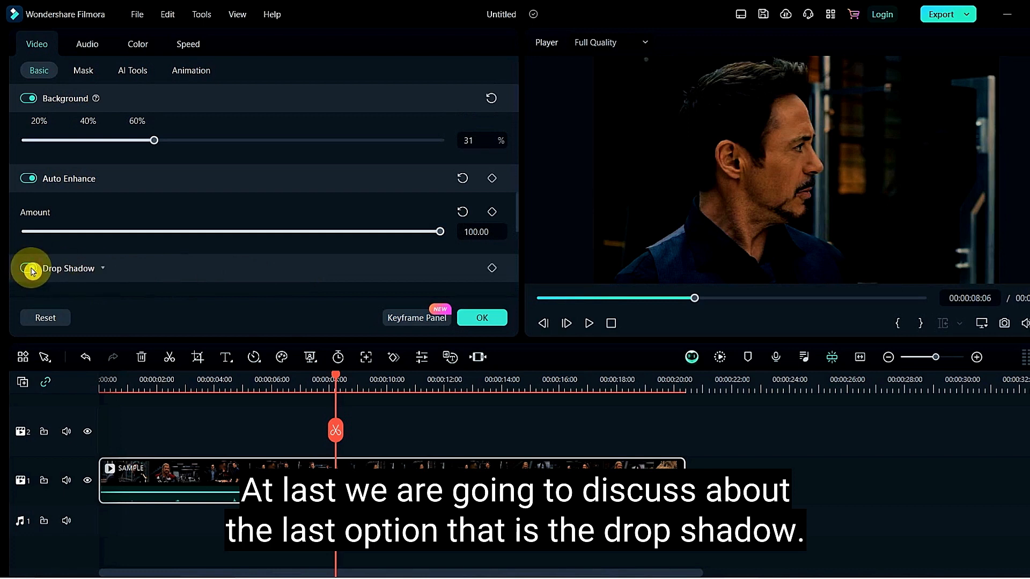
Enable Drop Shadow on the SAMPLE clip and choose the Projection type after trying Tiled
{"action": "left_click", "coordinate": [30, 268]}
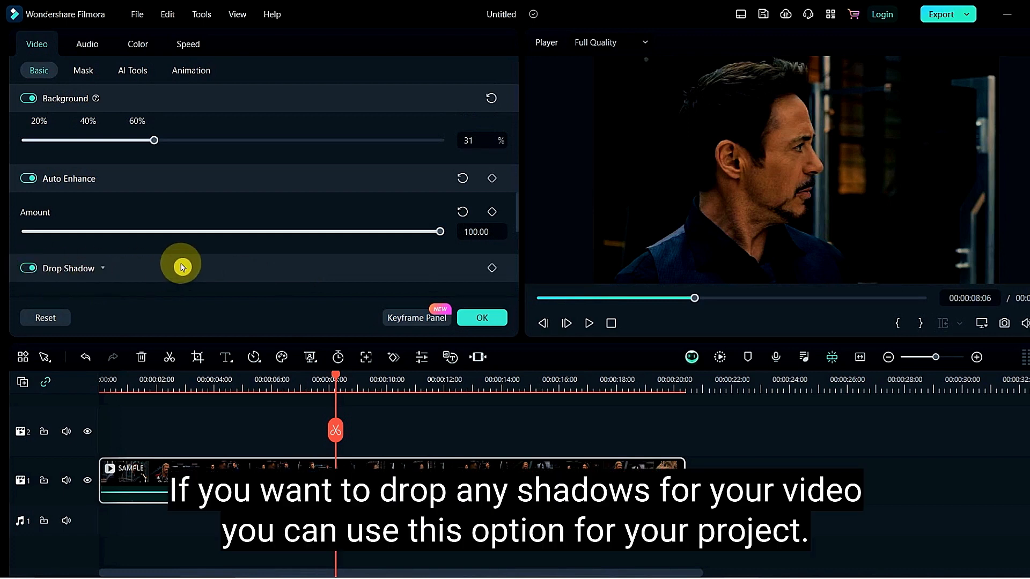
{"action": "scroll", "coordinate": [182, 267], "scroll_direction": "down", "scroll_amount": 3}
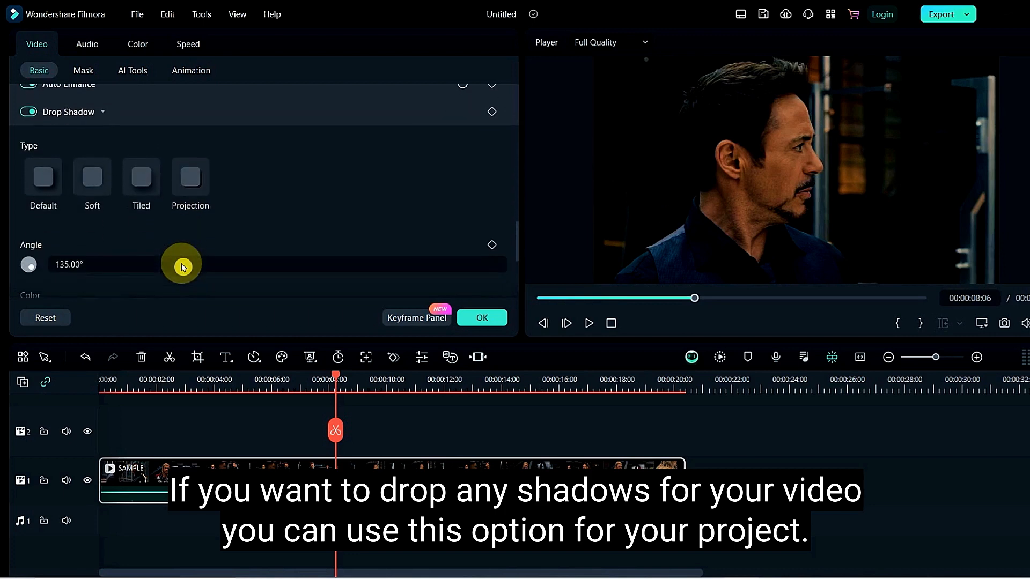
{"action": "left_click", "coordinate": [140, 192]}
{"action": "left_click", "coordinate": [189, 194]}
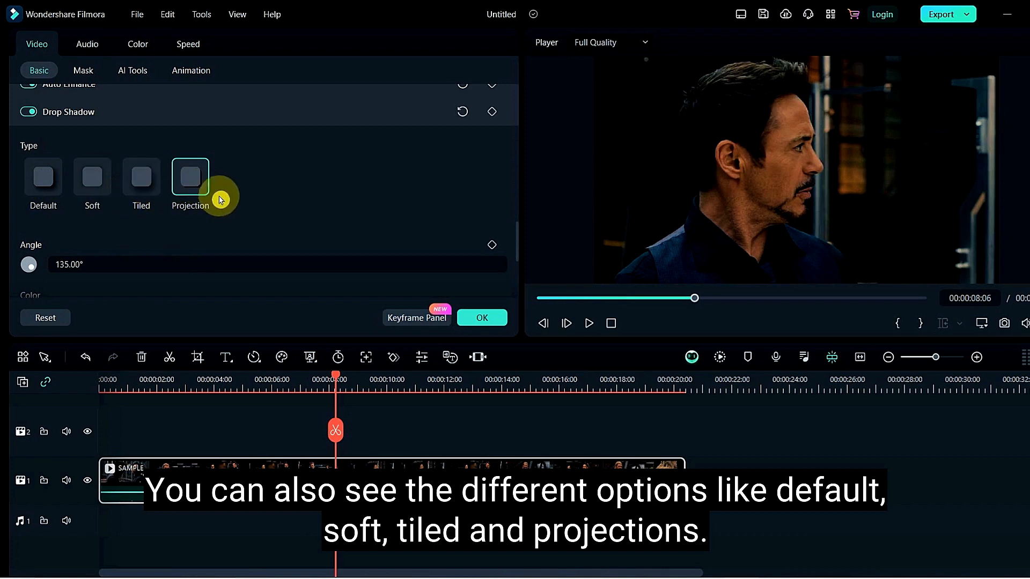
{"action": "scroll", "coordinate": [225, 202], "scroll_direction": "down", "scroll_amount": 5}
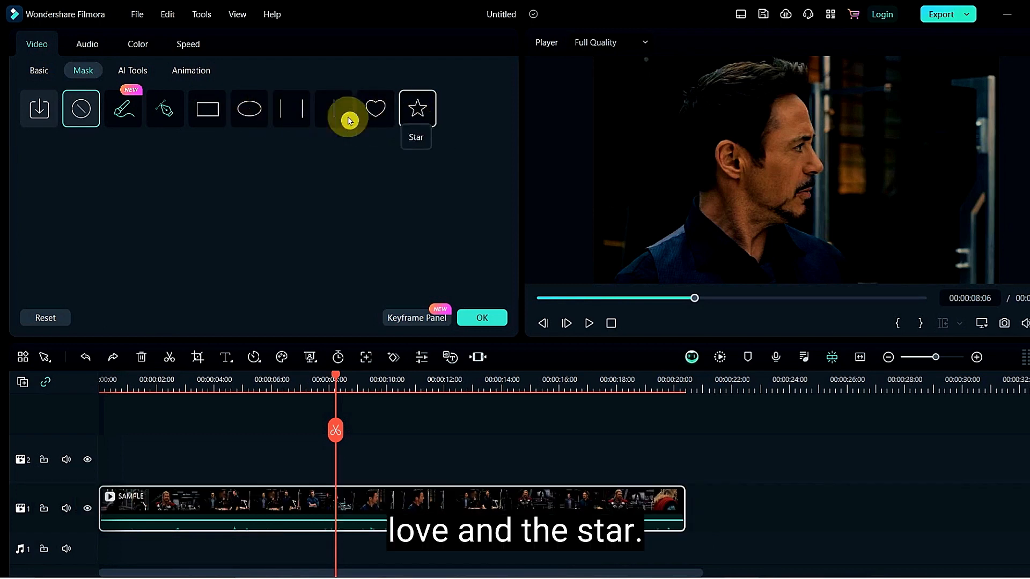
Add a rectangle mask to the SAMPLE clip and set its scale to 48 %
{"action": "left_click", "coordinate": [205, 111]}
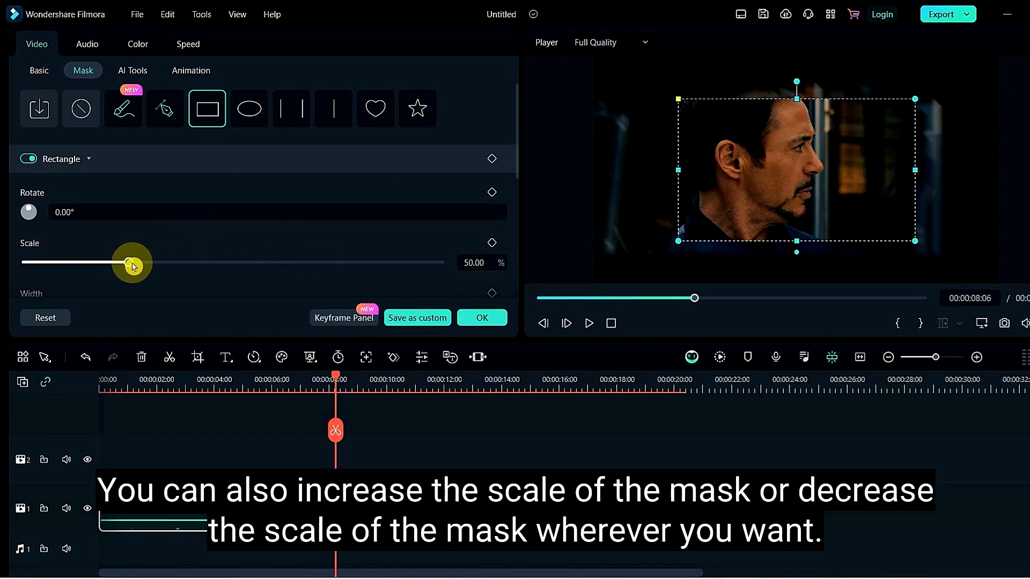
{"action": "mouse_move", "coordinate": [133, 266]}
{"action": "left_mouse_down"}
{"action": "mouse_move", "coordinate": [248, 271]}
{"action": "mouse_move", "coordinate": [94, 263]}
{"action": "mouse_move", "coordinate": [127, 268]}
{"action": "left_mouse_up"}
{"action": "scroll", "coordinate": [127, 270], "scroll_direction": "down", "scroll_amount": 3}
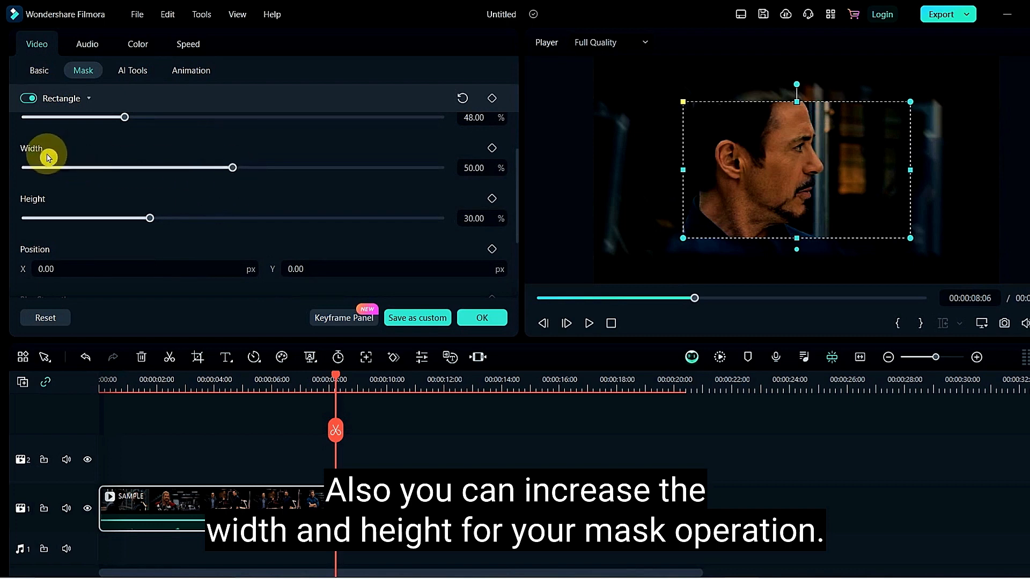
Widen the rectangle mask on the SAMPLE clip and keep its blur strength at 0 %
{"action": "left_click_drag", "start_coordinate": [231, 167], "coordinate": [316, 169]}
{"action": "scroll", "coordinate": [11, 250], "scroll_direction": "down", "scroll_amount": 3}
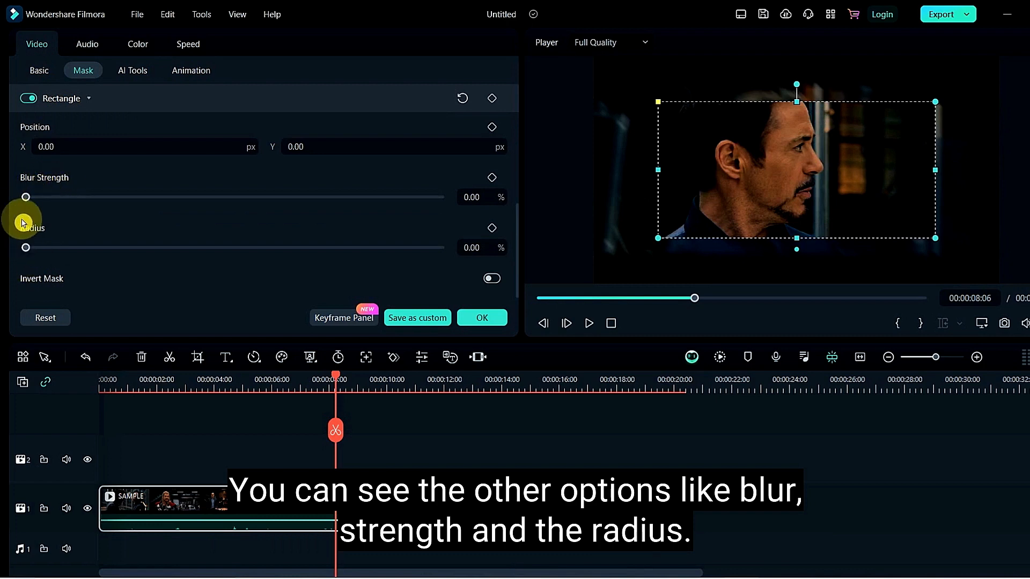
{"action": "mouse_move", "coordinate": [25, 197]}
{"action": "left_mouse_down"}
{"action": "mouse_move", "coordinate": [172, 210]}
{"action": "mouse_move", "coordinate": [21, 217]}
{"action": "left_mouse_up"}
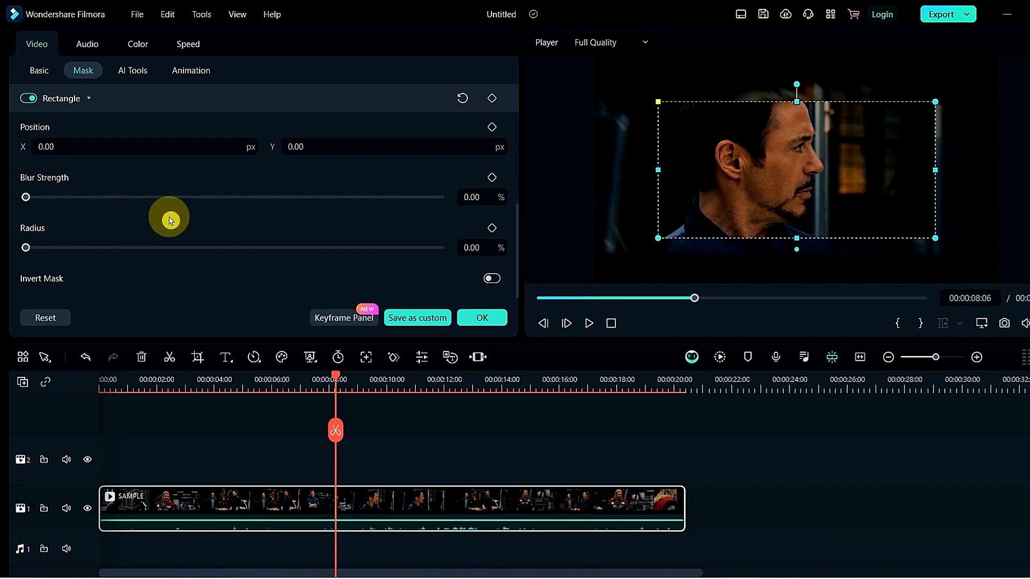
{"action": "scroll", "coordinate": [170, 220], "scroll_direction": "up", "scroll_amount": 5}
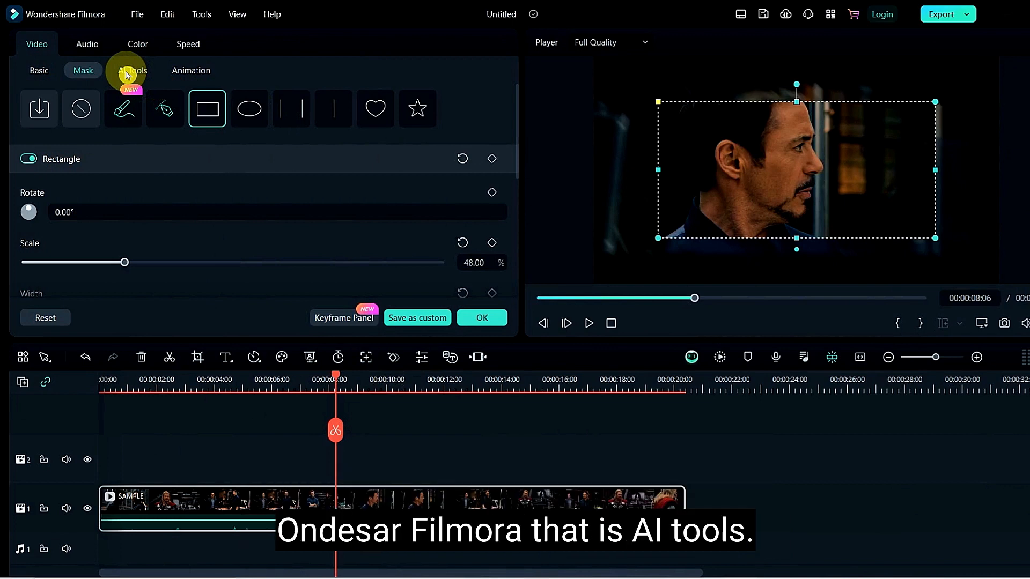
Go to 00:00:12:11 and enable Chroma Key on the green screen subscribe button clip
{"action": "left_click", "coordinate": [143, 75]}
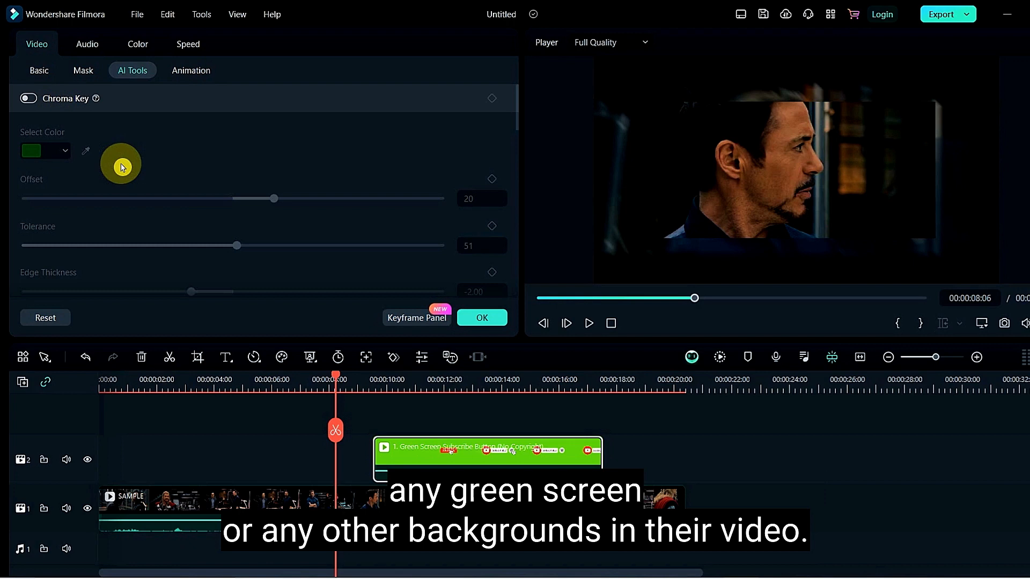
{"action": "left_click_drag", "start_coordinate": [336, 382], "coordinate": [410, 387]}
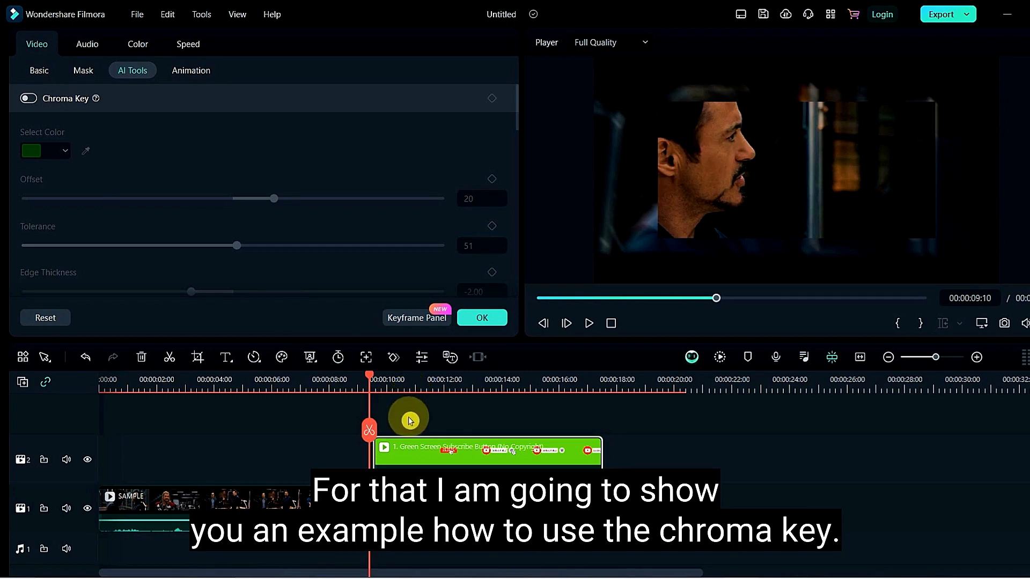
{"action": "left_click", "coordinate": [456, 389]}
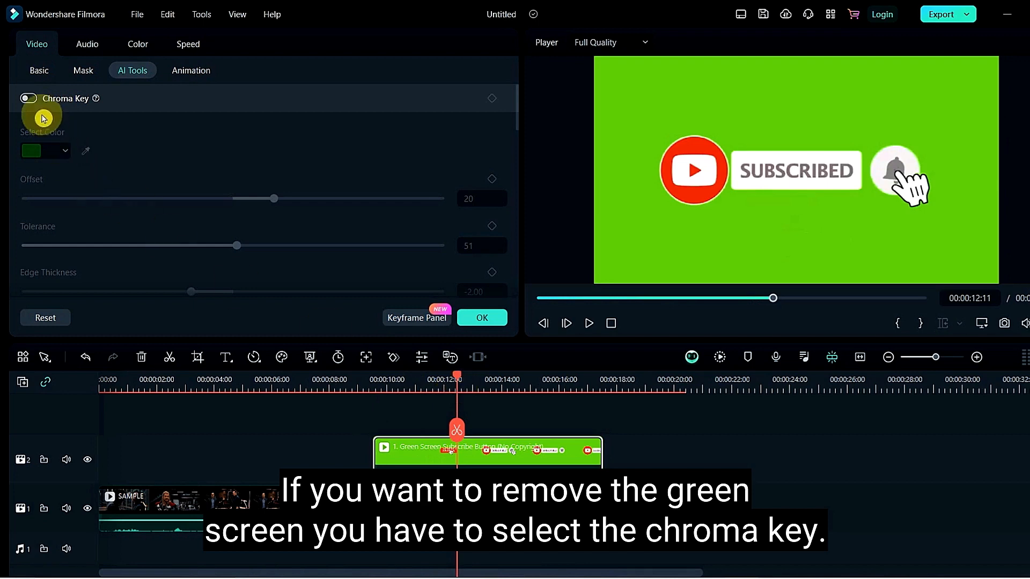
{"action": "left_click", "coordinate": [28, 98]}
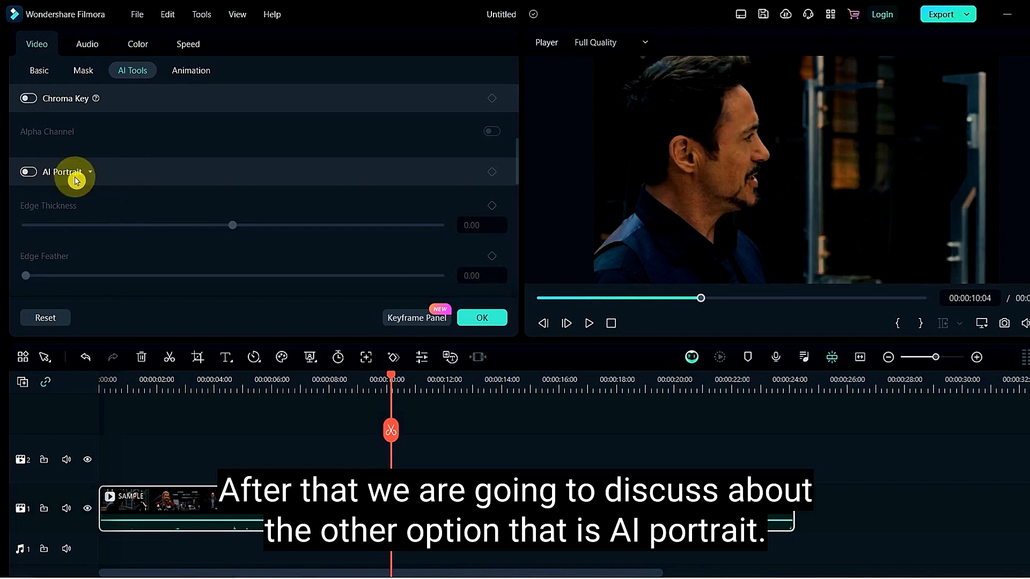
Try AI Portrait on the SAMPLE clip with an edge thickness of 3.00, and turn it off
{"action": "left_click", "coordinate": [31, 172]}
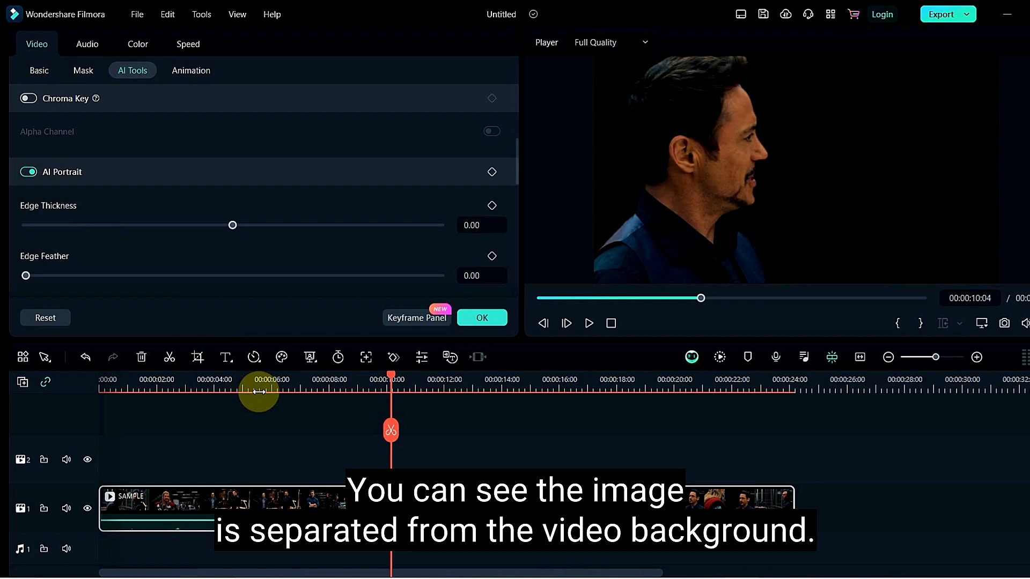
{"action": "mouse_move", "coordinate": [233, 226]}
{"action": "left_mouse_down"}
{"action": "mouse_move", "coordinate": [168, 224]}
{"action": "mouse_move", "coordinate": [322, 220]}
{"action": "mouse_move", "coordinate": [240, 225]}
{"action": "left_mouse_up"}
{"action": "scroll", "coordinate": [97, 268], "scroll_direction": "down", "scroll_amount": 1}
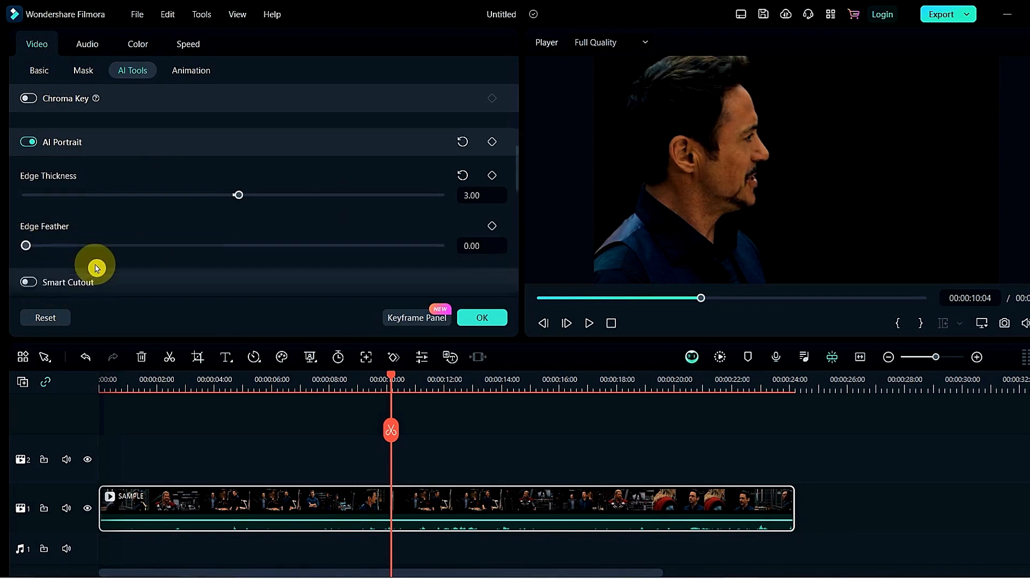
{"action": "scroll", "coordinate": [96, 268], "scroll_direction": "down", "scroll_amount": 2}
{"action": "scroll", "coordinate": [97, 266], "scroll_direction": "up", "scroll_amount": 1}
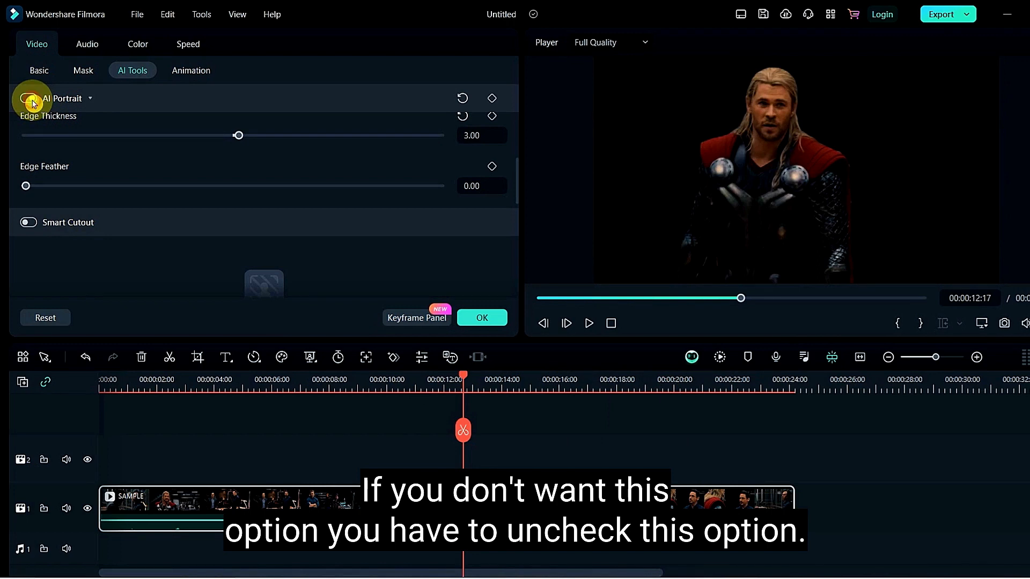
{"action": "left_click", "coordinate": [30, 99]}
Enable Smart Cutout on the SAMPLE clip and open its editor with the selection brush active
{"action": "left_click", "coordinate": [29, 222]}
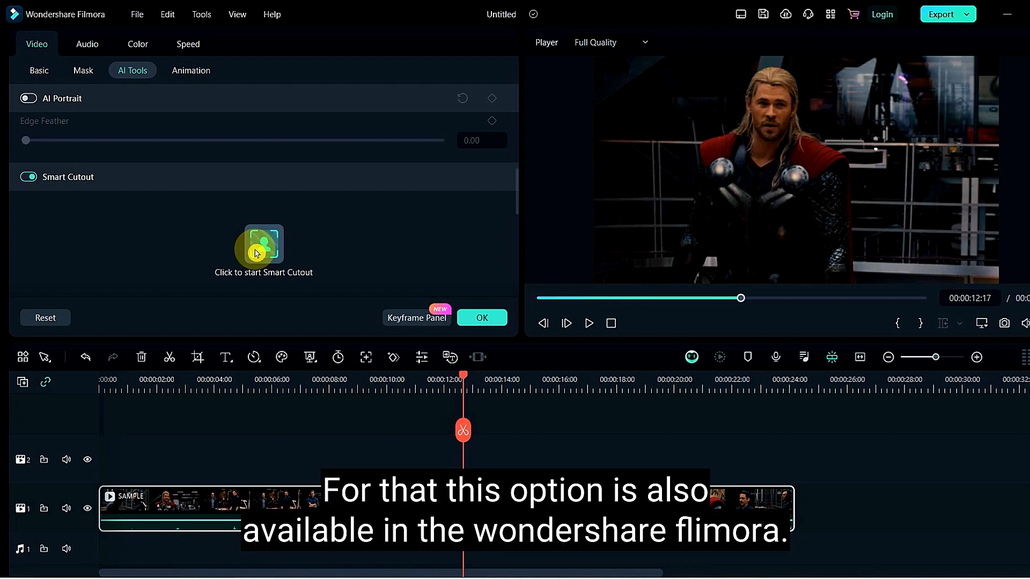
{"action": "left_click", "coordinate": [255, 252]}
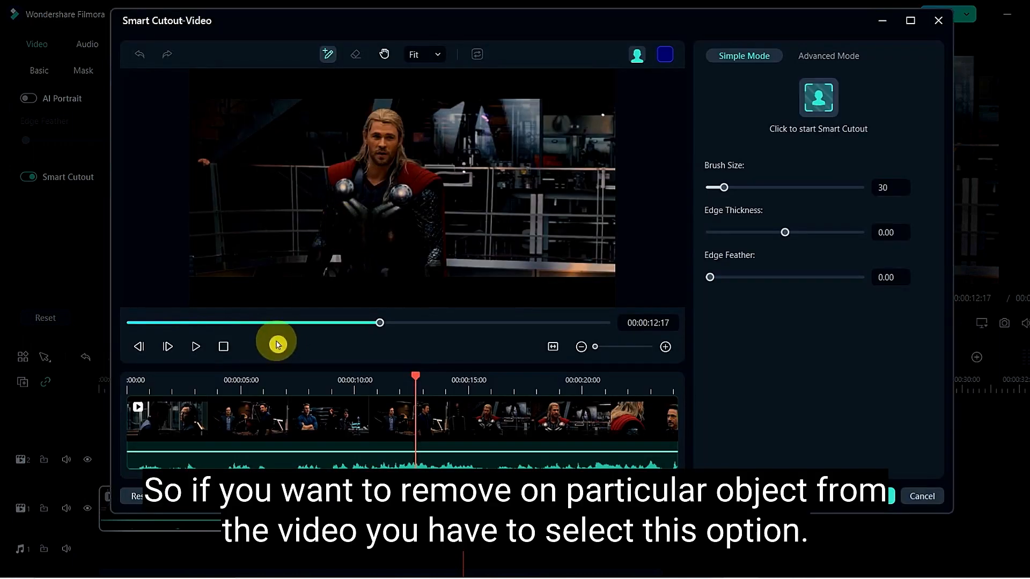
{"action": "left_click", "coordinate": [329, 53]}
Try a Smart Cutout by brushing over the long-haired man in the 00:00:12:17 frame and starting the cutout
{"action": "mouse_move", "coordinate": [376, 140]}
{"action": "left_mouse_down"}
{"action": "mouse_move", "coordinate": [376, 179]}
{"action": "mouse_move", "coordinate": [371, 172]}
{"action": "mouse_move", "coordinate": [379, 129]}
{"action": "mouse_move", "coordinate": [388, 152]}
{"action": "mouse_move", "coordinate": [390, 131]}
{"action": "mouse_move", "coordinate": [395, 173]}
{"action": "mouse_move", "coordinate": [379, 198]}
{"action": "left_mouse_up"}
{"action": "left_click_drag", "start_coordinate": [435, 266], "coordinate": [404, 182]}
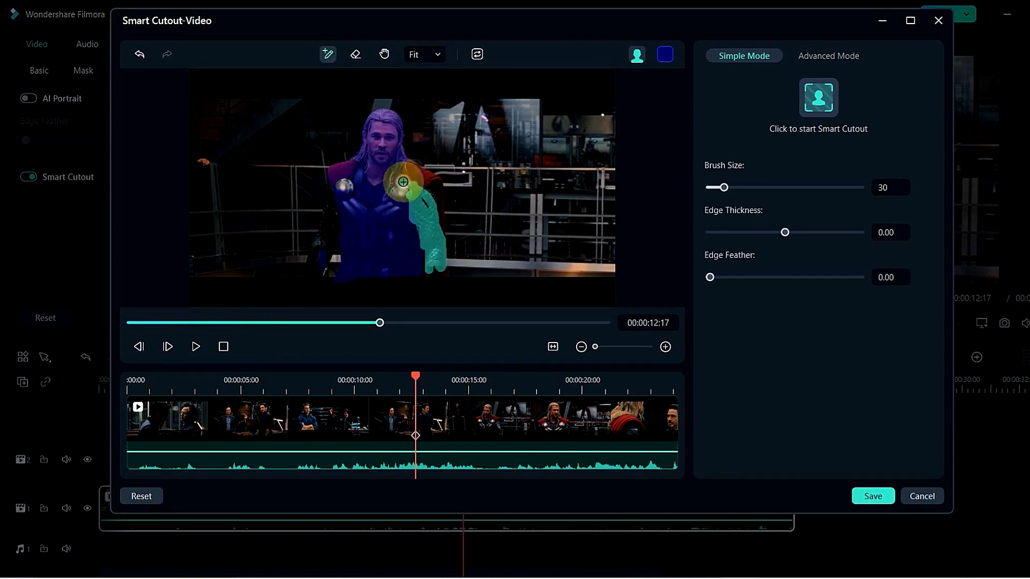
{"action": "left_click_drag", "start_coordinate": [336, 185], "coordinate": [317, 248]}
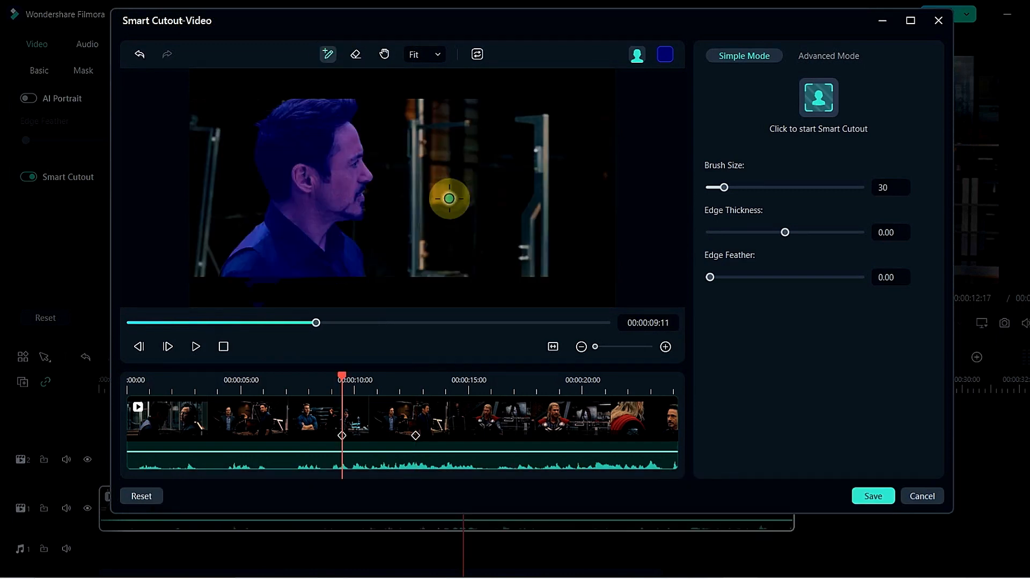
{"action": "left_click", "coordinate": [810, 112]}
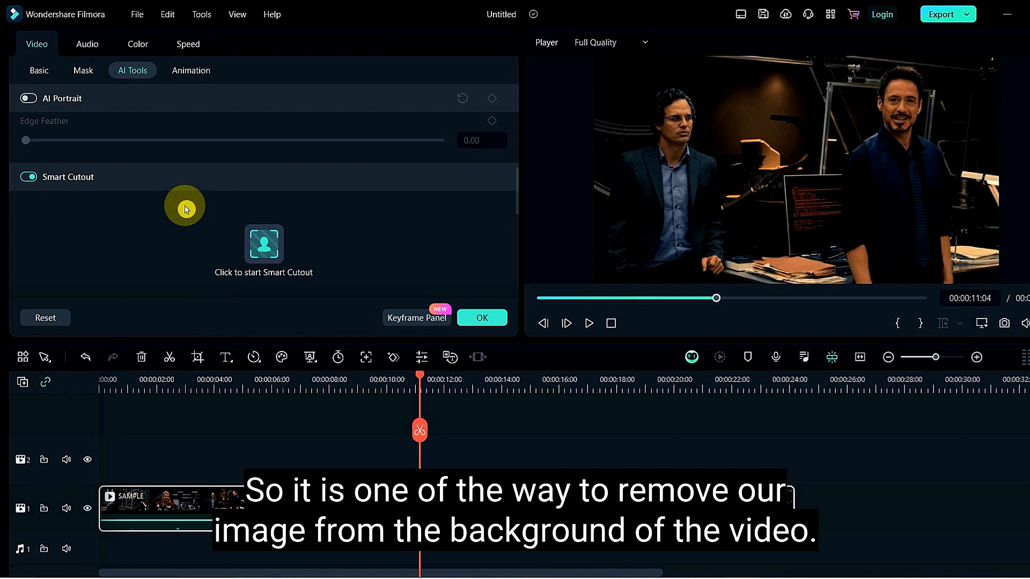
Try the Motion Tracking option on the SAMPLE clip
{"action": "scroll", "coordinate": [186, 209], "scroll_direction": "down", "scroll_amount": 5}
{"action": "scroll", "coordinate": [186, 209], "scroll_direction": "up", "scroll_amount": 2}
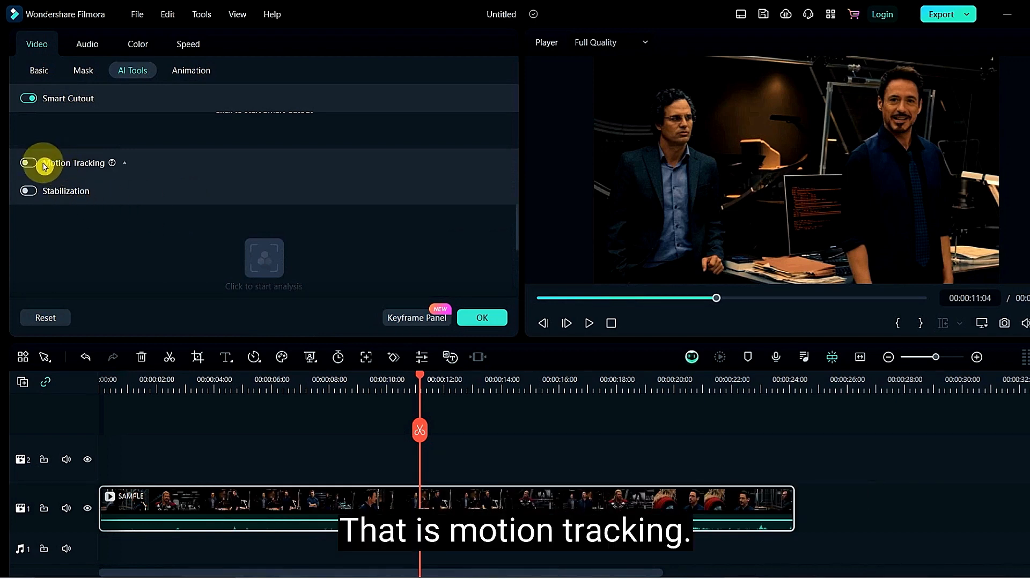
{"action": "left_click", "coordinate": [25, 167]}
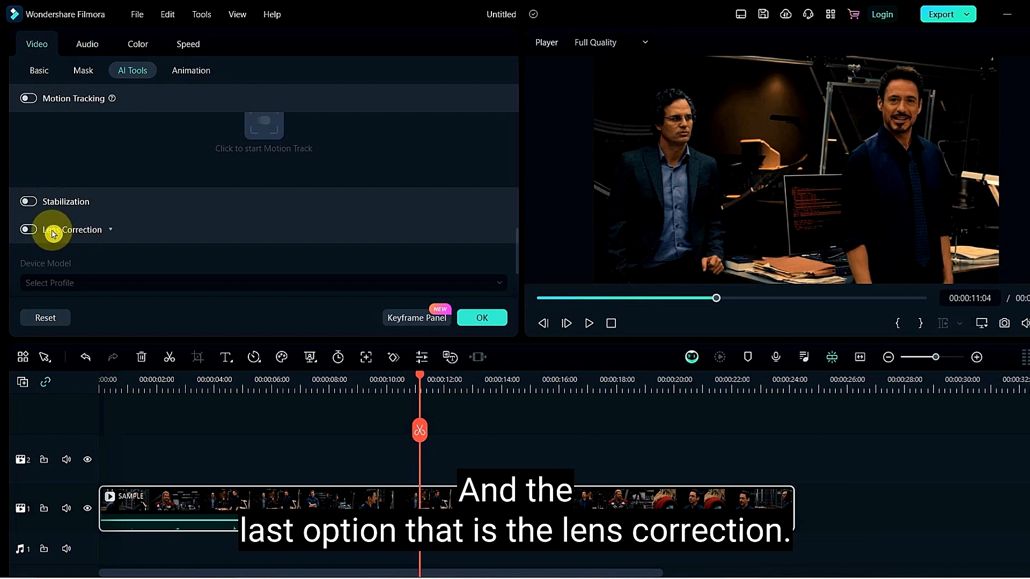
Enable Lens Correction on the SAMPLE clip
{"action": "left_click", "coordinate": [29, 229]}
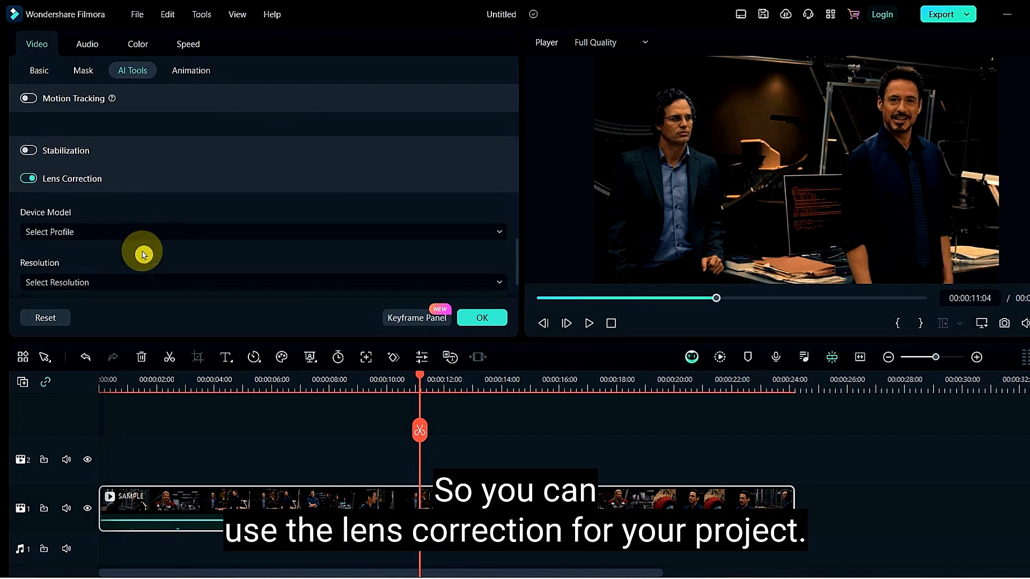
Look through the Lens Correction device models from GoPro Hero 7 to Sony HDR AS50 without choosing a profile
{"action": "scroll", "coordinate": [143, 255], "scroll_direction": "down", "scroll_amount": 1}
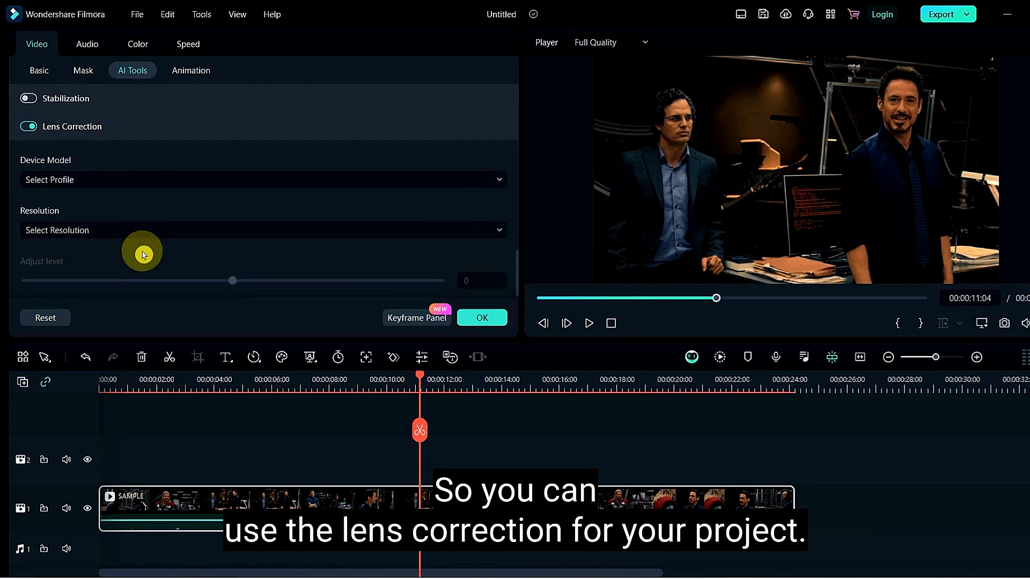
{"action": "left_click", "coordinate": [54, 184]}
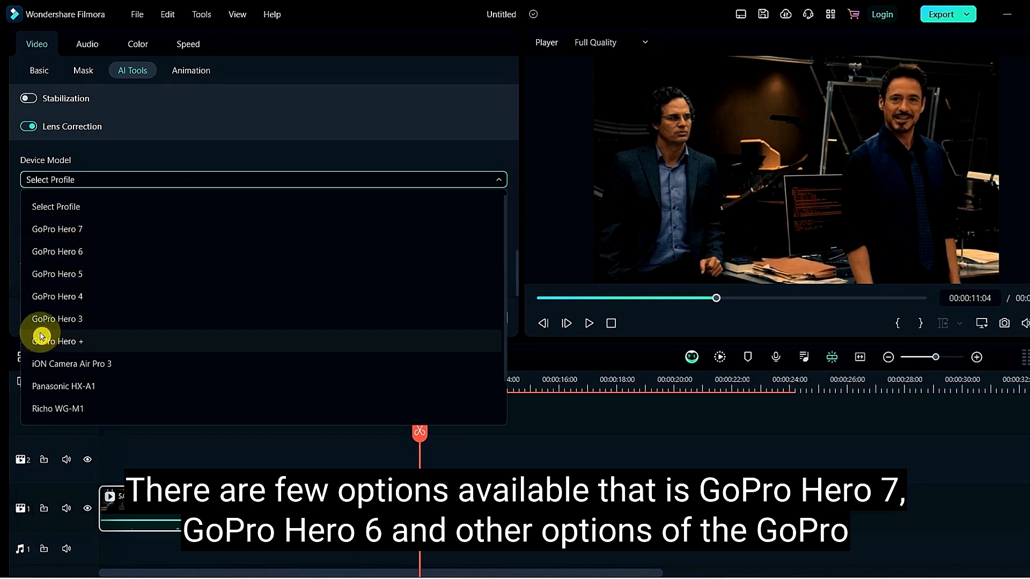
{"action": "scroll", "coordinate": [69, 338], "scroll_direction": "down", "scroll_amount": 1}
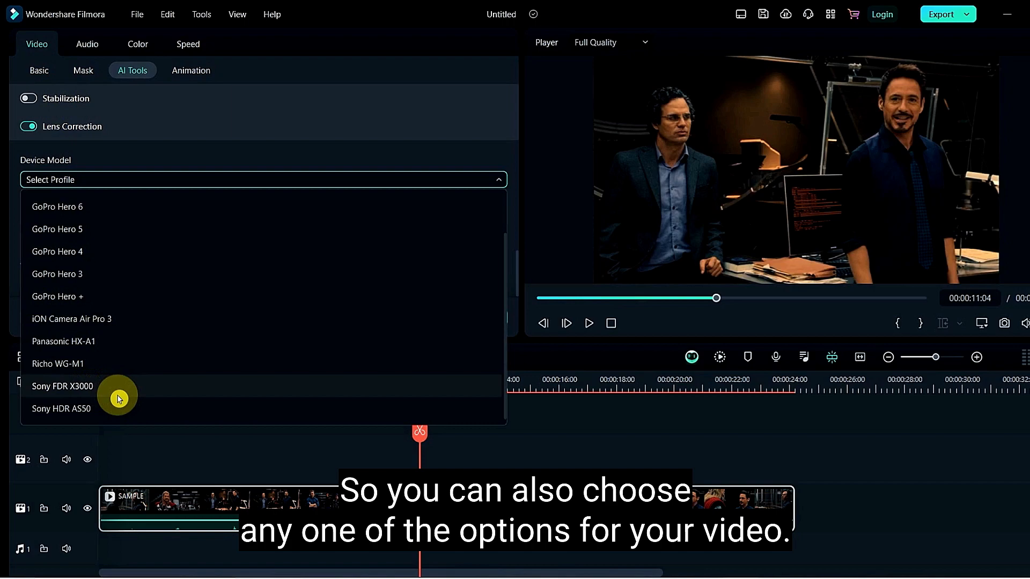
{"action": "left_click", "coordinate": [96, 161]}
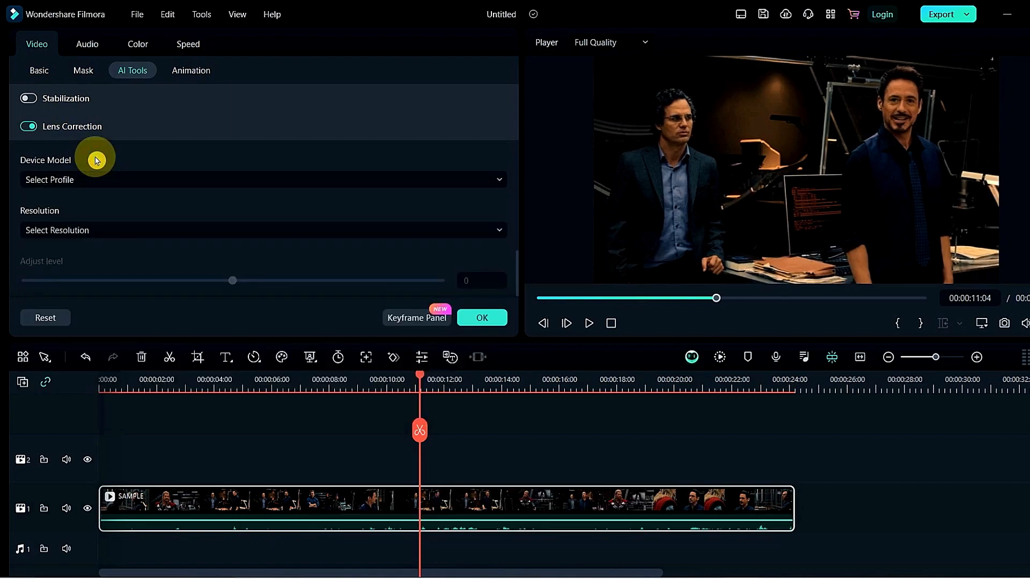
{"action": "scroll", "coordinate": [92, 202], "scroll_direction": "up", "scroll_amount": 6}
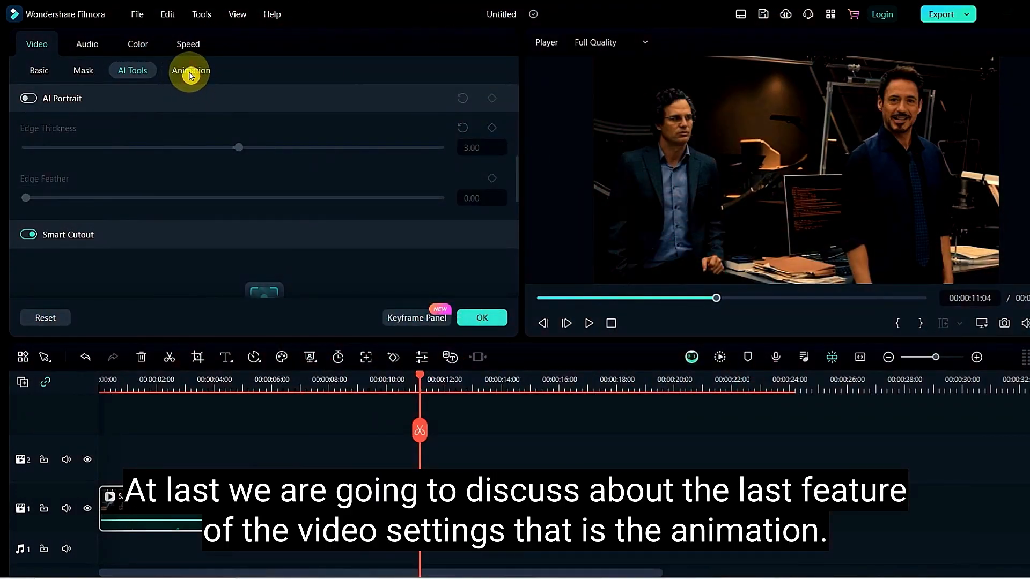
Move the playhead to 00:00:00:16 on the SAMPLE clip and apply the Zoom In preset animation
{"action": "left_click", "coordinate": [190, 74]}
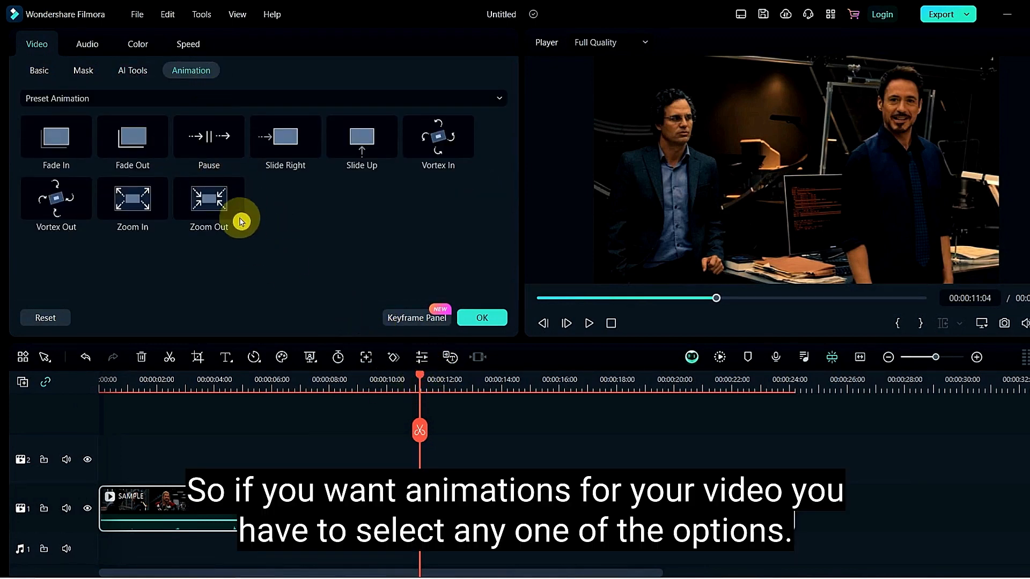
{"action": "left_click", "coordinate": [127, 213]}
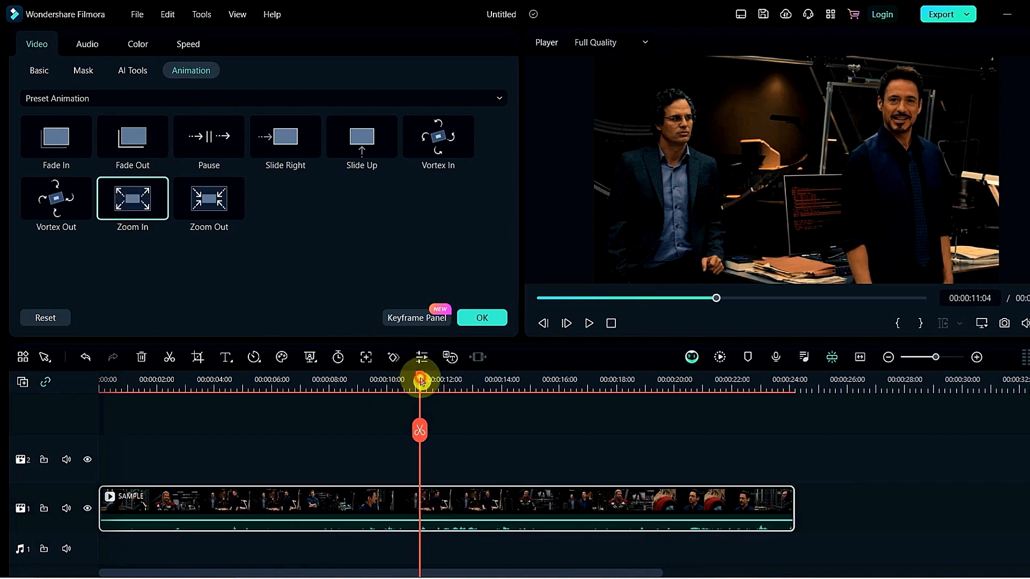
{"action": "left_click_drag", "start_coordinate": [421, 381], "coordinate": [18, 376]}
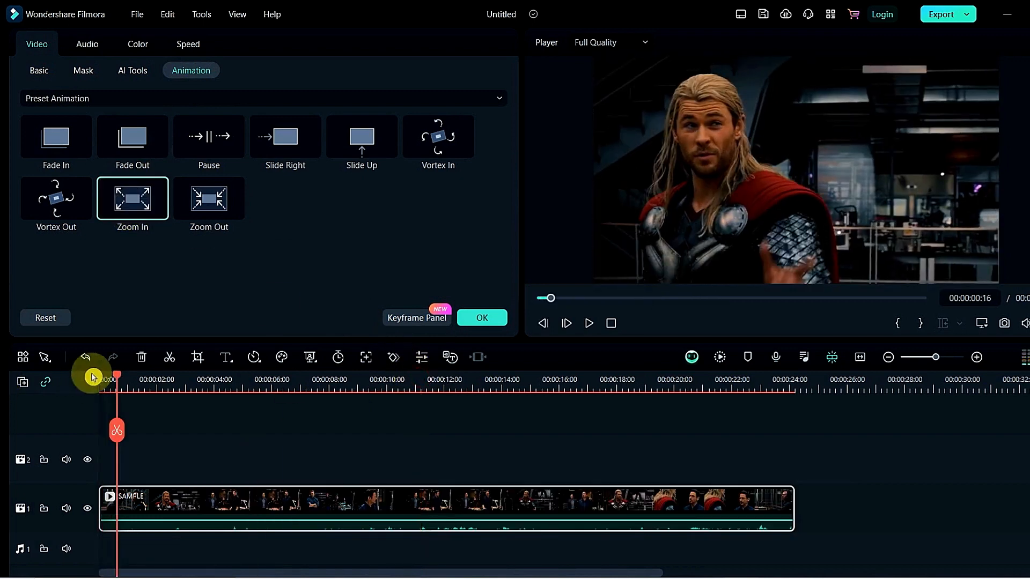
{"action": "double_click", "coordinate": [134, 207]}
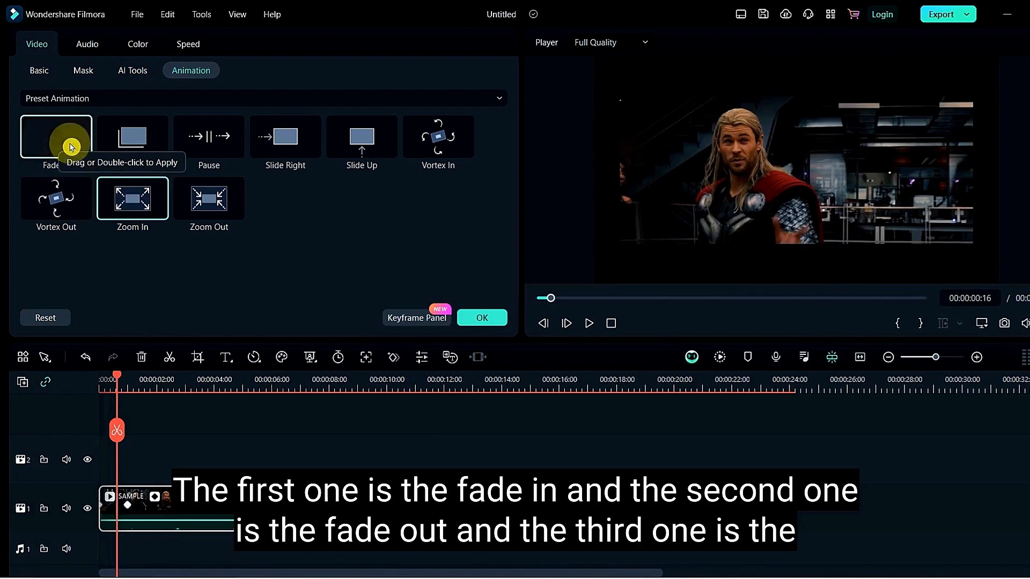
Try the Fade In, Fade Out, Pause, Slide Right, Slide Up, Vortex In, Vortex Out, Zoom In and Zoom Out preset animations in turn
{"action": "left_click", "coordinate": [71, 147]}
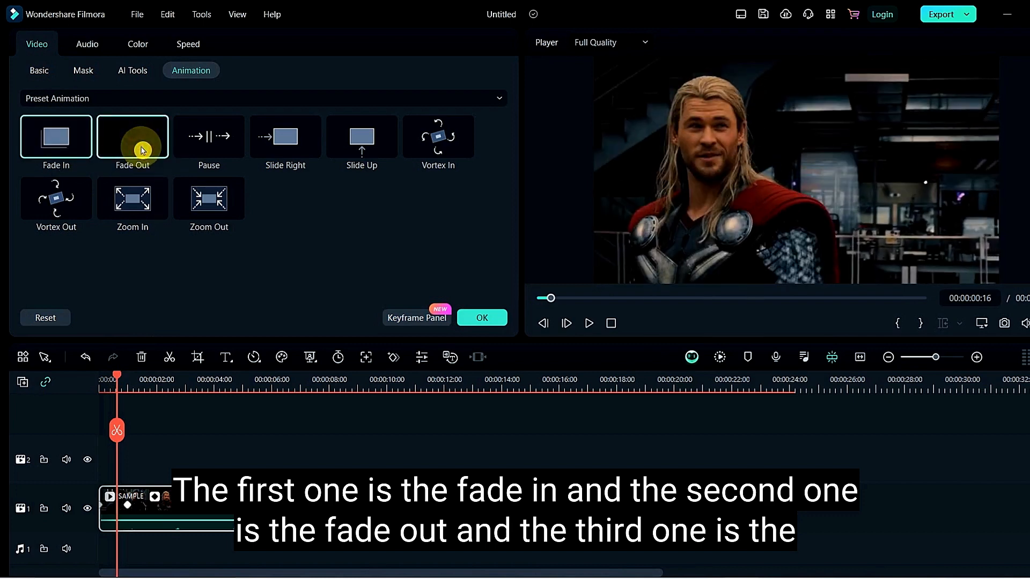
{"action": "left_click", "coordinate": [141, 150]}
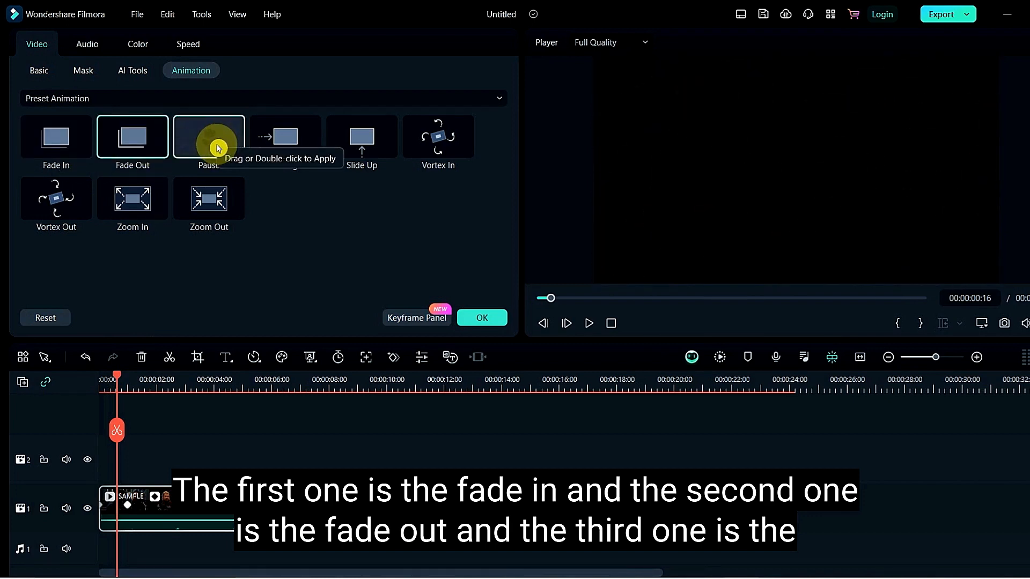
{"action": "left_click", "coordinate": [218, 148]}
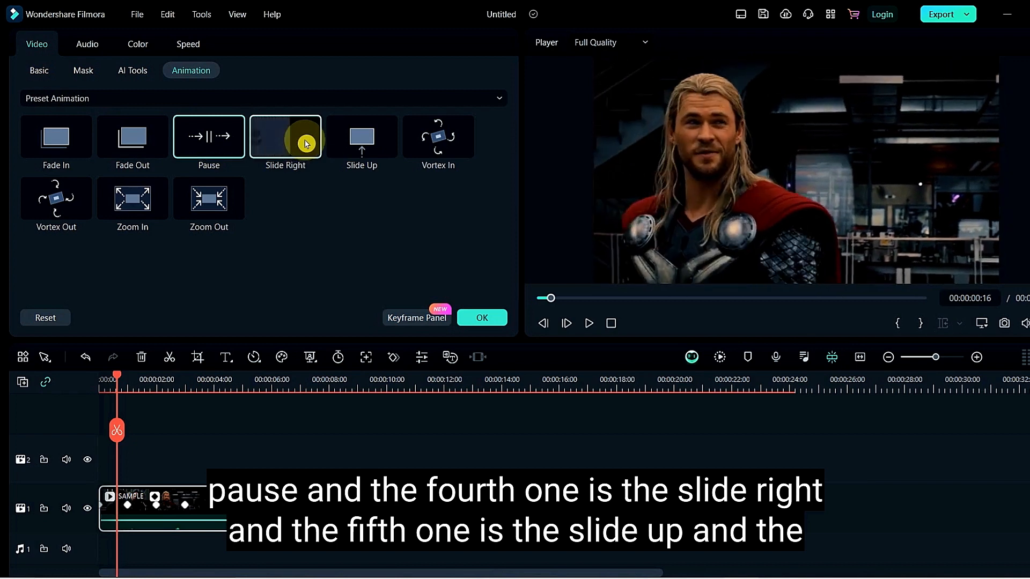
{"action": "left_click", "coordinate": [306, 144]}
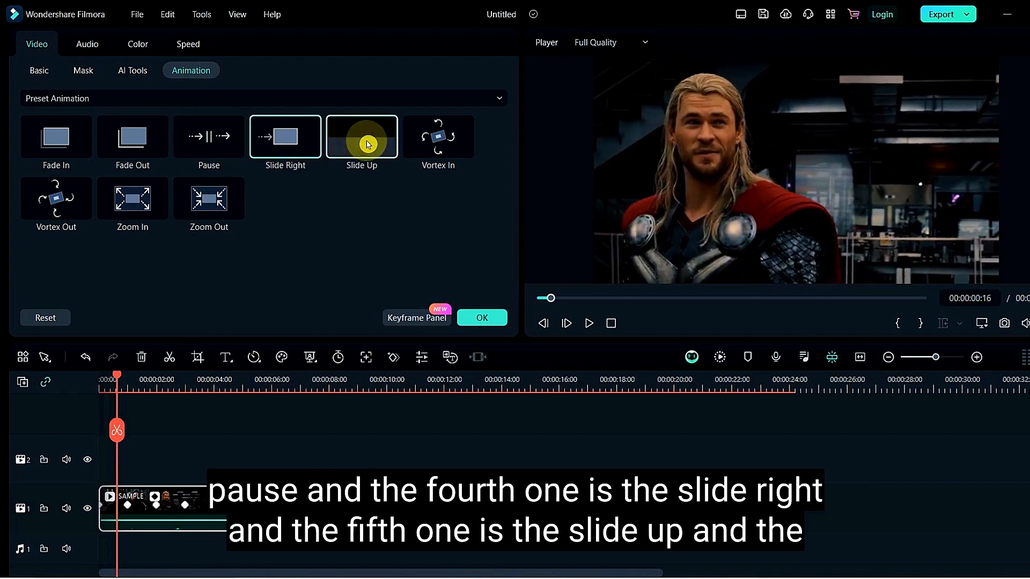
{"action": "left_click", "coordinate": [368, 144]}
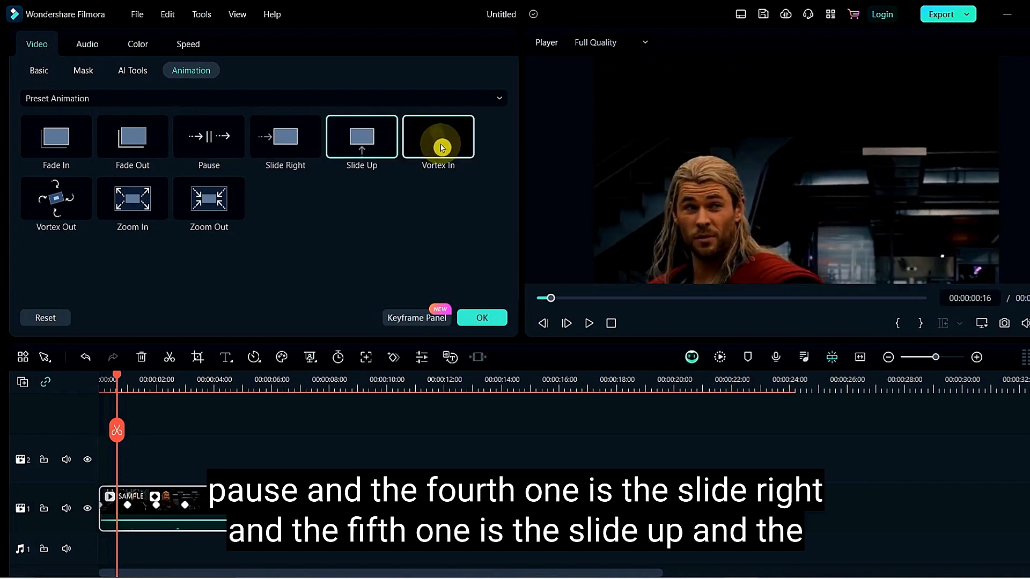
{"action": "left_click", "coordinate": [441, 148]}
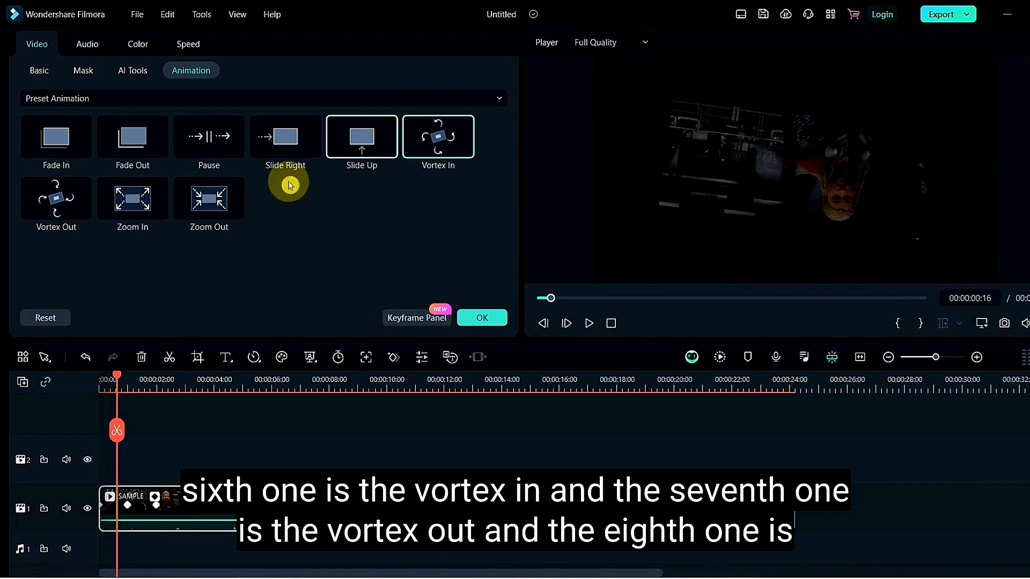
{"action": "left_click", "coordinate": [53, 195]}
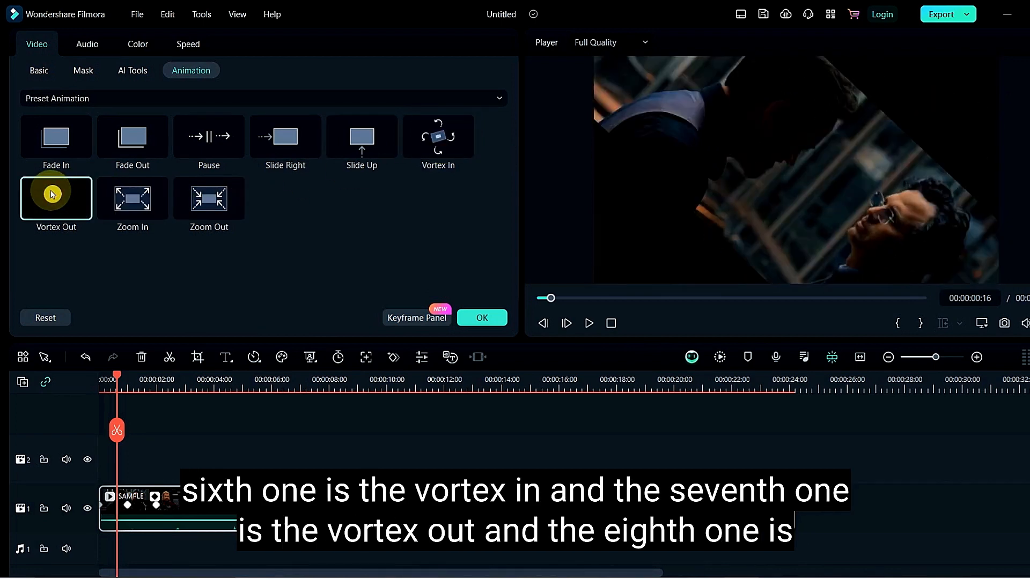
{"action": "left_click", "coordinate": [148, 209]}
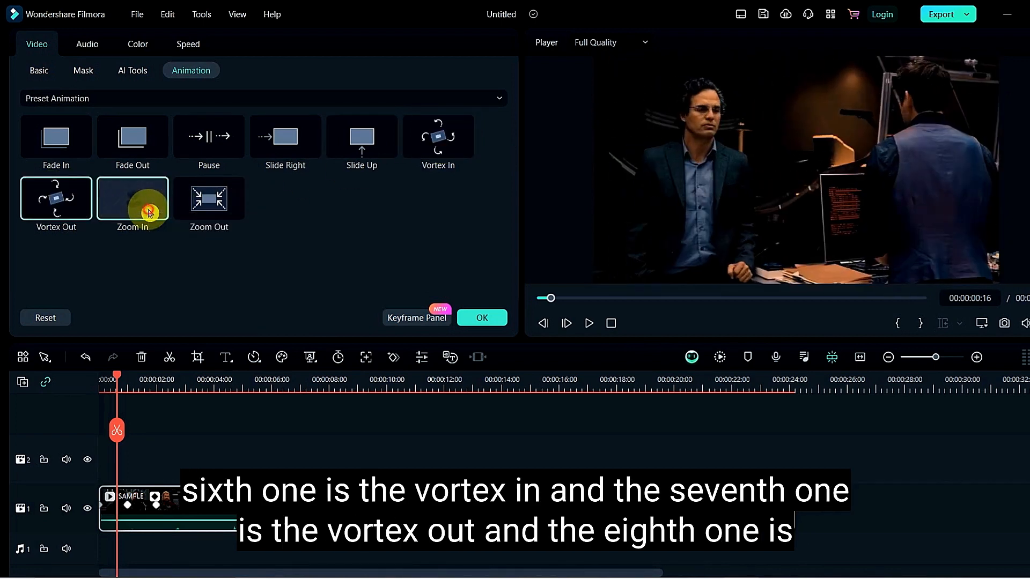
{"action": "left_click", "coordinate": [222, 213]}
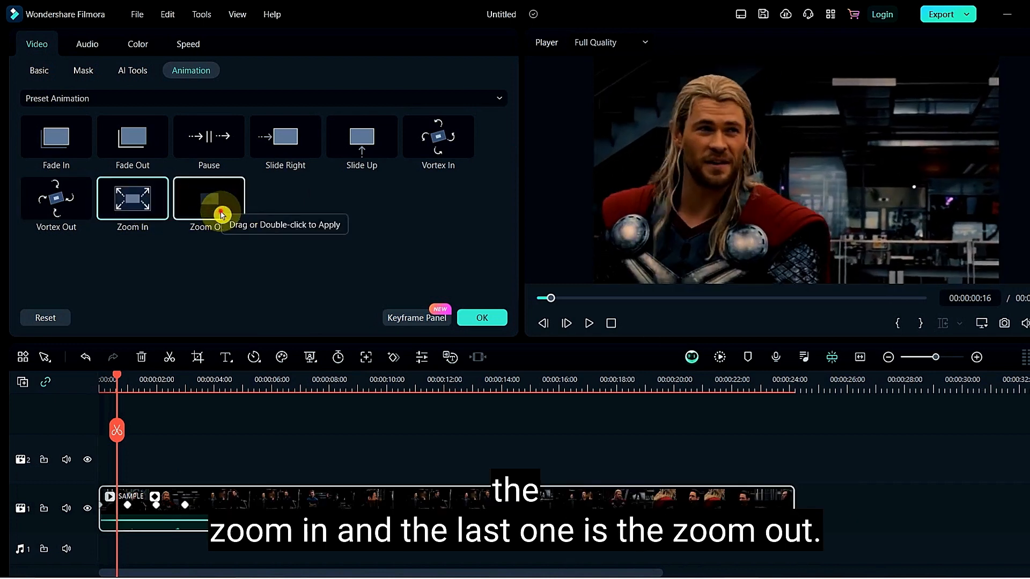
Switch to the Preset Motions (Legacy) set and try Boom!, the first bounce-to-zoom motion and two of the zoom-out motions
{"action": "left_click", "coordinate": [78, 98]}
{"action": "left_click", "coordinate": [78, 146]}
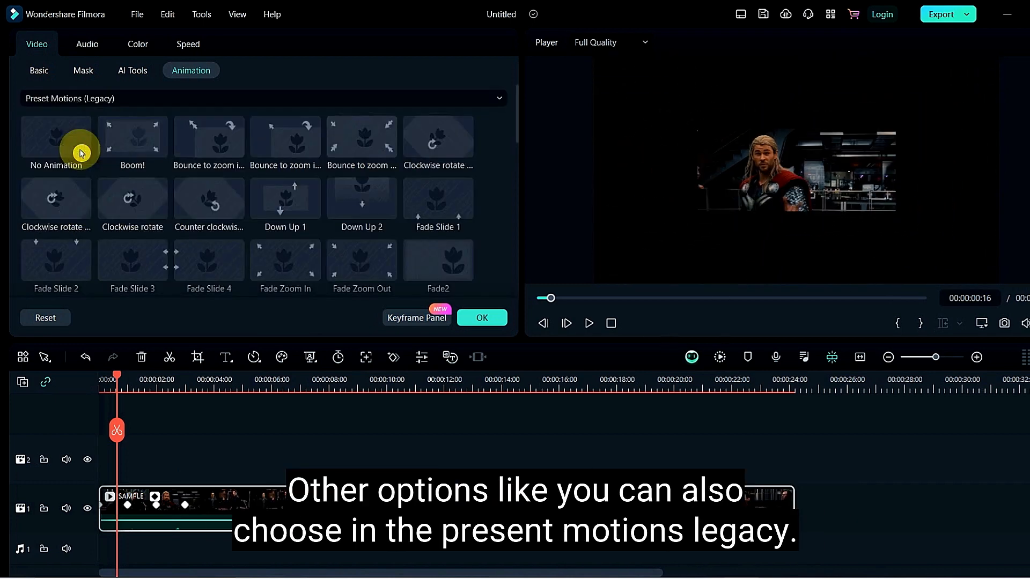
{"action": "left_click", "coordinate": [123, 154]}
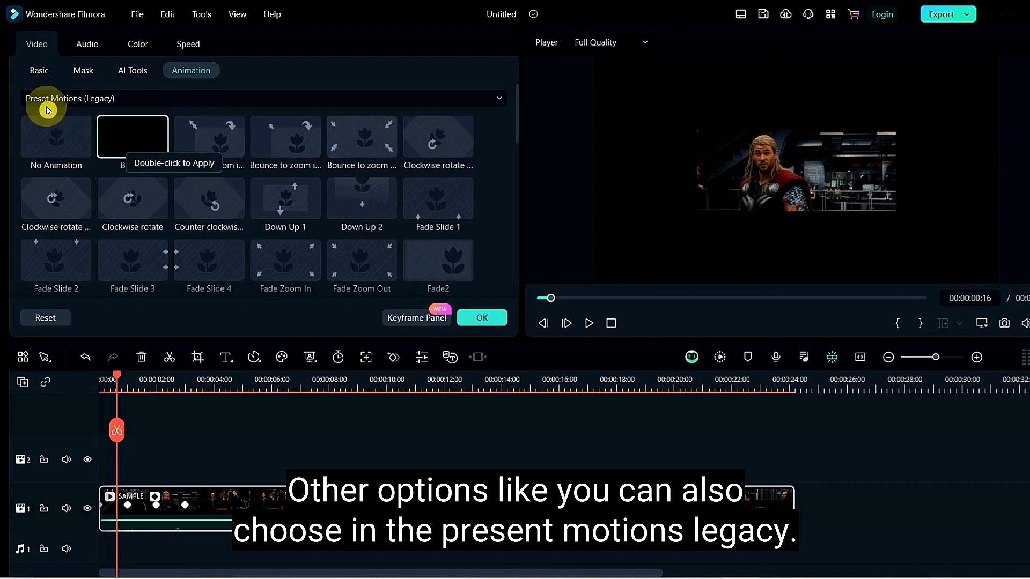
{"action": "left_click", "coordinate": [123, 146]}
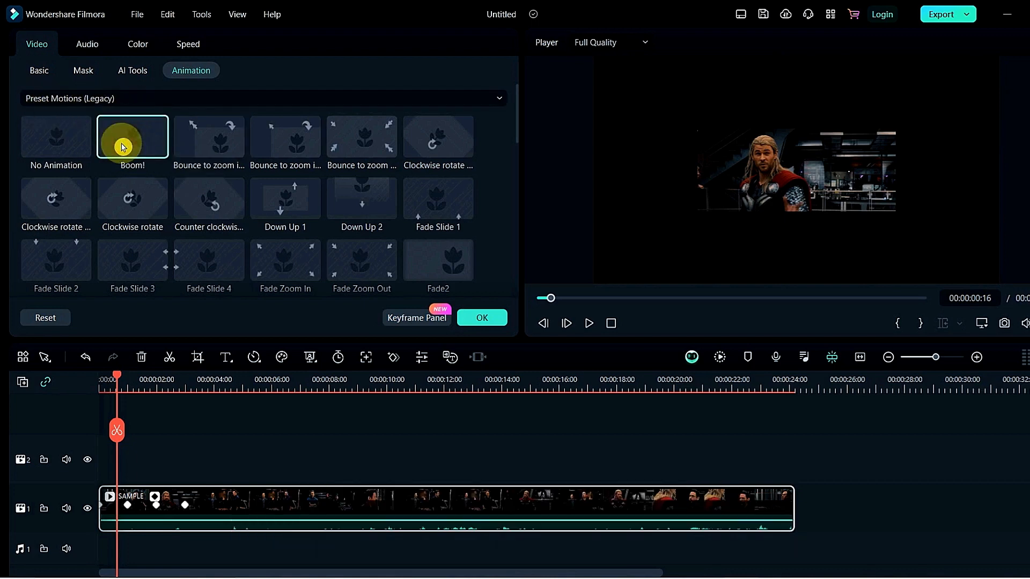
{"action": "left_click", "coordinate": [207, 152]}
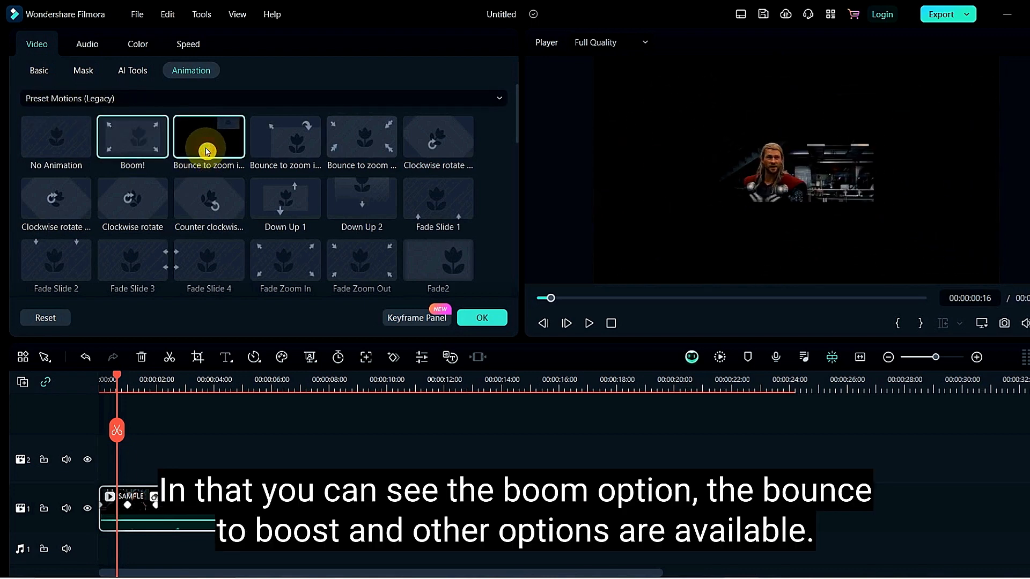
{"action": "scroll", "coordinate": [278, 193], "scroll_direction": "down", "scroll_amount": 10}
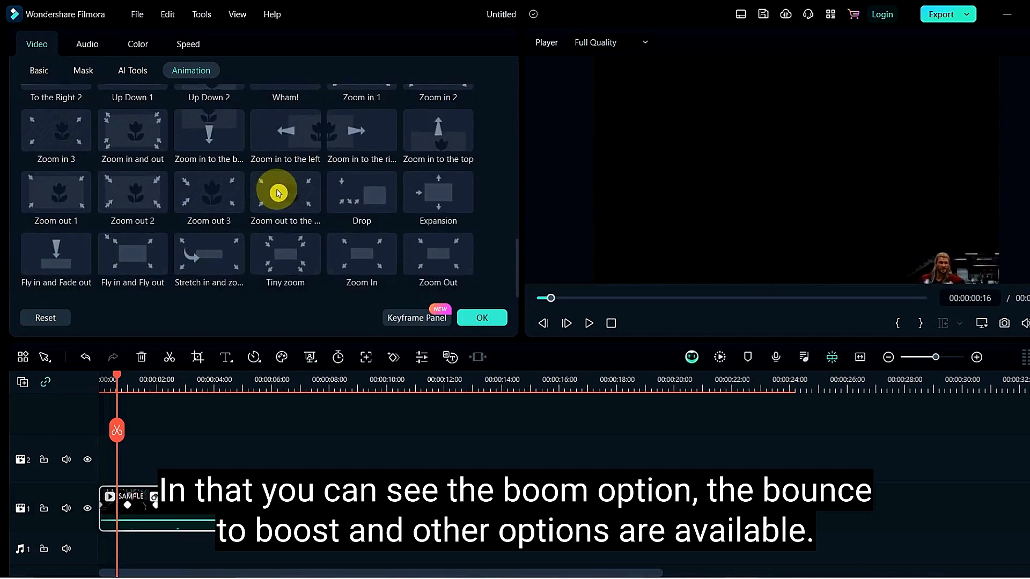
{"action": "left_click", "coordinate": [277, 193]}
{"action": "left_click", "coordinate": [207, 195]}
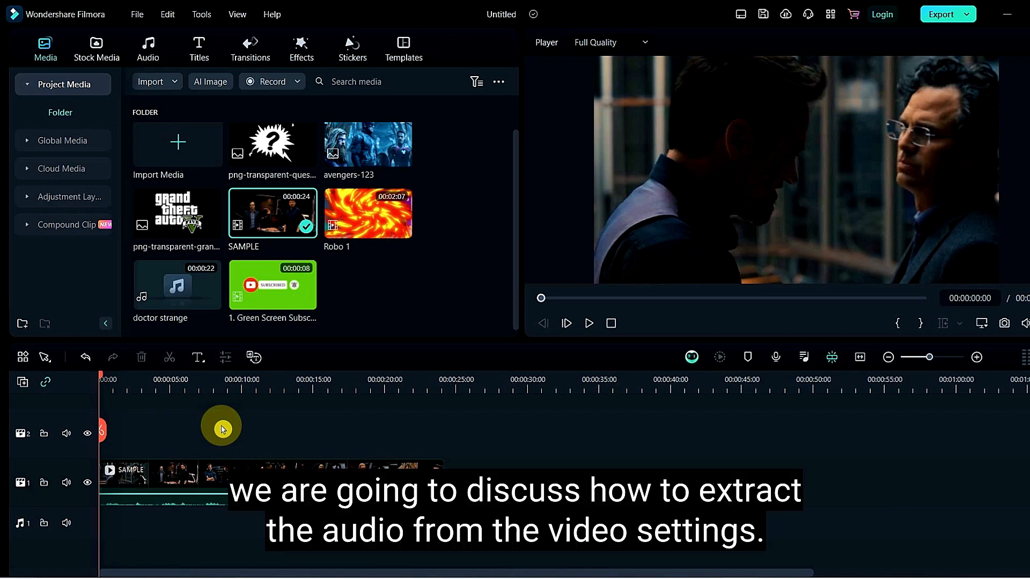
Try detaching the SAMPLE clip's audio onto its own audio track, and undo the detachment
{"action": "left_click", "coordinate": [218, 479]}
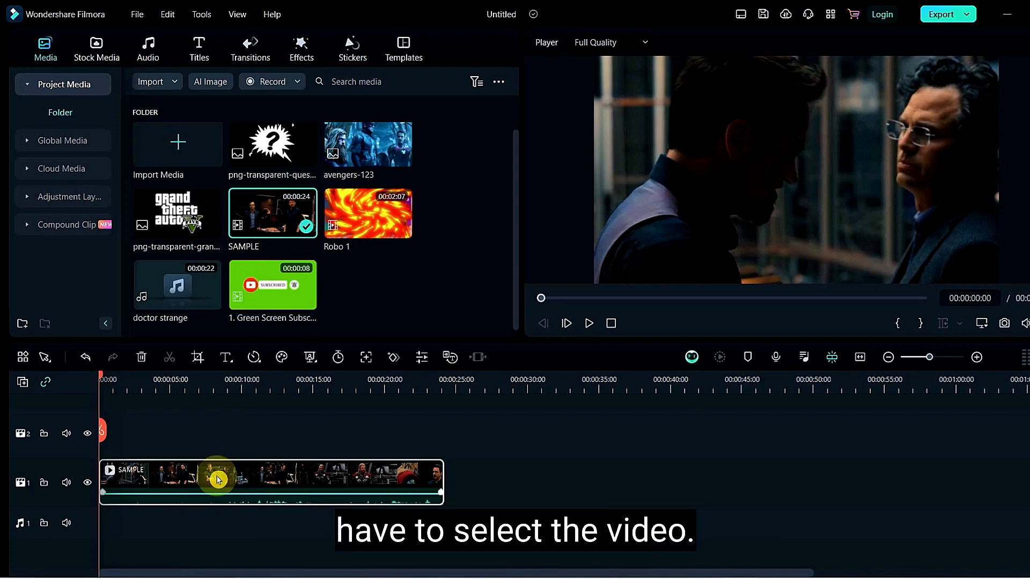
{"action": "right_click", "coordinate": [216, 478]}
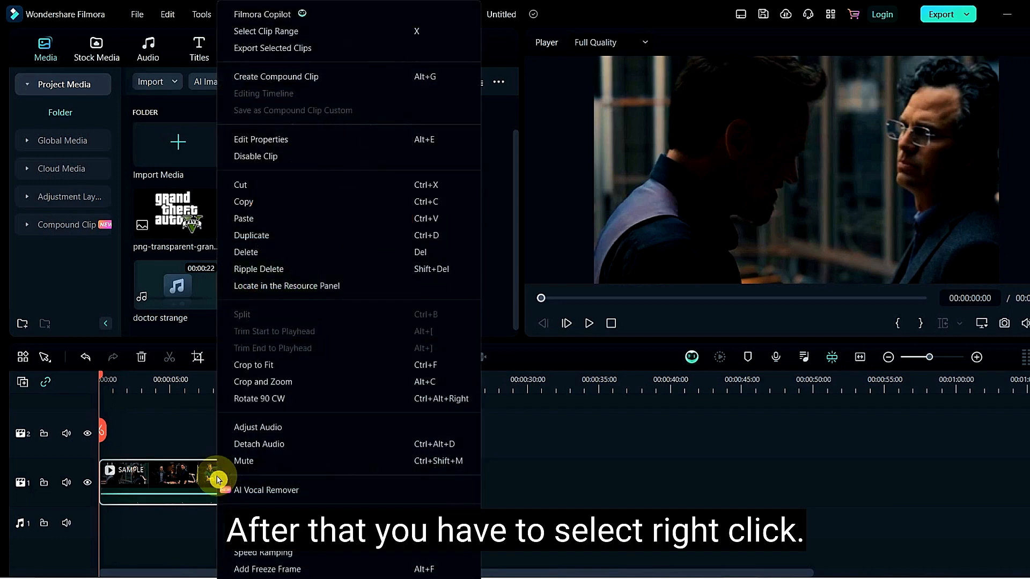
{"action": "left_click", "coordinate": [304, 447]}
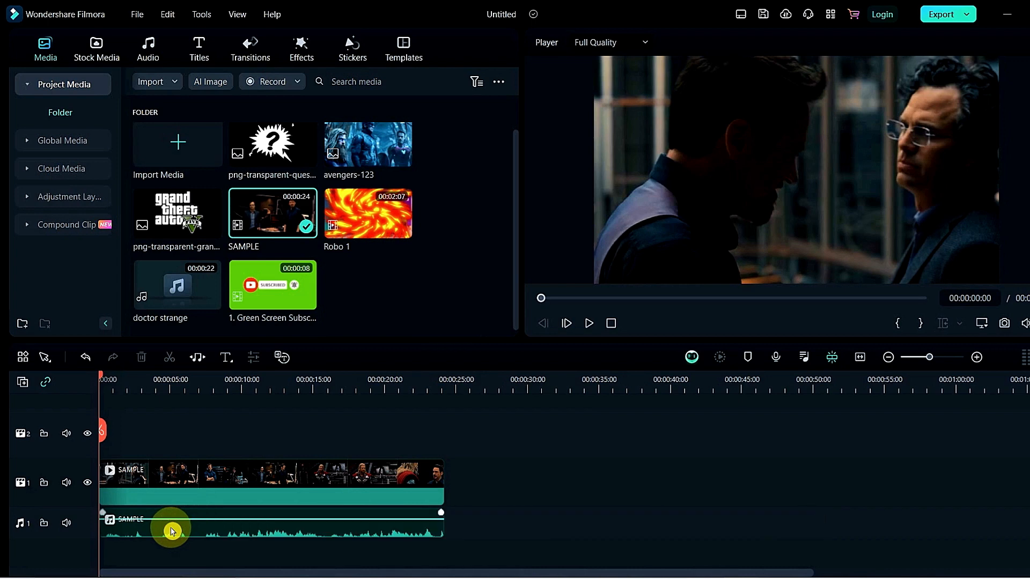
{"action": "key", "text": "ctrl+z"}
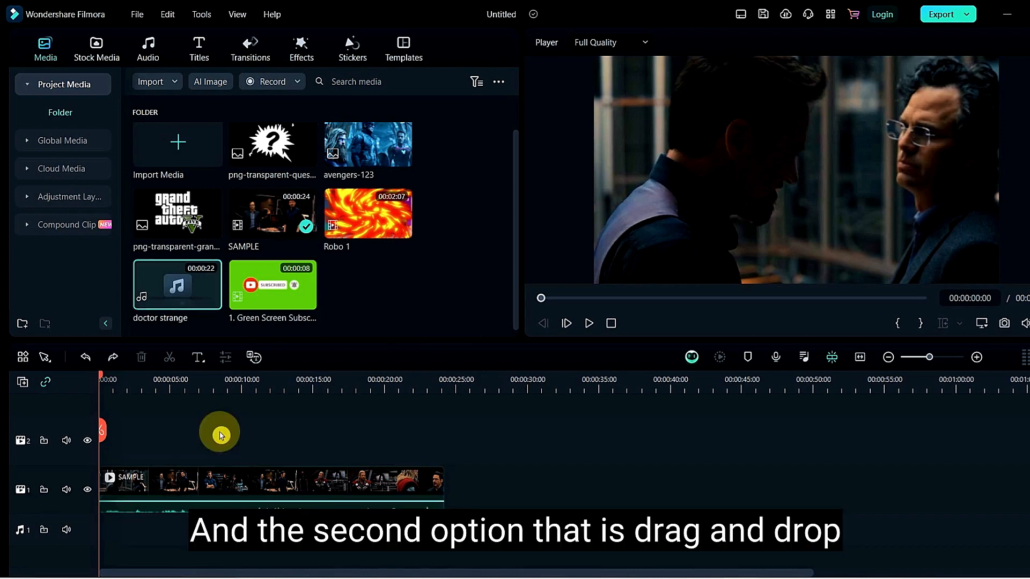
Place the doctor strange audio at the start of audio track 1 and view its Speed and Audio settings
{"action": "left_click_drag", "start_coordinate": [161, 285], "coordinate": [85, 502]}
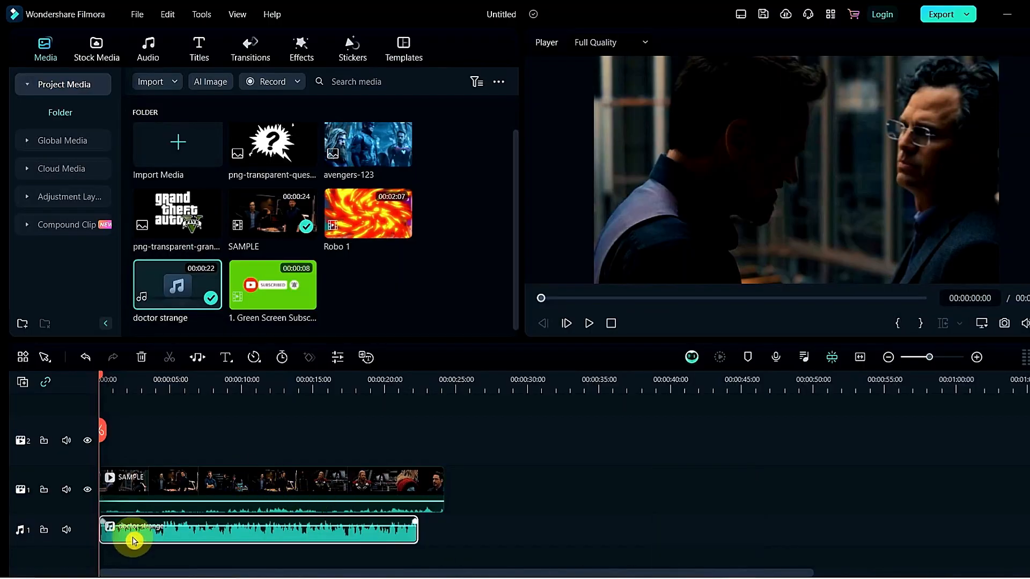
{"action": "double_click", "coordinate": [133, 541]}
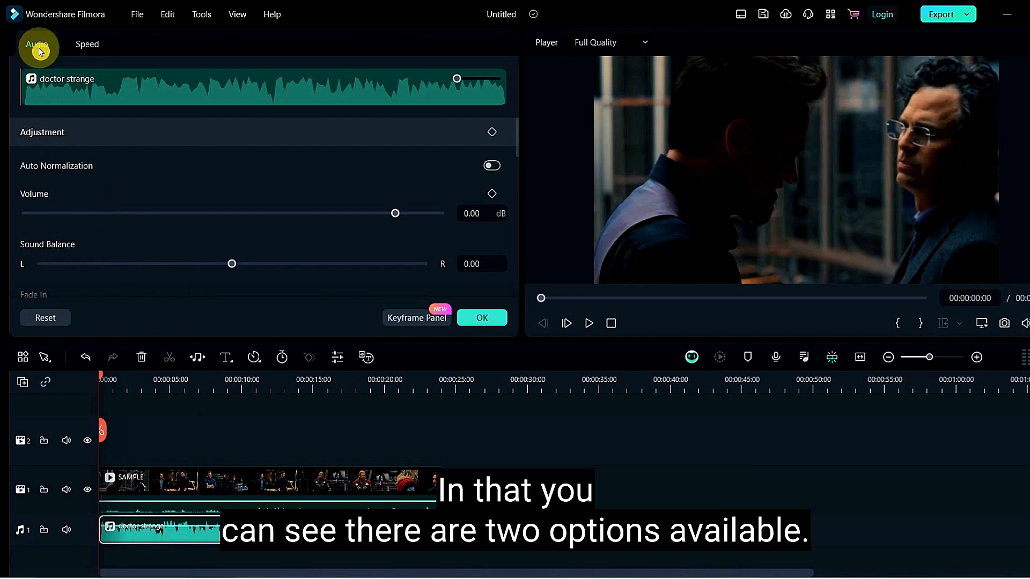
{"action": "left_click", "coordinate": [84, 47]}
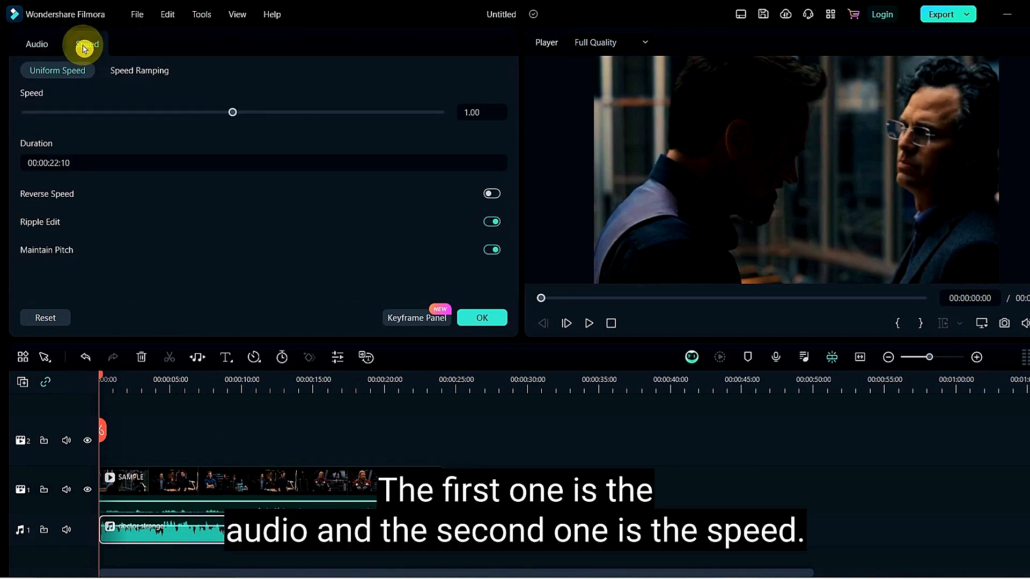
{"action": "left_click", "coordinate": [43, 47]}
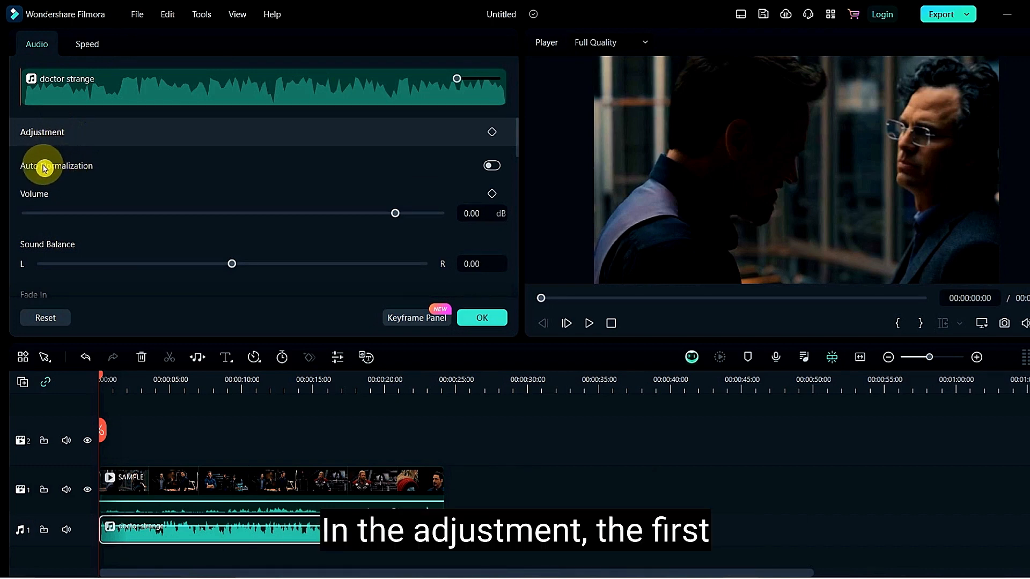
Enable Auto Normalization for the doctor strange audio and look through its volume, balance, fade and equalizer settings
{"action": "left_click", "coordinate": [496, 168]}
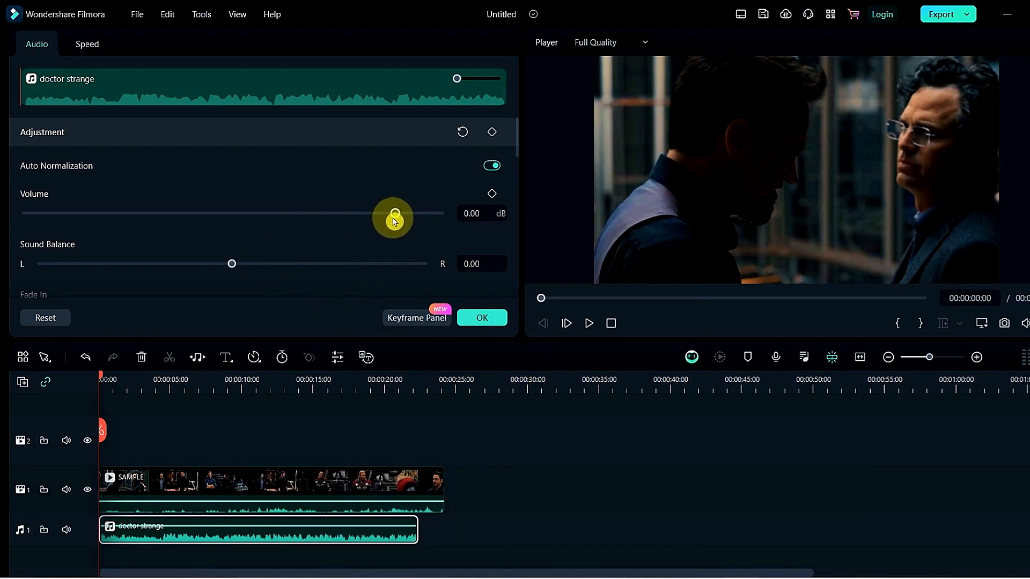
{"action": "mouse_move", "coordinate": [393, 215]}
{"action": "left_mouse_down"}
{"action": "mouse_move", "coordinate": [370, 213]}
{"action": "mouse_move", "coordinate": [393, 213]}
{"action": "left_mouse_up"}
{"action": "scroll", "coordinate": [394, 214], "scroll_direction": "down", "scroll_amount": 6}
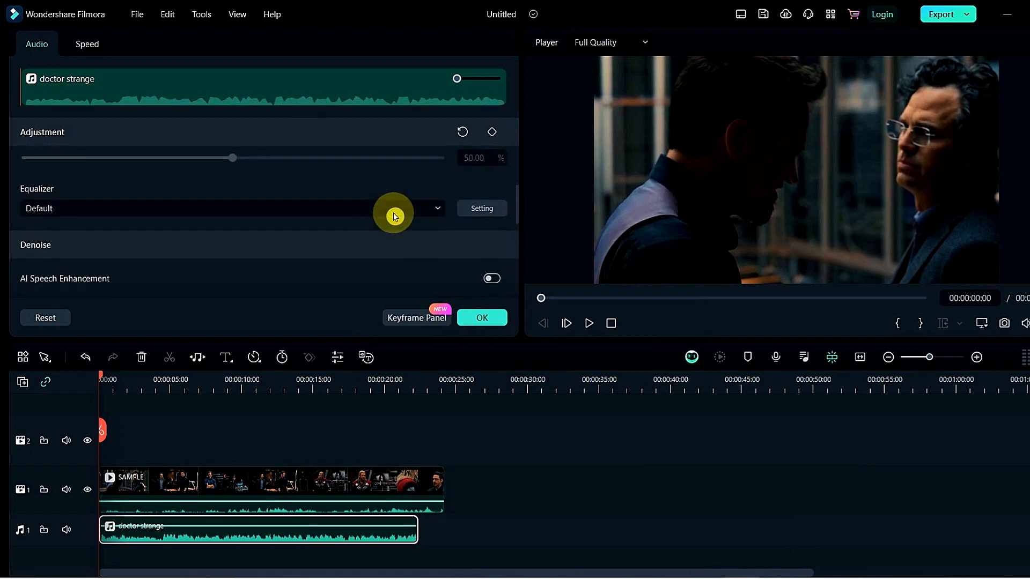
{"action": "scroll", "coordinate": [395, 214], "scroll_direction": "up", "scroll_amount": 6}
{"action": "scroll", "coordinate": [375, 216], "scroll_direction": "down", "scroll_amount": 2}
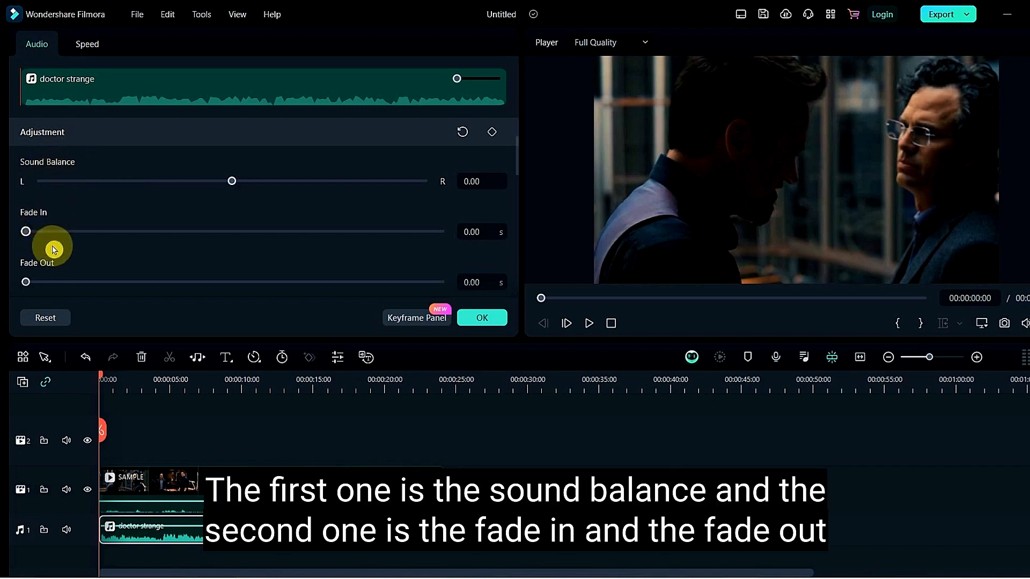
Enable AI Speech Enhancement and Wind Removal for the doctor strange audio and look through the remaining denoise options
{"action": "scroll", "coordinate": [46, 270], "scroll_direction": "down", "scroll_amount": 3}
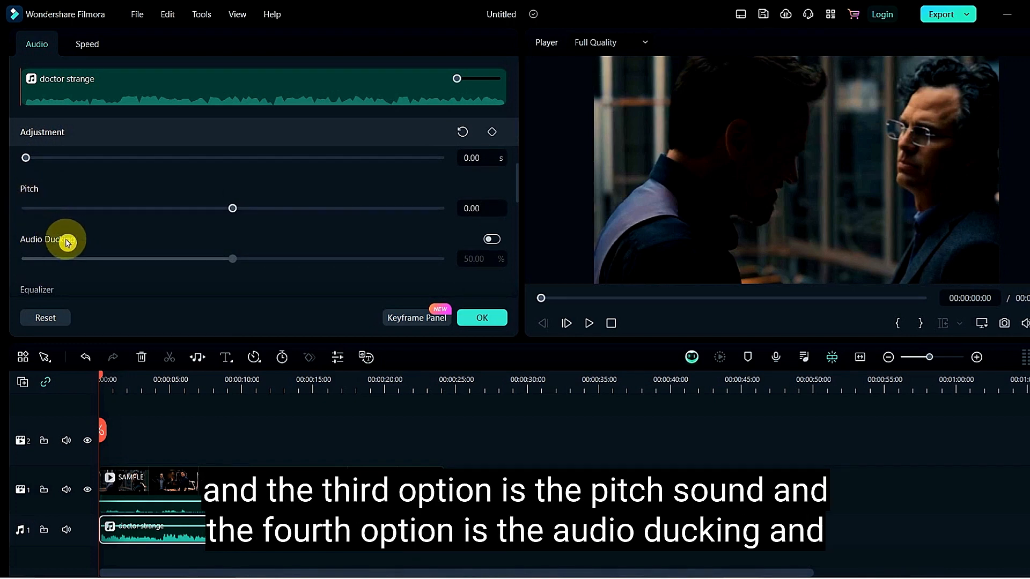
{"action": "scroll", "coordinate": [67, 242], "scroll_direction": "down", "scroll_amount": 2}
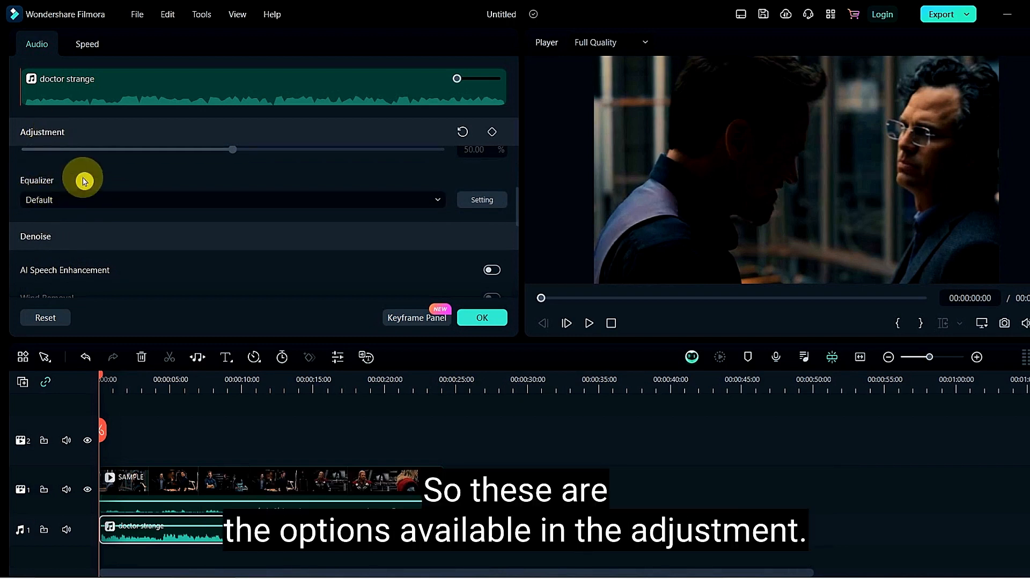
{"action": "scroll", "coordinate": [86, 185], "scroll_direction": "down", "scroll_amount": 2}
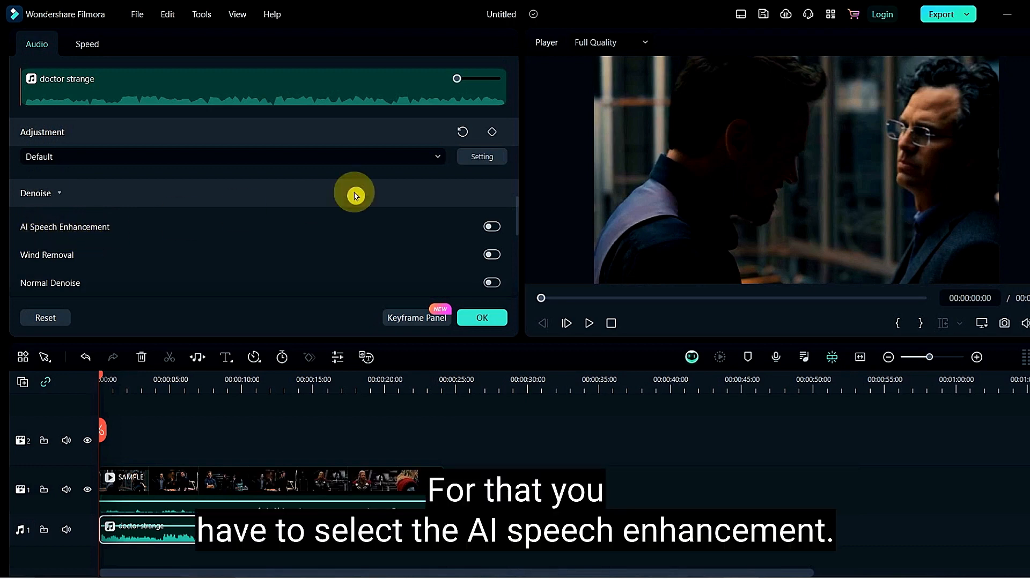
{"action": "left_click", "coordinate": [496, 228]}
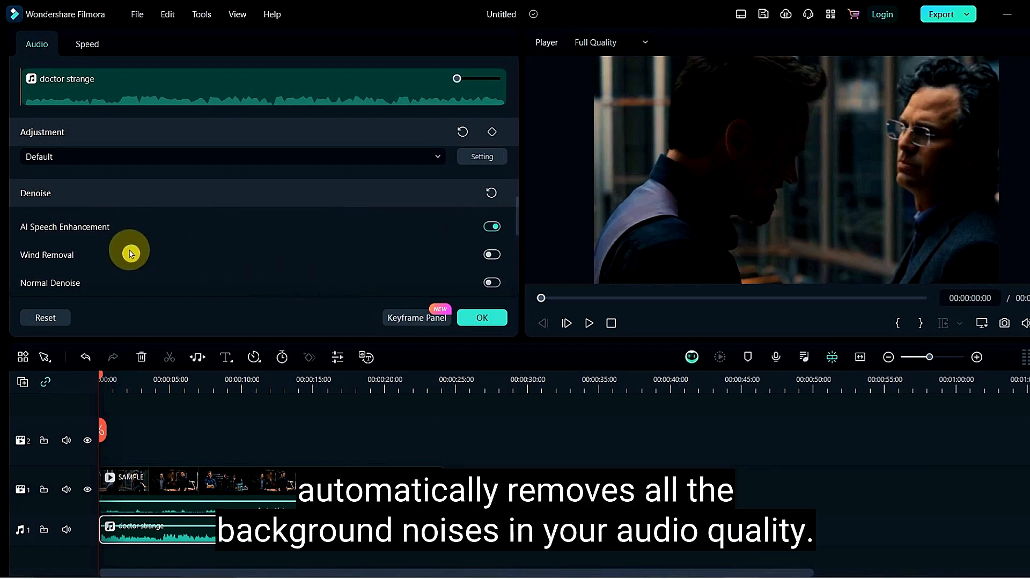
{"action": "scroll", "coordinate": [71, 208], "scroll_direction": "down", "scroll_amount": 1}
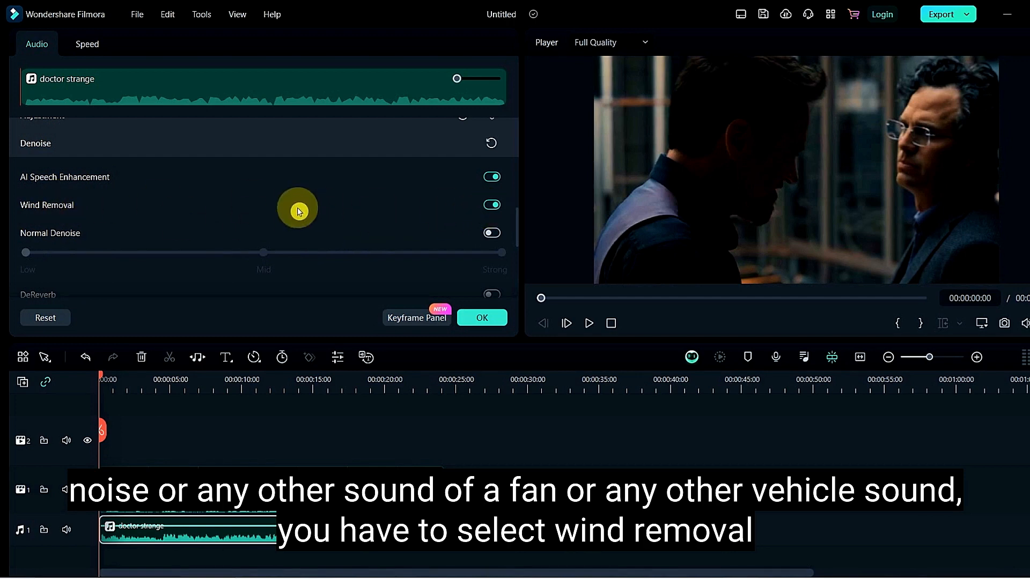
{"action": "scroll", "coordinate": [297, 210], "scroll_direction": "down", "scroll_amount": 3}
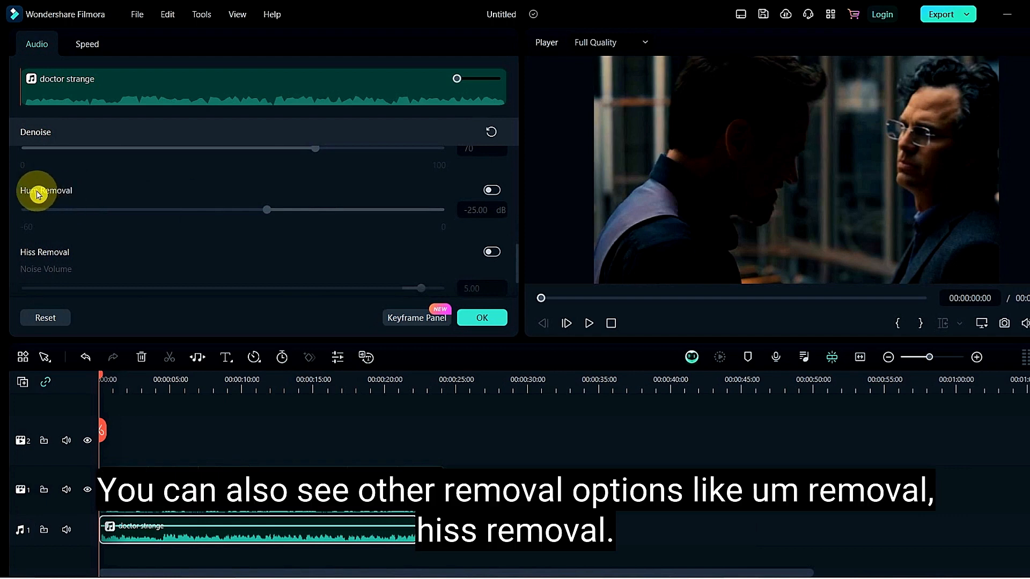
{"action": "scroll", "coordinate": [95, 260], "scroll_direction": "down", "scroll_amount": 3}
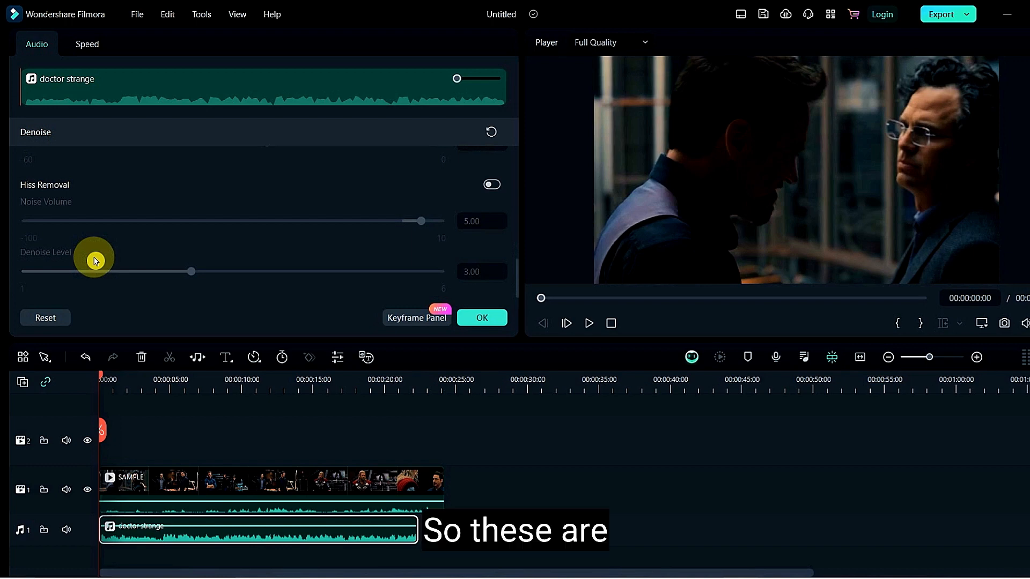
{"action": "scroll", "coordinate": [94, 261], "scroll_direction": "up", "scroll_amount": 10}
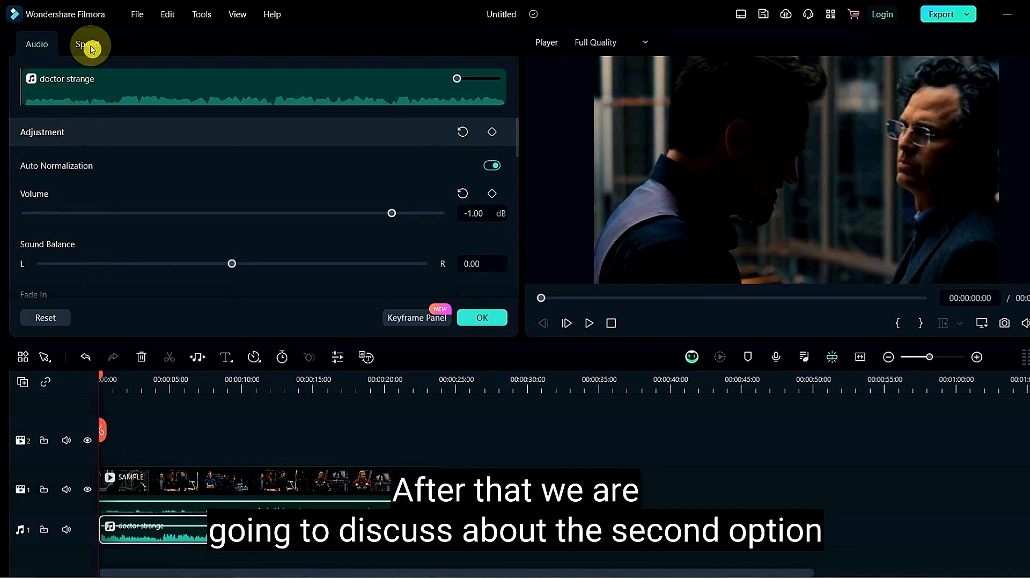
Try a uniform speed of 2.69 on the doctor strange audio and slow it down to 0.56
{"action": "left_click", "coordinate": [91, 47]}
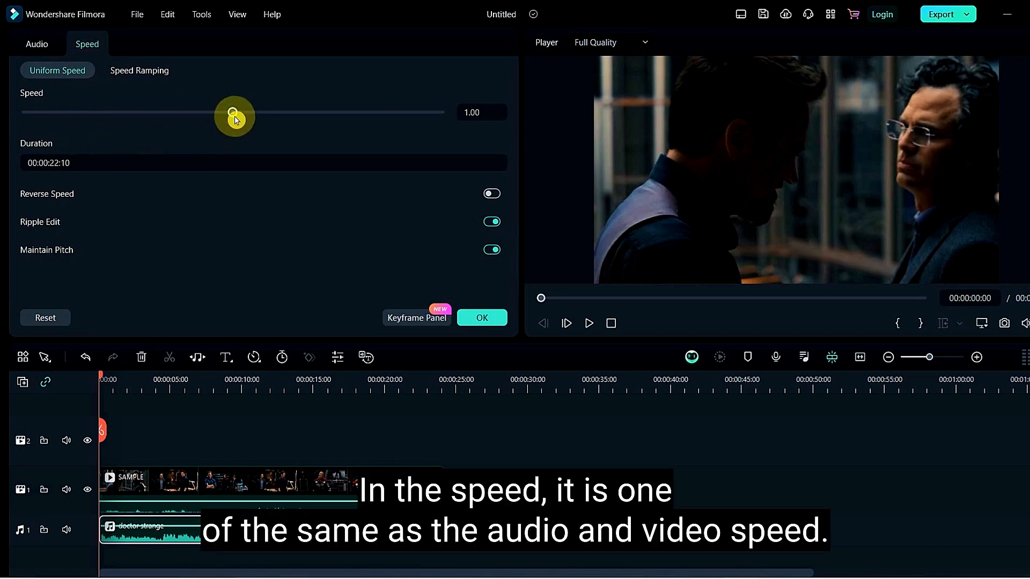
{"action": "left_click_drag", "start_coordinate": [232, 112], "coordinate": [237, 113]}
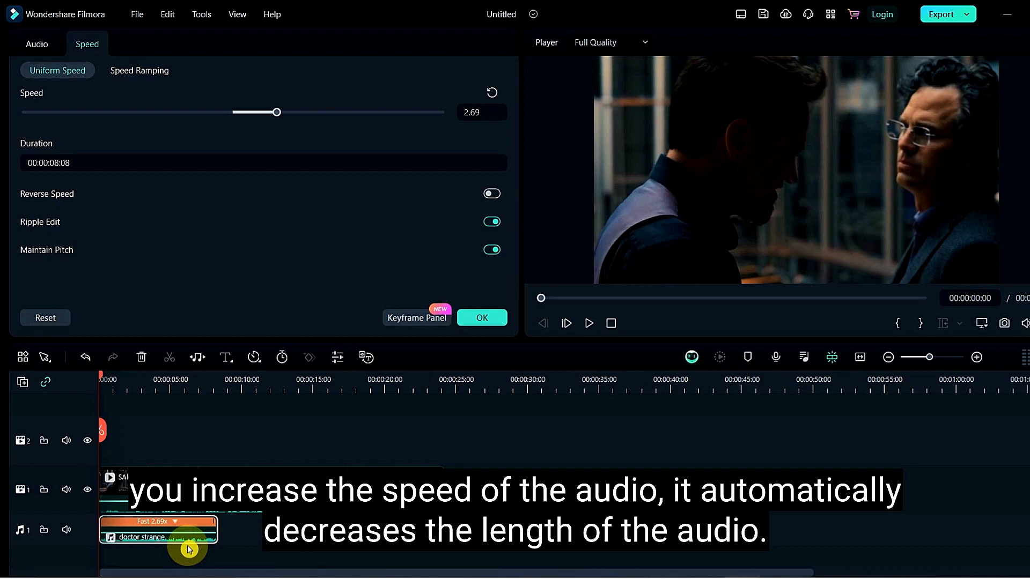
{"action": "left_click", "coordinate": [209, 112]}
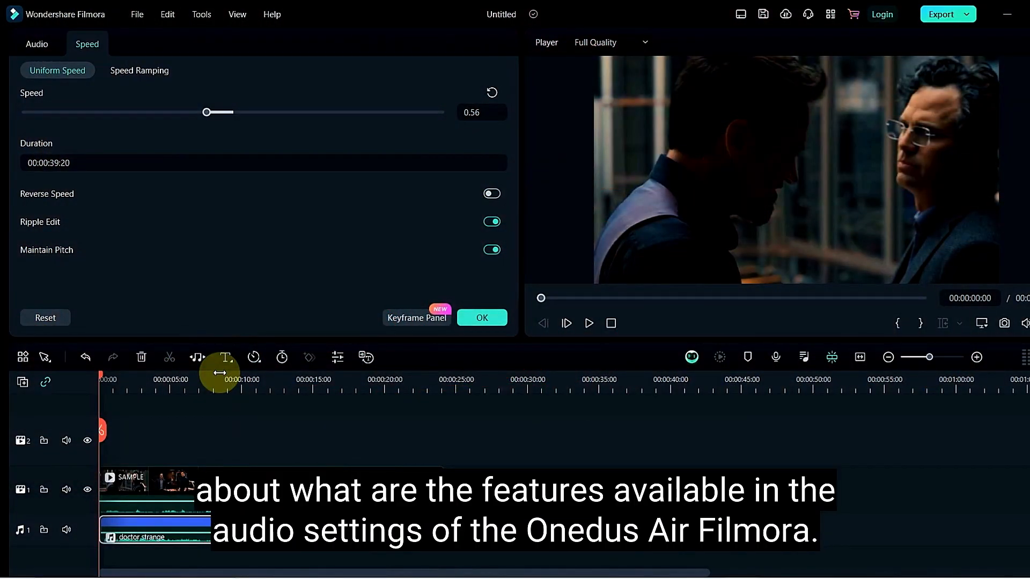
Look through the SAMPLE clip's video, speed and color settings, including HSL, Curves and Color Wheels
{"action": "left_click", "coordinate": [32, 45]}
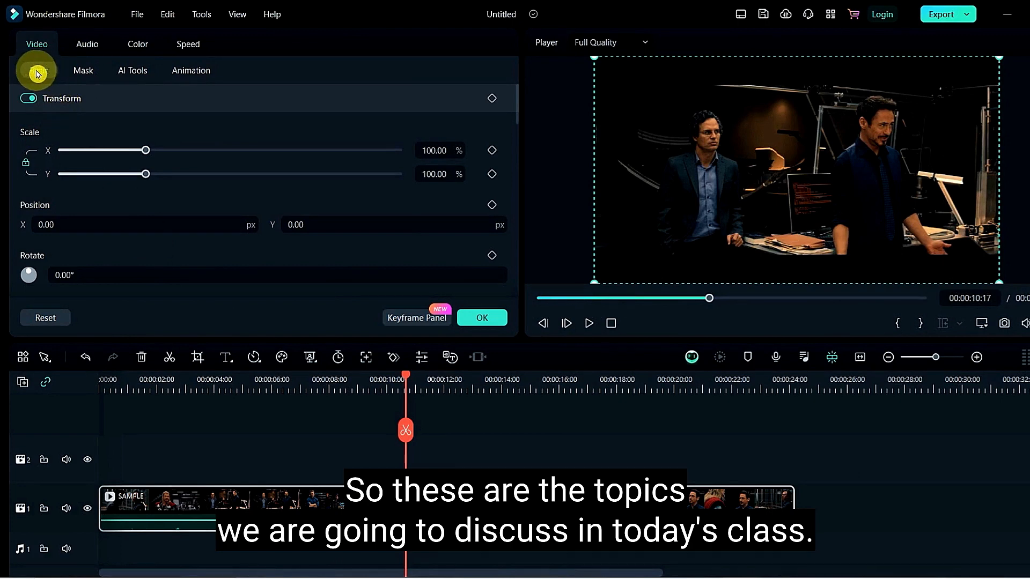
{"action": "left_click", "coordinate": [84, 73]}
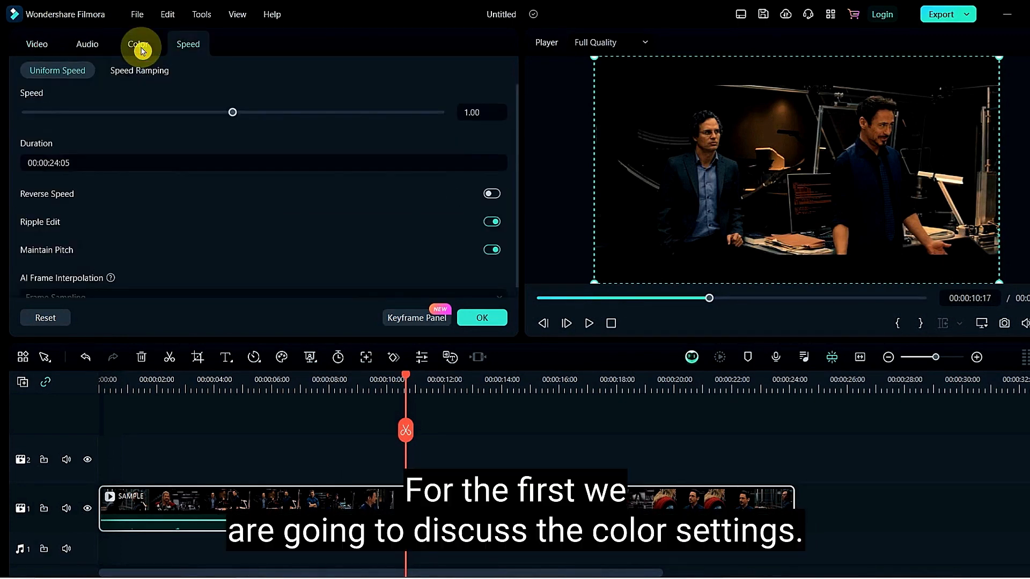
{"action": "left_click", "coordinate": [141, 48]}
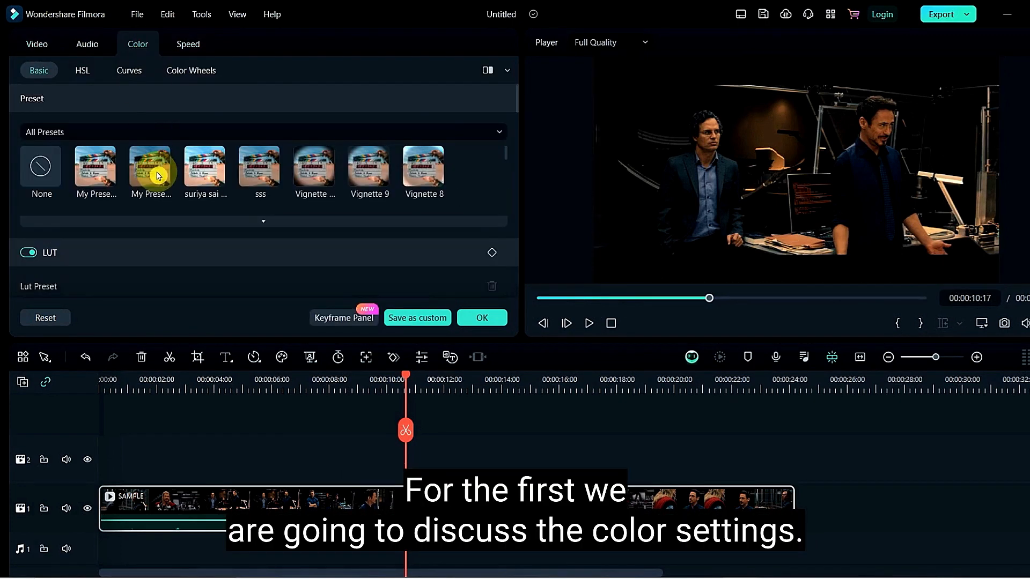
{"action": "left_click", "coordinate": [82, 74]}
{"action": "left_click", "coordinate": [132, 74]}
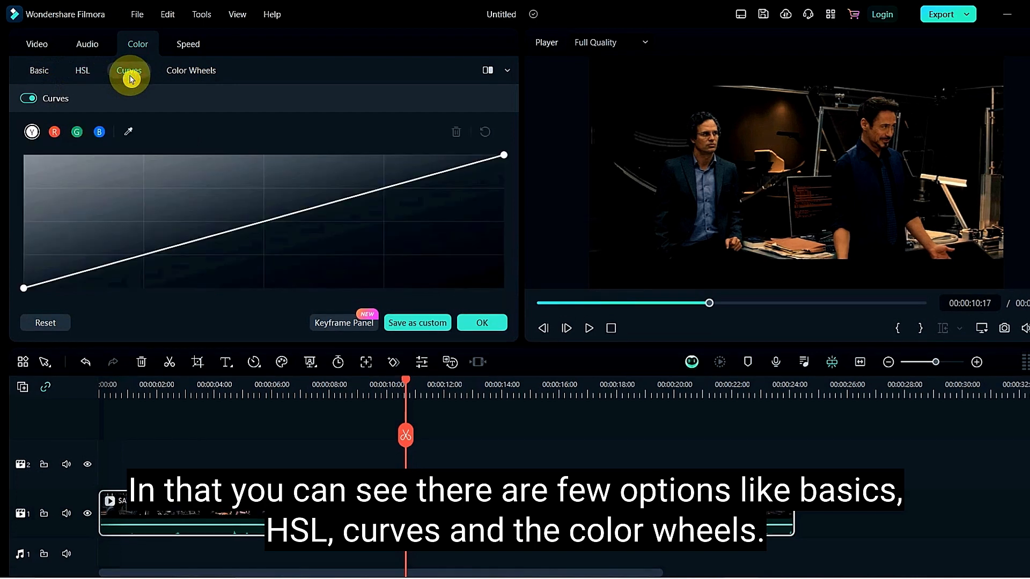
{"action": "left_click", "coordinate": [191, 78]}
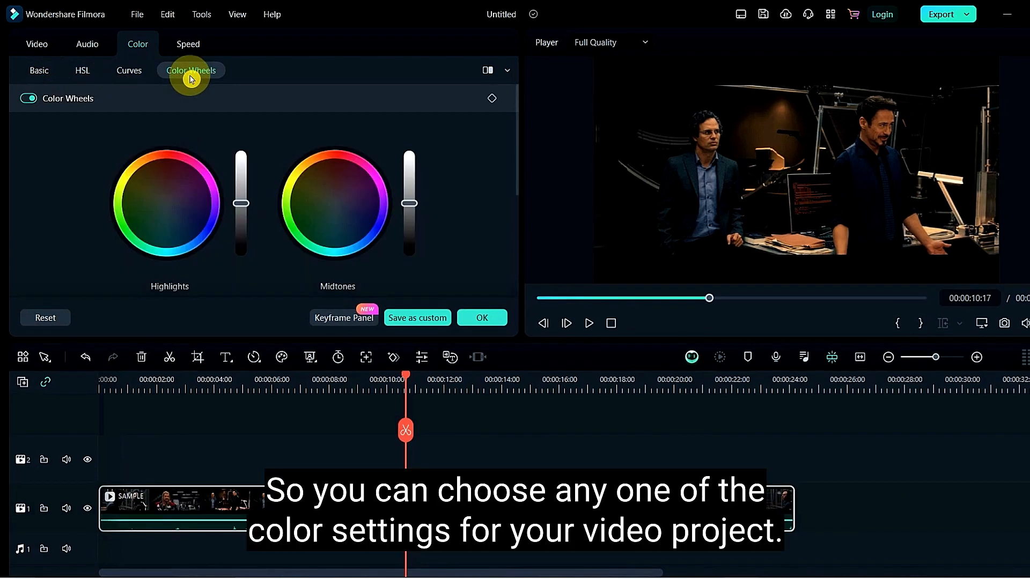
Try the sss color preset and the two My Preset presets on the SAMPLE clip
{"action": "left_click", "coordinate": [44, 77]}
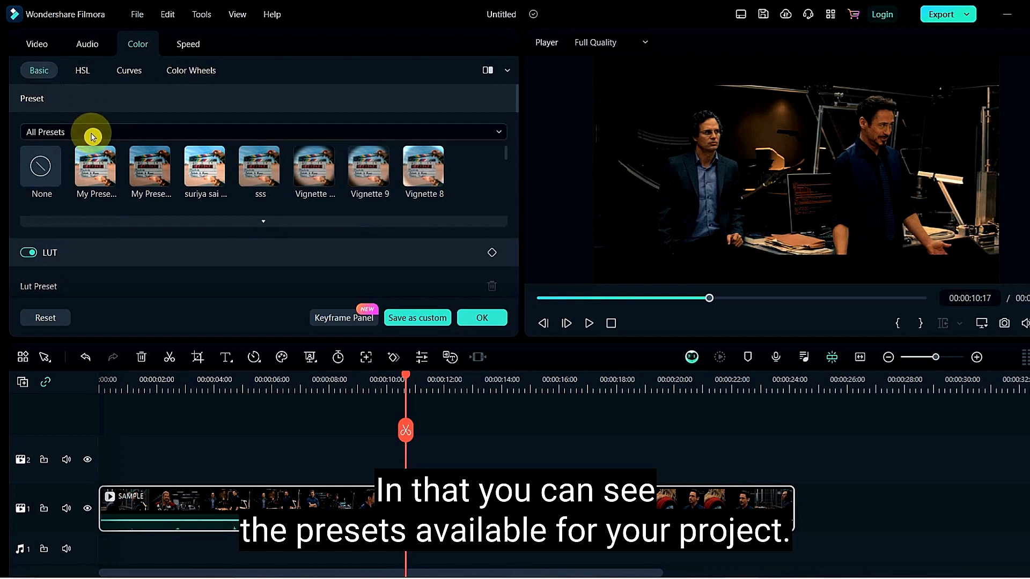
{"action": "left_click", "coordinate": [255, 179]}
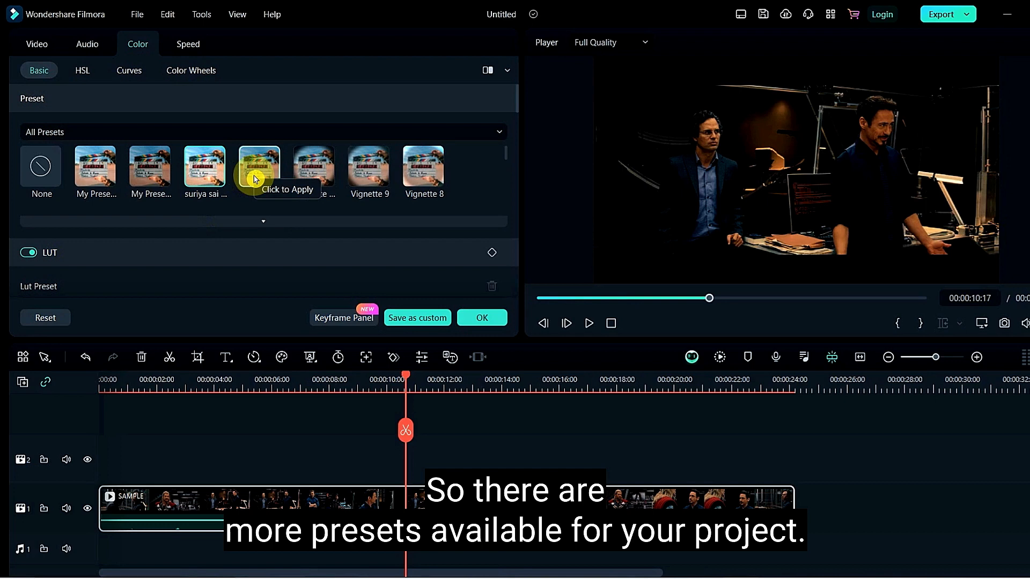
{"action": "left_click", "coordinate": [102, 170]}
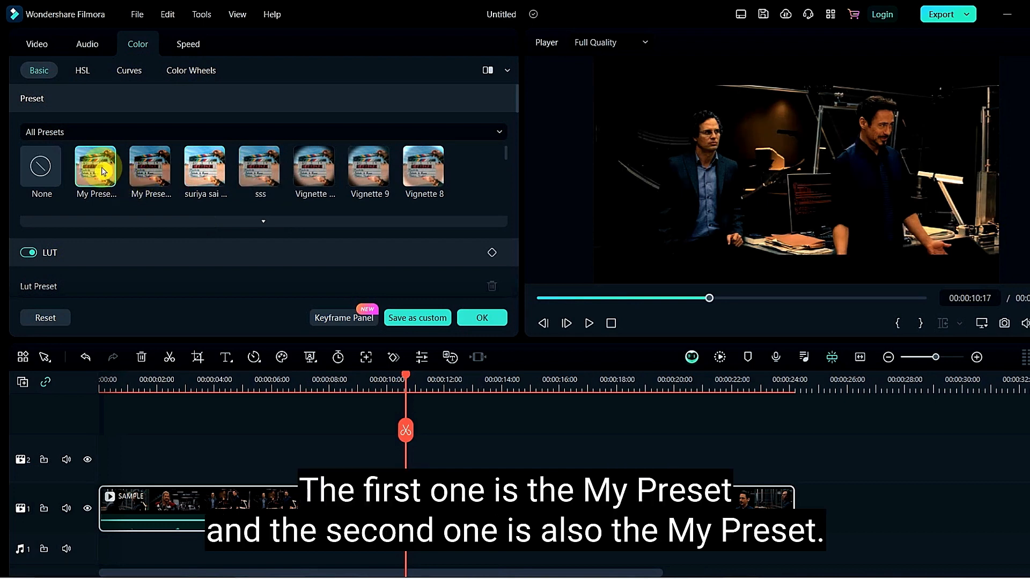
{"action": "left_click", "coordinate": [146, 178]}
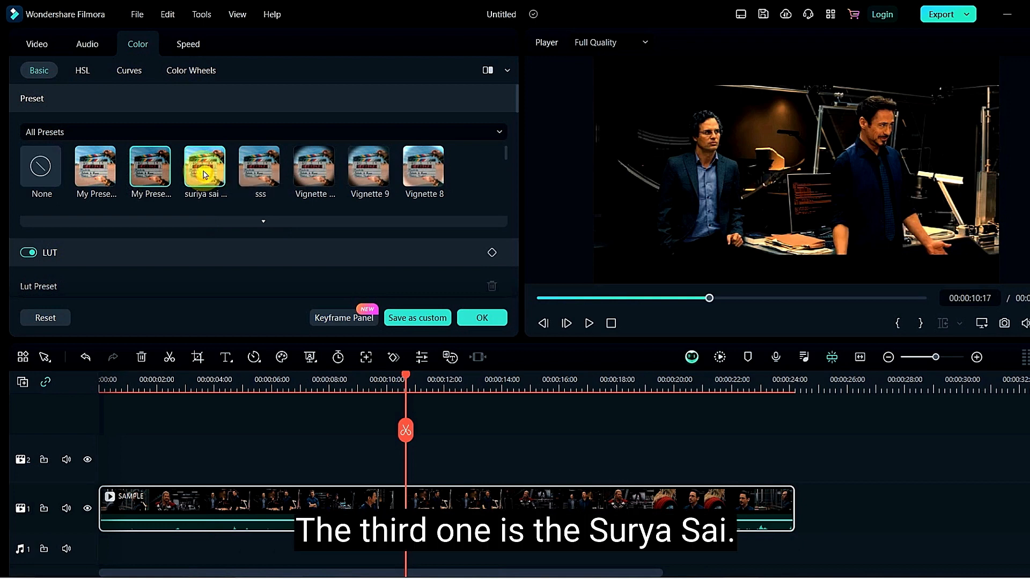
Try the Film Stock color preset, the vignette preset beside it, Vignette 3 and Vignette 5 on the SAMPLE clip
{"action": "left_click_drag", "start_coordinate": [503, 154], "coordinate": [505, 167]}
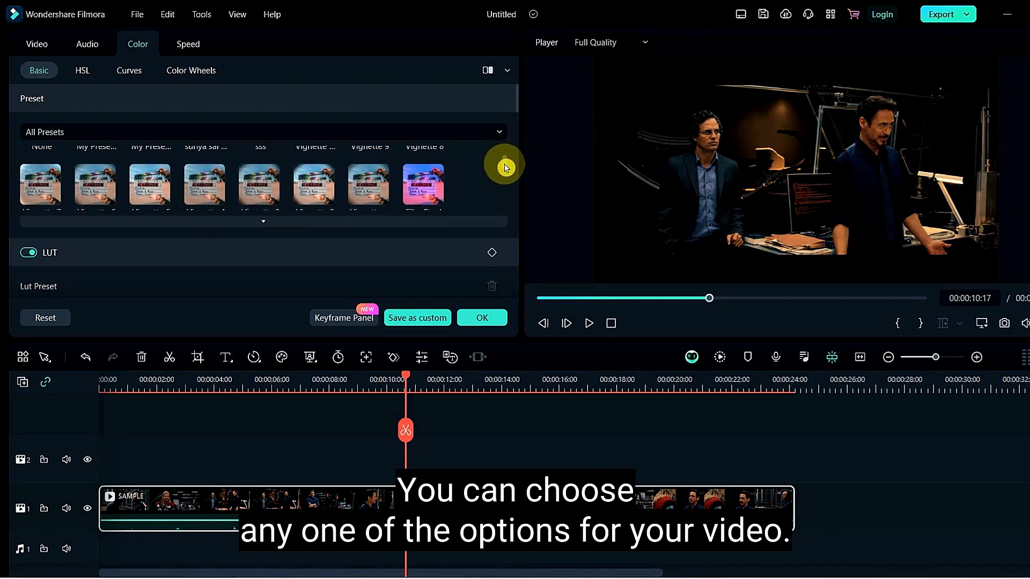
{"action": "left_click", "coordinate": [441, 175]}
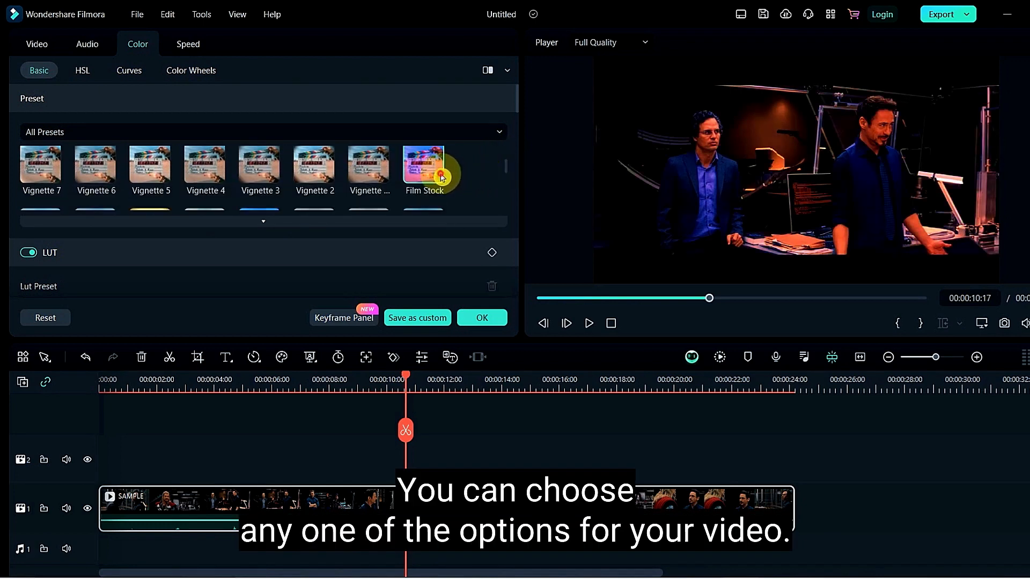
{"action": "left_click", "coordinate": [359, 177]}
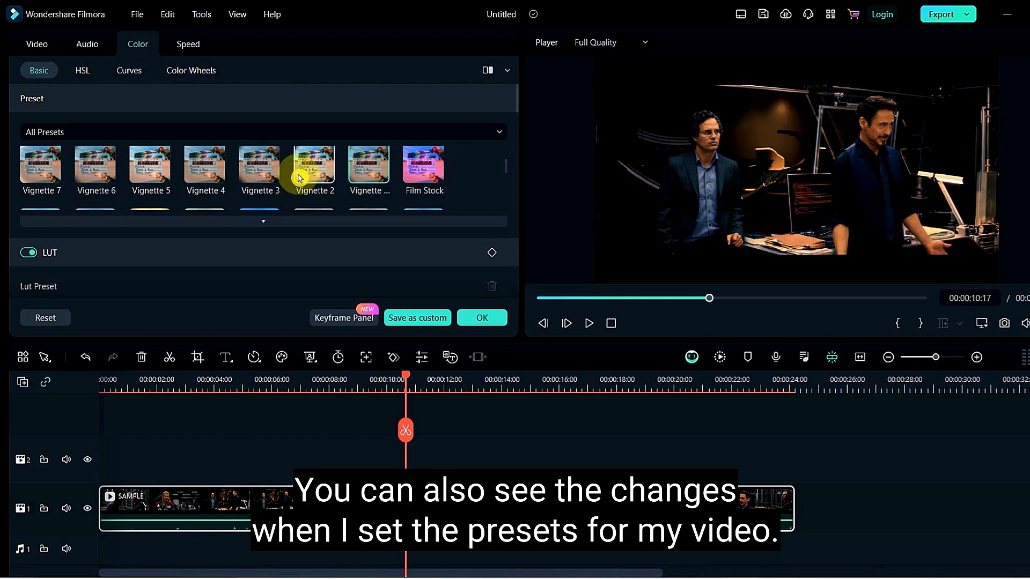
{"action": "left_click", "coordinate": [251, 168]}
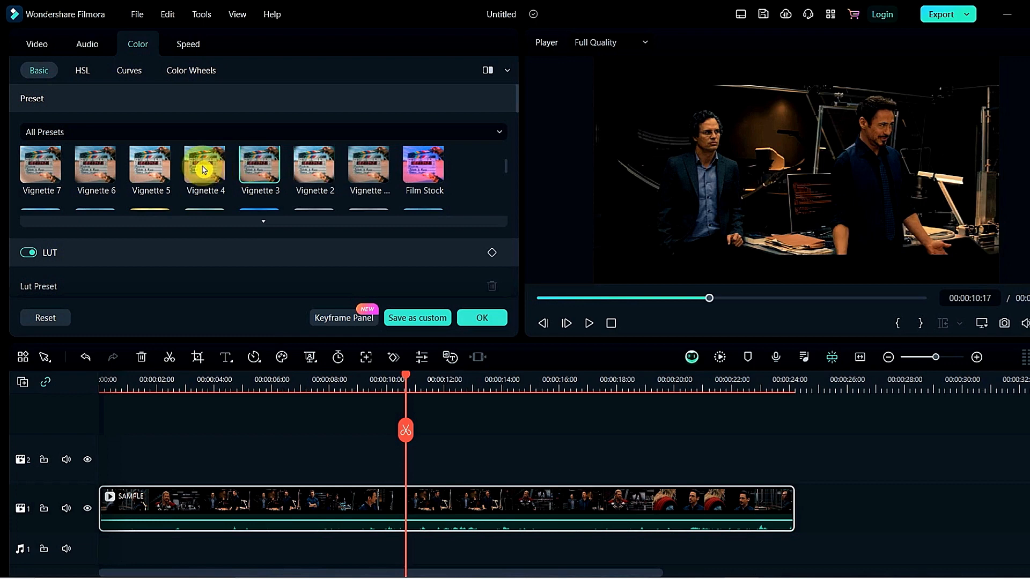
{"action": "left_click", "coordinate": [152, 165]}
Try the Blockbuster, TV, Lomo, Far East and Jungle color presets on the SAMPLE clip
{"action": "scroll", "coordinate": [231, 179], "scroll_direction": "down", "scroll_amount": 1}
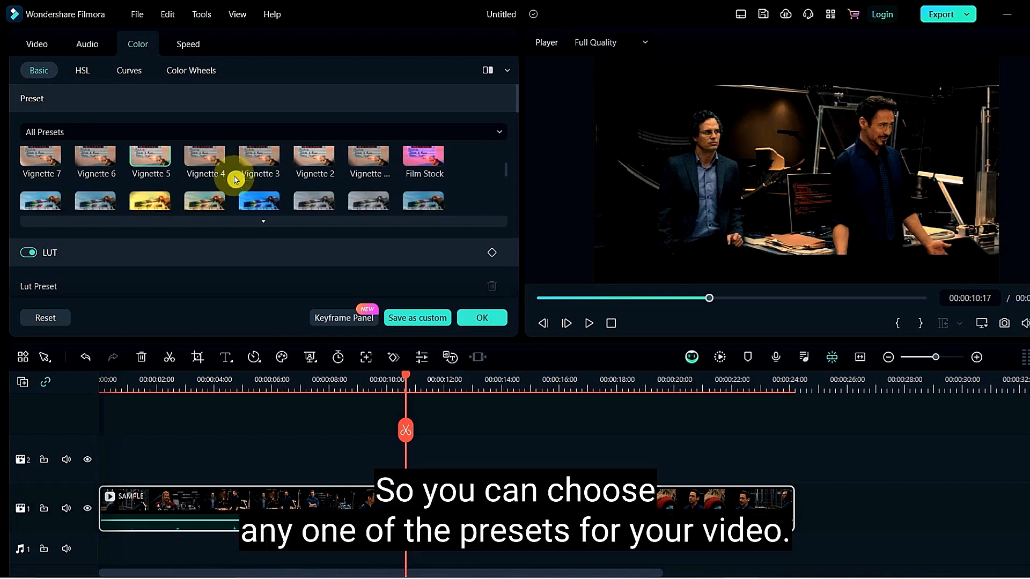
{"action": "scroll", "coordinate": [235, 179], "scroll_direction": "down", "scroll_amount": 1}
{"action": "left_click", "coordinate": [258, 175]}
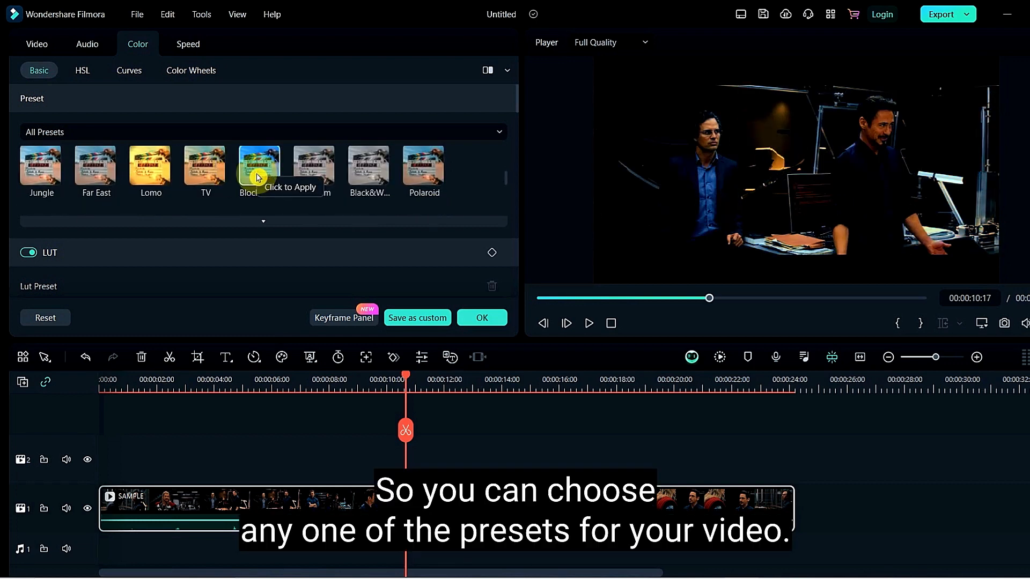
{"action": "left_click", "coordinate": [207, 168]}
{"action": "left_click", "coordinate": [152, 166]}
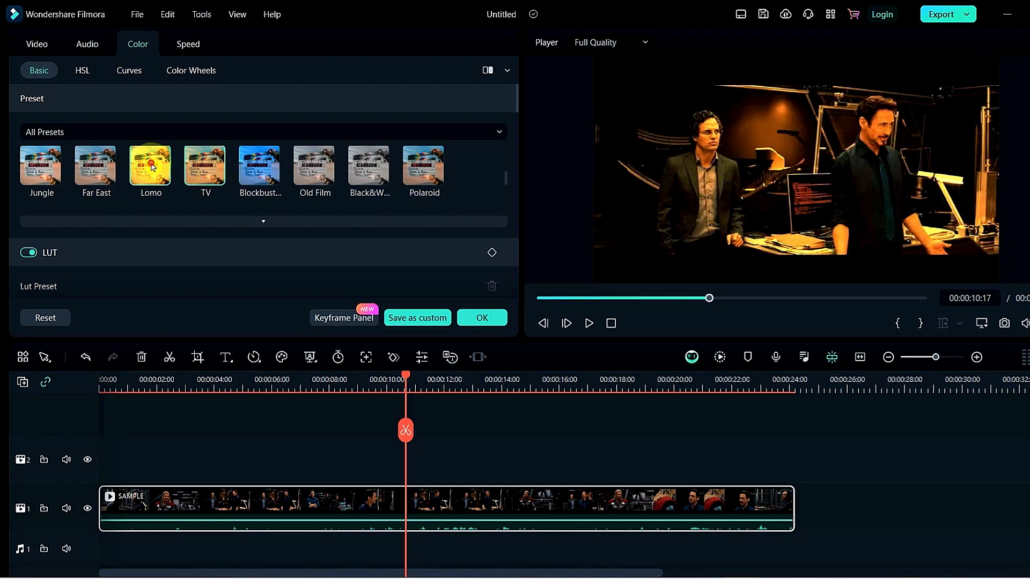
{"action": "left_click", "coordinate": [96, 169]}
{"action": "left_click", "coordinate": [43, 170]}
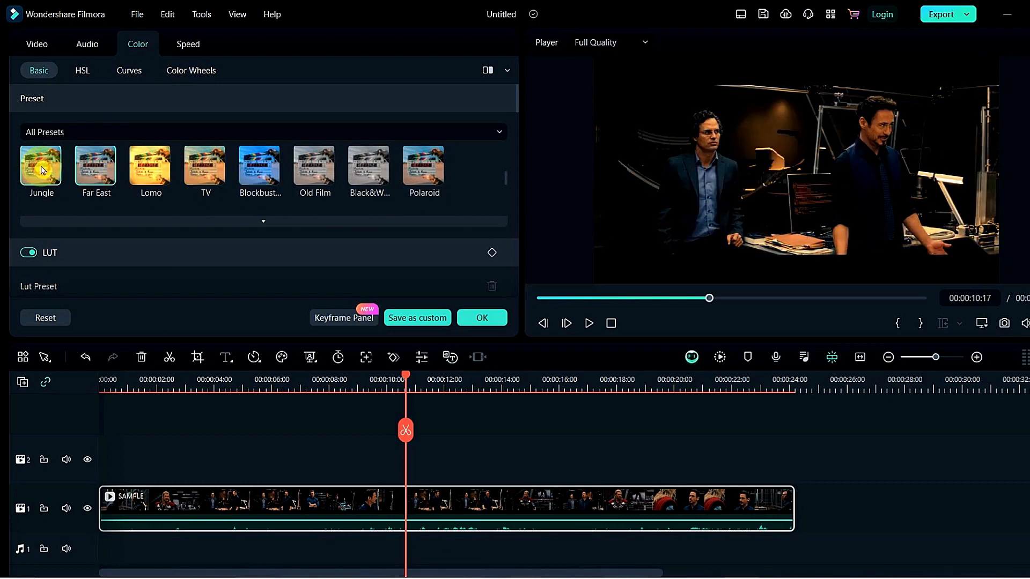
Browse the further color presets and apply the first My Preset to the SAMPLE clip
{"action": "scroll", "coordinate": [135, 206], "scroll_direction": "down", "scroll_amount": 1}
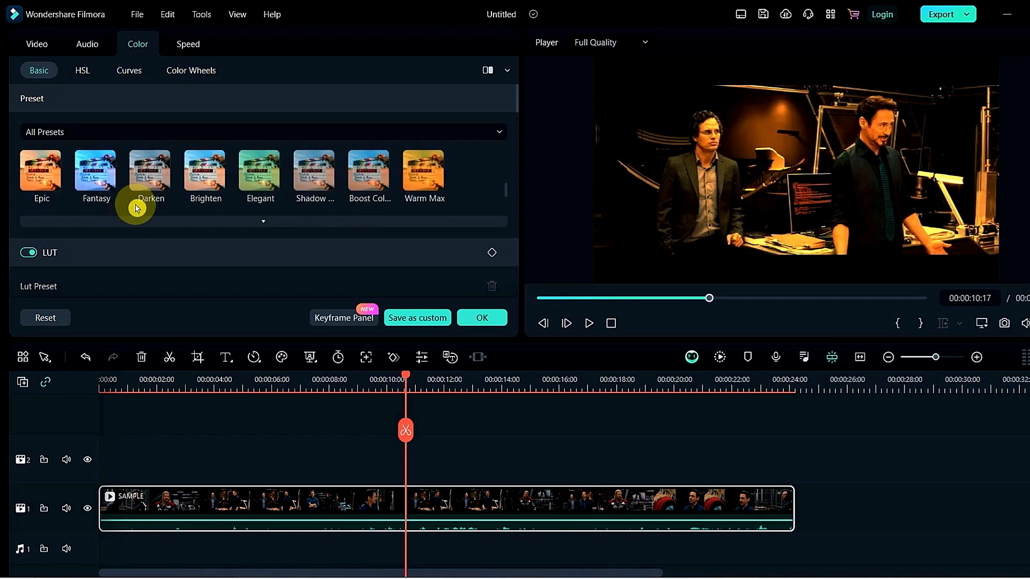
{"action": "scroll", "coordinate": [135, 204], "scroll_direction": "up", "scroll_amount": 5}
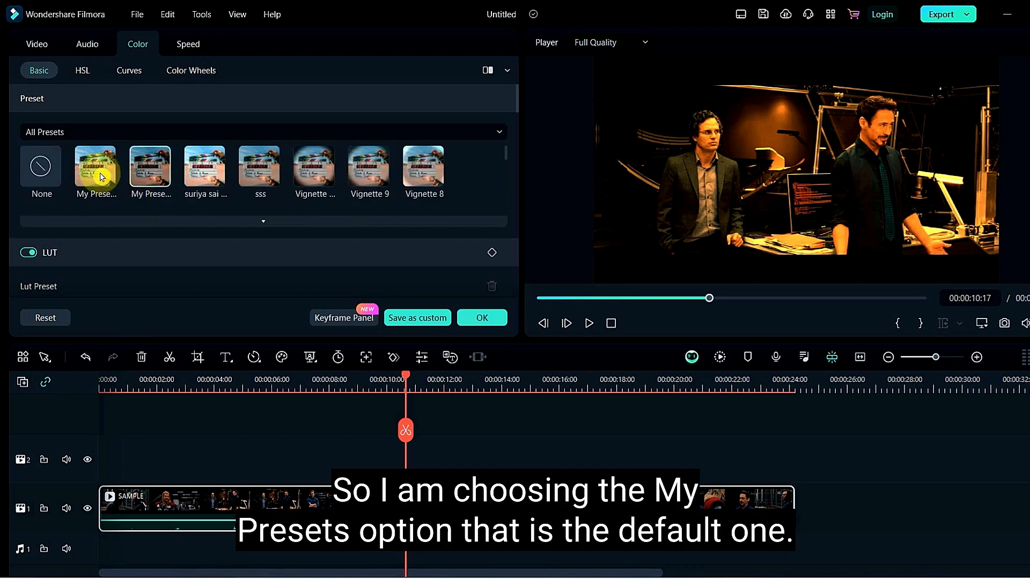
{"action": "left_click", "coordinate": [99, 175]}
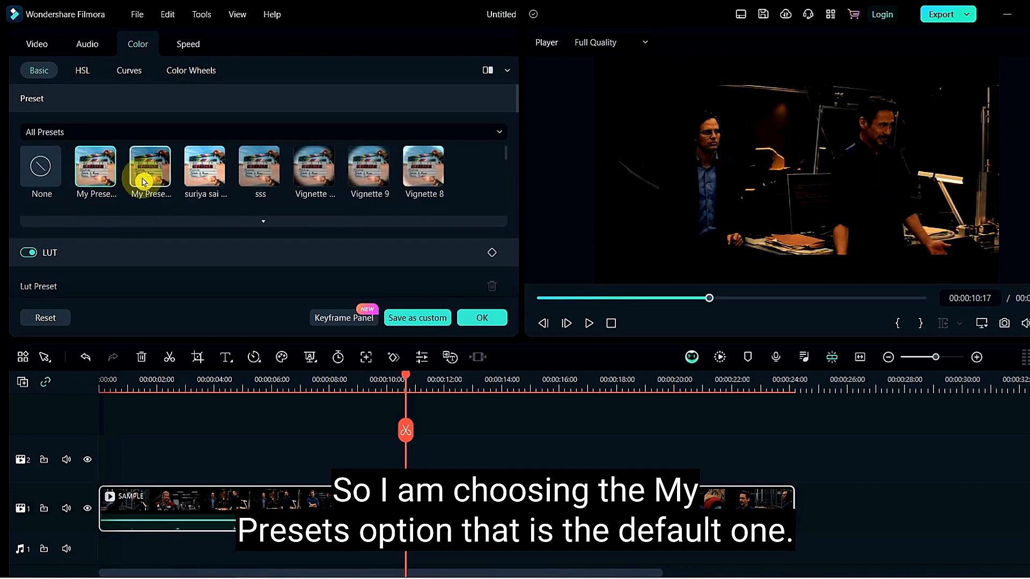
Try the Cyberpunk 1 LUT and the Harry Potter LUT on the SAMPLE clip
{"action": "scroll", "coordinate": [352, 200], "scroll_direction": "down", "scroll_amount": 3}
{"action": "scroll", "coordinate": [353, 203], "scroll_direction": "up", "scroll_amount": 1}
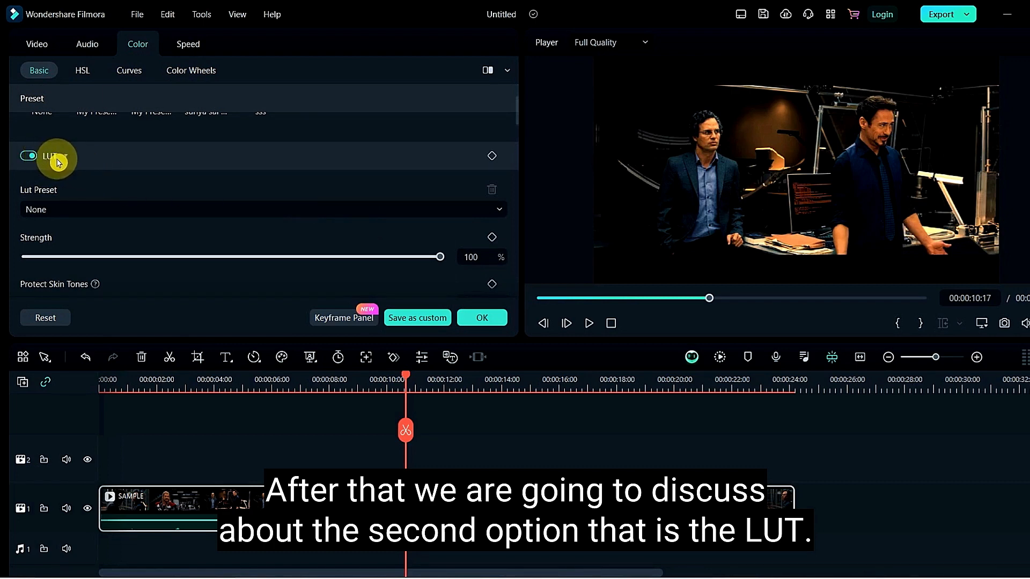
{"action": "left_click", "coordinate": [68, 210]}
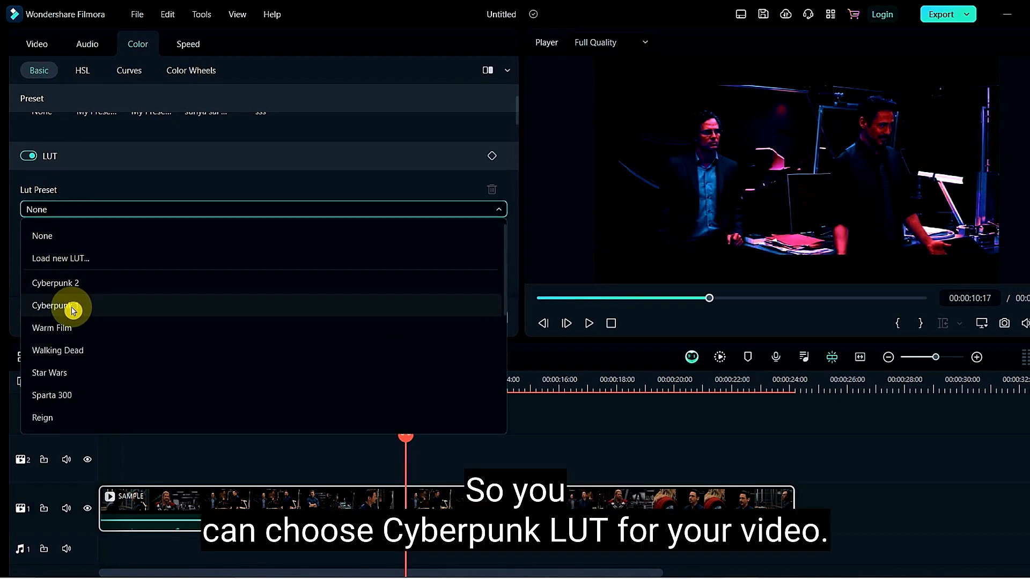
{"action": "left_click", "coordinate": [74, 310]}
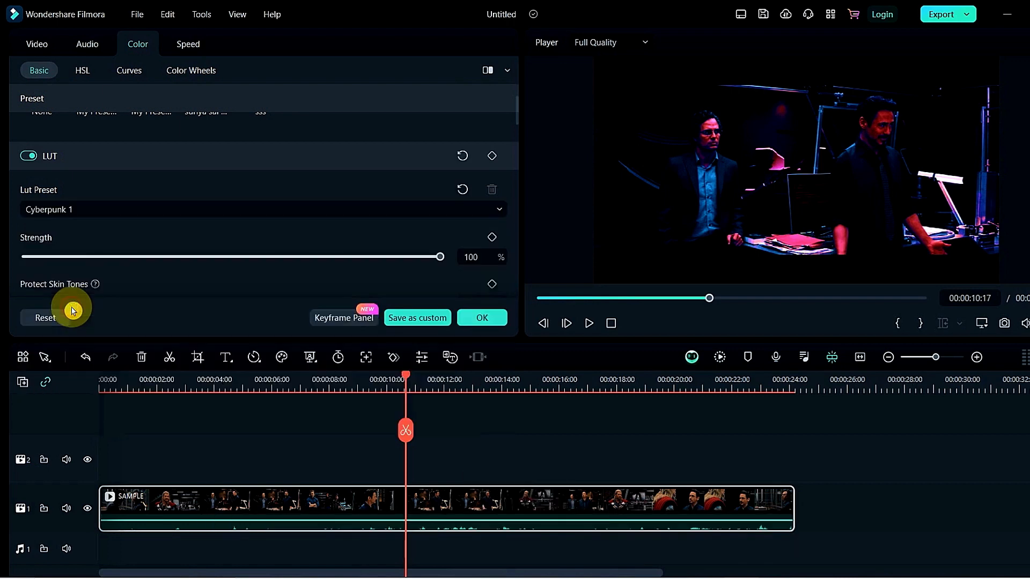
{"action": "left_click", "coordinate": [42, 211]}
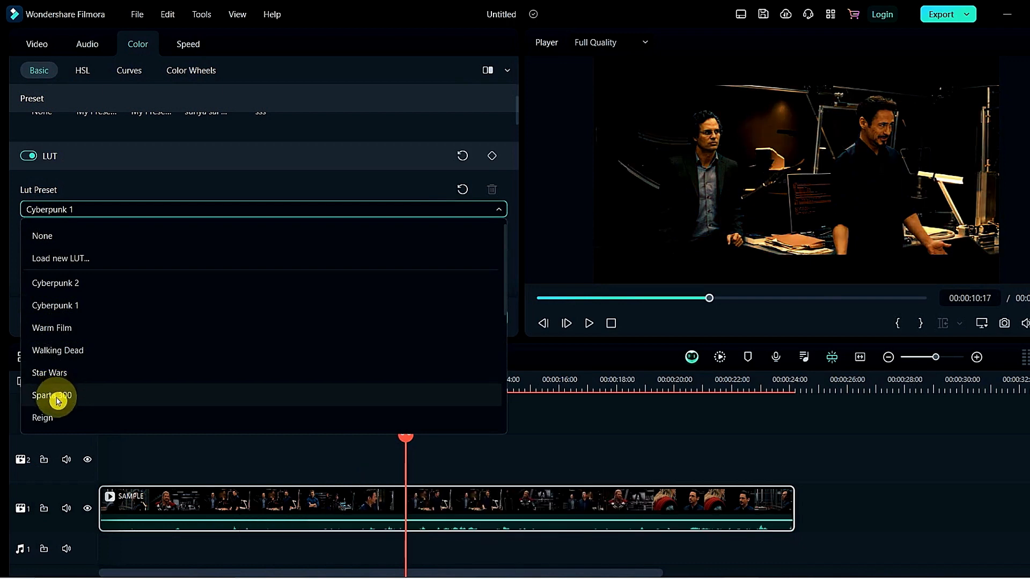
{"action": "scroll", "coordinate": [58, 401], "scroll_direction": "down", "scroll_amount": 5}
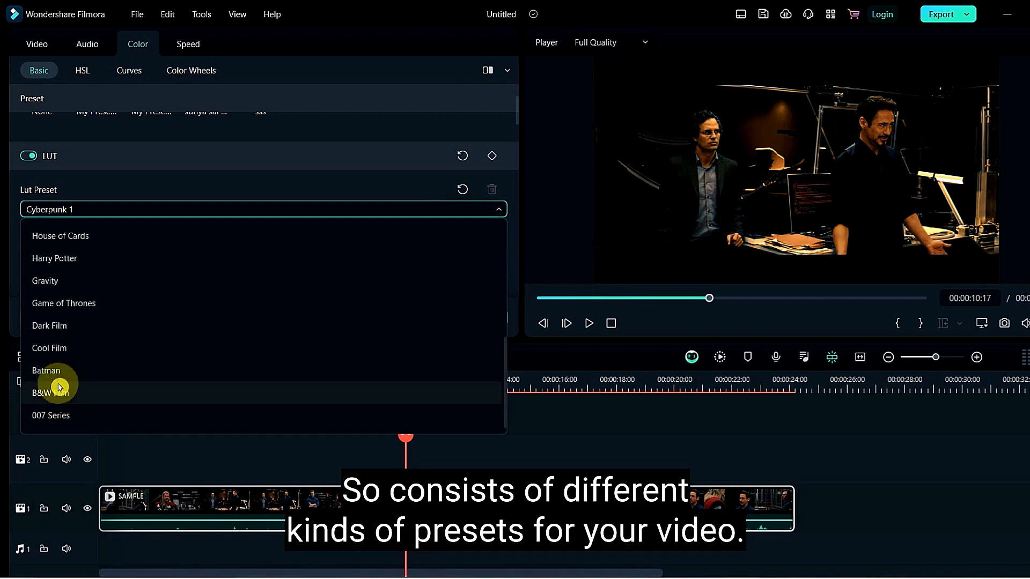
{"action": "left_click", "coordinate": [51, 262]}
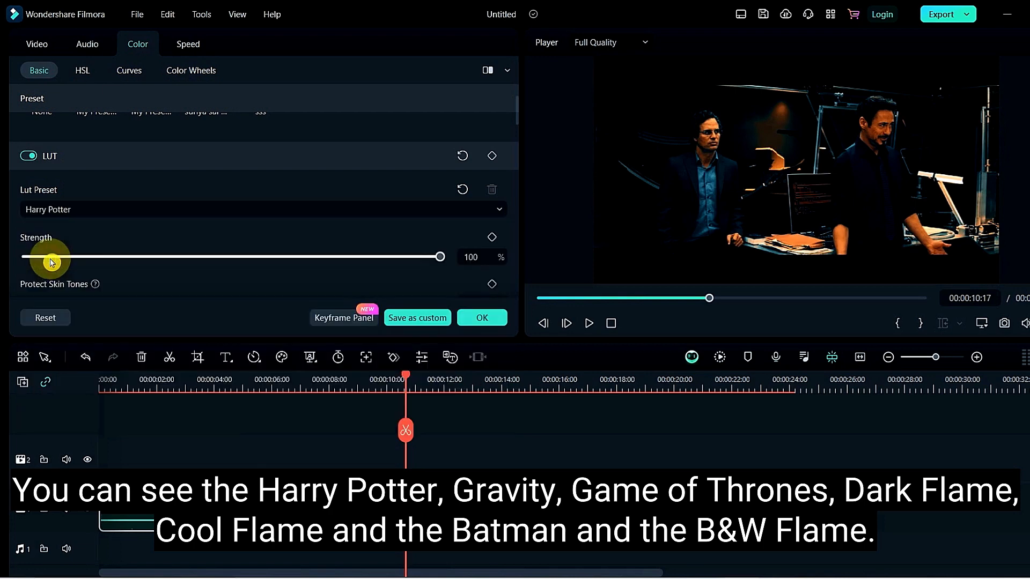
Apply the Game of Thrones LUT to the SAMPLE clip and reduce its strength to a little under half
{"action": "left_click", "coordinate": [47, 210]}
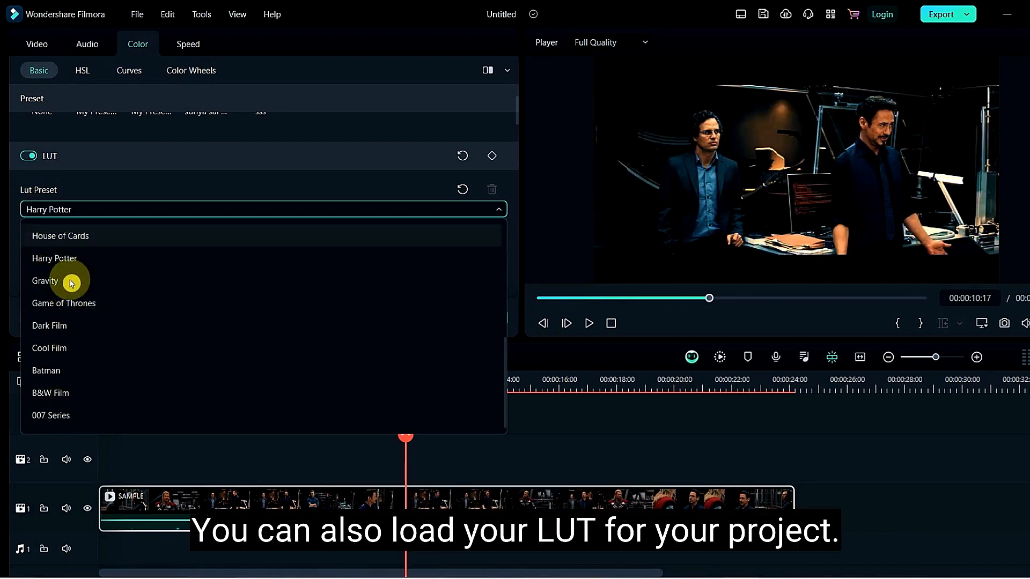
{"action": "scroll", "coordinate": [71, 283], "scroll_direction": "up", "scroll_amount": 5}
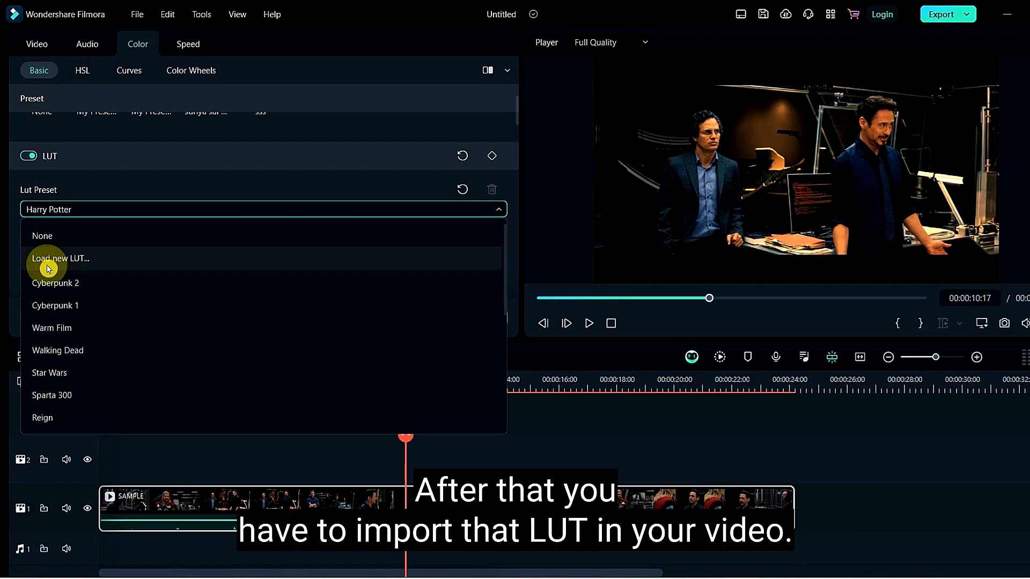
{"action": "scroll", "coordinate": [52, 290], "scroll_direction": "down", "scroll_amount": 5}
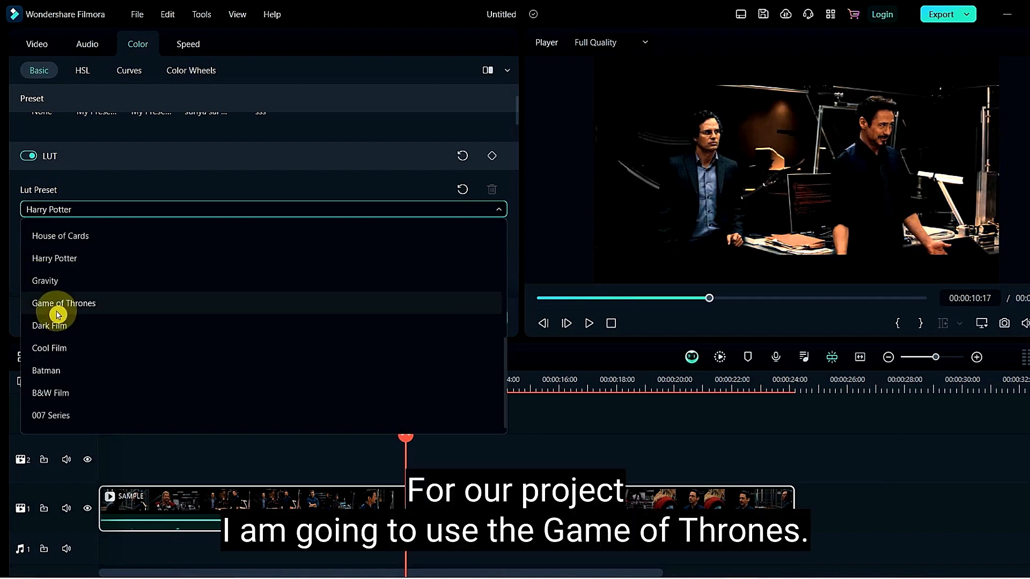
{"action": "left_click", "coordinate": [56, 310]}
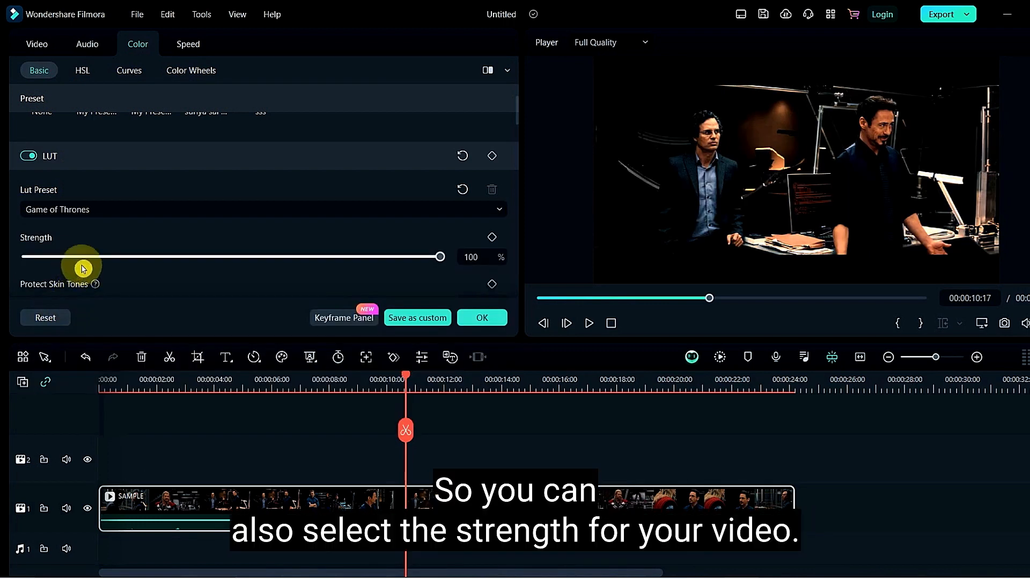
{"action": "left_click_drag", "start_coordinate": [439, 257], "coordinate": [209, 258]}
Set the SAMPLE clip's color temperature to -2 and its tint to -4
{"action": "scroll", "coordinate": [209, 258], "scroll_direction": "down", "scroll_amount": 5}
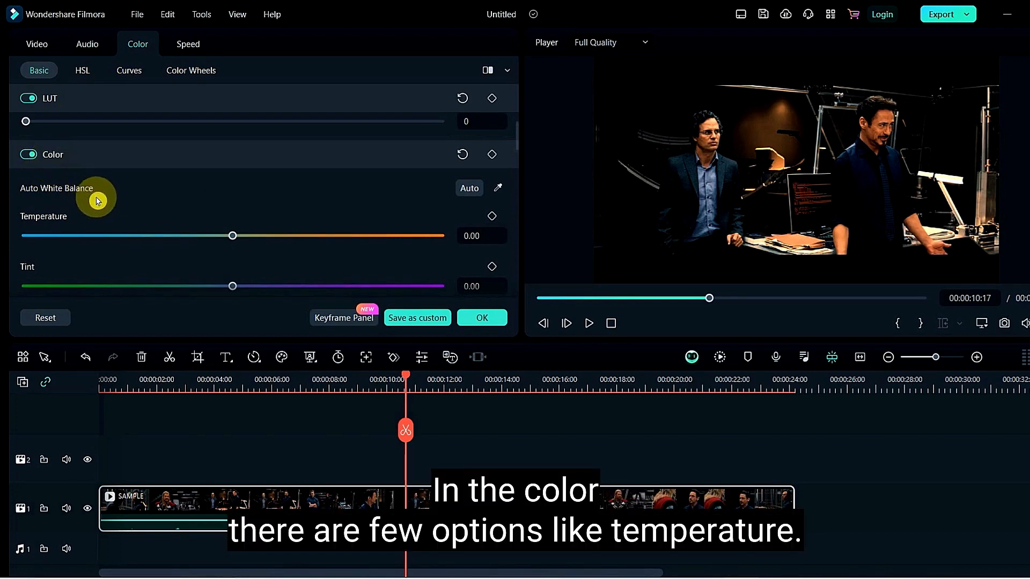
{"action": "left_click_drag", "start_coordinate": [232, 235], "coordinate": [399, 235]}
{"action": "left_click", "coordinate": [230, 235]}
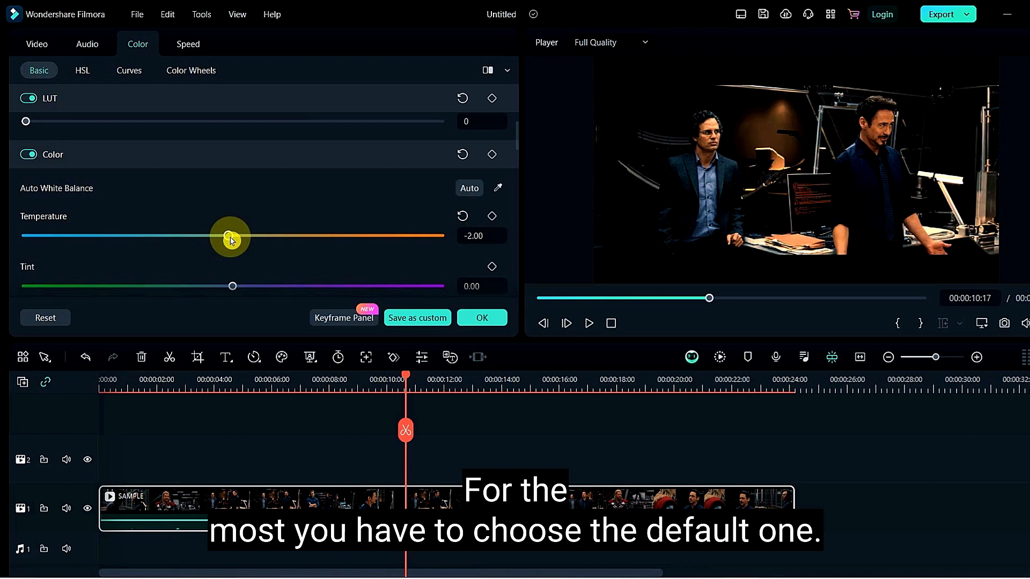
{"action": "scroll", "coordinate": [231, 238], "scroll_direction": "down", "scroll_amount": 1}
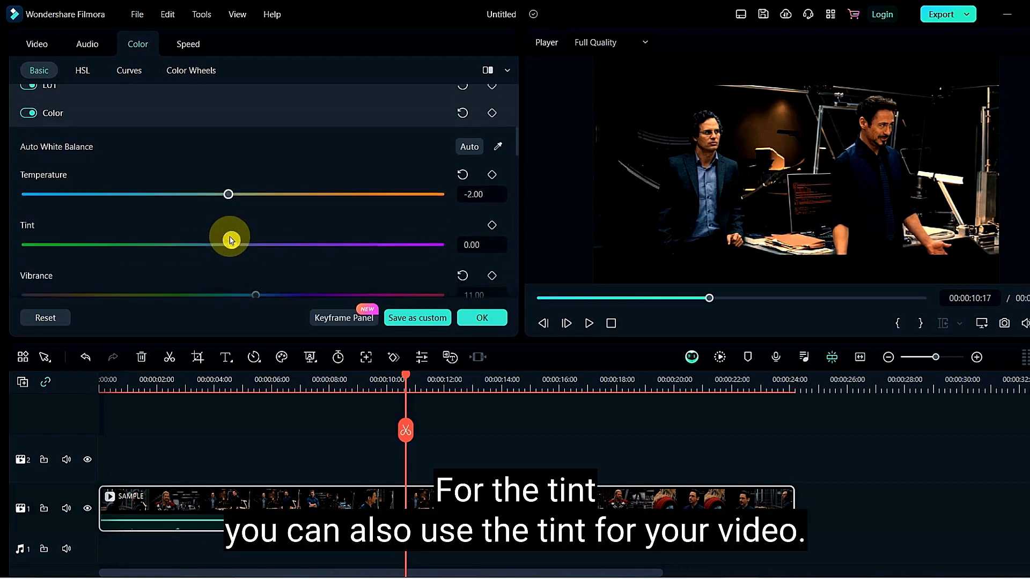
{"action": "mouse_move", "coordinate": [236, 245]}
{"action": "left_mouse_down"}
{"action": "mouse_move", "coordinate": [85, 237]}
{"action": "mouse_move", "coordinate": [421, 237]}
{"action": "mouse_move", "coordinate": [226, 245]}
{"action": "left_mouse_up"}
Set the SAMPLE clip's vibrance to 38 and its saturation to 59
{"action": "scroll", "coordinate": [269, 224], "scroll_direction": "down", "scroll_amount": 2}
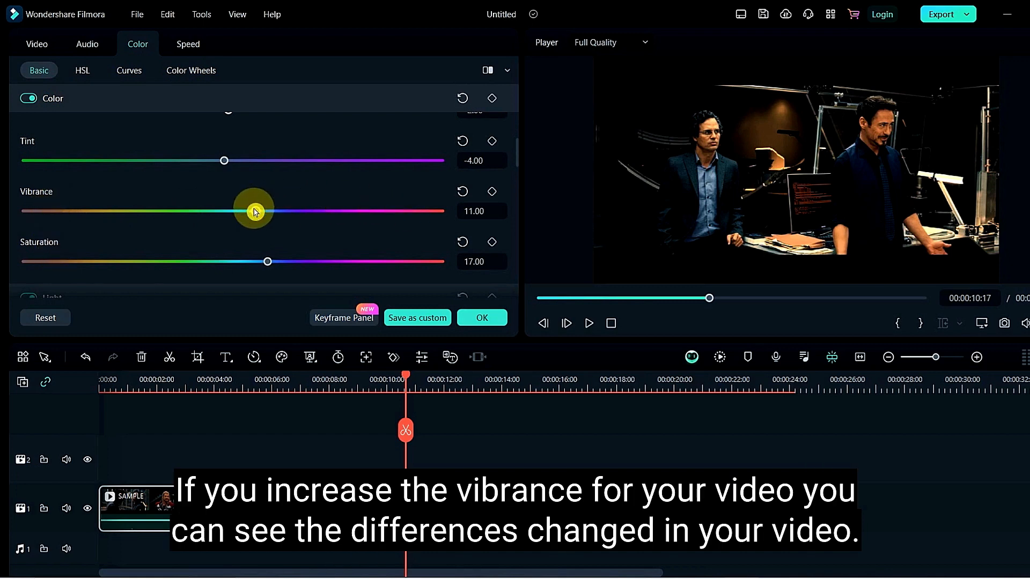
{"action": "left_click_drag", "start_coordinate": [254, 210], "coordinate": [408, 211]}
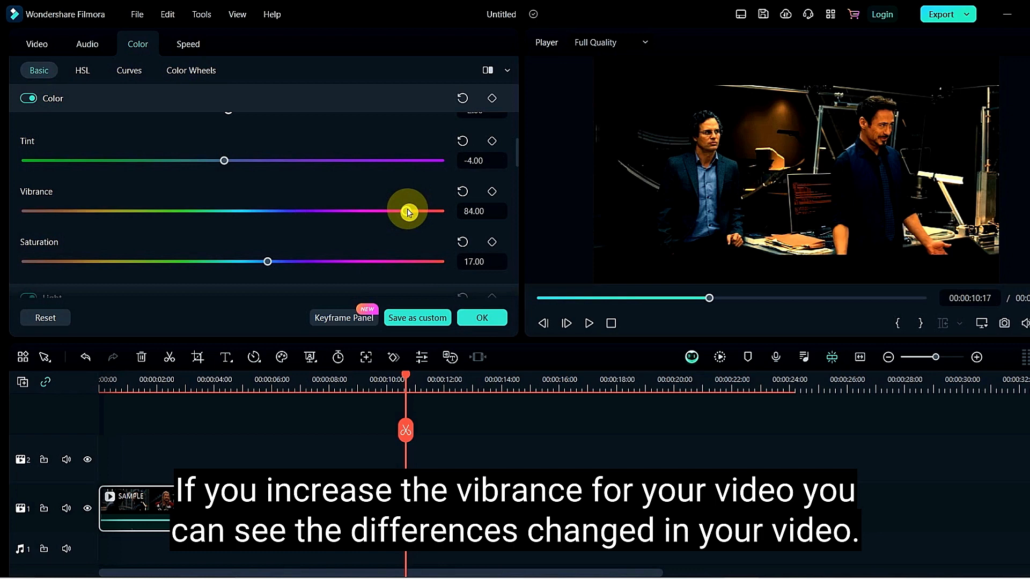
{"action": "left_click_drag", "start_coordinate": [269, 263], "coordinate": [354, 261]}
{"action": "left_click_drag", "start_coordinate": [411, 212], "coordinate": [314, 210]}
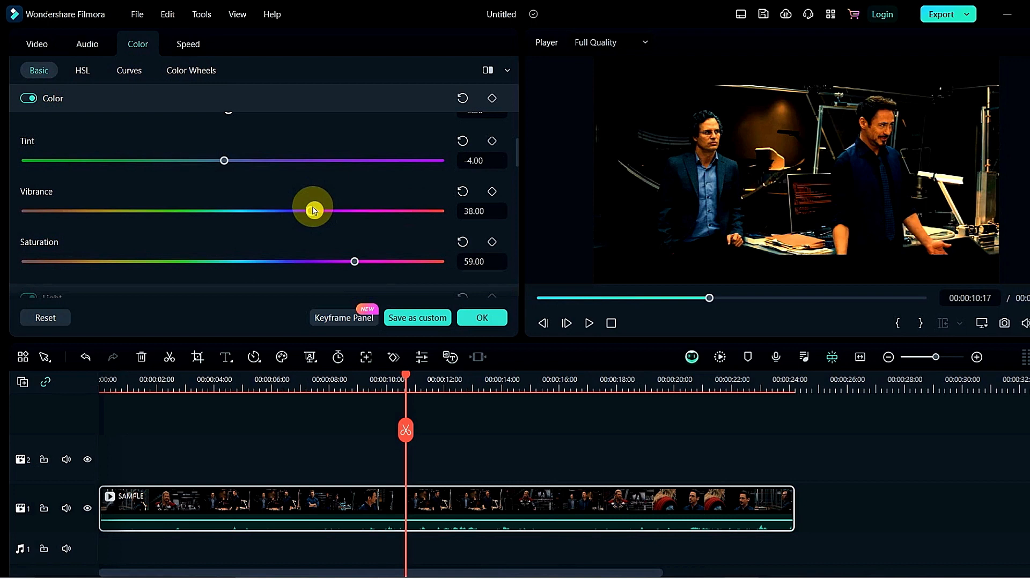
Adjust the SAMPLE clip's exposure slightly and lower its brightness
{"action": "scroll", "coordinate": [279, 208], "scroll_direction": "down", "scroll_amount": 3}
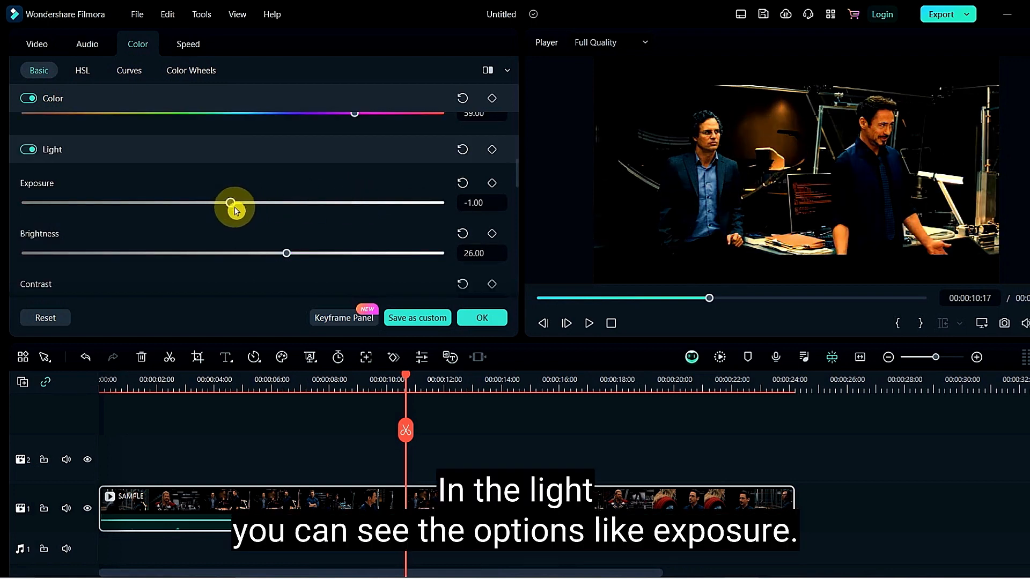
{"action": "mouse_move", "coordinate": [233, 203]}
{"action": "left_mouse_down"}
{"action": "mouse_move", "coordinate": [63, 202]}
{"action": "mouse_move", "coordinate": [391, 203]}
{"action": "mouse_move", "coordinate": [230, 202]}
{"action": "left_mouse_up"}
{"action": "left_click_drag", "start_coordinate": [287, 253], "coordinate": [249, 262]}
Set the SAMPLE clip's sharpening to 61 and enable Color Match
{"action": "scroll", "coordinate": [252, 263], "scroll_direction": "down", "scroll_amount": 4}
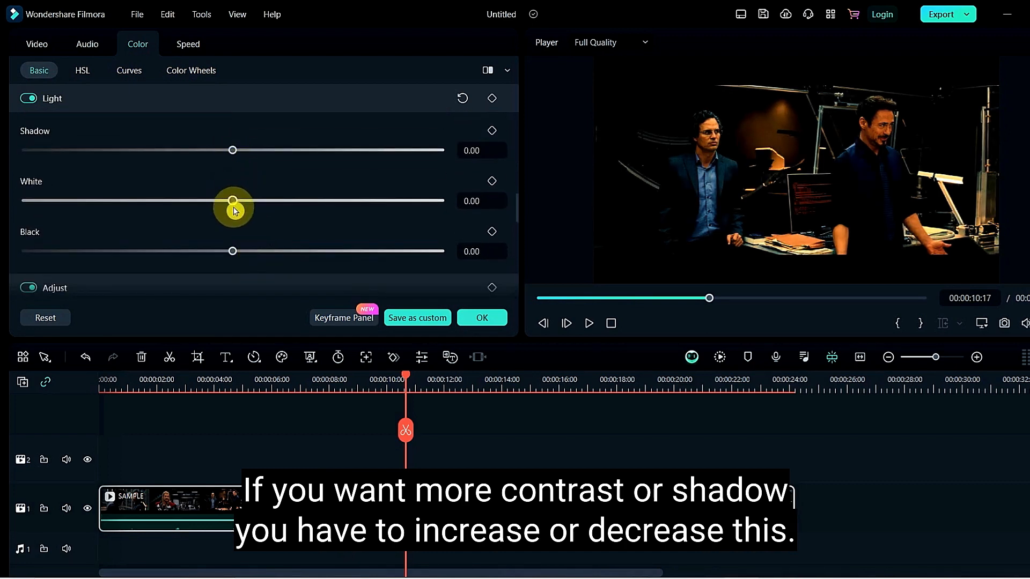
{"action": "scroll", "coordinate": [236, 202], "scroll_direction": "down", "scroll_amount": 2}
{"action": "scroll", "coordinate": [236, 202], "scroll_direction": "down", "scroll_amount": 2}
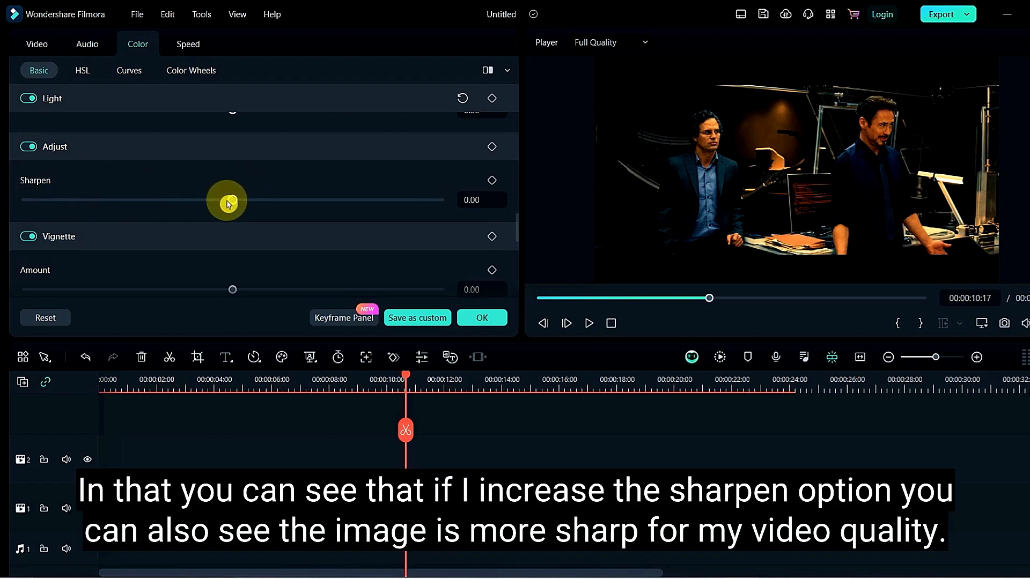
{"action": "left_click_drag", "start_coordinate": [232, 200], "coordinate": [363, 206]}
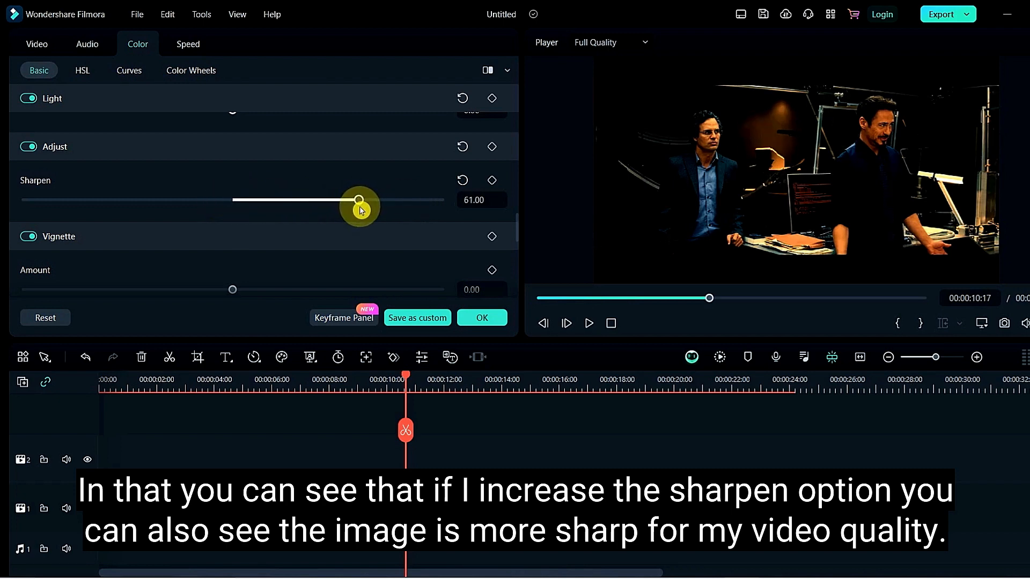
{"action": "scroll", "coordinate": [106, 202], "scroll_direction": "down", "scroll_amount": 3}
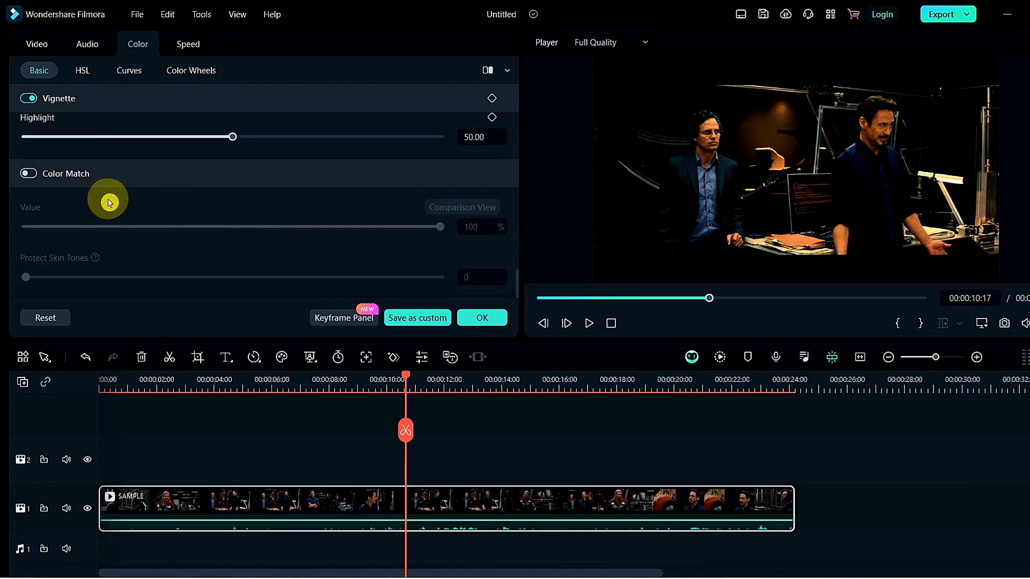
{"action": "left_click", "coordinate": [29, 175]}
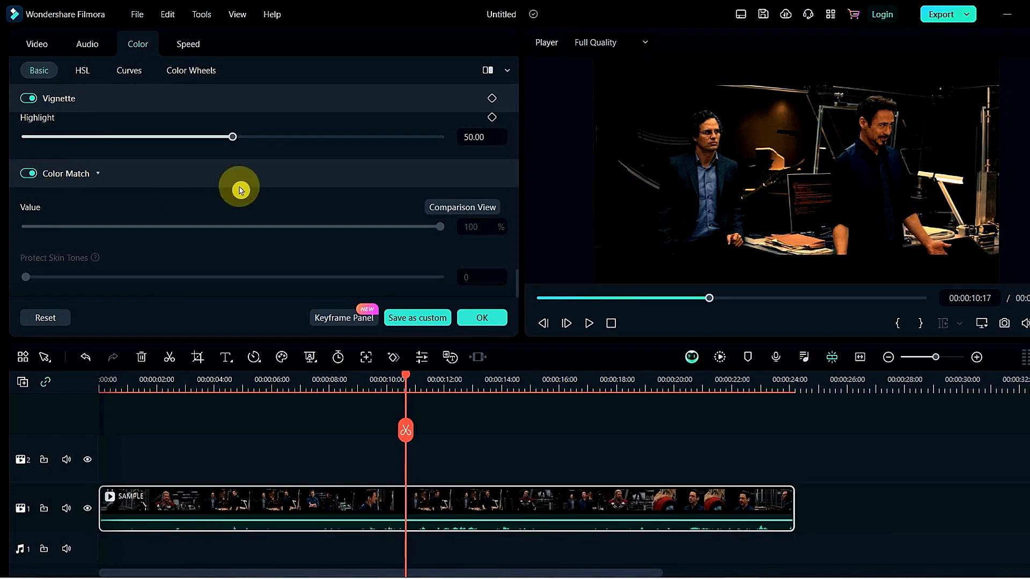
Shift the hue of the red color range to -13 in the SAMPLE clip's HSL settings
{"action": "scroll", "coordinate": [244, 203], "scroll_direction": "up", "scroll_amount": 5}
{"action": "scroll", "coordinate": [244, 202], "scroll_direction": "up", "scroll_amount": 3}
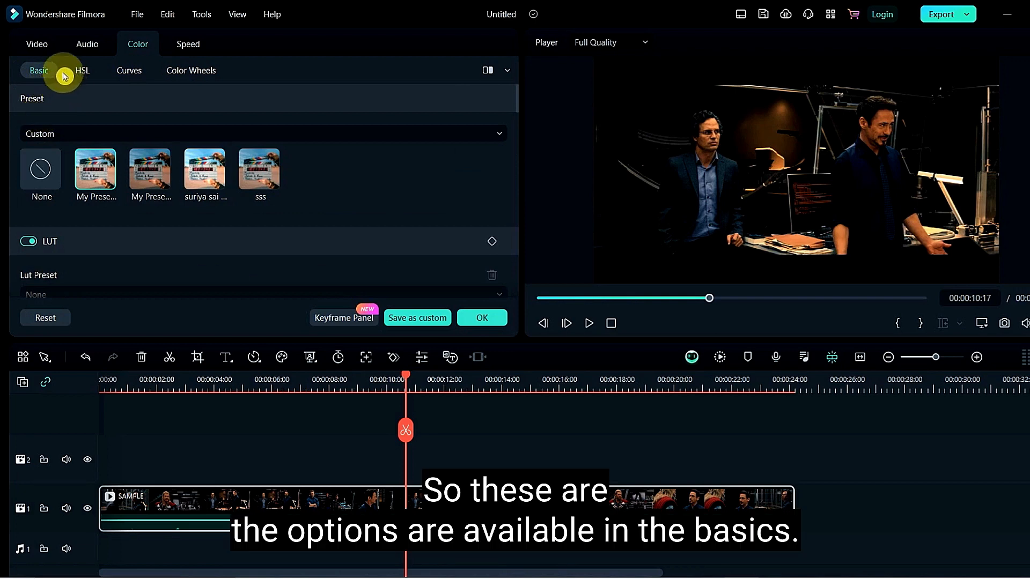
{"action": "left_click", "coordinate": [87, 71]}
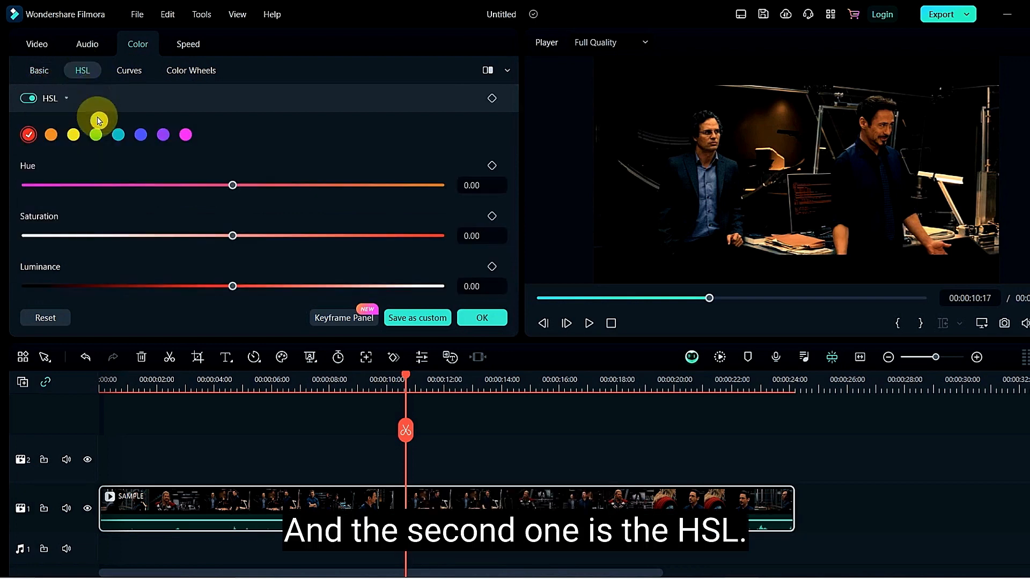
{"action": "left_click_drag", "start_coordinate": [250, 190], "coordinate": [205, 193]}
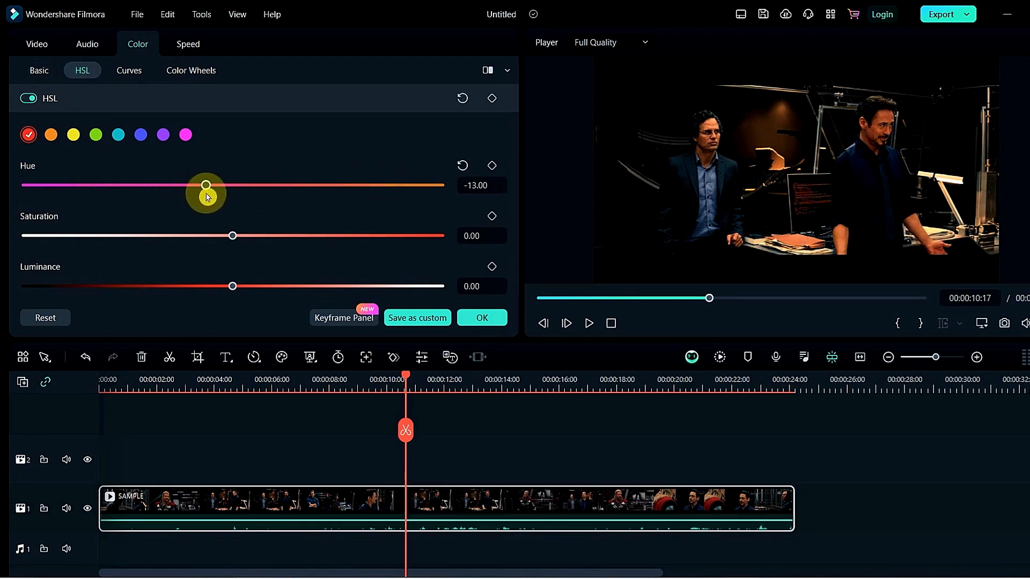
Set the hue of the cyan color range to 7 in the SAMPLE clip's HSL settings
{"action": "left_click", "coordinate": [51, 138]}
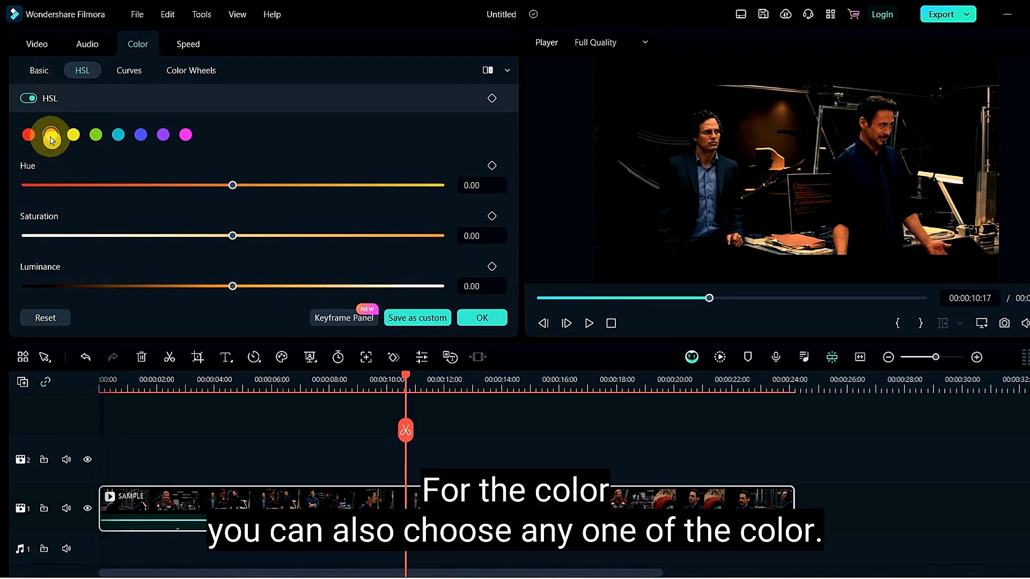
{"action": "left_click", "coordinate": [80, 140]}
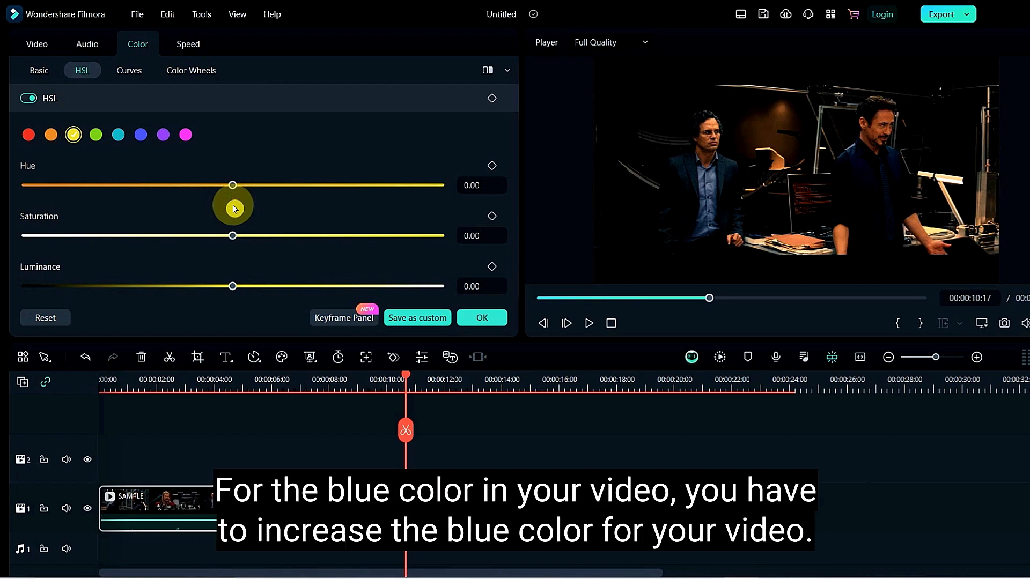
{"action": "left_click", "coordinate": [119, 135]}
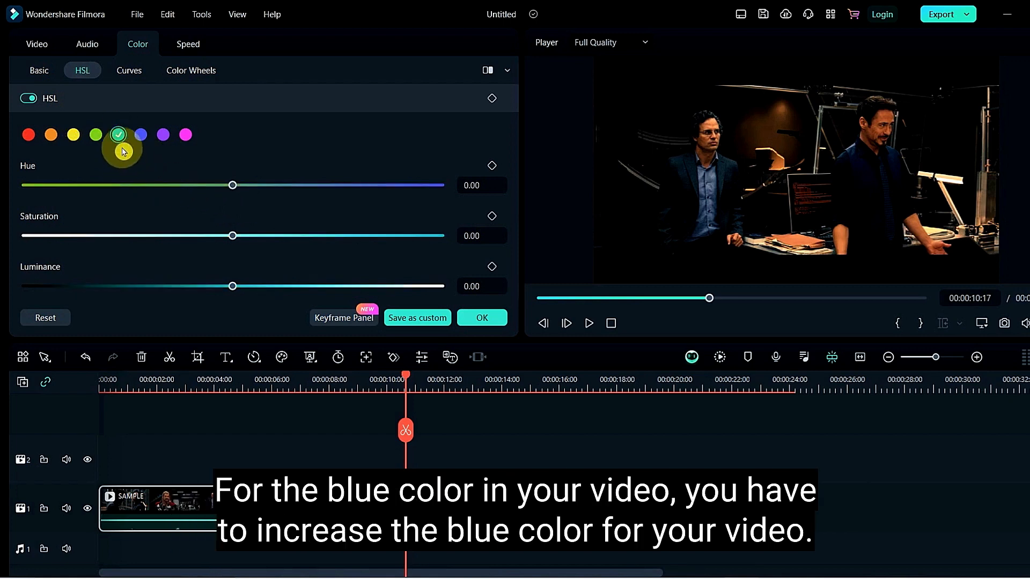
{"action": "mouse_move", "coordinate": [242, 189]}
{"action": "left_mouse_down"}
{"action": "mouse_move", "coordinate": [233, 185]}
{"action": "mouse_move", "coordinate": [400, 184]}
{"action": "mouse_move", "coordinate": [191, 193]}
{"action": "mouse_move", "coordinate": [244, 193]}
{"action": "left_mouse_up"}
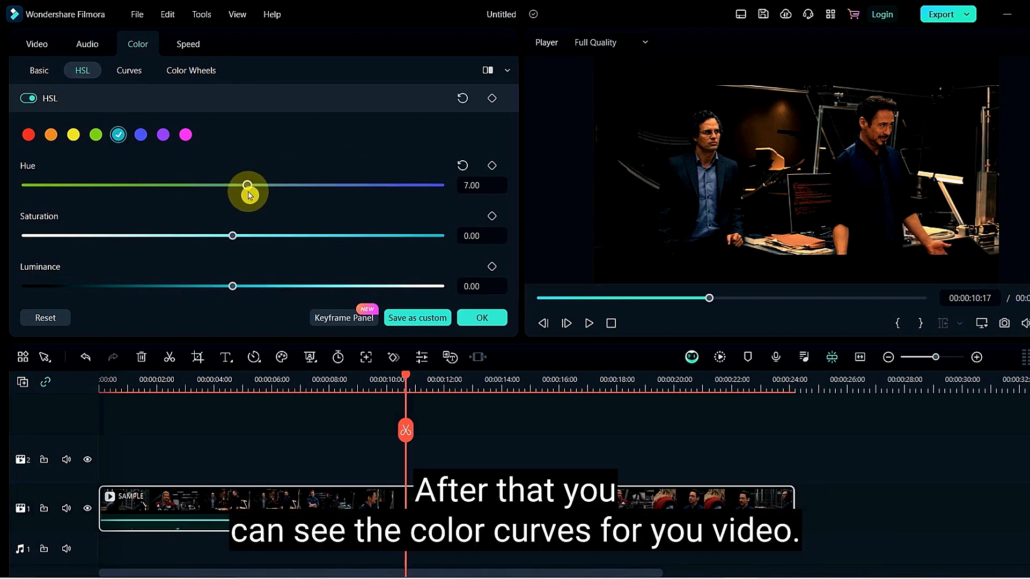
Enable color curves for the SAMPLE clip and add a very slightly raised point on the lower part of the green curve
{"action": "left_click", "coordinate": [124, 70]}
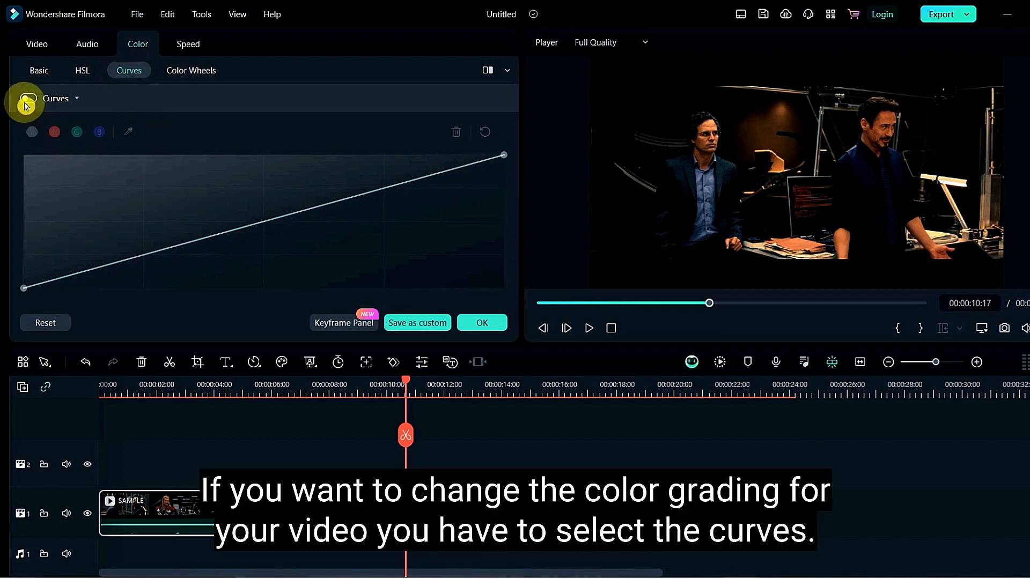
{"action": "left_click", "coordinate": [38, 100]}
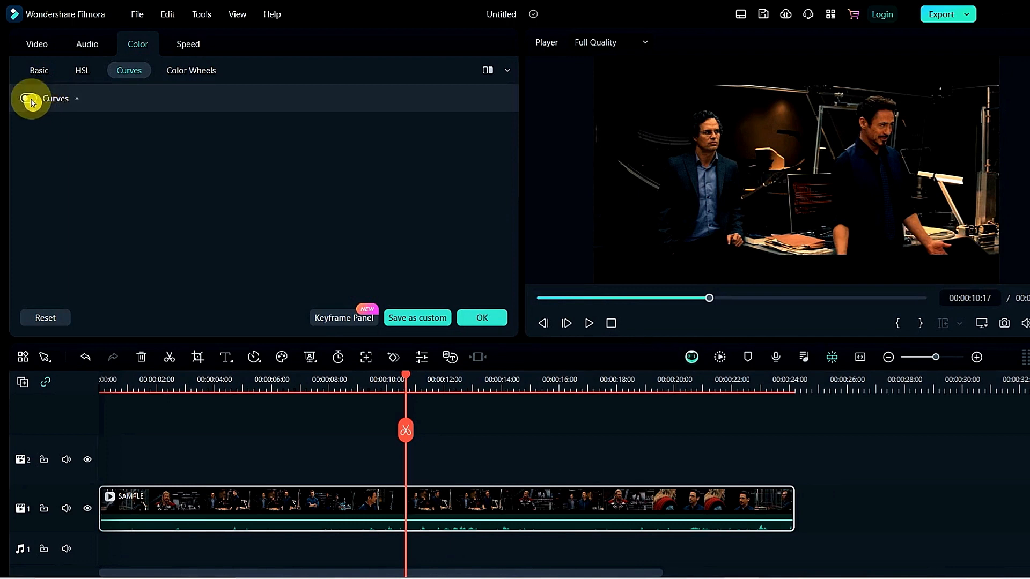
{"action": "left_click", "coordinate": [34, 100]}
{"action": "mouse_move", "coordinate": [186, 243]}
{"action": "left_mouse_down"}
{"action": "mouse_move", "coordinate": [186, 220]}
{"action": "mouse_move", "coordinate": [207, 237]}
{"action": "mouse_move", "coordinate": [111, 217]}
{"action": "mouse_move", "coordinate": [178, 233]}
{"action": "left_mouse_up"}
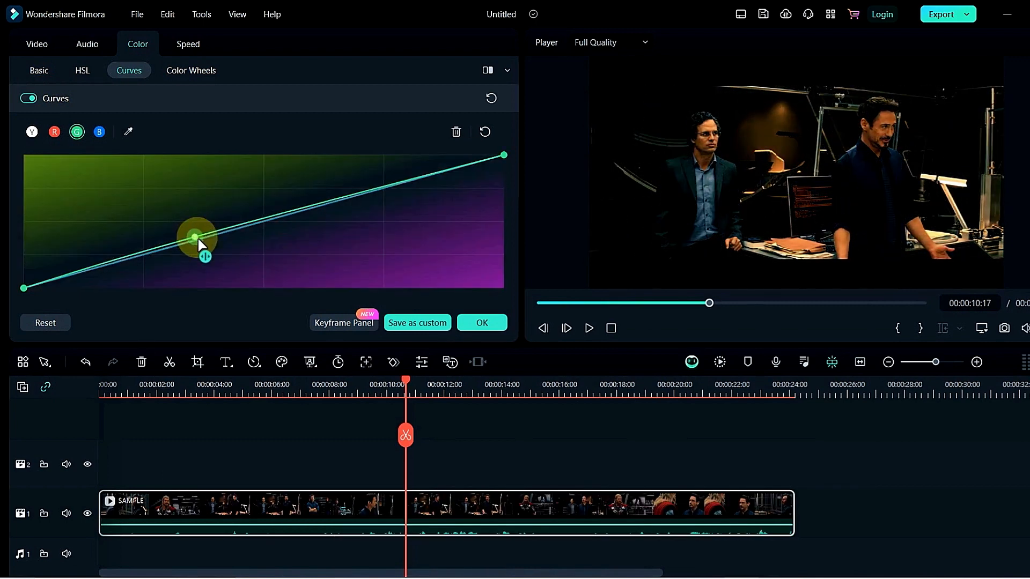
{"action": "left_click_drag", "start_coordinate": [198, 240], "coordinate": [200, 240]}
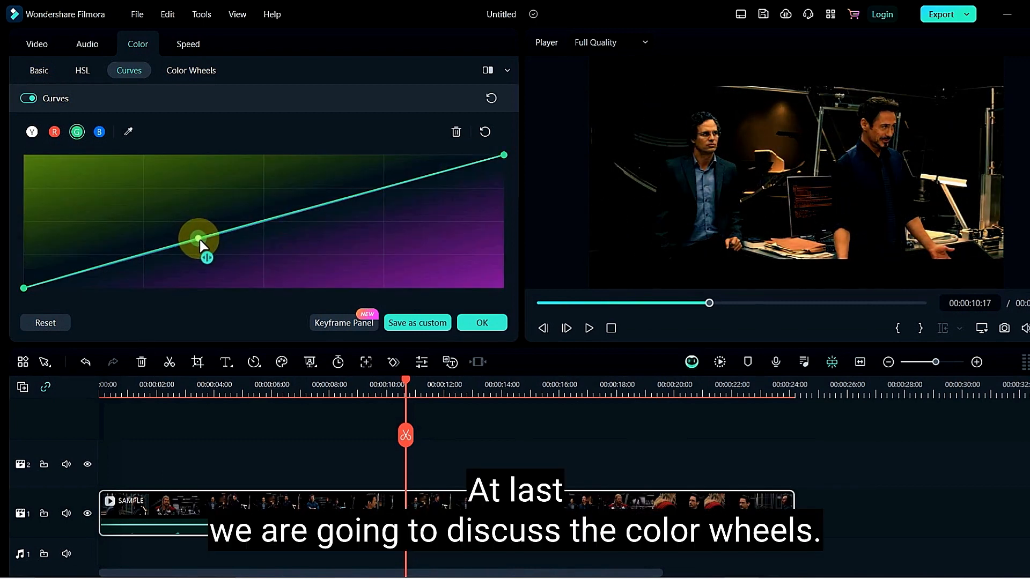
Shift the Highlights color wheel of the SAMPLE clip slightly from its center toward red
{"action": "left_click", "coordinate": [183, 74]}
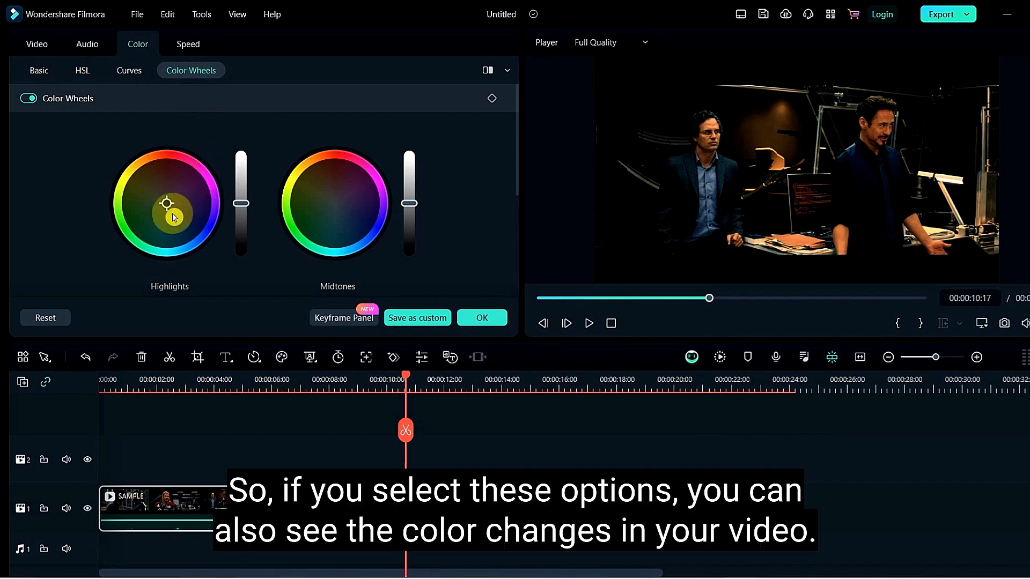
{"action": "mouse_move", "coordinate": [169, 211]}
{"action": "left_mouse_down"}
{"action": "mouse_move", "coordinate": [151, 198]}
{"action": "mouse_move", "coordinate": [156, 179]}
{"action": "mouse_move", "coordinate": [198, 214]}
{"action": "mouse_move", "coordinate": [193, 234]}
{"action": "mouse_move", "coordinate": [159, 219]}
{"action": "mouse_move", "coordinate": [195, 195]}
{"action": "mouse_move", "coordinate": [181, 199]}
{"action": "left_mouse_up"}
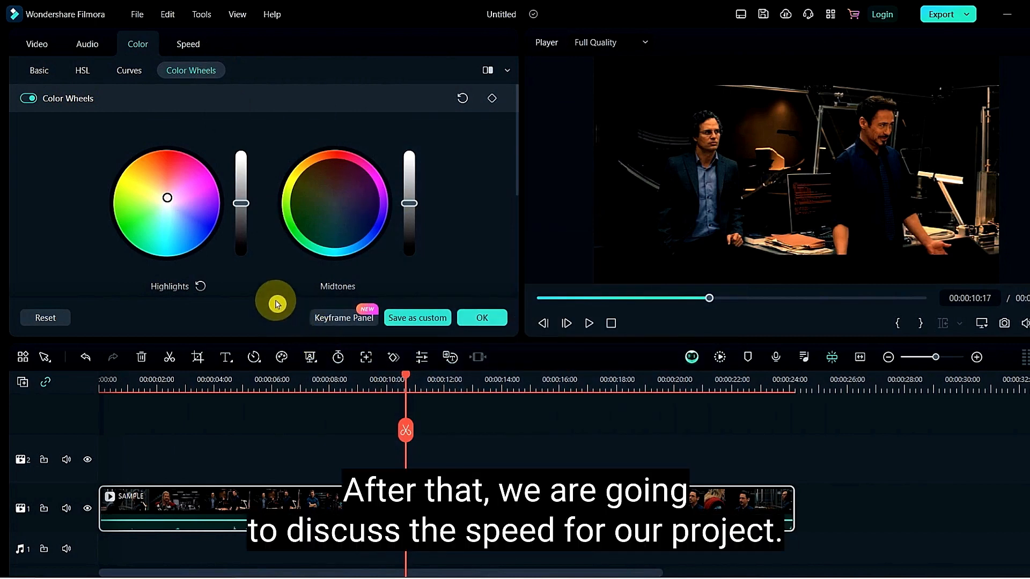
Try speeding the SAMPLE clip up to 4.79 and slowing it down with Uniform Speed
{"action": "left_click", "coordinate": [187, 46]}
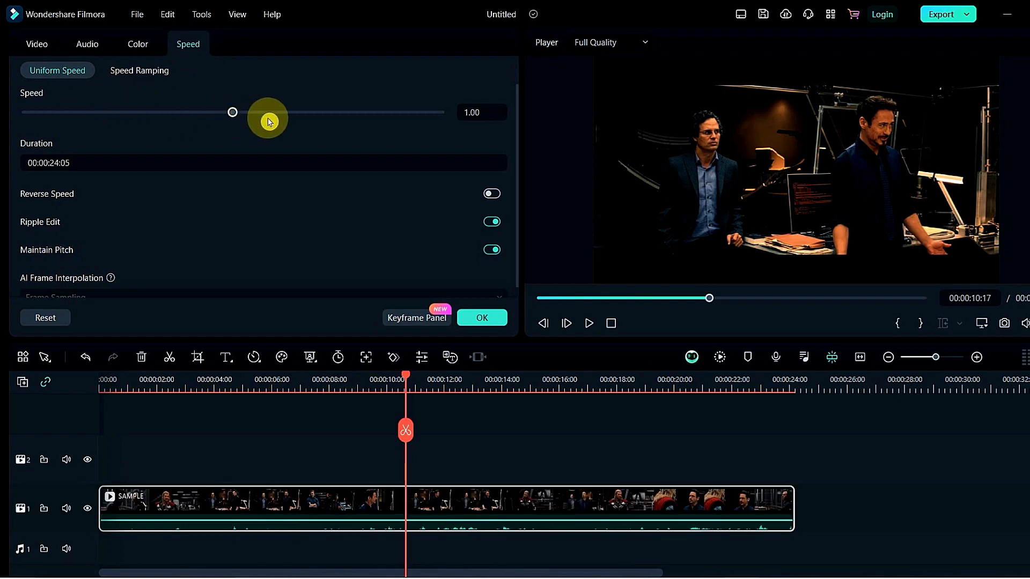
{"action": "left_click_drag", "start_coordinate": [234, 115], "coordinate": [303, 113]}
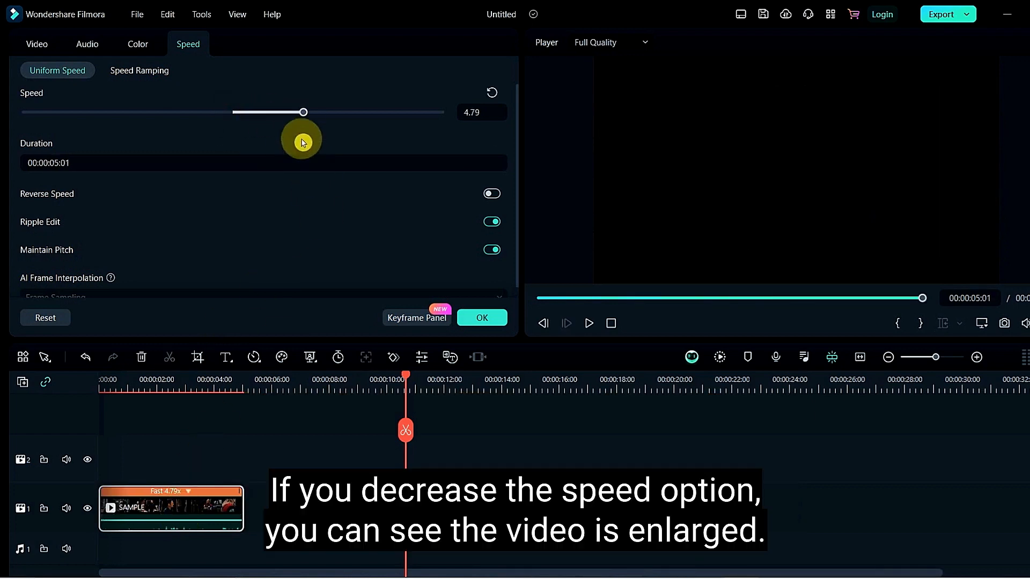
{"action": "left_click_drag", "start_coordinate": [302, 113], "coordinate": [157, 104]}
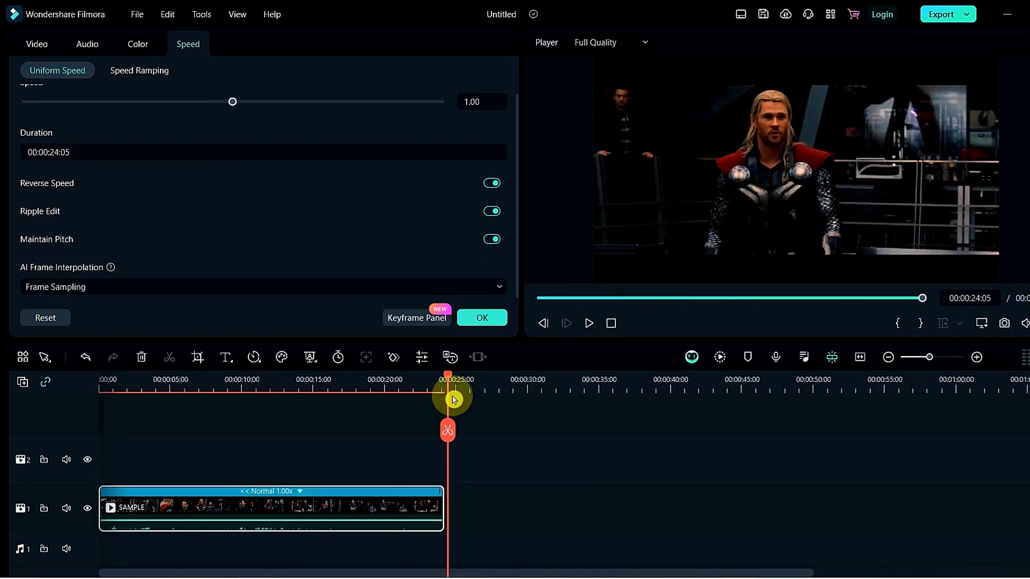
Scrub the reversed SAMPLE clip back to 00:00:07:19 and review its Uniform Speed options
{"action": "left_click_drag", "start_coordinate": [453, 395], "coordinate": [212, 421]}
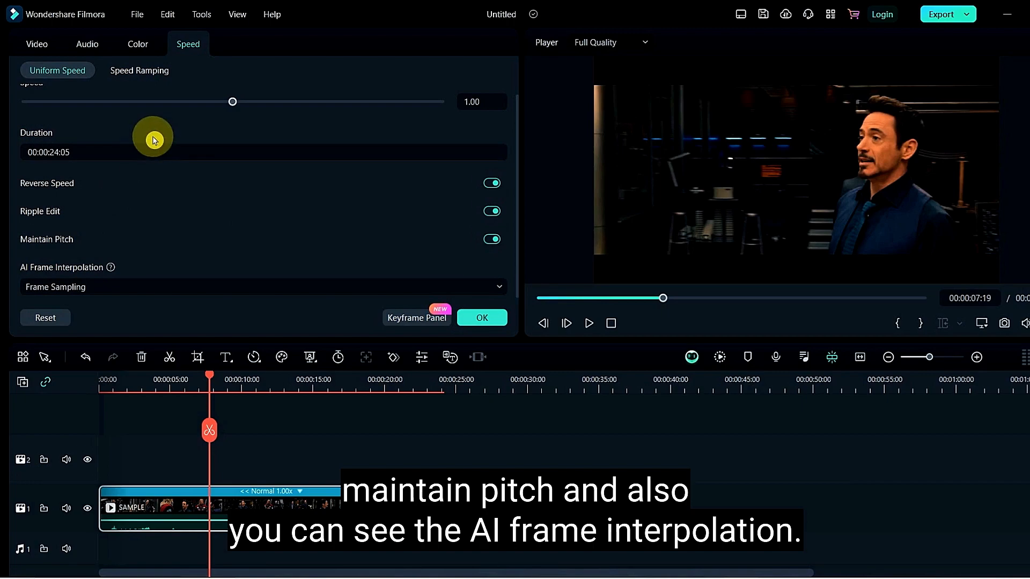
{"action": "scroll", "coordinate": [153, 140], "scroll_direction": "up", "scroll_amount": 1}
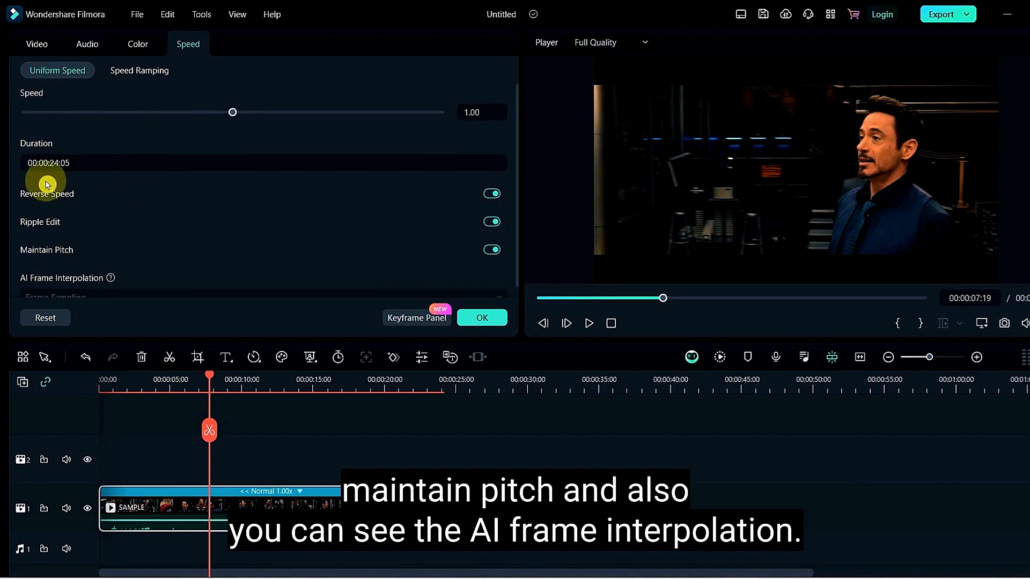
{"action": "scroll", "coordinate": [69, 213], "scroll_direction": "down", "scroll_amount": 1}
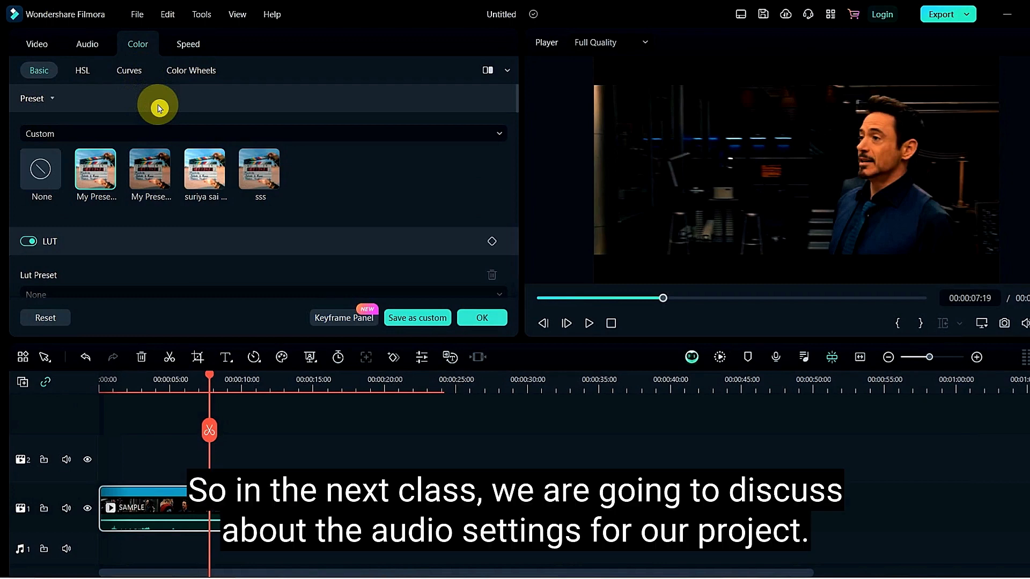
{"action": "left_click", "coordinate": [191, 44]}
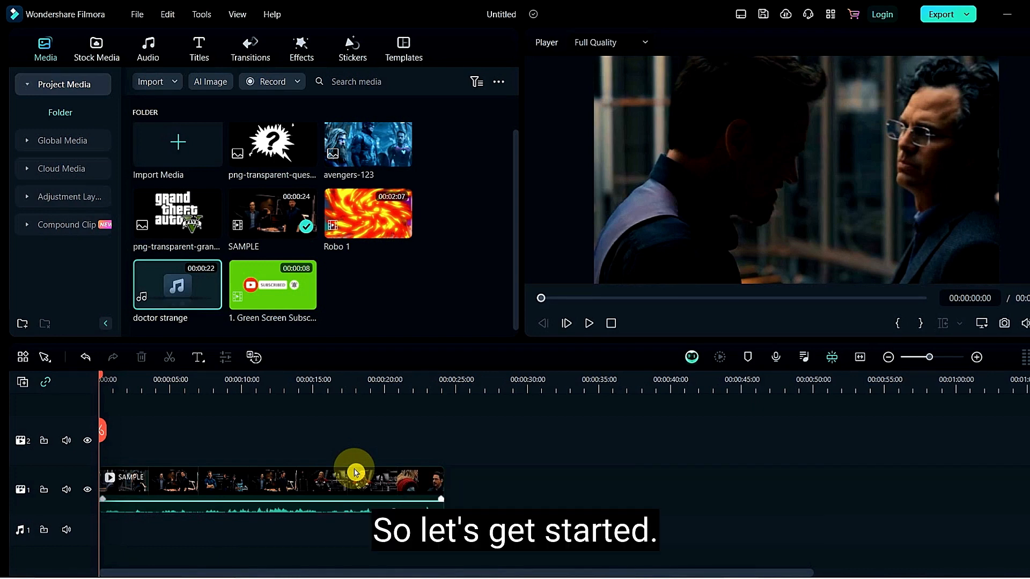
Browse the title library's categories and show the Cinematic titles
{"action": "left_click", "coordinate": [211, 57]}
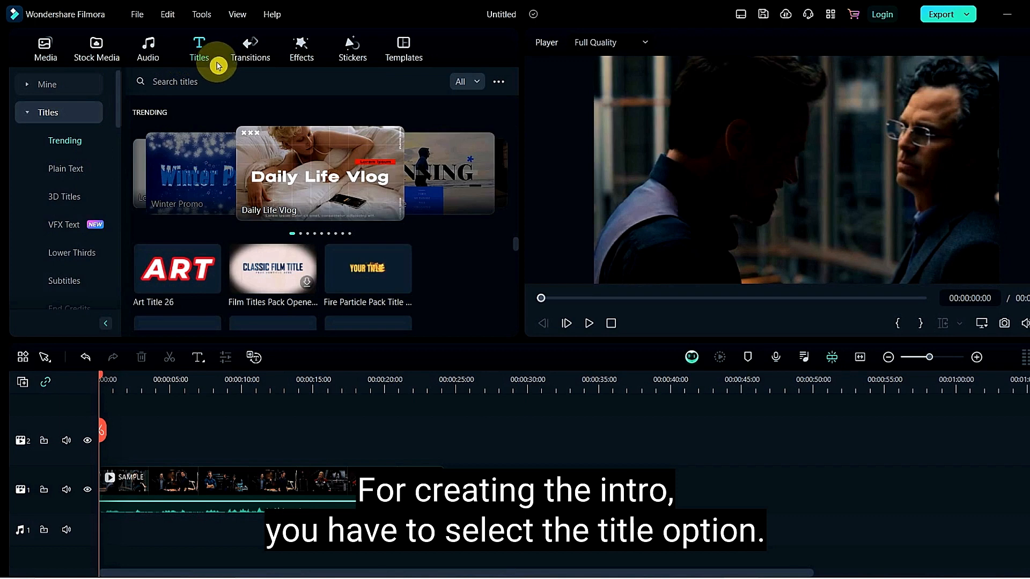
{"action": "scroll", "coordinate": [47, 207], "scroll_direction": "down", "scroll_amount": 1}
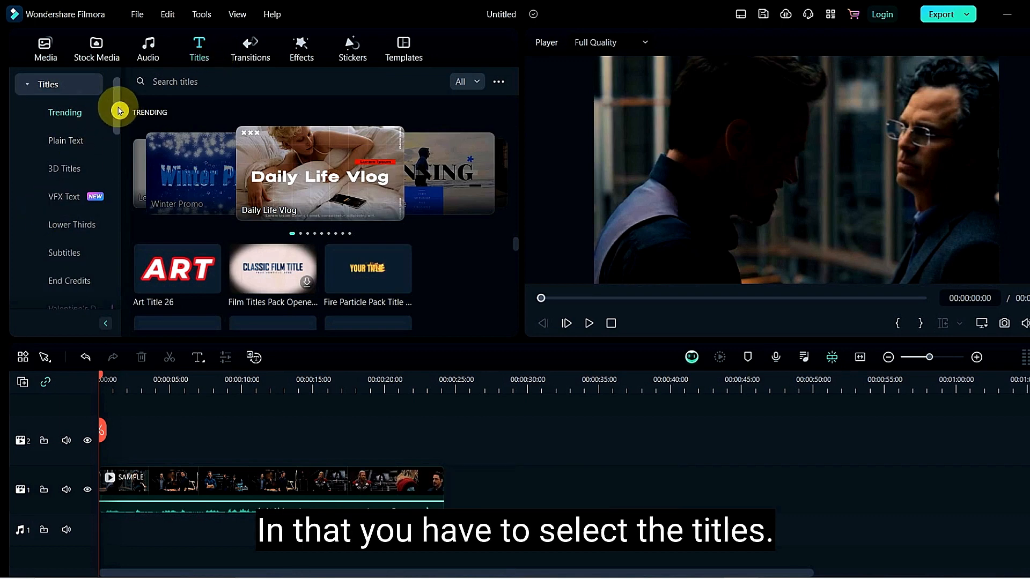
{"action": "left_click_drag", "start_coordinate": [118, 108], "coordinate": [119, 95]}
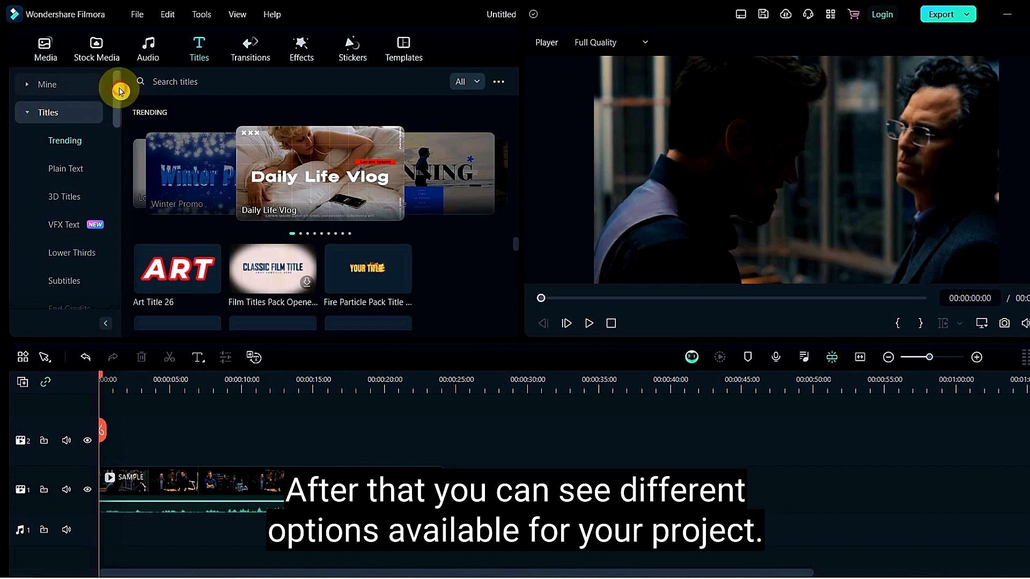
{"action": "left_click_drag", "start_coordinate": [120, 91], "coordinate": [120, 168]}
{"action": "left_click", "coordinate": [70, 254]}
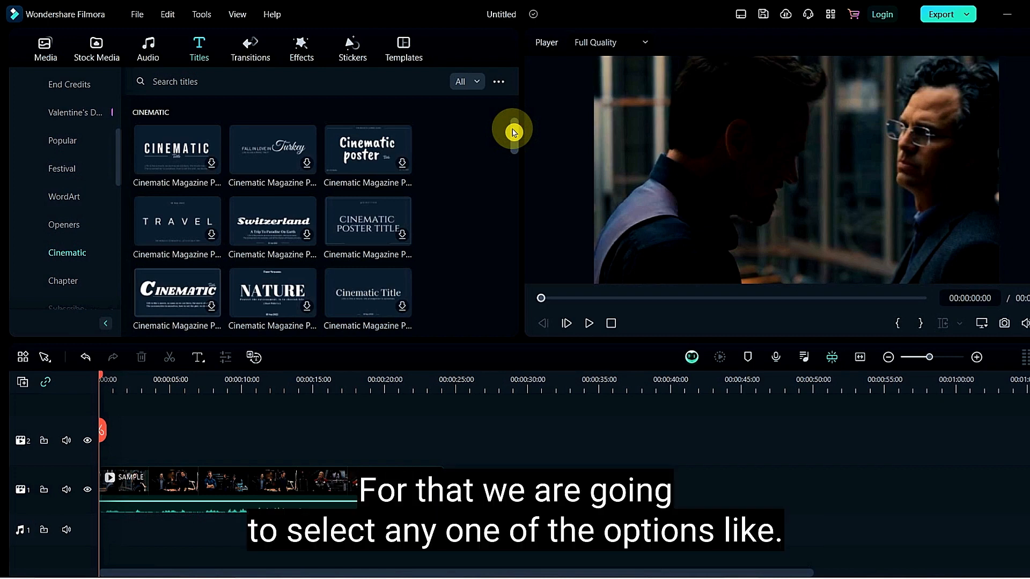
Preview a Realistic Cinematic Effect title and insert the Mage Battle opener at the start of video track 1, ahead of the SAMPLE clip
{"action": "left_click_drag", "start_coordinate": [513, 131], "coordinate": [534, 228]}
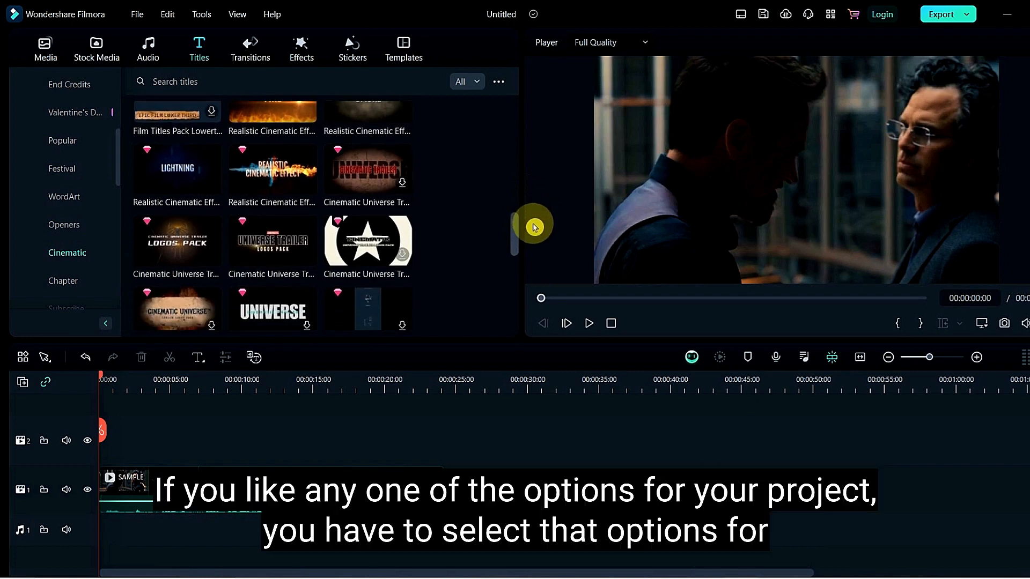
{"action": "left_click", "coordinate": [273, 169]}
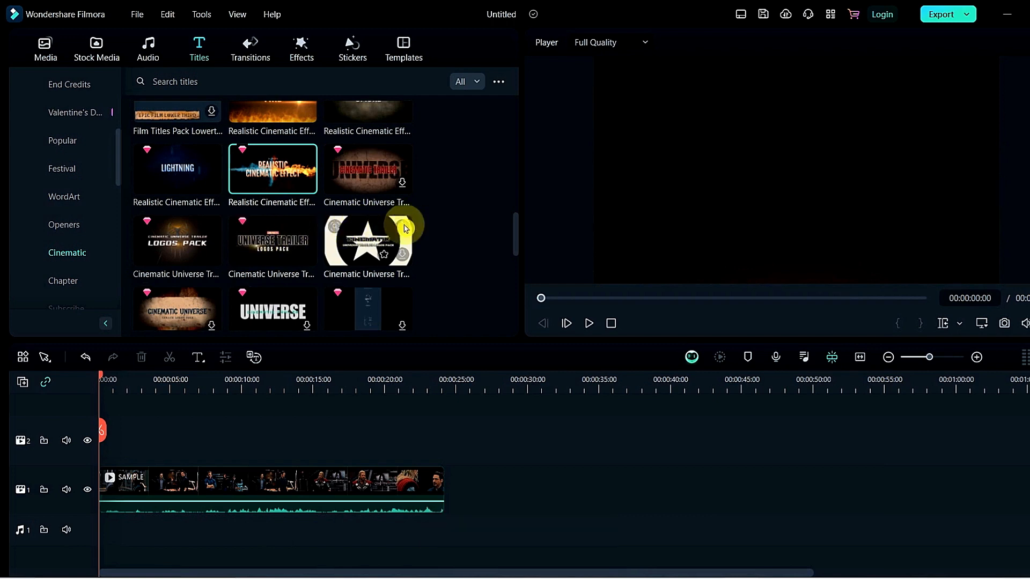
{"action": "mouse_move", "coordinate": [514, 229]}
{"action": "left_mouse_down"}
{"action": "mouse_move", "coordinate": [526, 315]}
{"action": "mouse_move", "coordinate": [515, 304]}
{"action": "mouse_move", "coordinate": [515, 230]}
{"action": "left_mouse_up"}
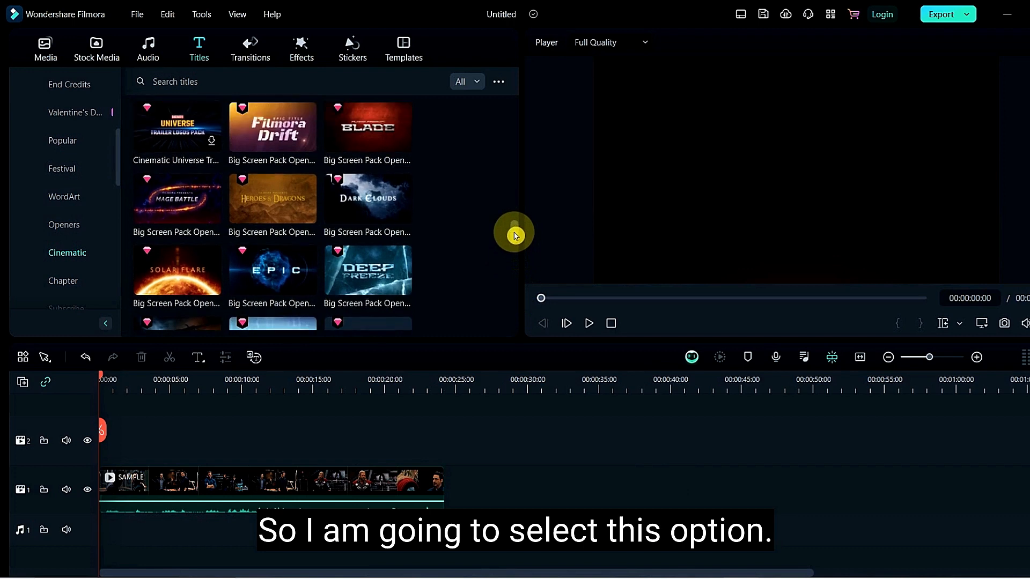
{"action": "mouse_move", "coordinate": [183, 198]}
{"action": "left_click_drag", "start_coordinate": [182, 198], "coordinate": [102, 488]}
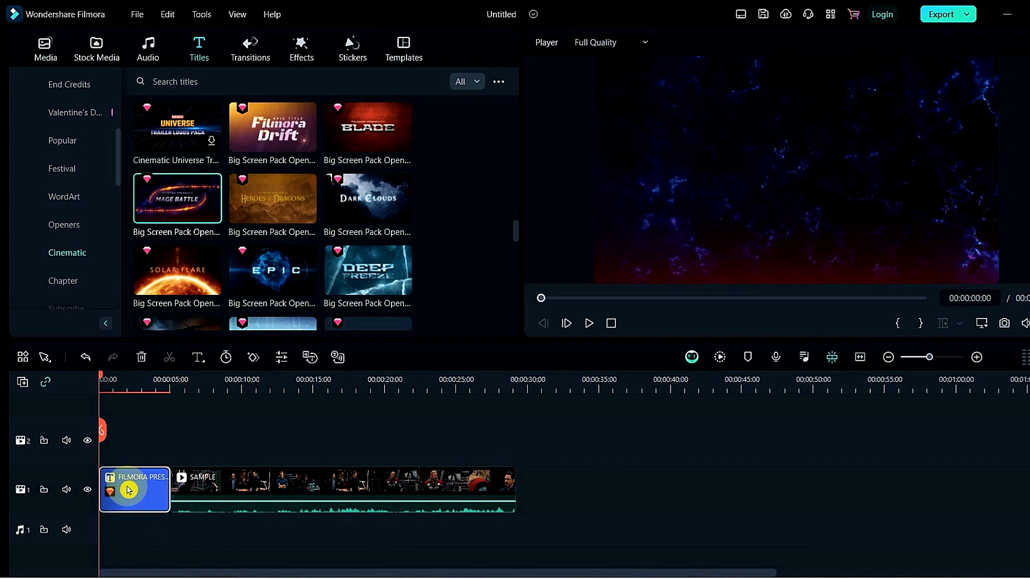
Replace the FILMORA PRESENTS text in the opener title with UDEMY COURSE
{"action": "double_click", "coordinate": [128, 490]}
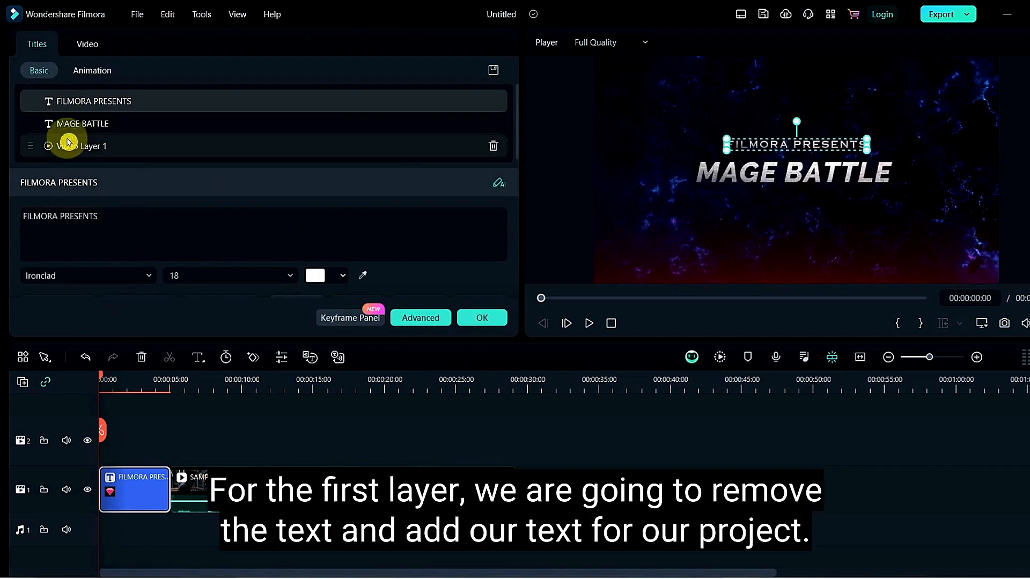
{"action": "double_click", "coordinate": [121, 217]}
{"action": "key", "text": "ctrl+a"}
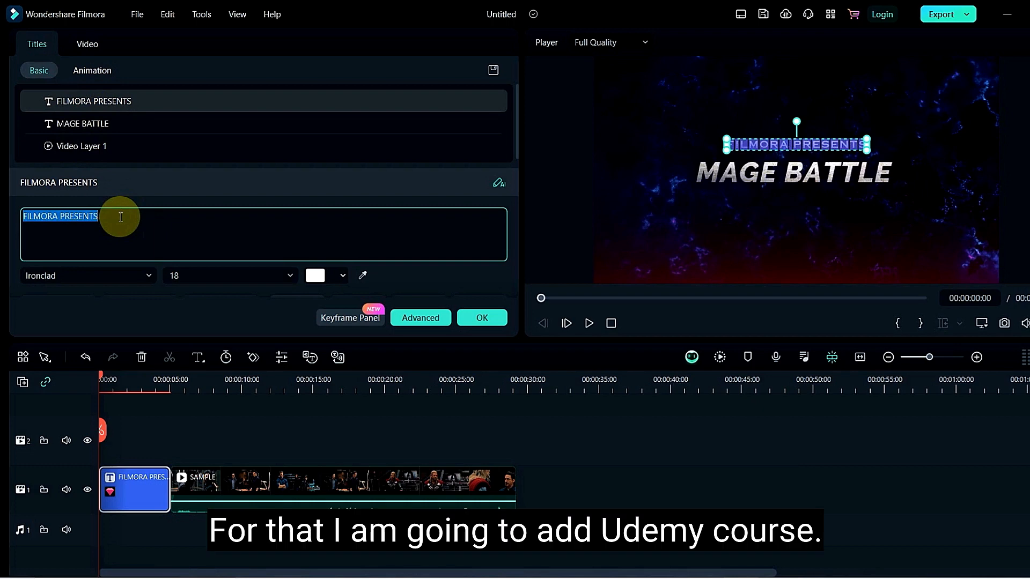
{"action": "key", "text": "BackSpace"}
{"action": "type", "text": "U"}
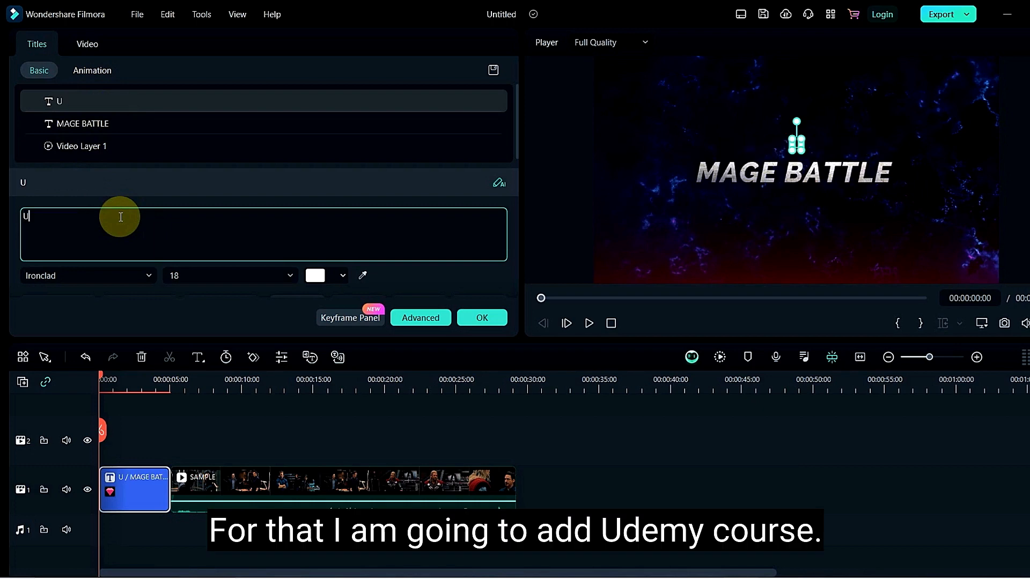
{"action": "type", "text": "DEMY COURSE"}
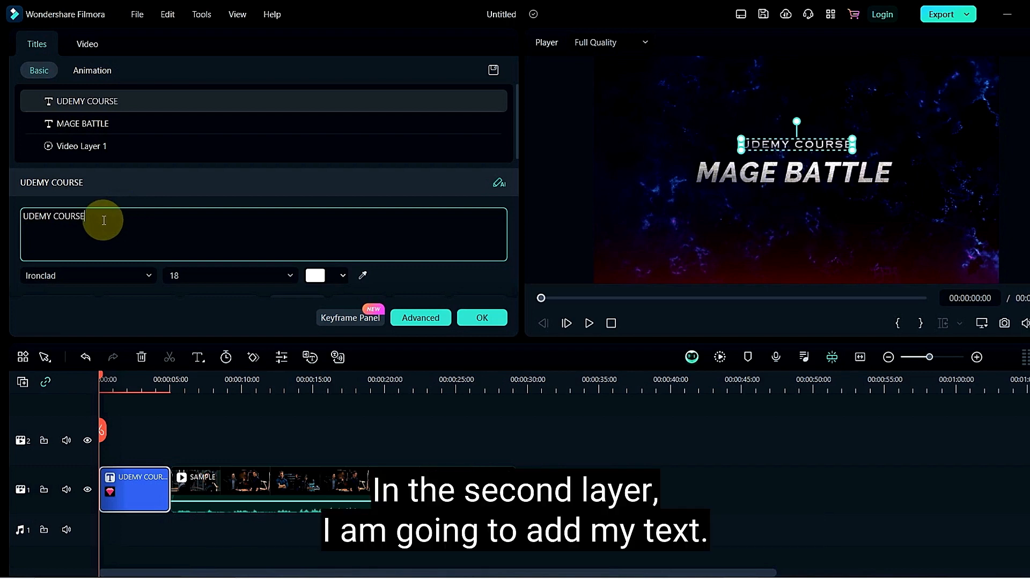
Replace the MAGE BATTLE text with VIDEO EDITING and center it beneath the UDEMY COURSE line
{"action": "left_click", "coordinate": [111, 125]}
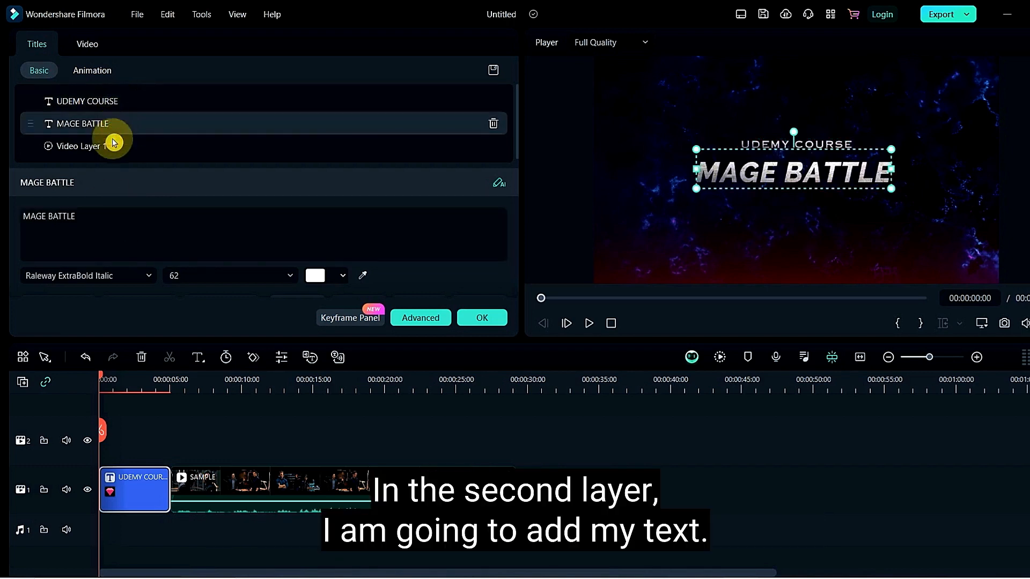
{"action": "triple_click", "coordinate": [107, 208]}
{"action": "key", "text": "BackSpace"}
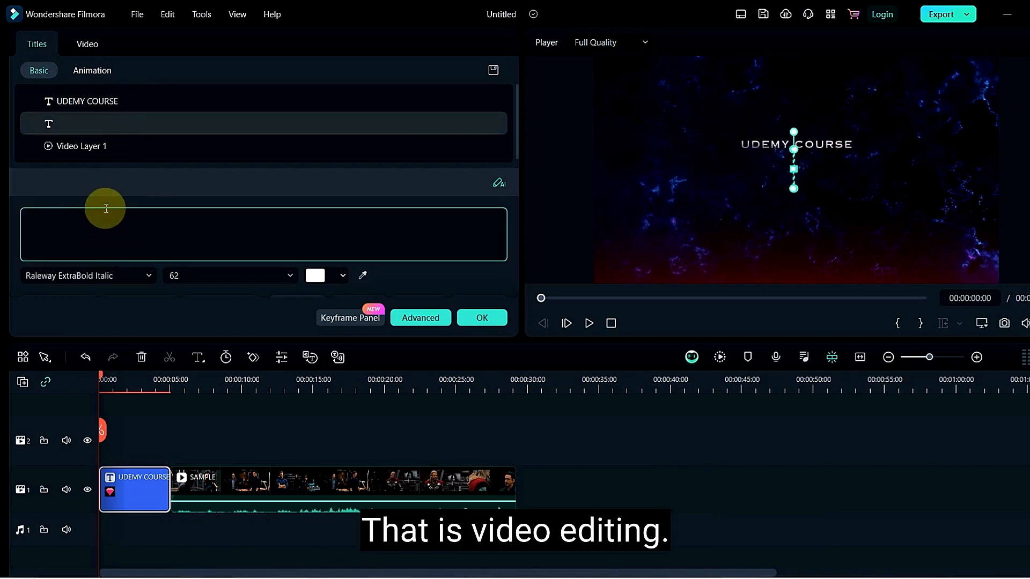
{"action": "type", "text": "V"}
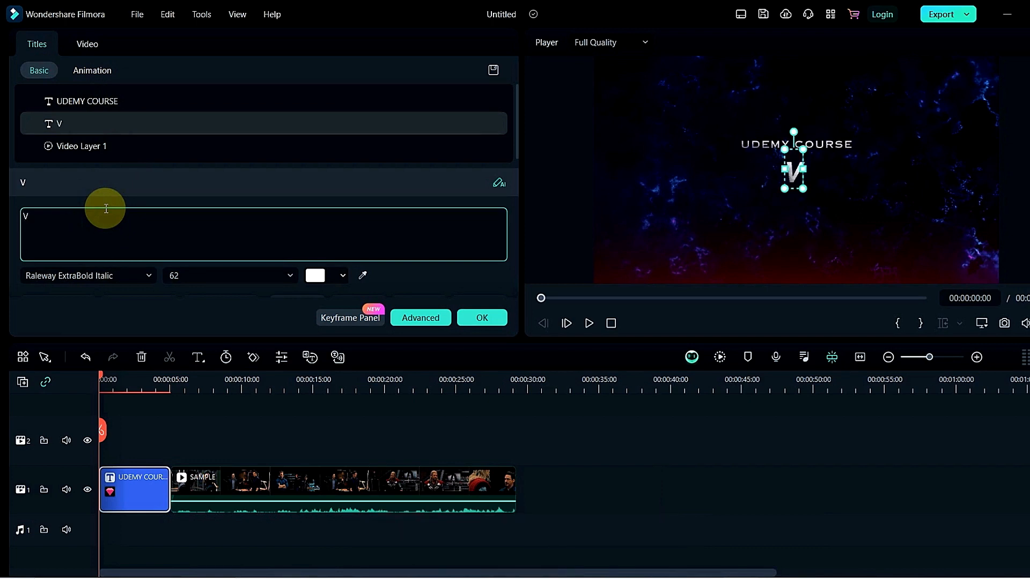
{"action": "type", "text": "IDEO EDITING"}
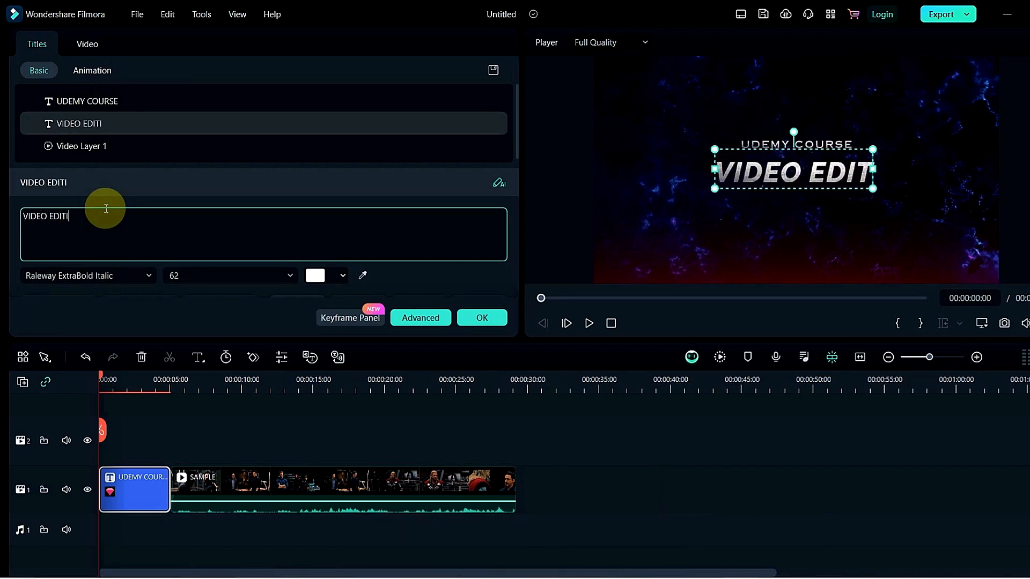
{"action": "left_click_drag", "start_coordinate": [731, 165], "coordinate": [728, 168]}
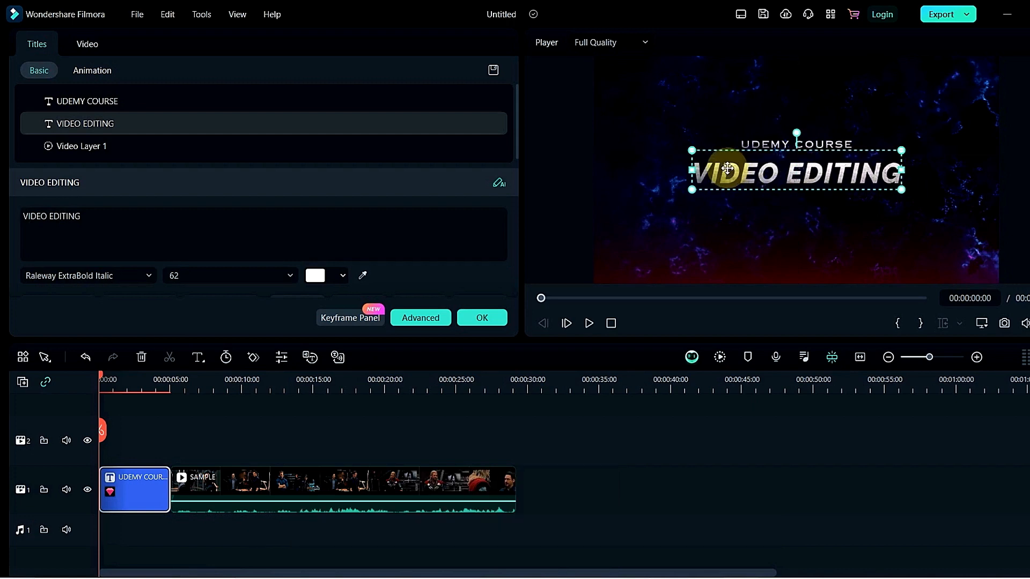
Browse the available fonts for the VIDEO EDITING text, including Noto Sans Bold
{"action": "left_click", "coordinate": [89, 201]}
{"action": "scroll", "coordinate": [141, 375], "scroll_direction": "down", "scroll_amount": 10}
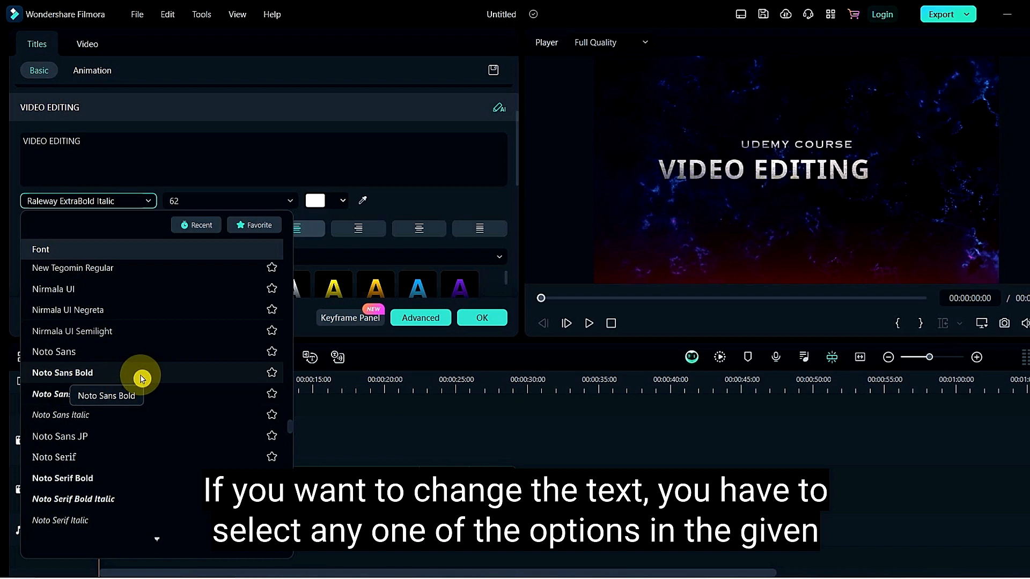
{"action": "scroll", "coordinate": [141, 379], "scroll_direction": "up", "scroll_amount": 9}
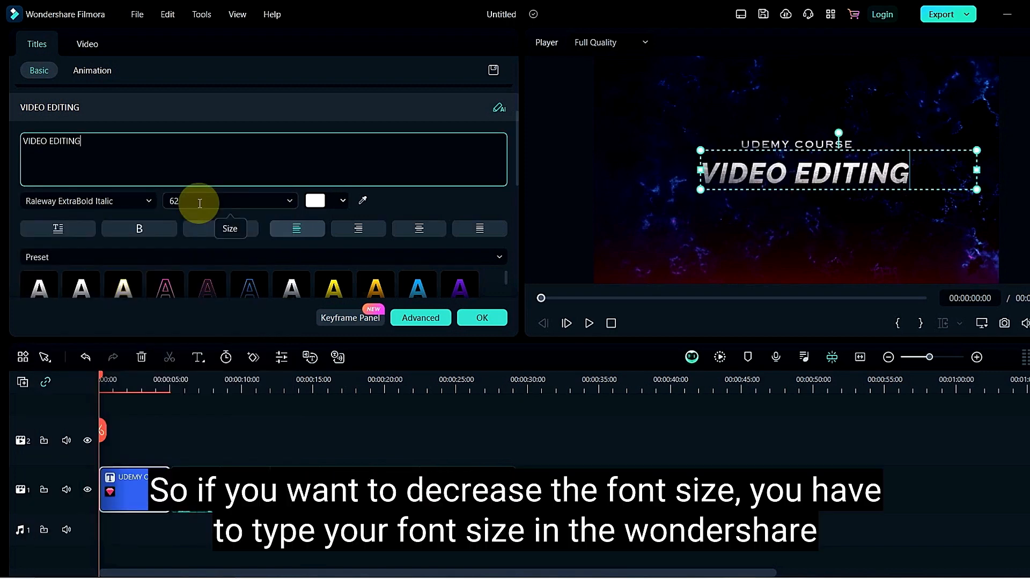
Set the font size of the VIDEO EDITING text to 65
{"action": "double_click", "coordinate": [200, 203]}
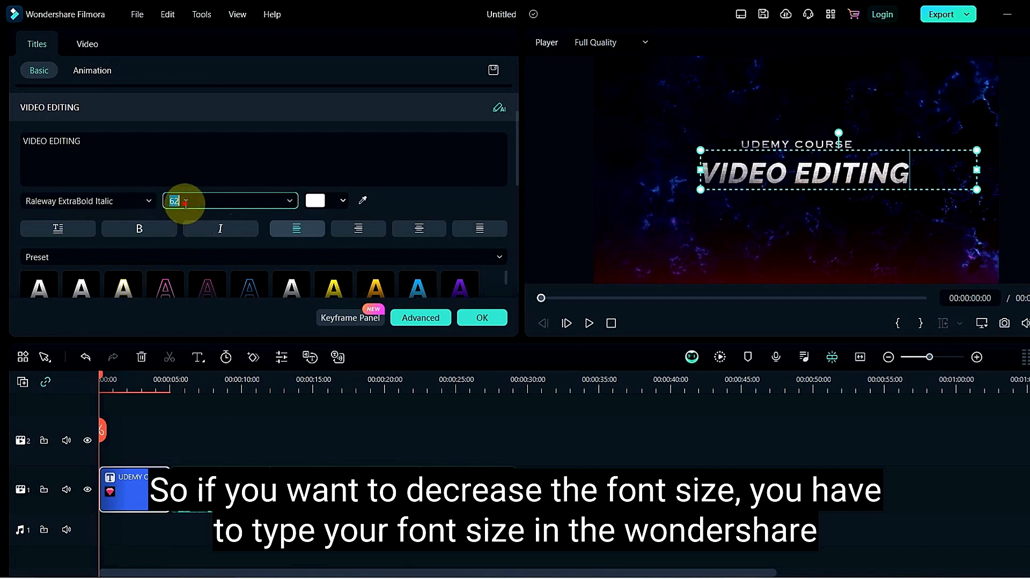
{"action": "key", "text": "BackSpace"}
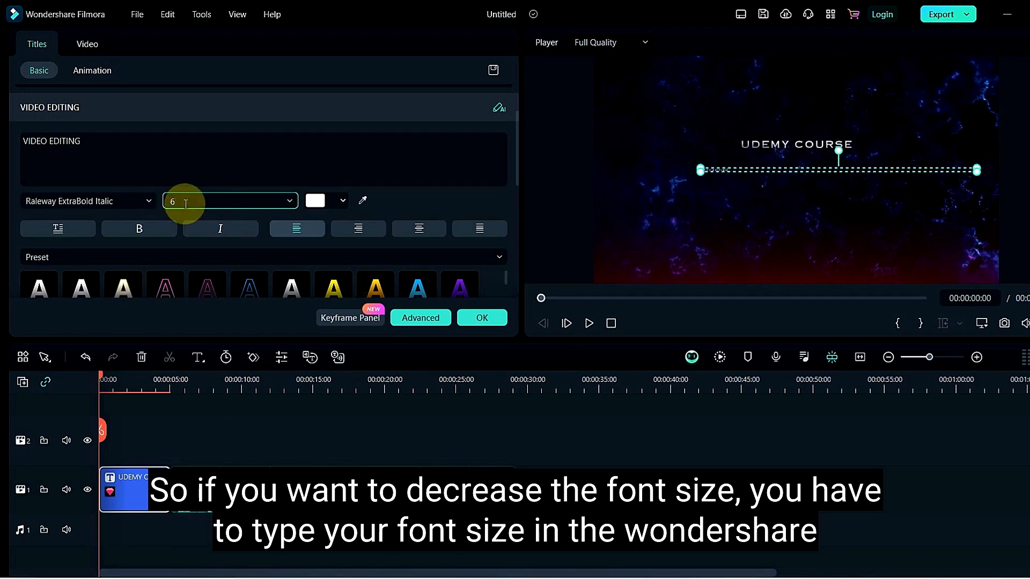
{"action": "type", "text": "5"}
Try the yellow and the orange-to-yellow gradient text presets on the VIDEO EDITING text
{"action": "scroll", "coordinate": [409, 202], "scroll_direction": "down", "scroll_amount": 2}
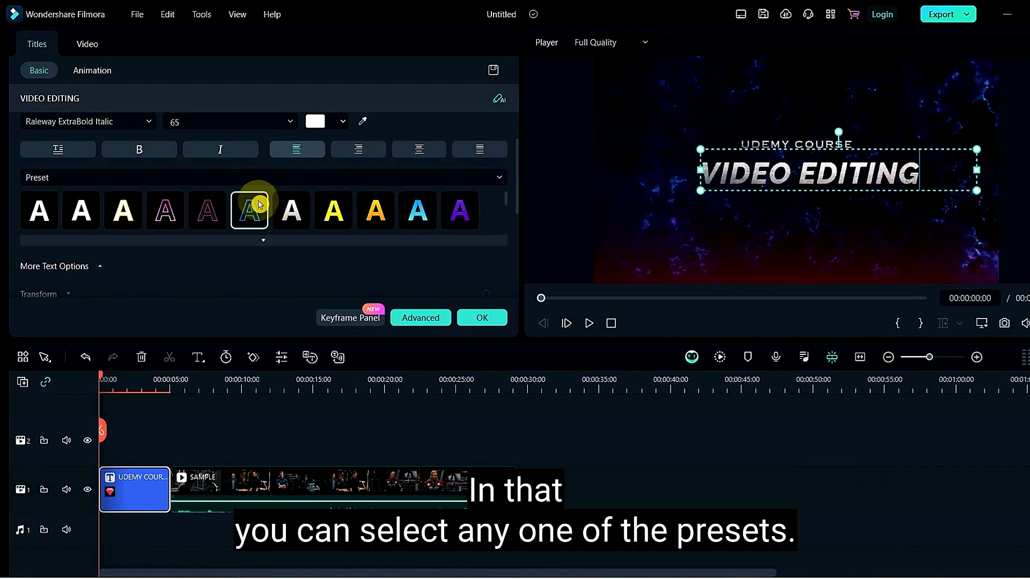
{"action": "left_click", "coordinate": [333, 217]}
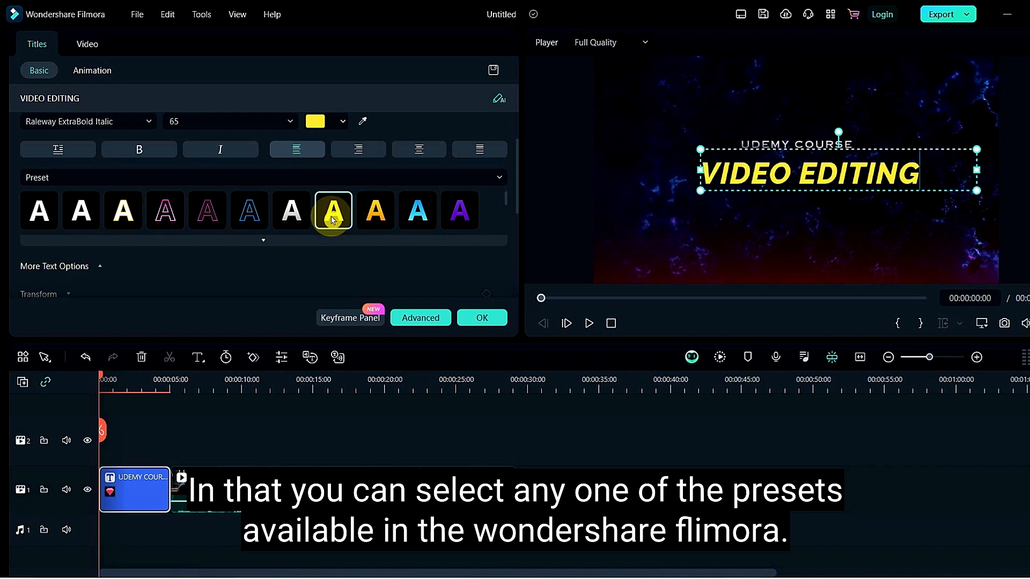
{"action": "left_click", "coordinate": [376, 211]}
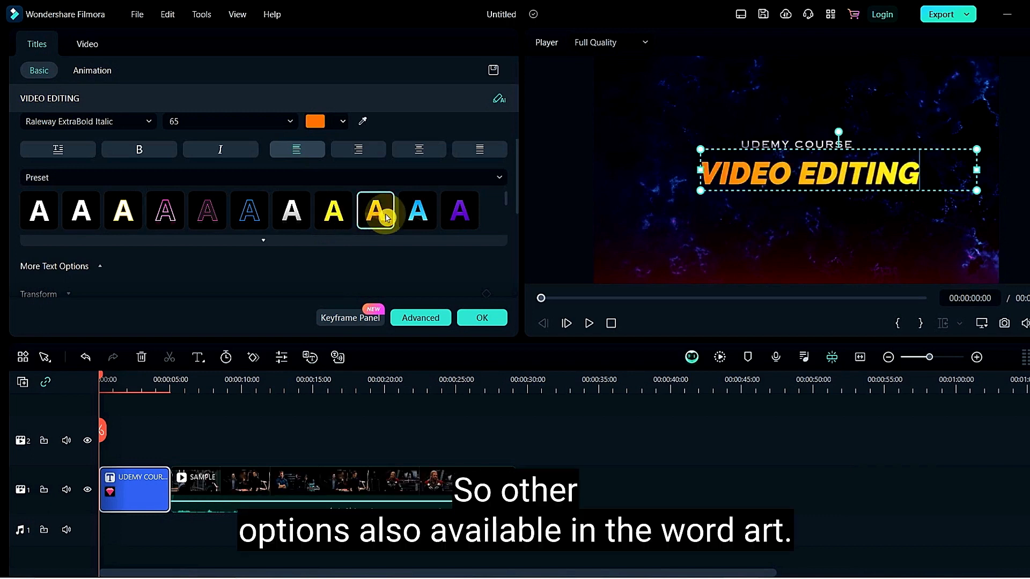
Apply the white-and-yellow WordArt style with a blue outline to the VIDEO EDITING text and look through the remaining styles
{"action": "left_click", "coordinate": [163, 178]}
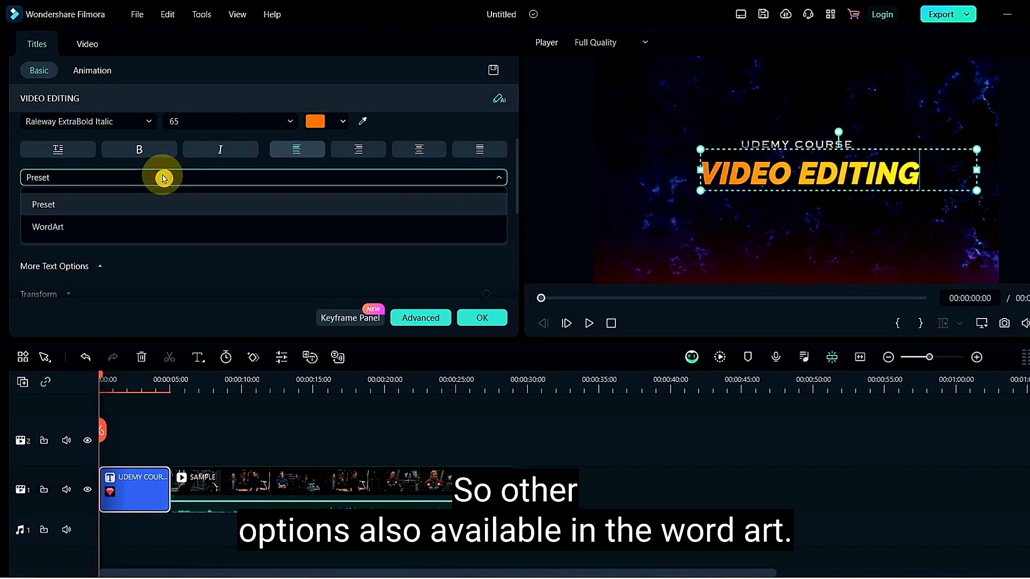
{"action": "left_click", "coordinate": [103, 226]}
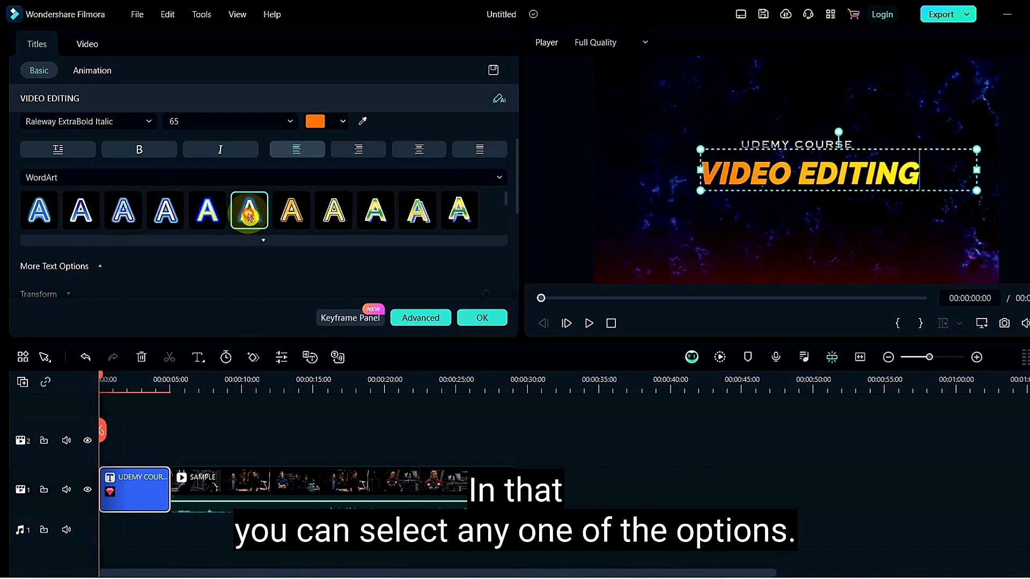
{"action": "left_click", "coordinate": [210, 213]}
{"action": "left_click", "coordinate": [236, 213]}
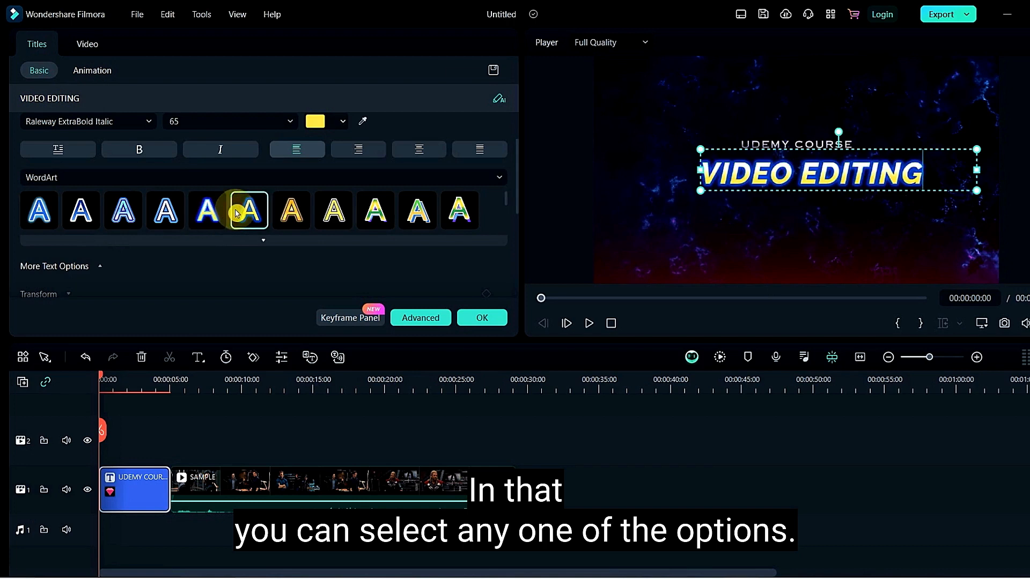
{"action": "scroll", "coordinate": [237, 213], "scroll_direction": "down", "scroll_amount": 3}
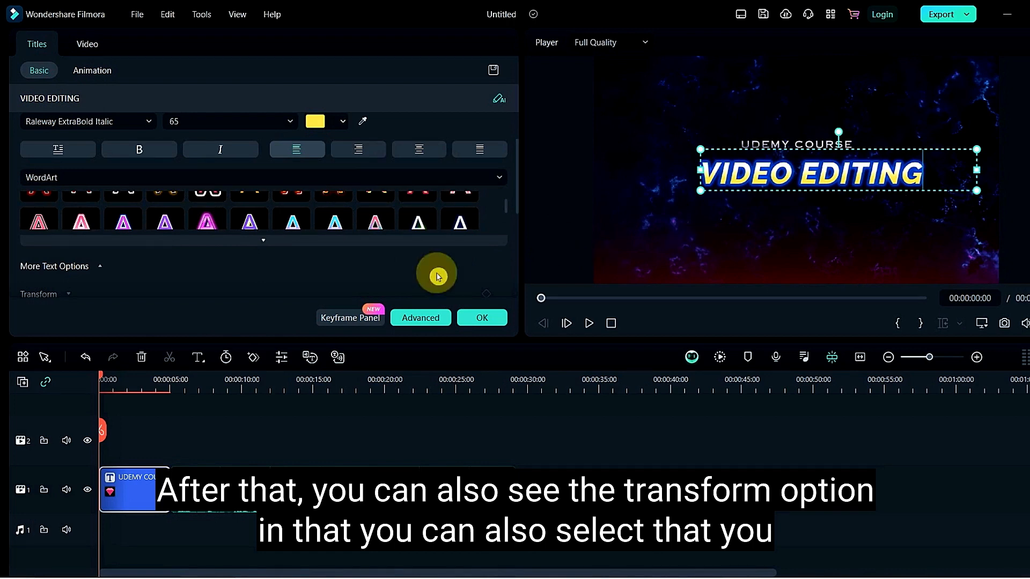
Enlarge the VIDEO EDITING text to a scale of 98.79 and review its remaining transform, compositing and background settings
{"action": "scroll", "coordinate": [268, 248], "scroll_direction": "down", "scroll_amount": 4}
{"action": "scroll", "coordinate": [269, 248], "scroll_direction": "up", "scroll_amount": 3}
{"action": "scroll", "coordinate": [268, 251], "scroll_direction": "down", "scroll_amount": 1}
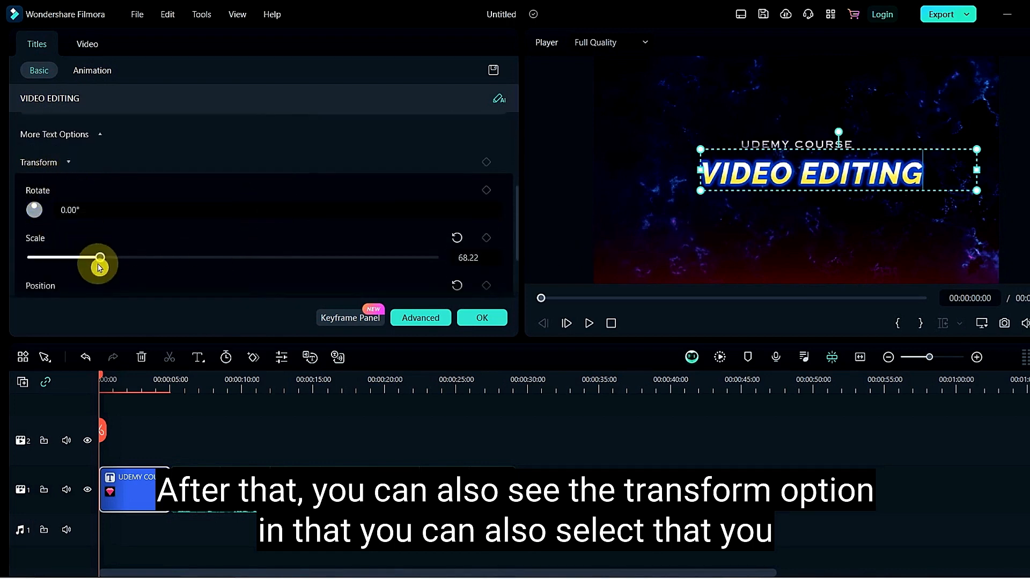
{"action": "left_click_drag", "start_coordinate": [101, 258], "coordinate": [132, 252]}
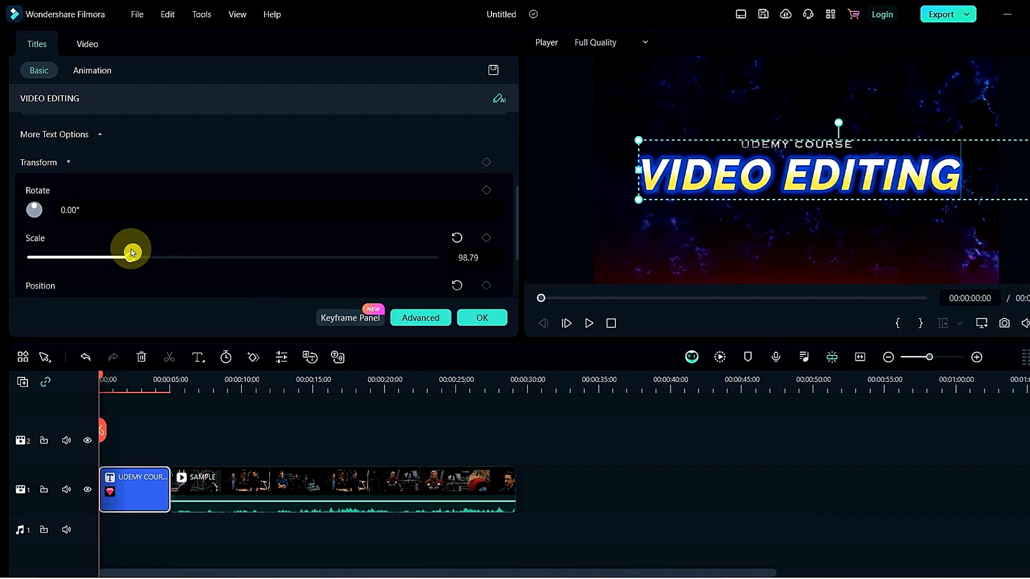
{"action": "scroll", "coordinate": [132, 252], "scroll_direction": "down", "scroll_amount": 2}
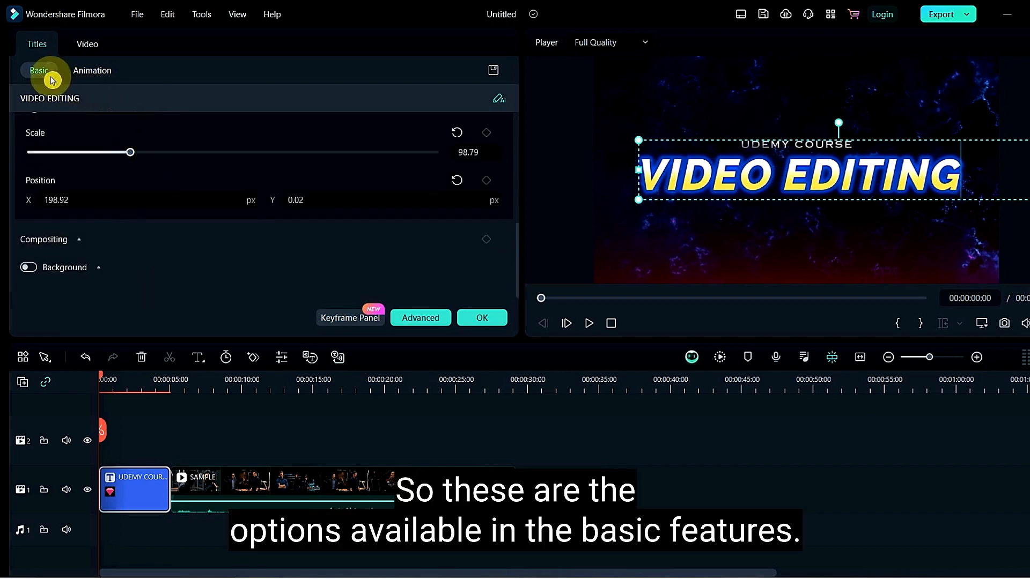
{"action": "scroll", "coordinate": [105, 150], "scroll_direction": "up", "scroll_amount": 3}
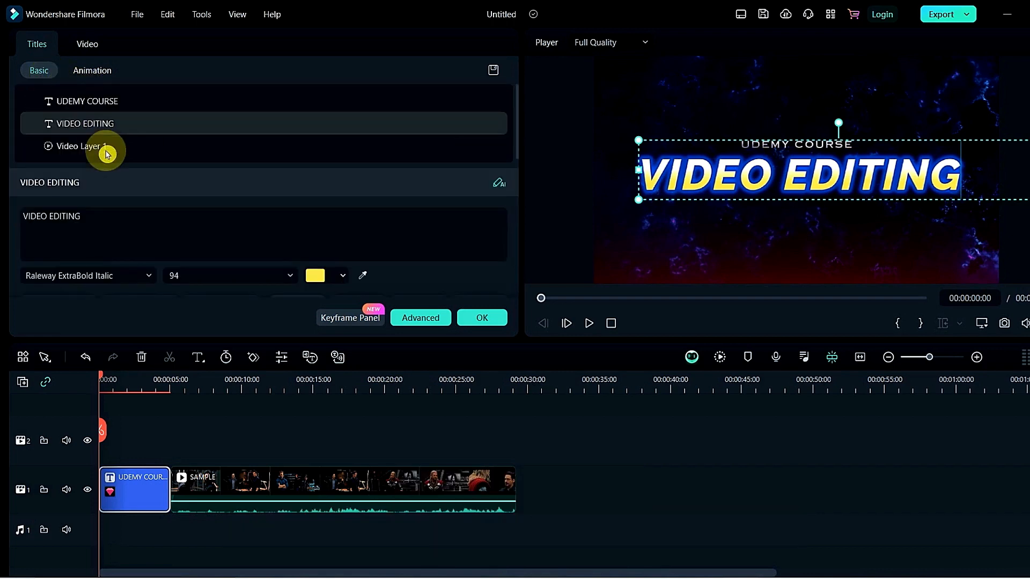
Look through the exit animations available for the title text and try an entrance animation on it
{"action": "left_click", "coordinate": [92, 71]}
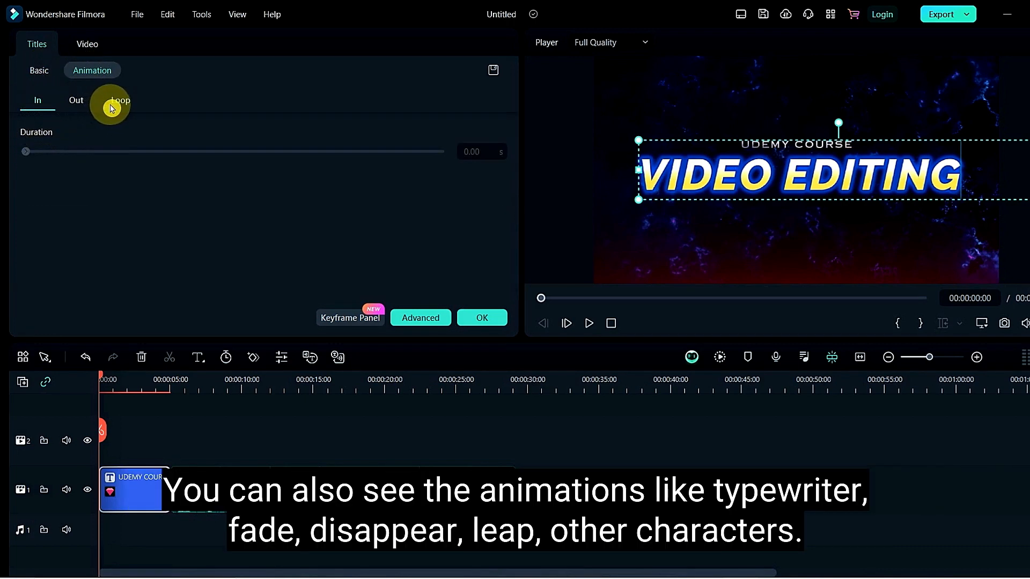
{"action": "left_click", "coordinate": [81, 101]}
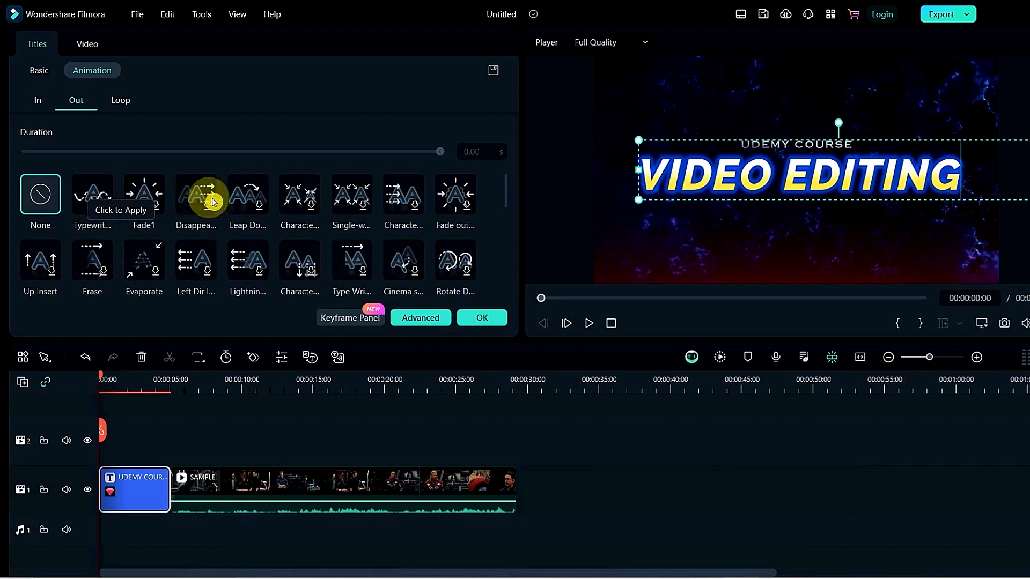
{"action": "left_click", "coordinate": [303, 197]}
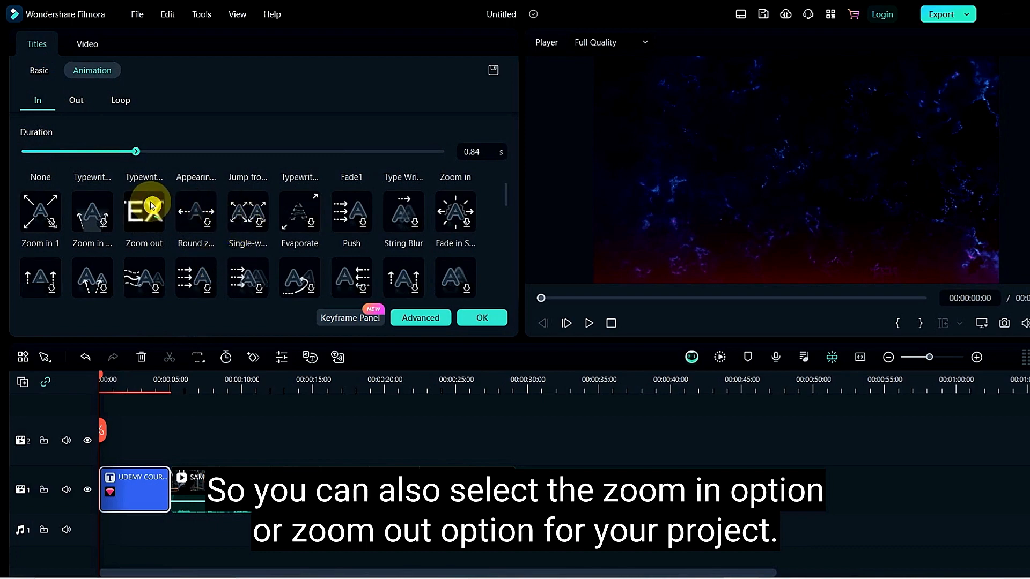
Apply the Zoom out entrance animation to the UDEMY COURSE intro title and play back the opening of the timeline
{"action": "left_click", "coordinate": [154, 233]}
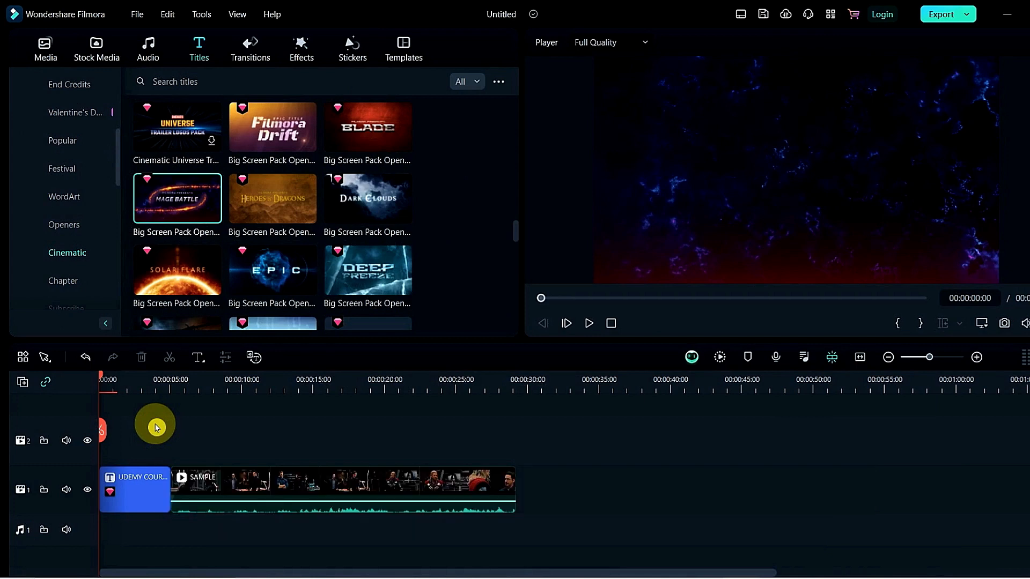
{"action": "key", "text": "space"}
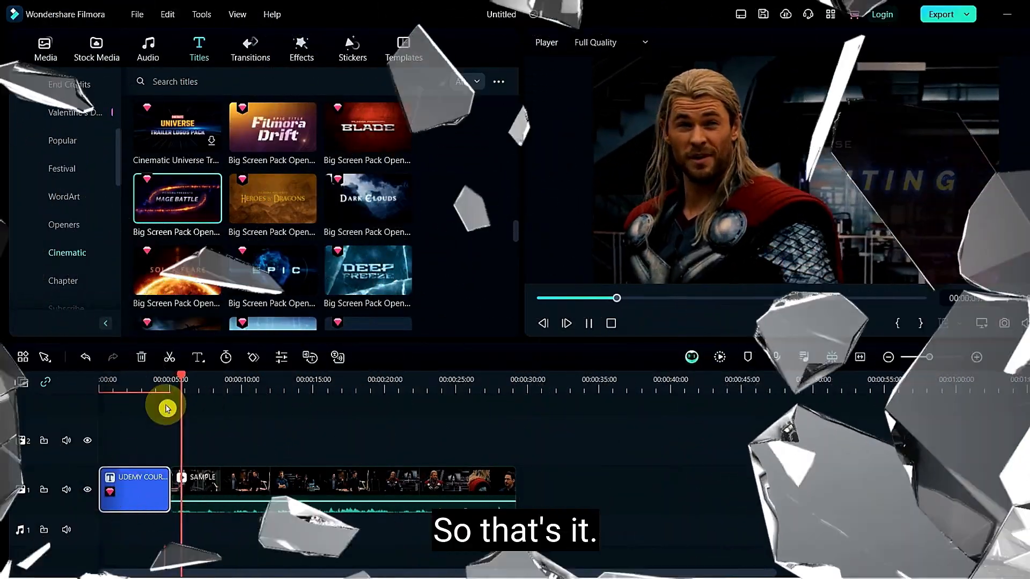
{"action": "key", "text": "space"}
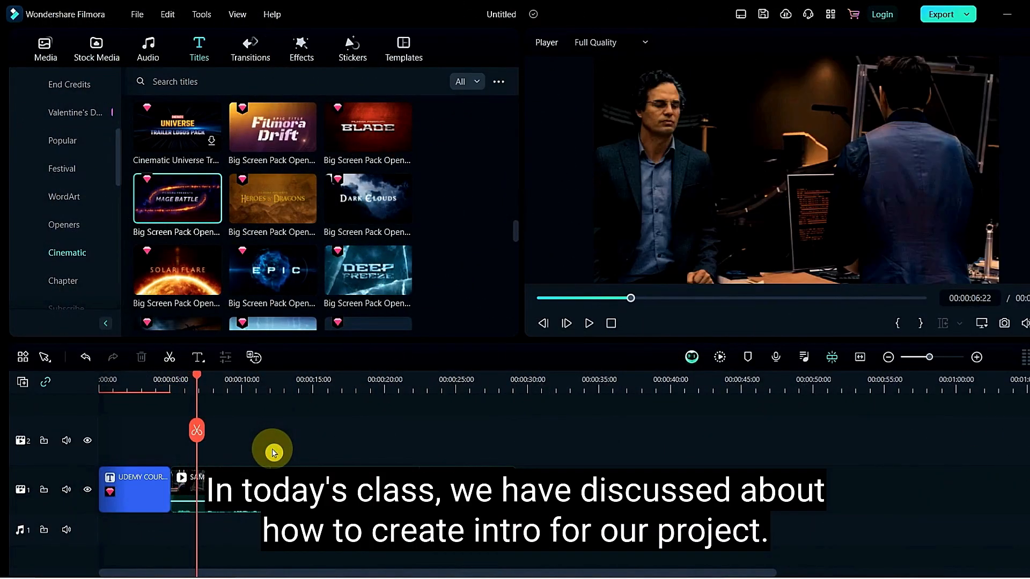
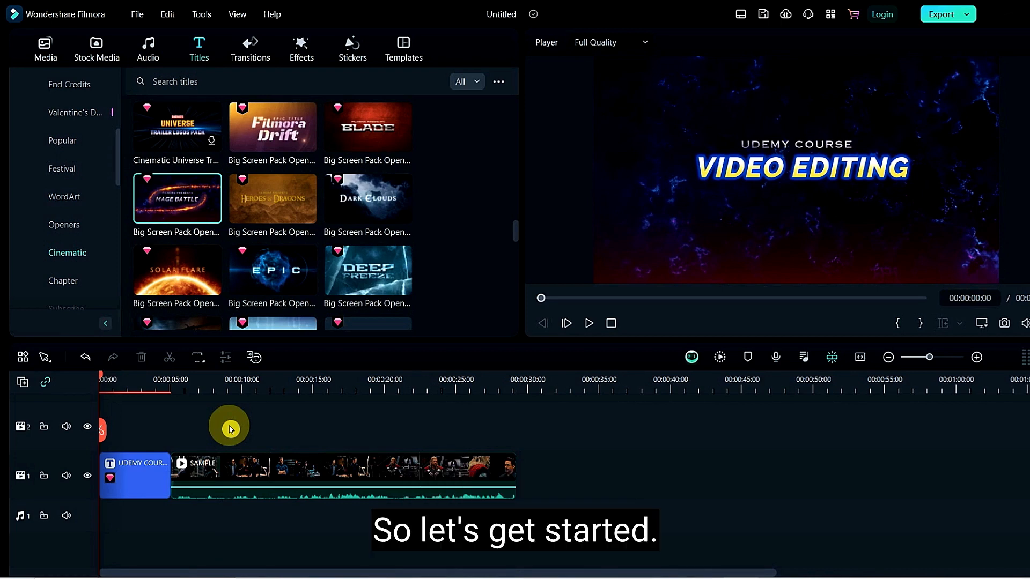
Place the Trending title Big Titles Pack Title 08 on track 2 above the start of the SAMPLE clip and preview it
{"action": "left_click", "coordinate": [197, 46]}
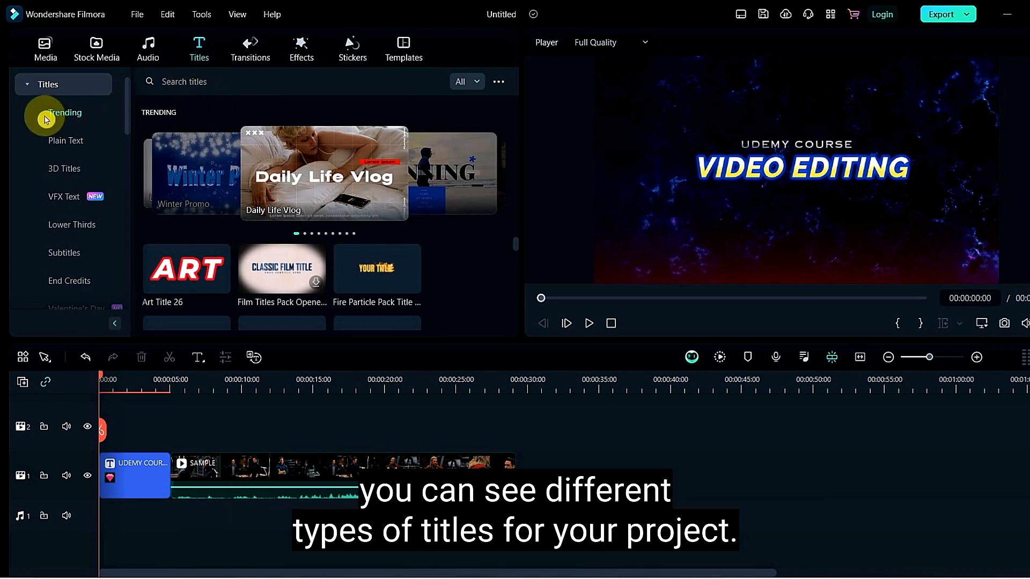
{"action": "left_click_drag", "start_coordinate": [126, 104], "coordinate": [62, 113]}
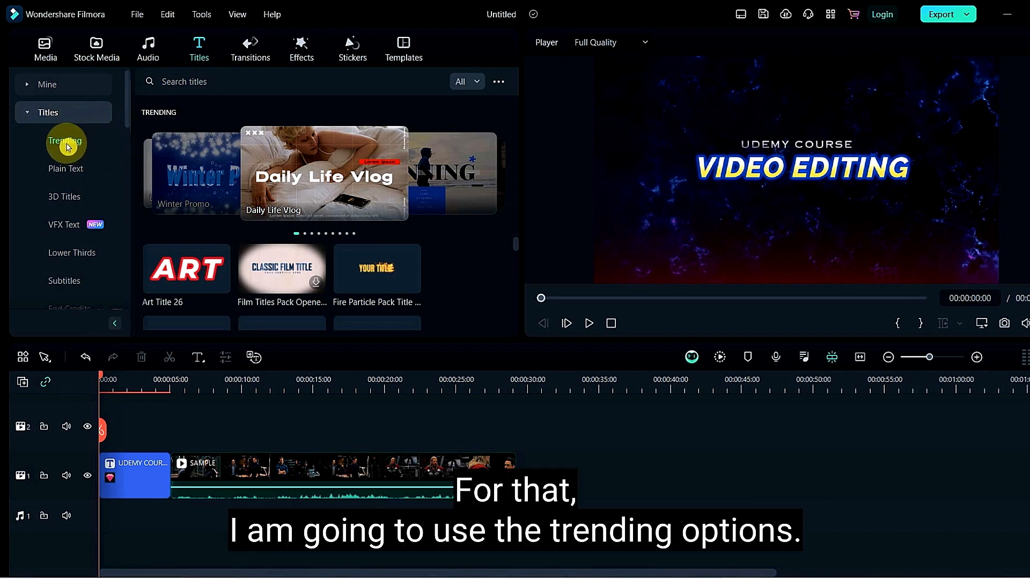
{"action": "mouse_move", "coordinate": [515, 244]}
{"action": "left_mouse_down"}
{"action": "mouse_move", "coordinate": [519, 263]}
{"action": "mouse_move", "coordinate": [517, 238]}
{"action": "left_mouse_up"}
{"action": "left_click", "coordinate": [179, 215]}
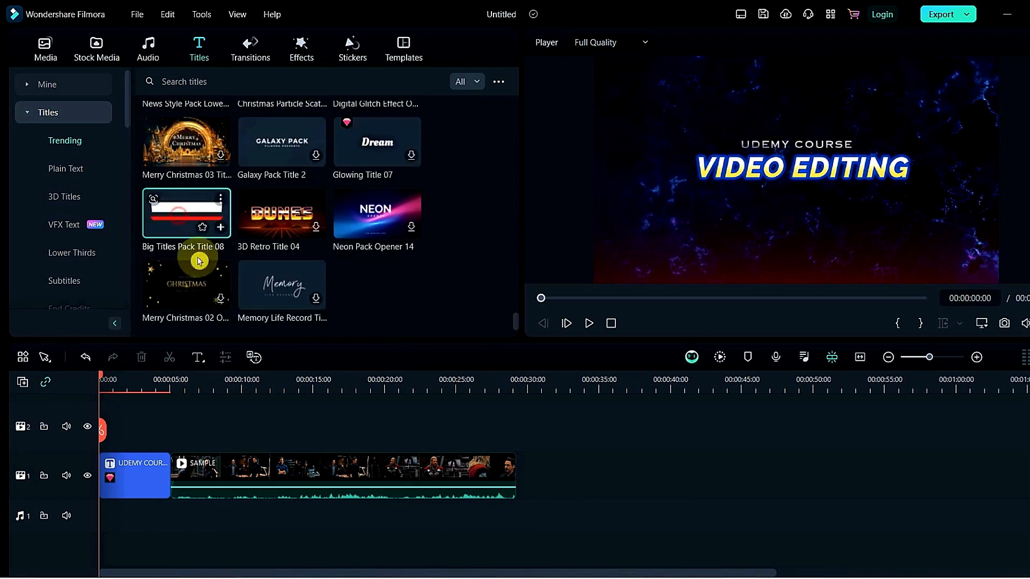
{"action": "left_click_drag", "start_coordinate": [197, 258], "coordinate": [174, 465]}
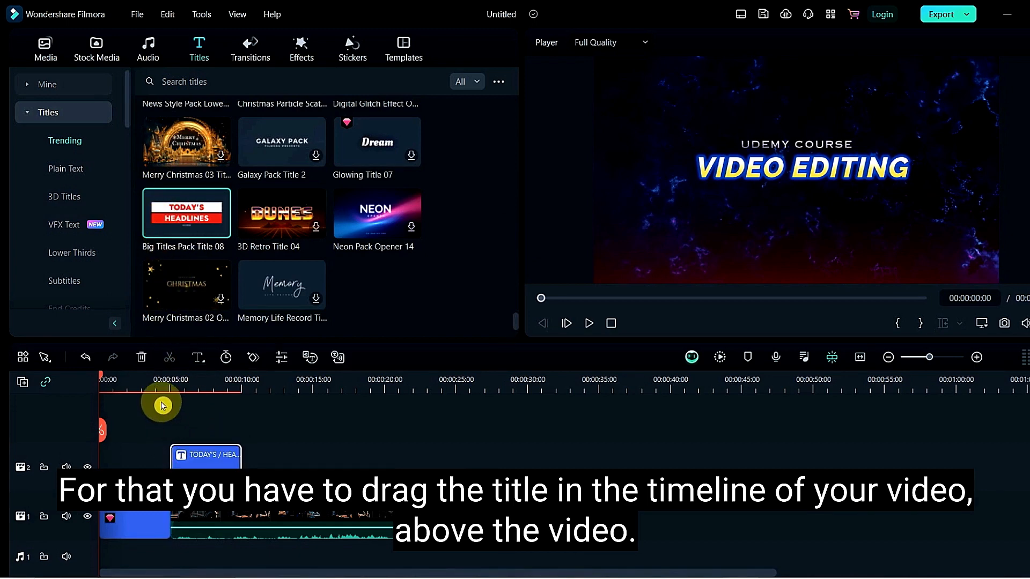
{"action": "key", "text": "space"}
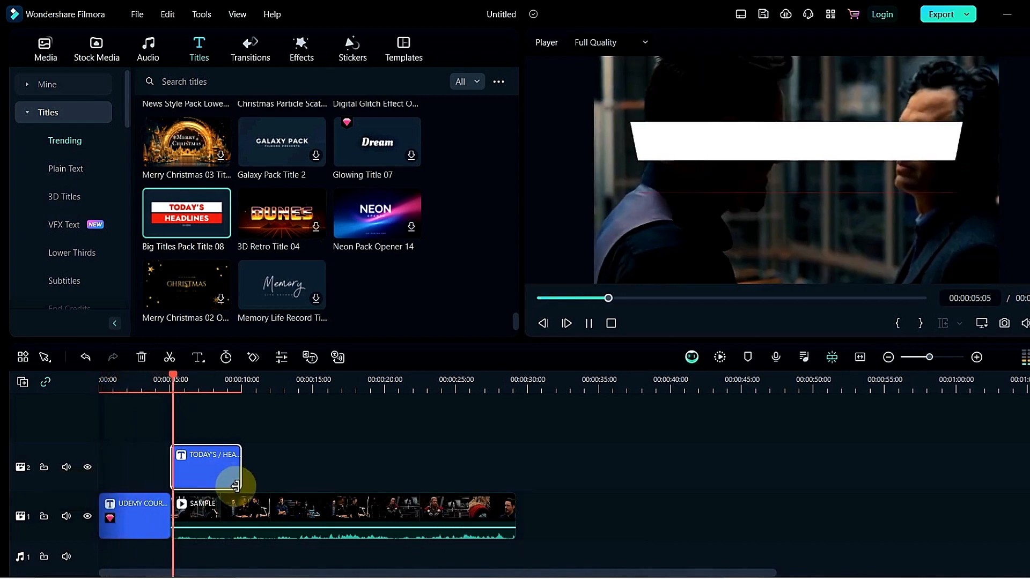
{"action": "key", "text": "space"}
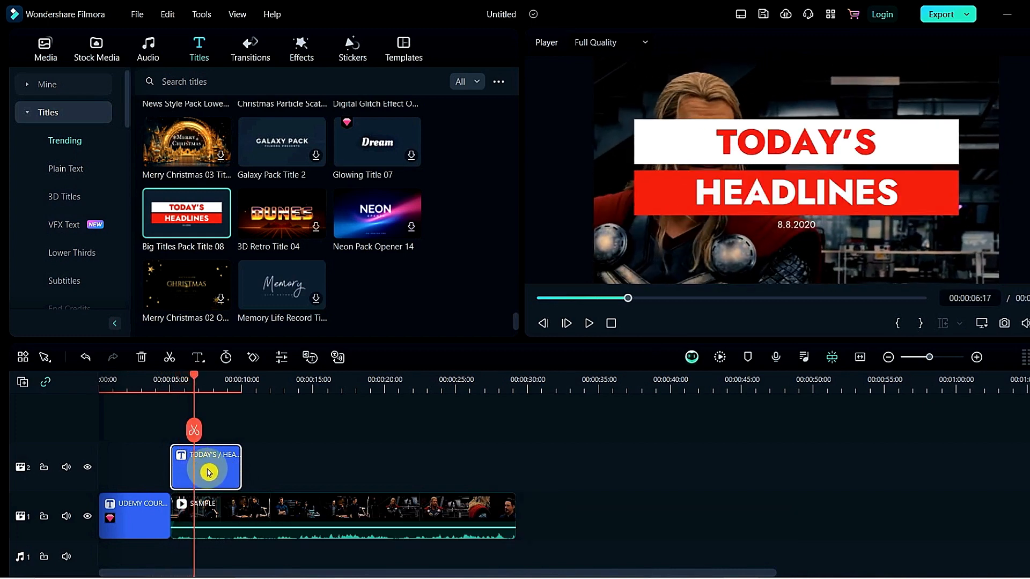
Change the headline title's text lines to FILMMORA, VIDEO EDITOR and 8.8.2024
{"action": "double_click", "coordinate": [208, 472]}
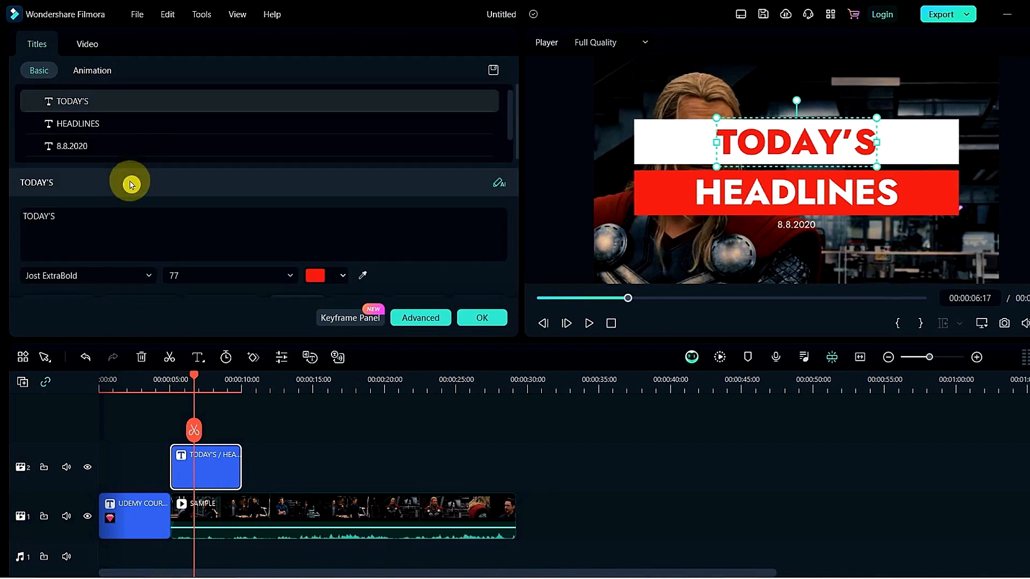
{"action": "double_click", "coordinate": [123, 212]}
{"action": "key", "text": "BackSpace"}
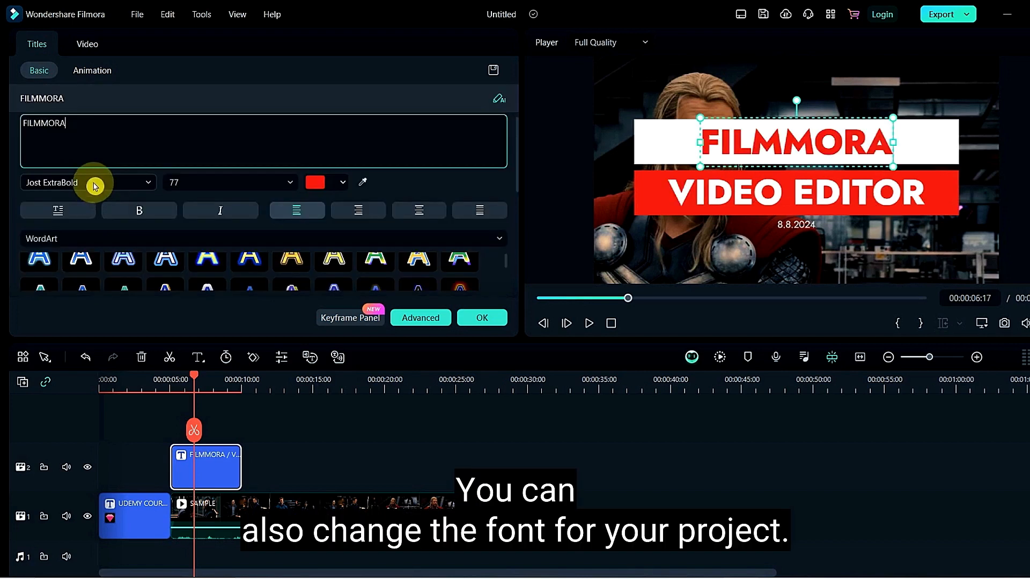
Set the FILMMORA line's font to Gadugi Bold and apply a yellow WordArt style with a dark outline
{"action": "left_click", "coordinate": [92, 182]}
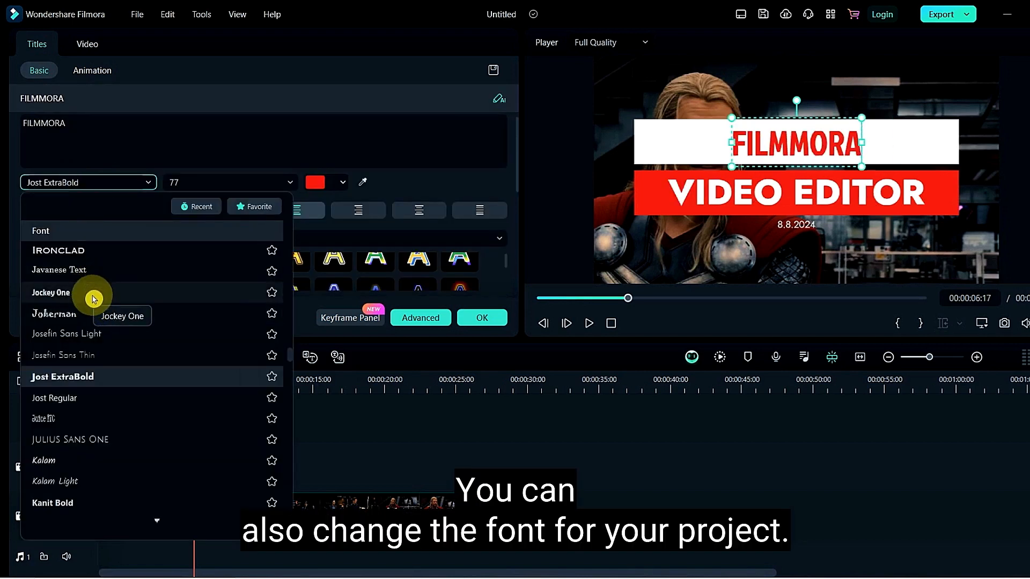
{"action": "scroll", "coordinate": [91, 289], "scroll_direction": "up", "scroll_amount": 10}
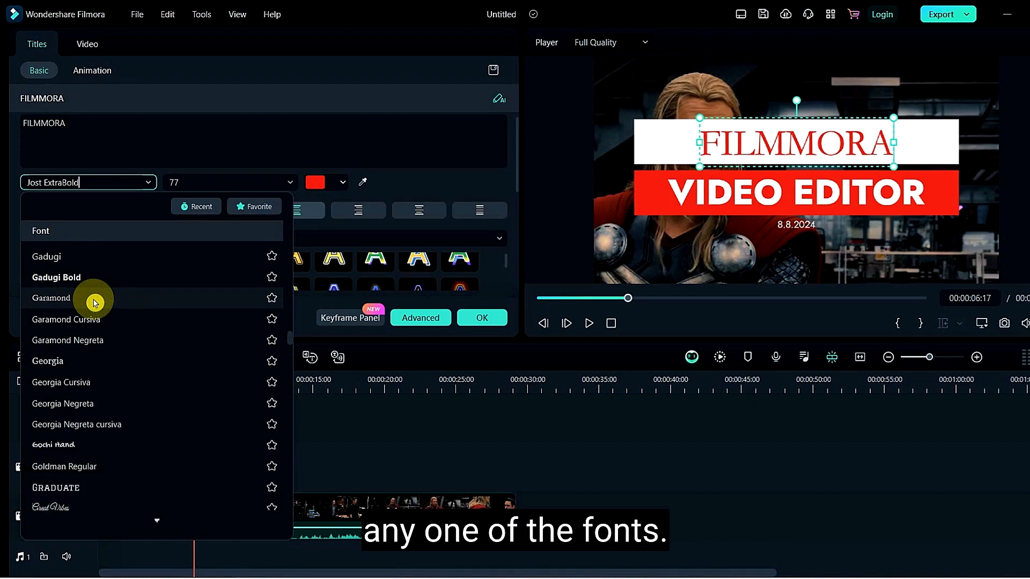
{"action": "left_click", "coordinate": [71, 278]}
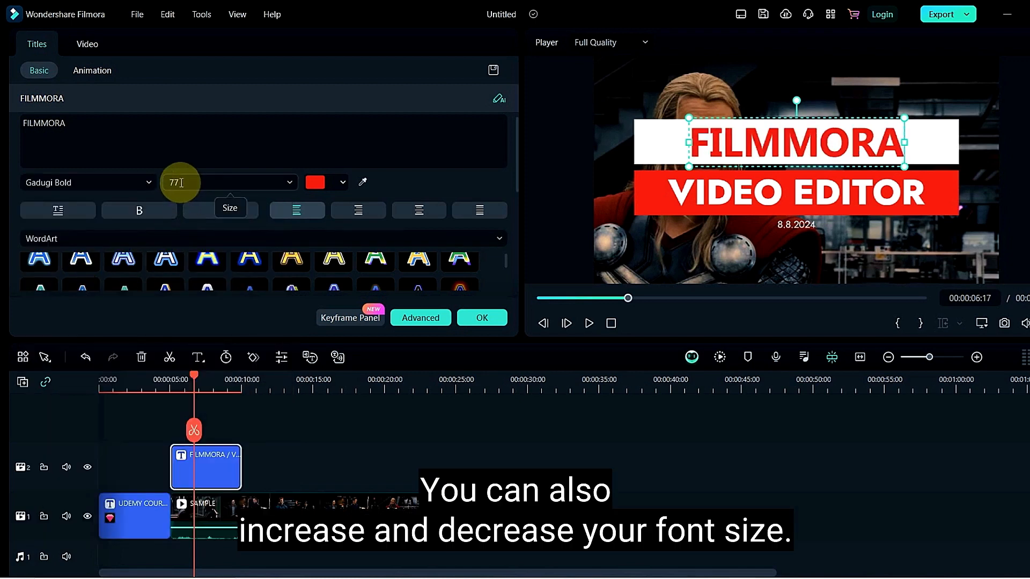
{"action": "left_click", "coordinate": [292, 259]}
{"action": "scroll", "coordinate": [296, 265], "scroll_direction": "down", "scroll_amount": 2}
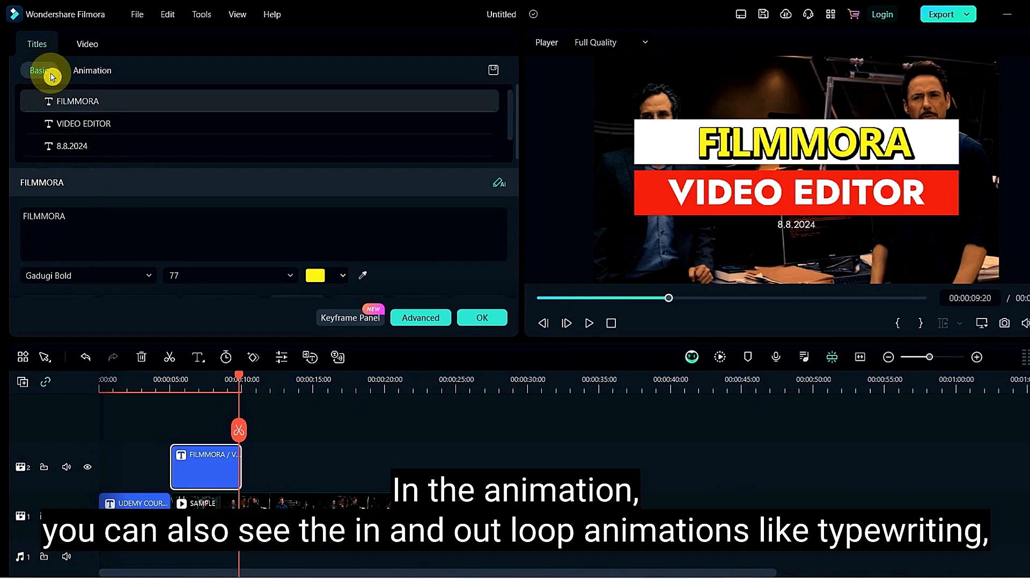
Look through the title's In animations and scale the whole title slightly below its original size
{"action": "left_click", "coordinate": [92, 77]}
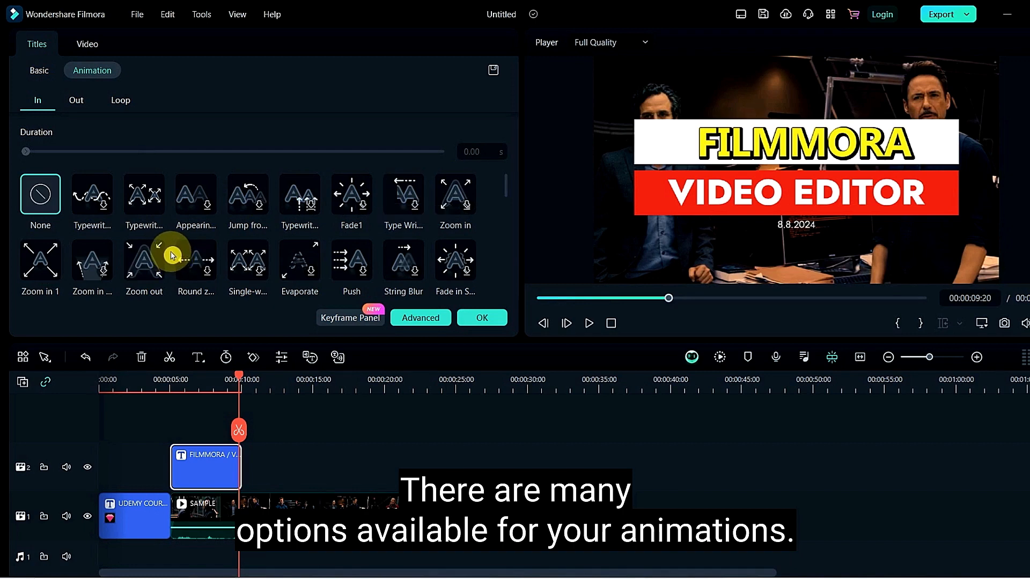
{"action": "scroll", "coordinate": [171, 256], "scroll_direction": "down", "scroll_amount": 5}
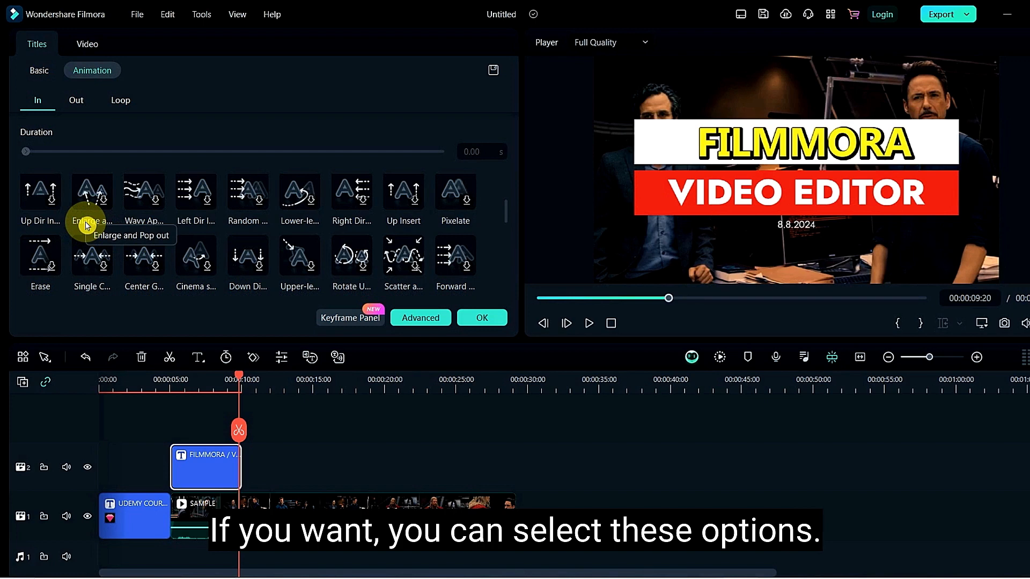
{"action": "scroll", "coordinate": [86, 222], "scroll_direction": "up", "scroll_amount": 3}
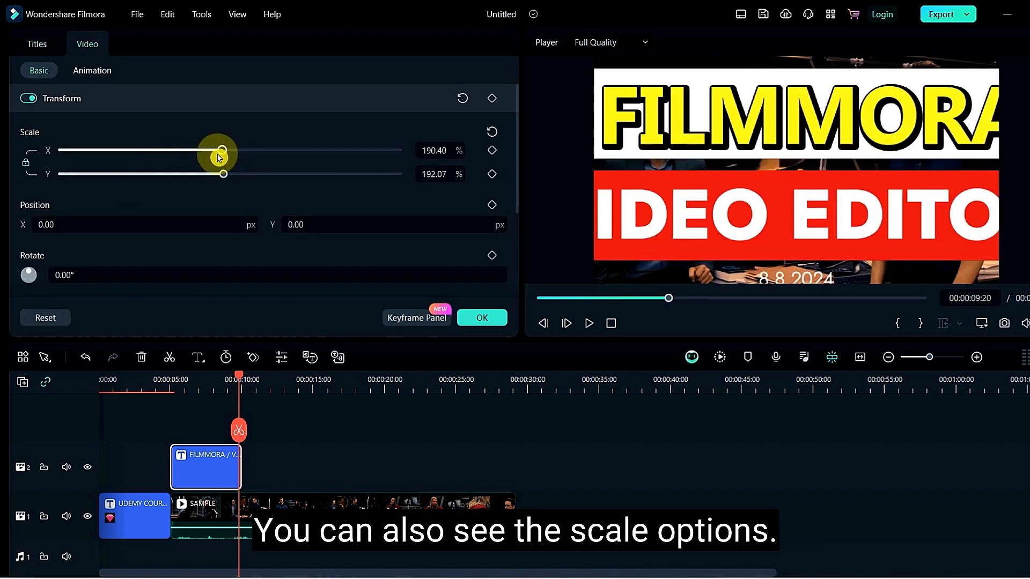
{"action": "left_click_drag", "start_coordinate": [221, 153], "coordinate": [140, 153]}
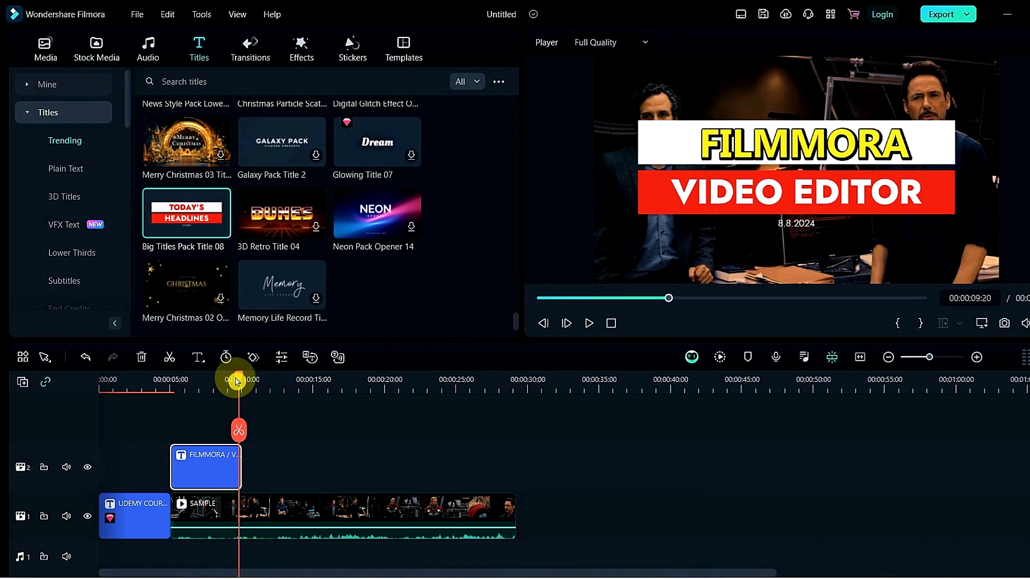
{"action": "left_click_drag", "start_coordinate": [236, 382], "coordinate": [147, 397]}
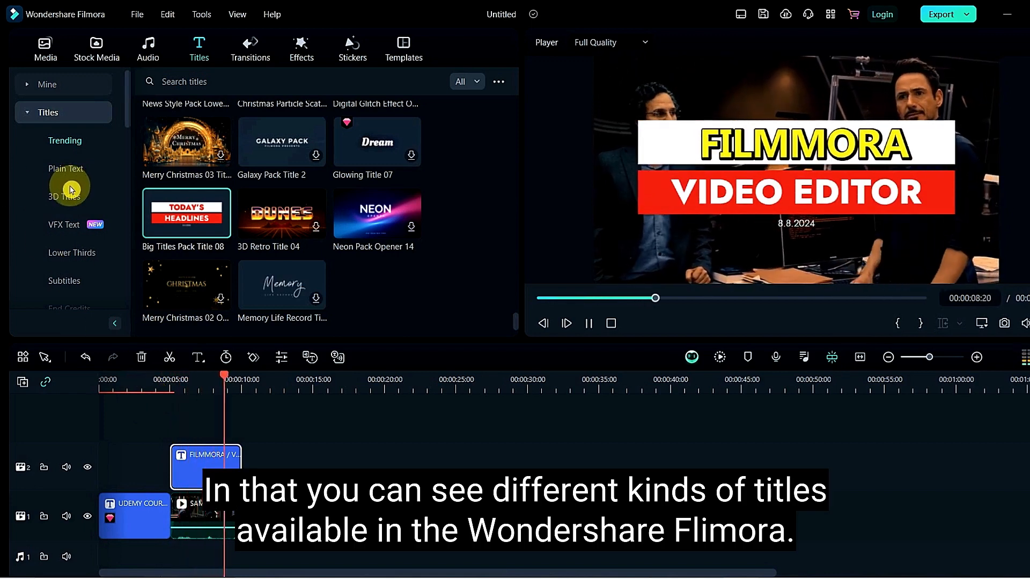
Browse the 3D Titles, VFX Text, Lower Thirds, Outro, Cinematic and Openers categories of the title library
{"action": "left_click", "coordinate": [90, 195]}
{"action": "left_click", "coordinate": [75, 226]}
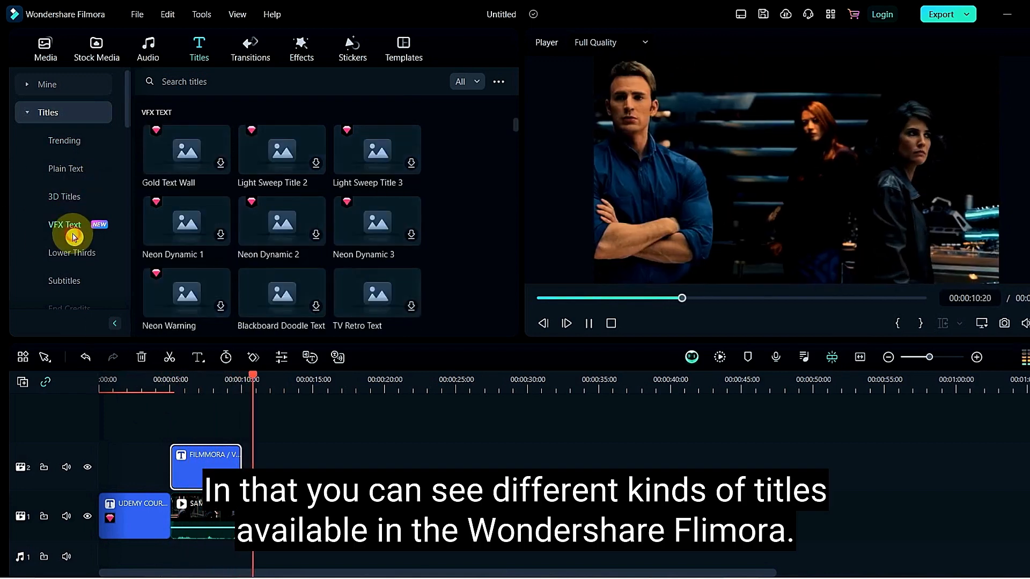
{"action": "left_click", "coordinate": [77, 255]}
{"action": "scroll", "coordinate": [76, 271], "scroll_direction": "down", "scroll_amount": 5}
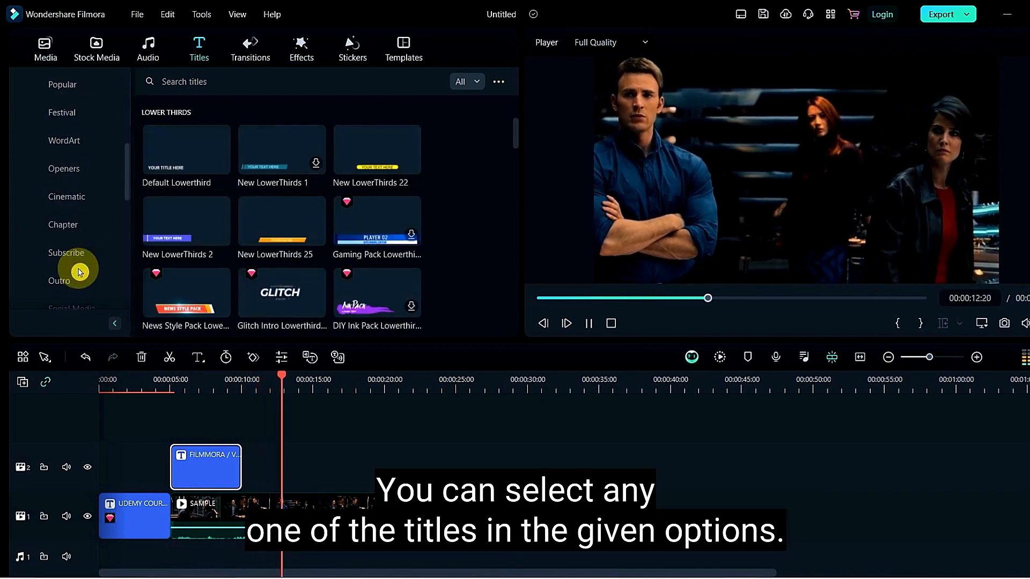
{"action": "left_click", "coordinate": [80, 272]}
{"action": "left_click", "coordinate": [66, 196]}
{"action": "left_click", "coordinate": [64, 168]}
{"action": "left_click", "coordinate": [368, 158]}
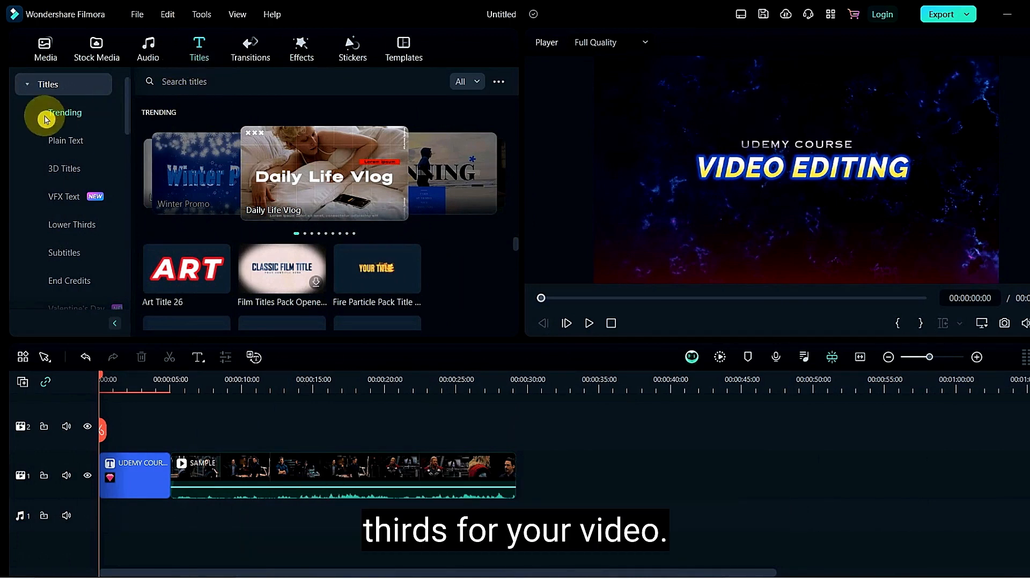
Preview the lower thirds New LowerThirds 22 and 25, and place New LowerThirds 2 on track 2 starting at about 11.5 s
{"action": "scroll", "coordinate": [124, 123], "scroll_direction": "down", "scroll_amount": 1}
{"action": "mouse_move", "coordinate": [124, 123]}
{"action": "left_mouse_down"}
{"action": "mouse_move", "coordinate": [133, 265]}
{"action": "mouse_move", "coordinate": [154, 150]}
{"action": "mouse_move", "coordinate": [143, 85]}
{"action": "left_mouse_up"}
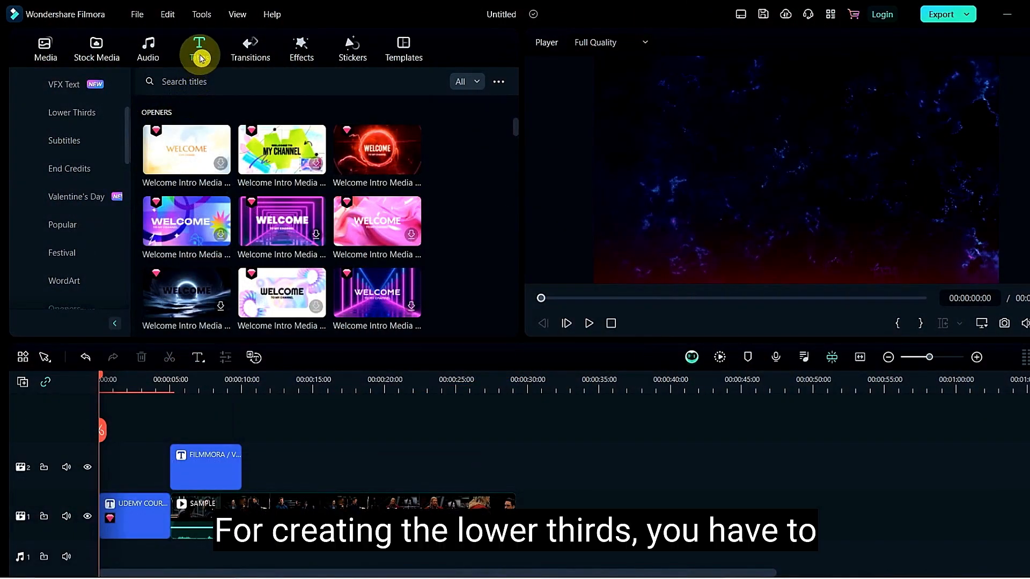
{"action": "left_click", "coordinate": [195, 41]}
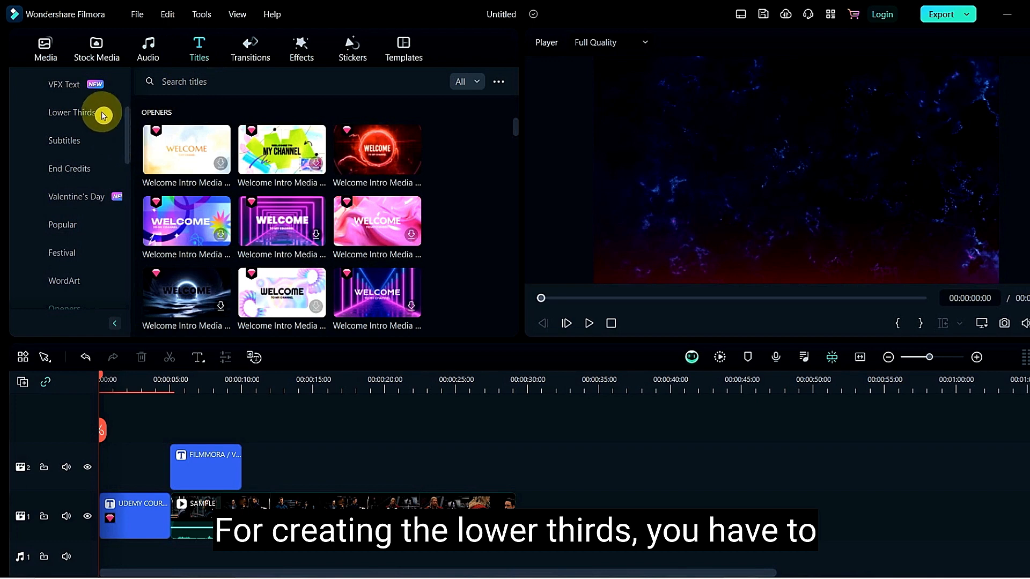
{"action": "left_click_drag", "start_coordinate": [127, 126], "coordinate": [129, 87]}
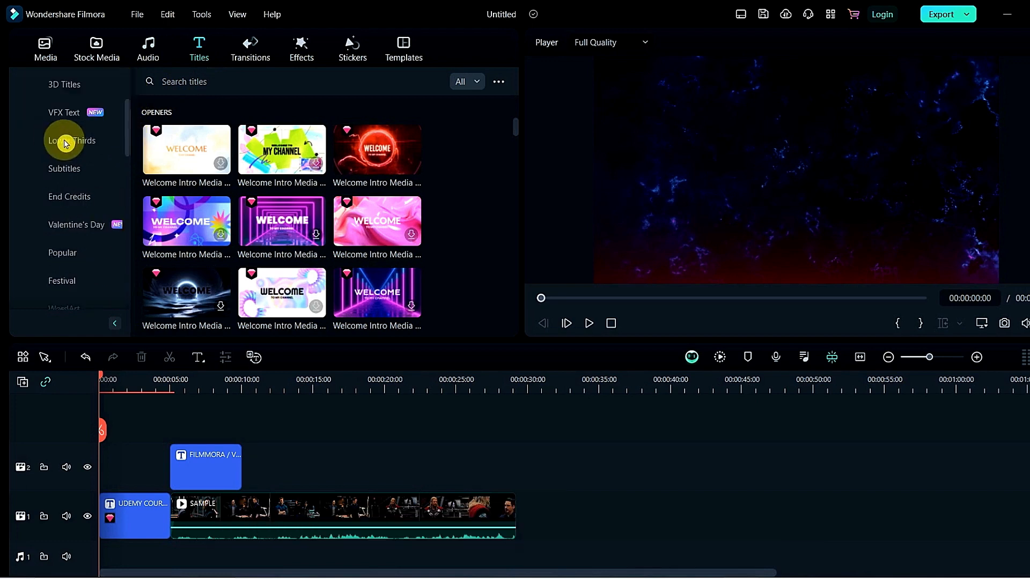
{"action": "left_click", "coordinate": [64, 140]}
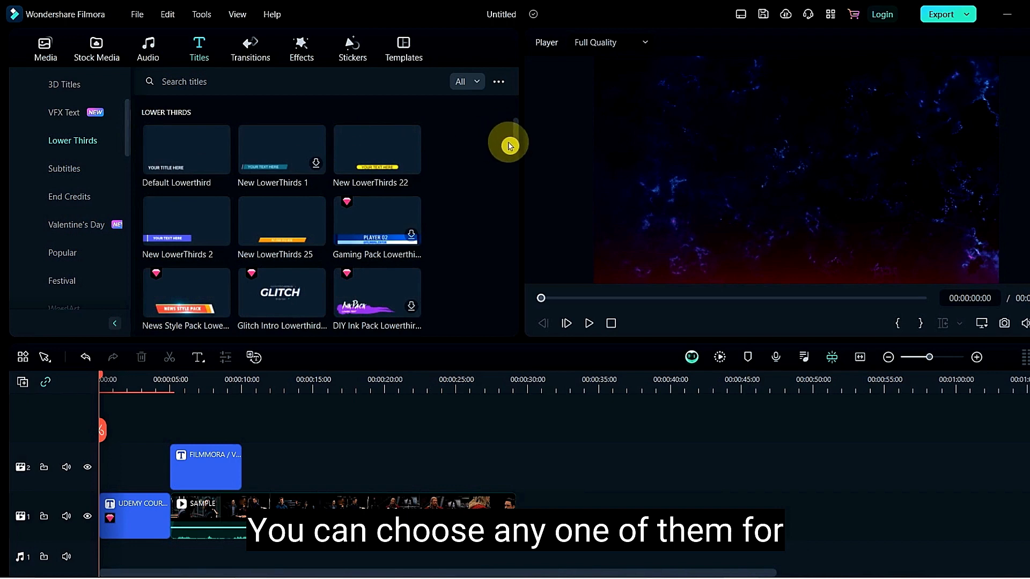
{"action": "left_click", "coordinate": [361, 149]}
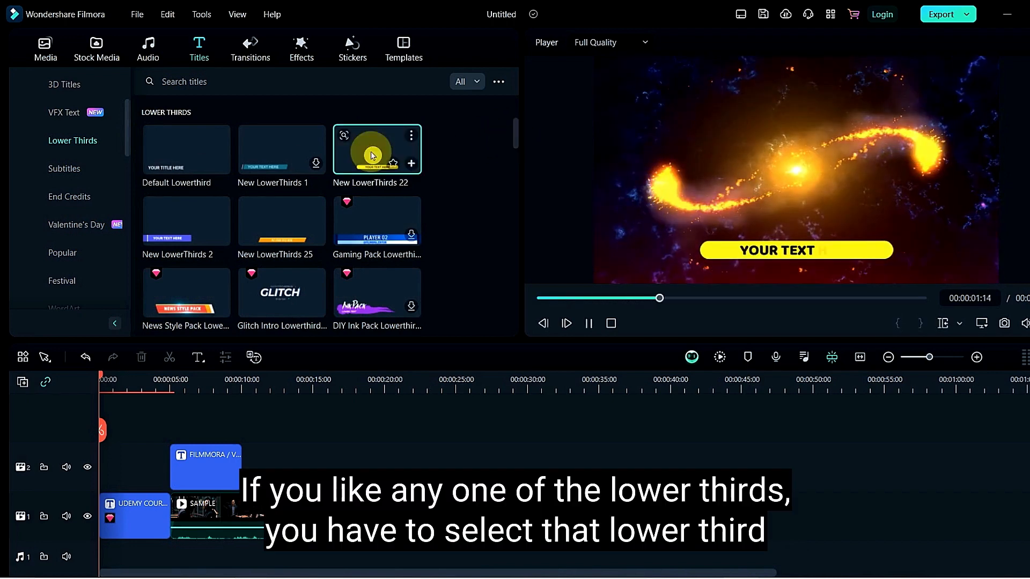
{"action": "left_click", "coordinate": [288, 219]}
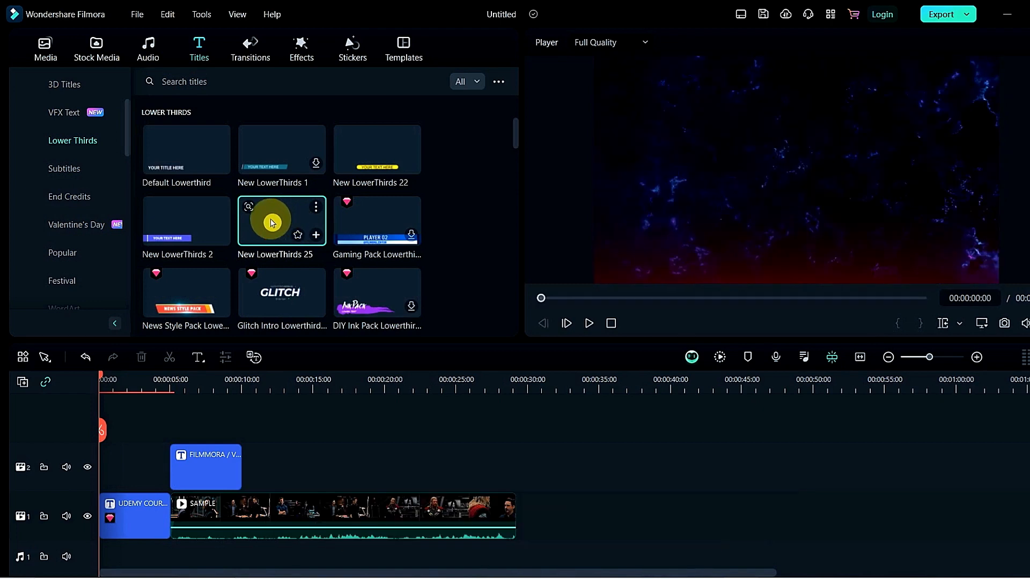
{"action": "left_click_drag", "start_coordinate": [181, 225], "coordinate": [266, 471]}
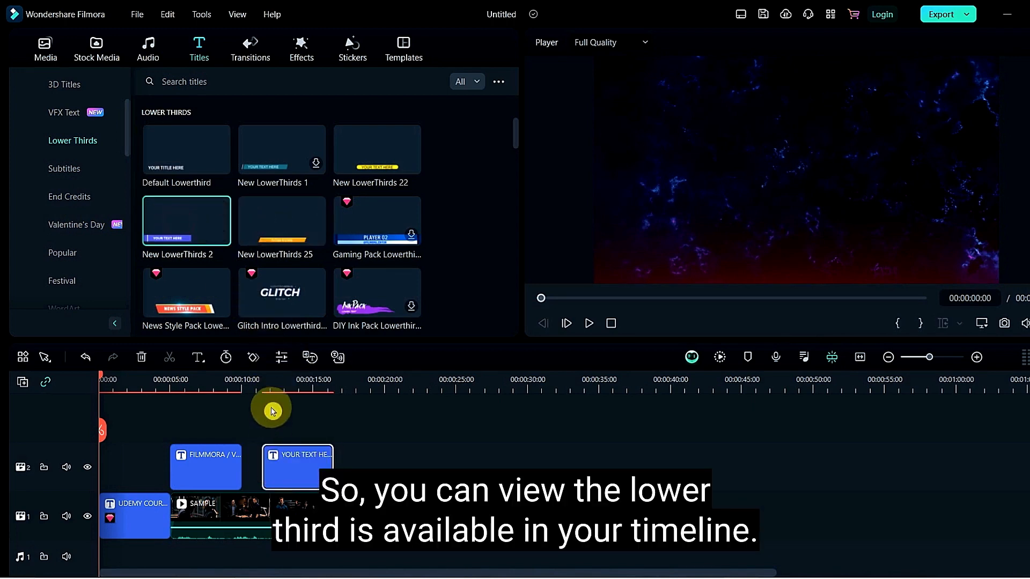
{"action": "left_click", "coordinate": [271, 378]}
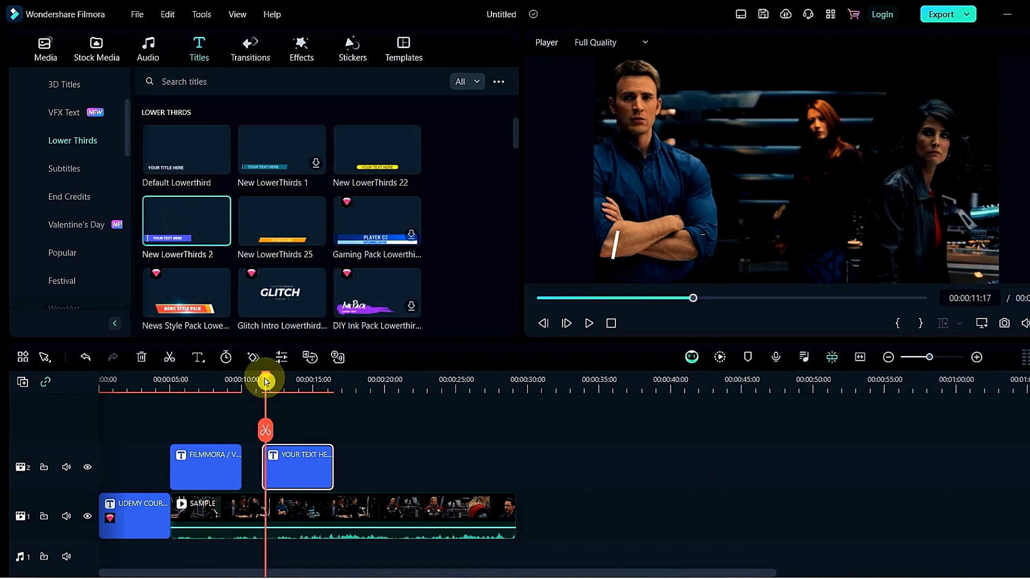
Change the lower third's text to TONY STARK AKA IRON MAN and shrink it to font size 27 to fit the bar
{"action": "double_click", "coordinate": [322, 467]}
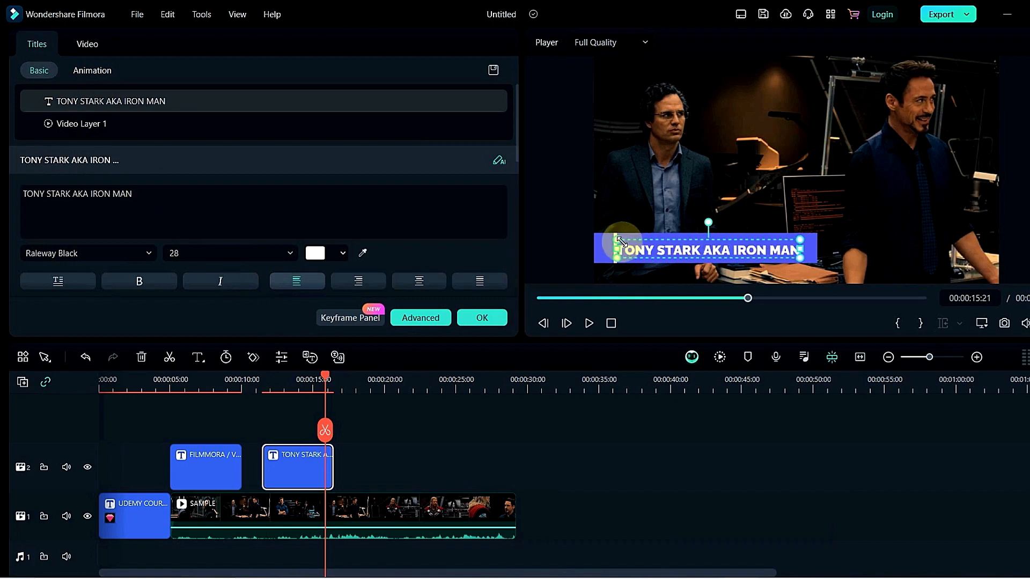
{"action": "left_click_drag", "start_coordinate": [603, 238], "coordinate": [624, 241]}
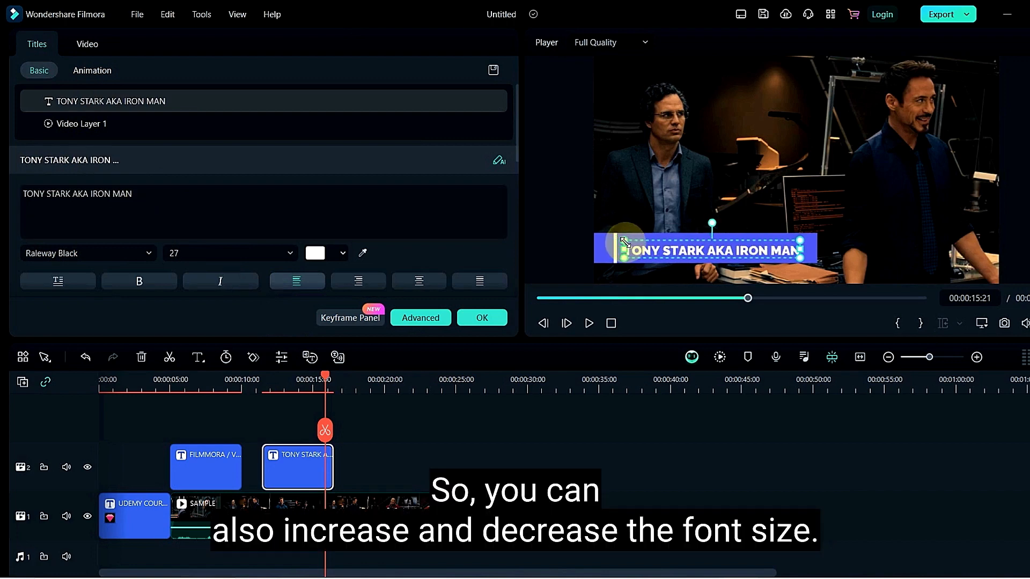
Set the lower third's font to Racing Sans One and apply a yellow WordArt style with a dark outline
{"action": "left_click", "coordinate": [78, 259]}
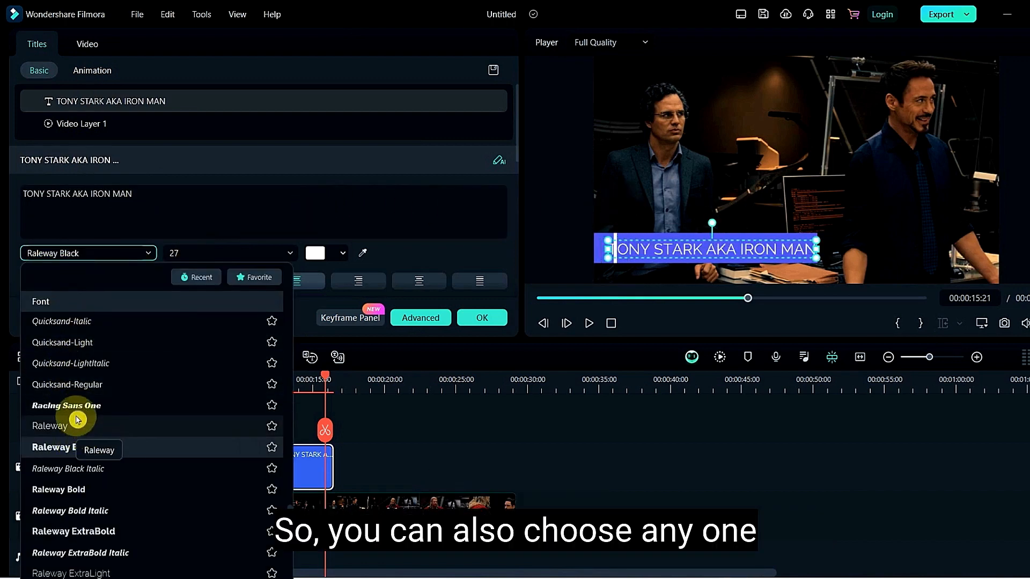
{"action": "left_click", "coordinate": [76, 407]}
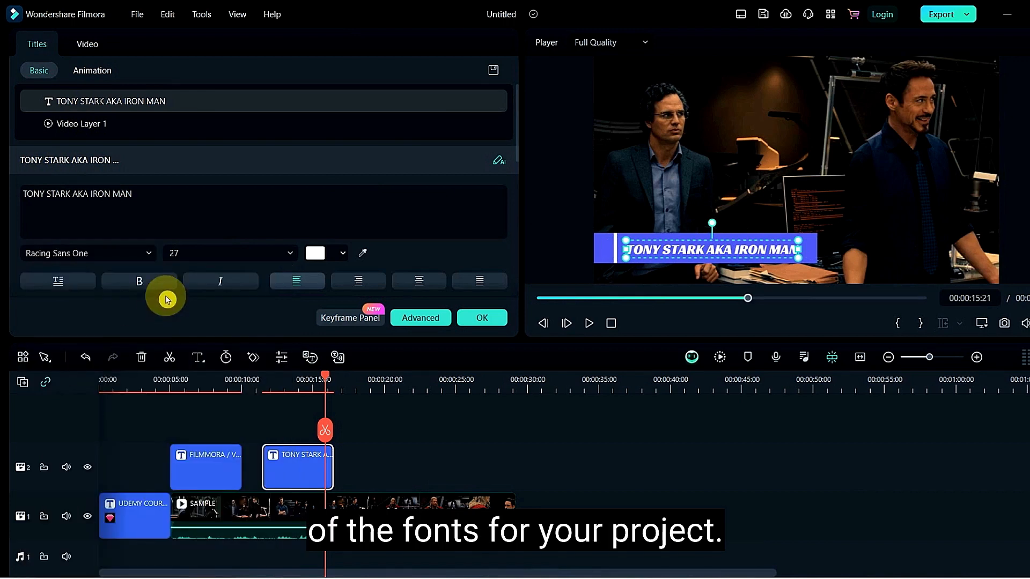
{"action": "scroll", "coordinate": [278, 271], "scroll_direction": "down", "scroll_amount": 5}
{"action": "scroll", "coordinate": [279, 268], "scroll_direction": "up", "scroll_amount": 3}
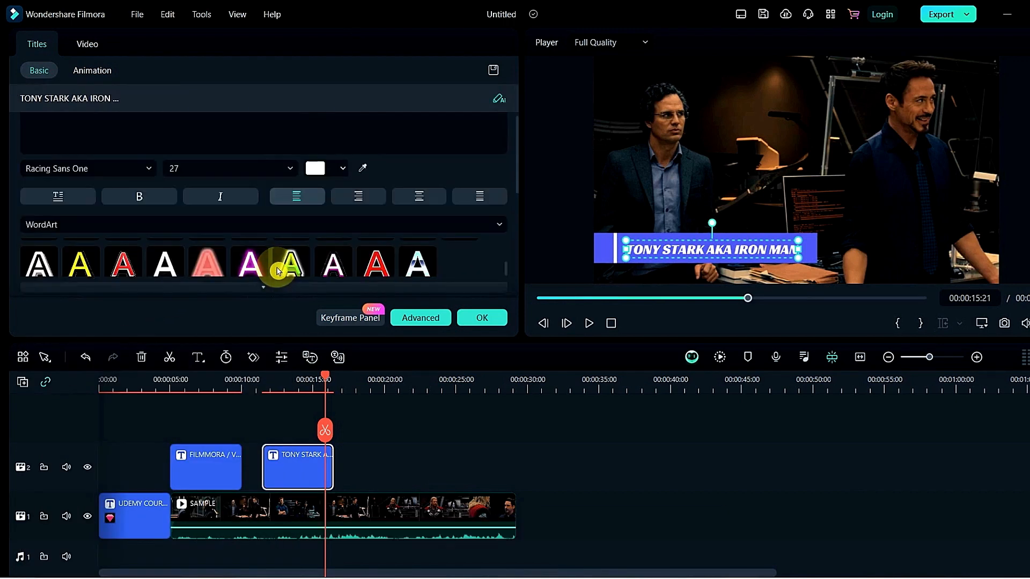
{"action": "left_click", "coordinate": [91, 270]}
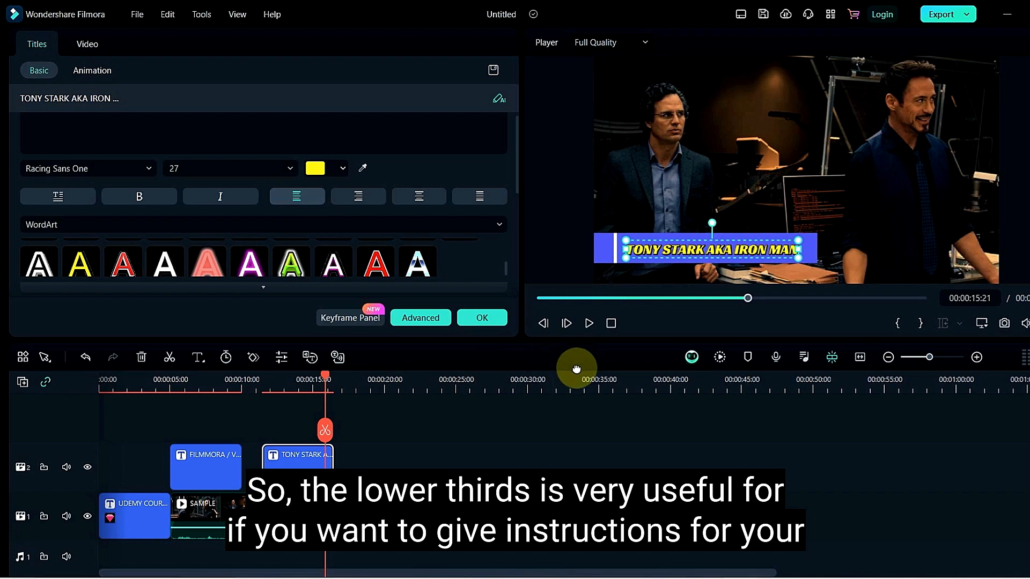
{"action": "left_click", "coordinate": [519, 454]}
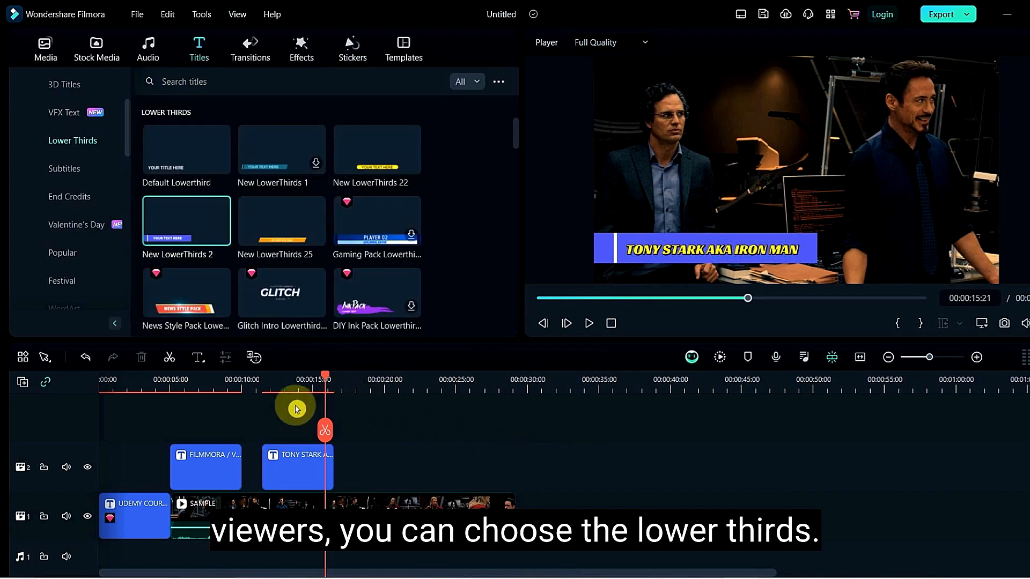
Play the timeline from just before the lower third through to its end to check its animation
{"action": "left_click", "coordinate": [259, 382]}
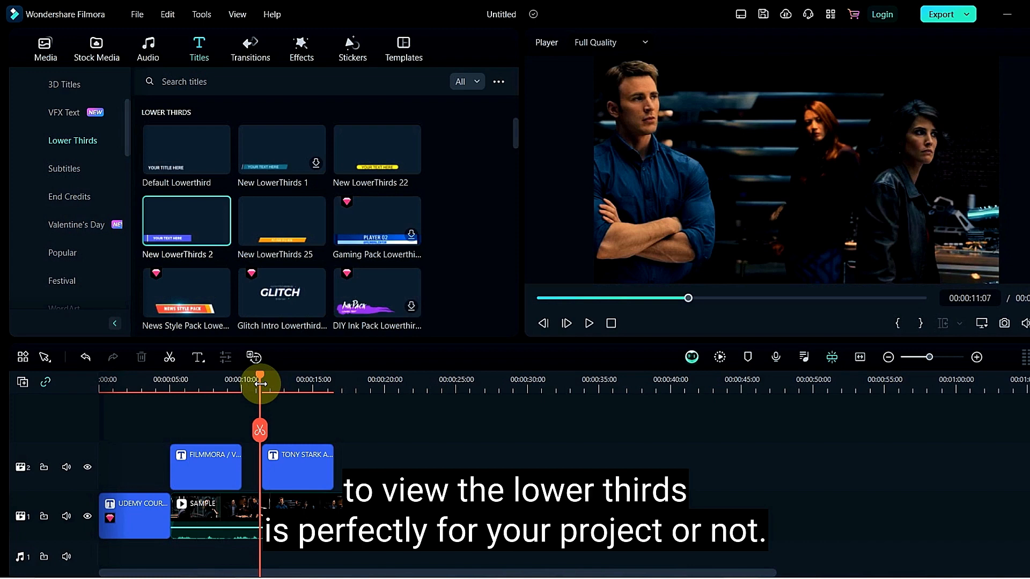
{"action": "key", "text": "space"}
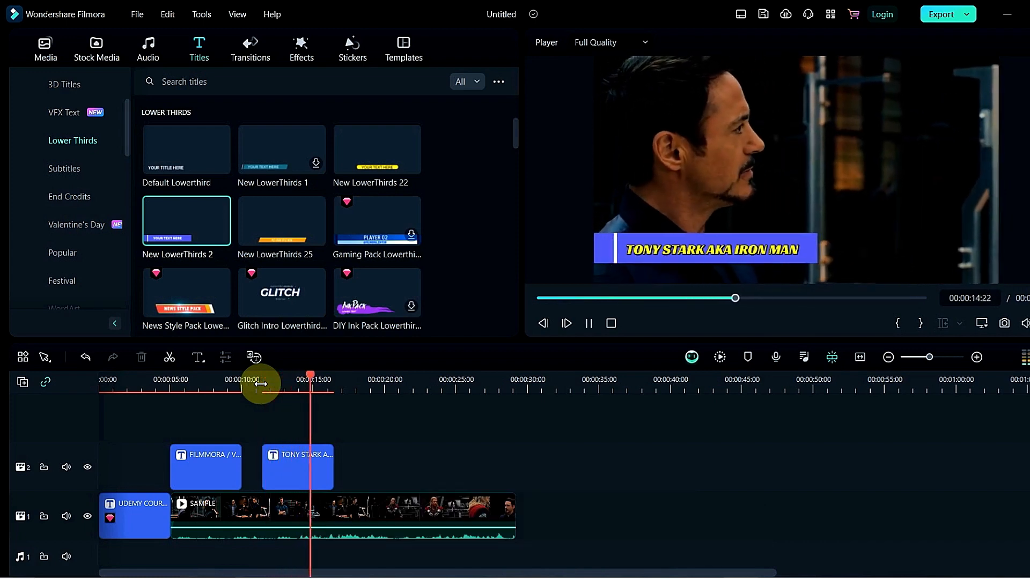
{"action": "key", "text": "space"}
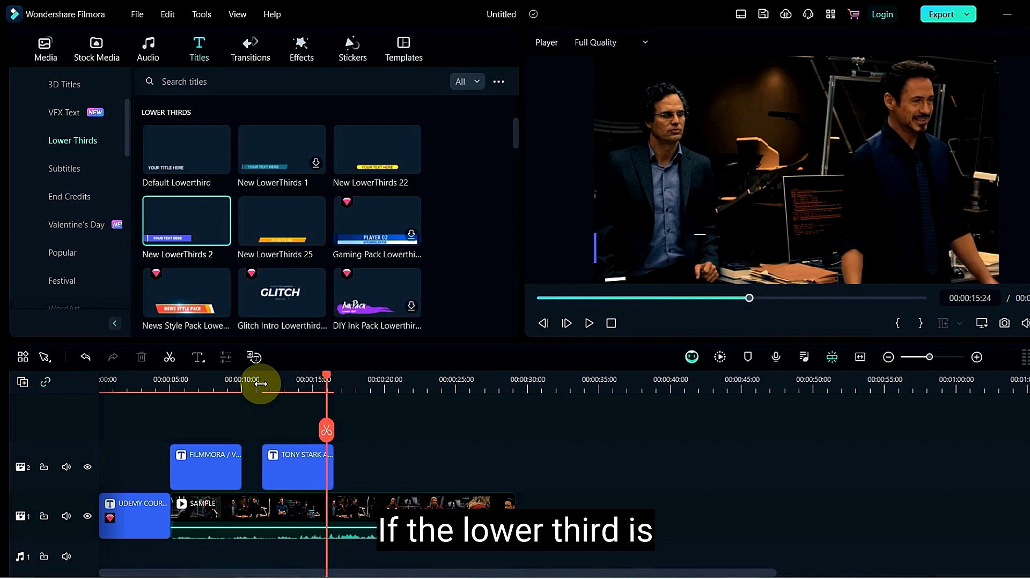
Browse further lower thirds in the title library and preview the Top 10 of The Year Pack design
{"action": "left_click_drag", "start_coordinate": [514, 135], "coordinate": [515, 177]}
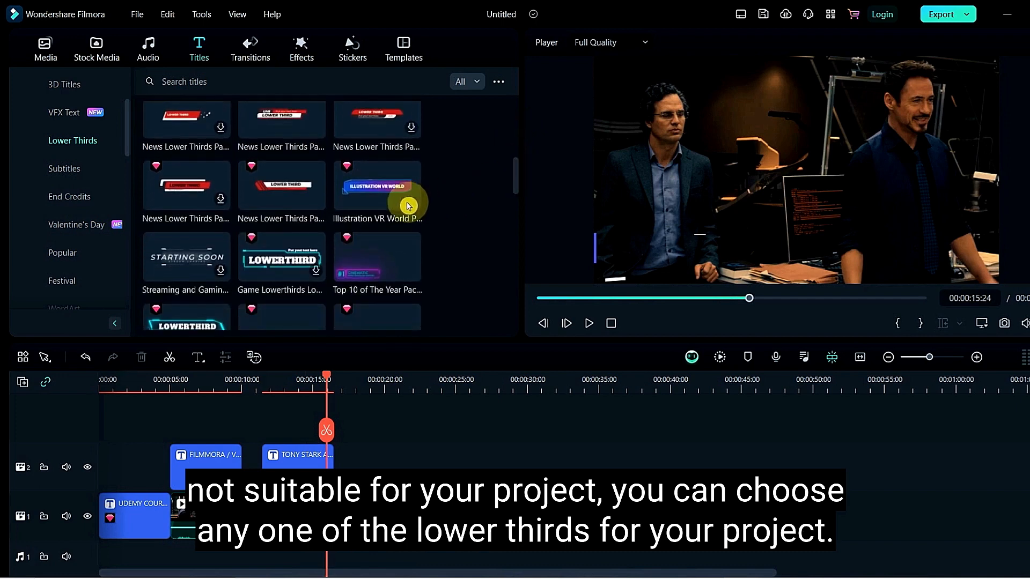
{"action": "left_click", "coordinate": [362, 270]}
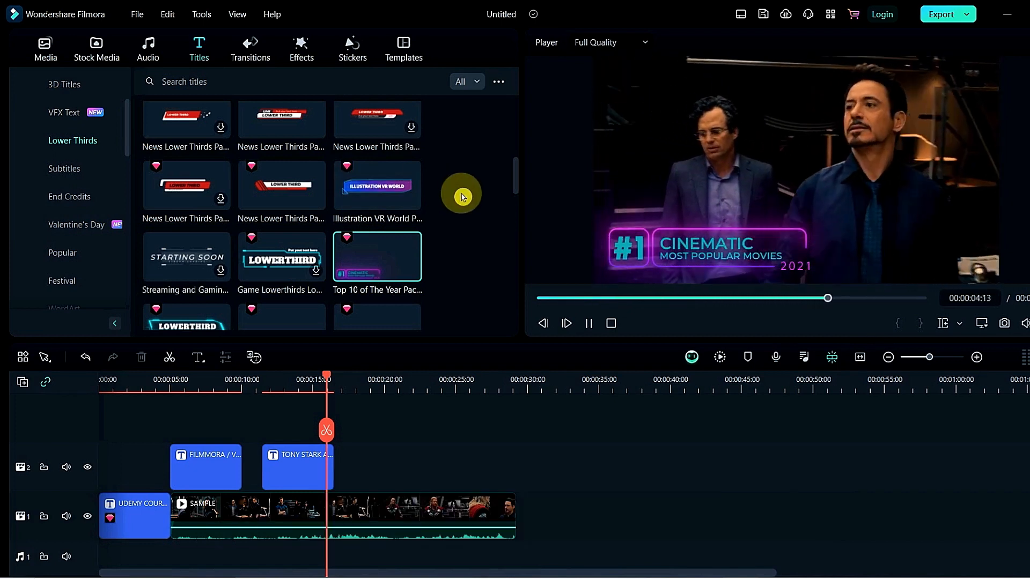
{"action": "key", "text": "space"}
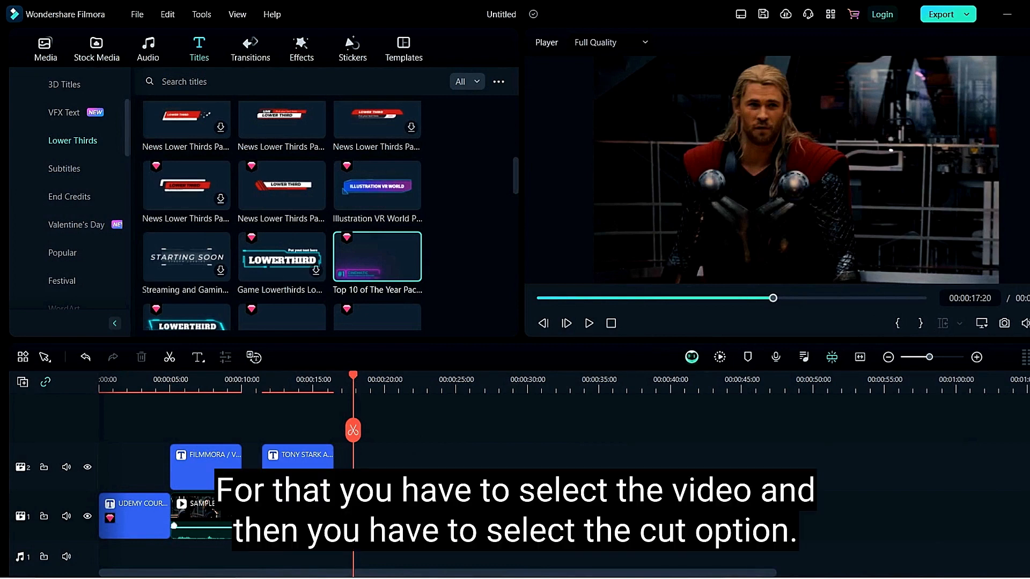
Split the SAMPLE clip at 00:00:17:20
{"action": "left_click", "coordinate": [290, 513]}
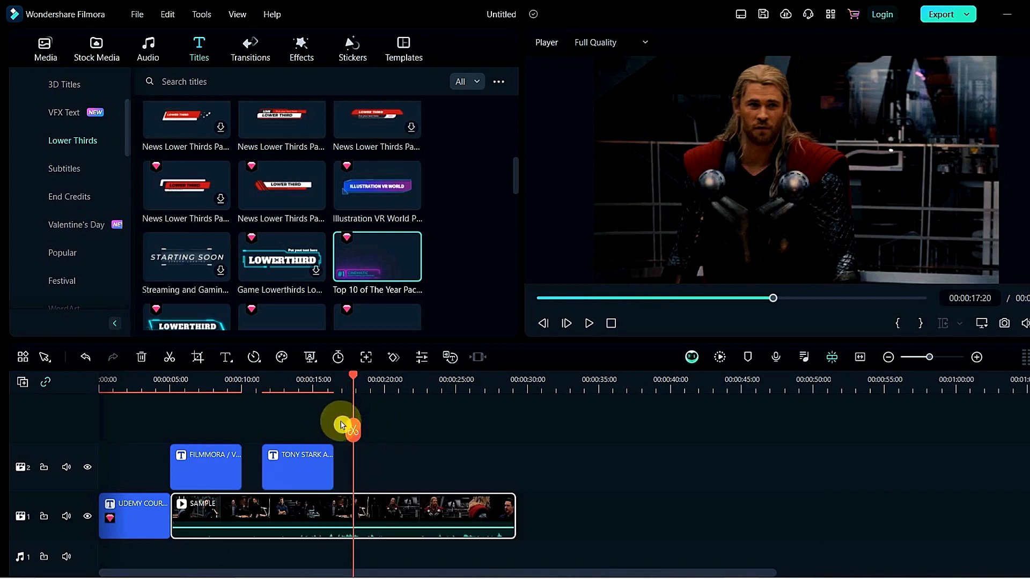
{"action": "left_click", "coordinate": [355, 431]}
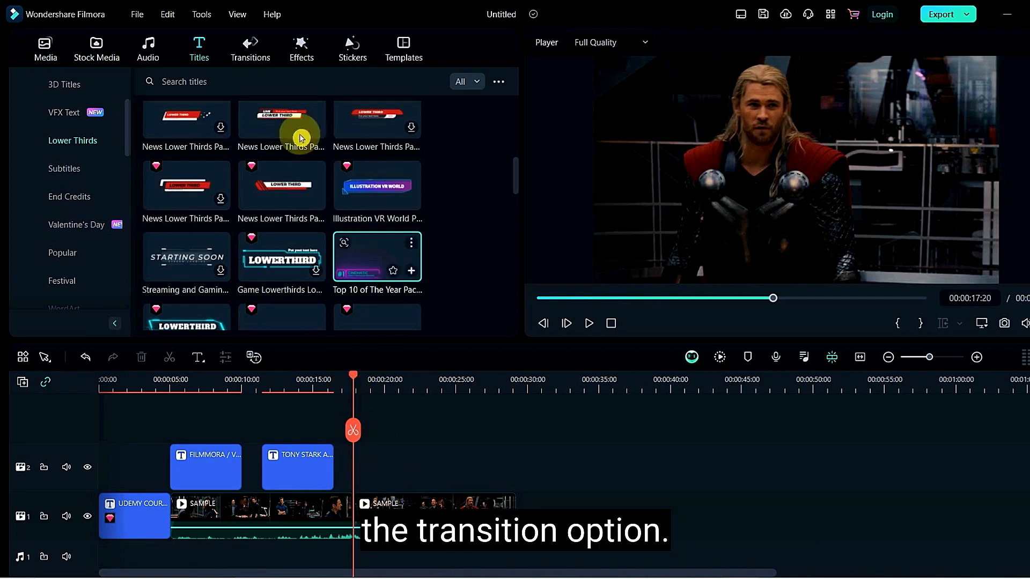
Browse the Trending, Basic, Zoom and Horror categories of the transition library
{"action": "left_click", "coordinate": [249, 49]}
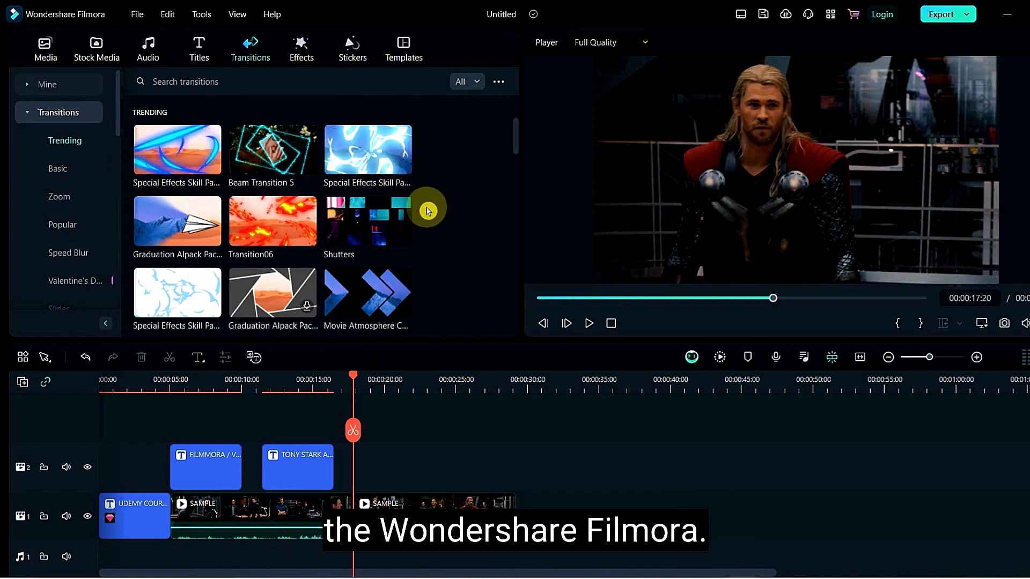
{"action": "left_click", "coordinate": [65, 142]}
{"action": "left_click", "coordinate": [69, 169]}
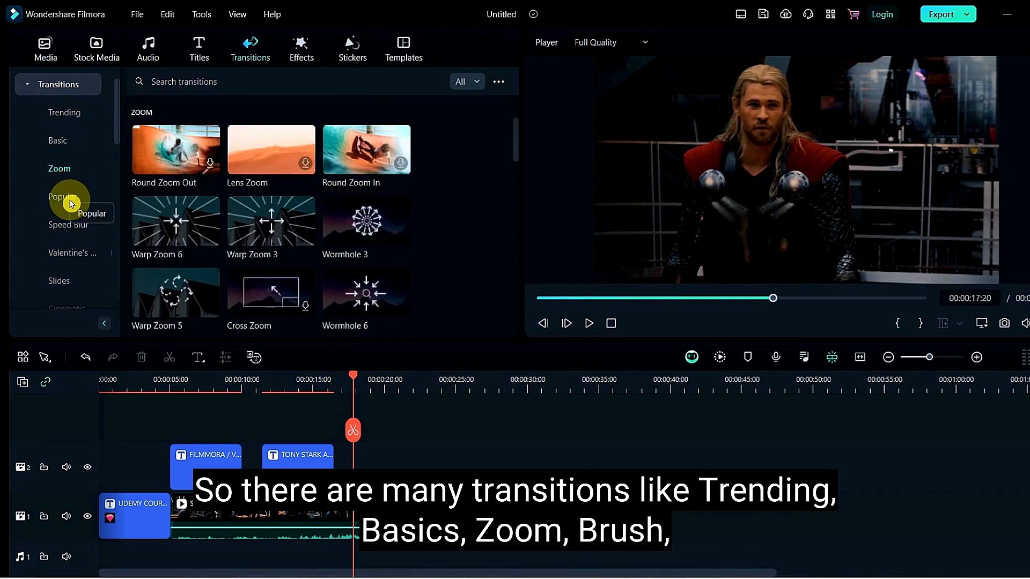
{"action": "scroll", "coordinate": [70, 203], "scroll_direction": "down", "scroll_amount": 5}
{"action": "left_click", "coordinate": [99, 246]}
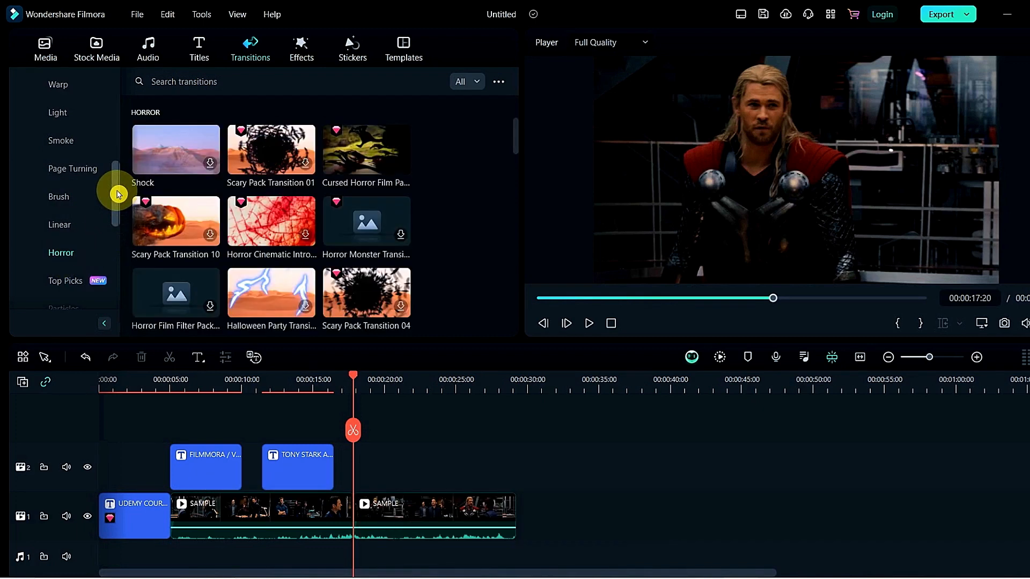
{"action": "left_click_drag", "start_coordinate": [118, 193], "coordinate": [122, 276]}
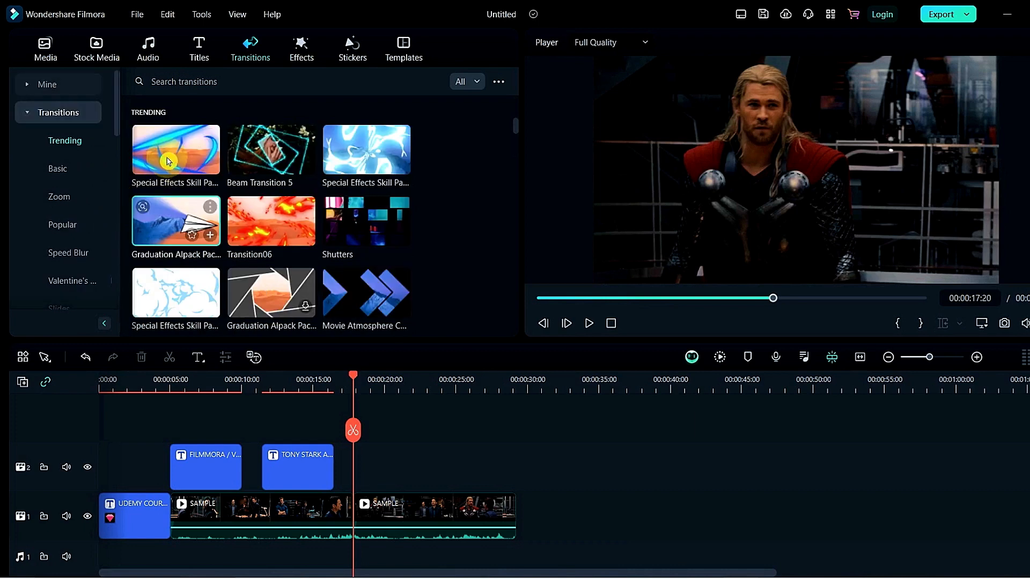
Place Transition06 on the cut between the two SAMPLE clips and play the timeline through it
{"action": "left_click", "coordinate": [178, 217]}
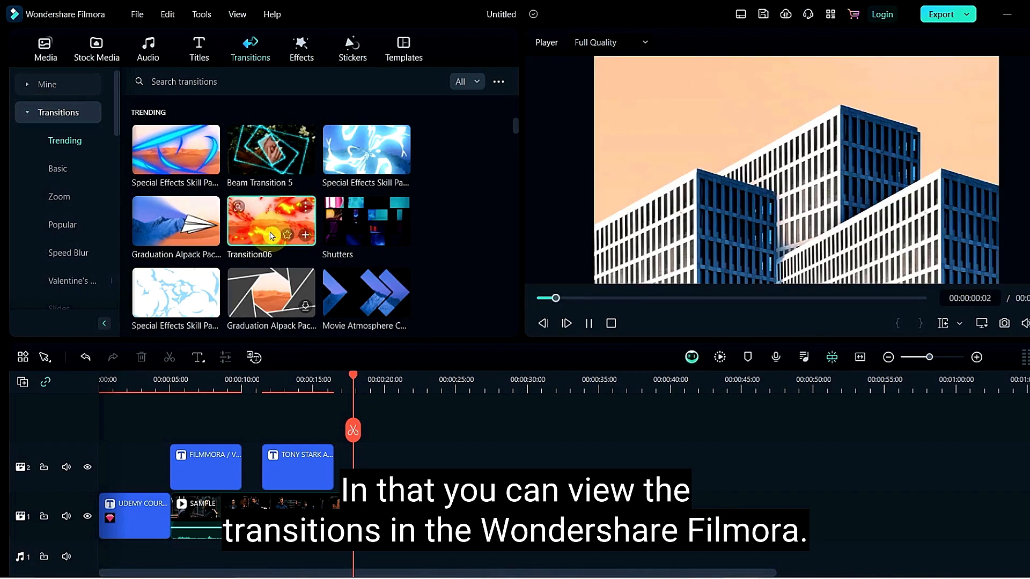
{"action": "left_click_drag", "start_coordinate": [272, 236], "coordinate": [354, 515]}
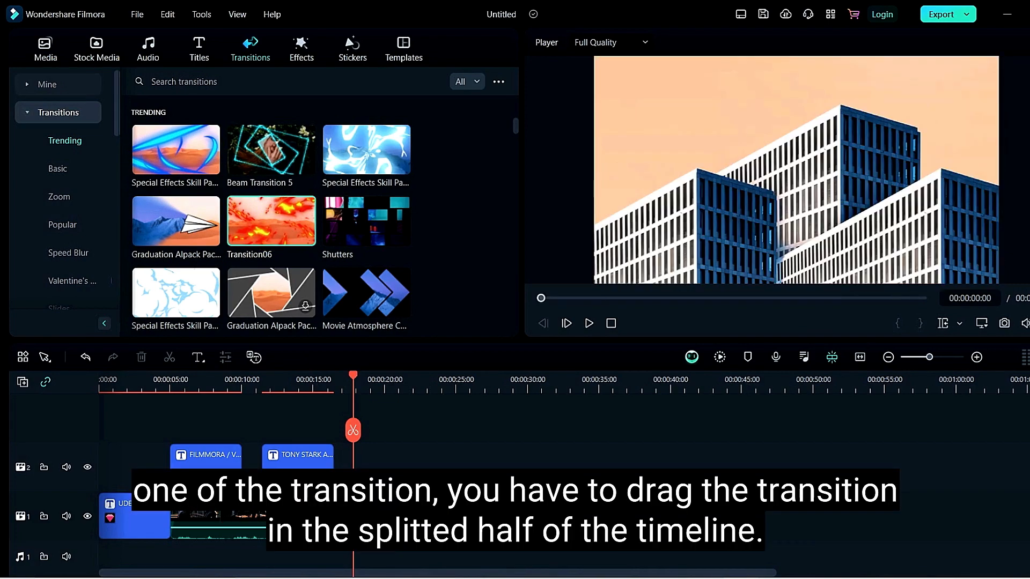
{"action": "left_click_drag", "start_coordinate": [354, 515], "coordinate": [353, 514]}
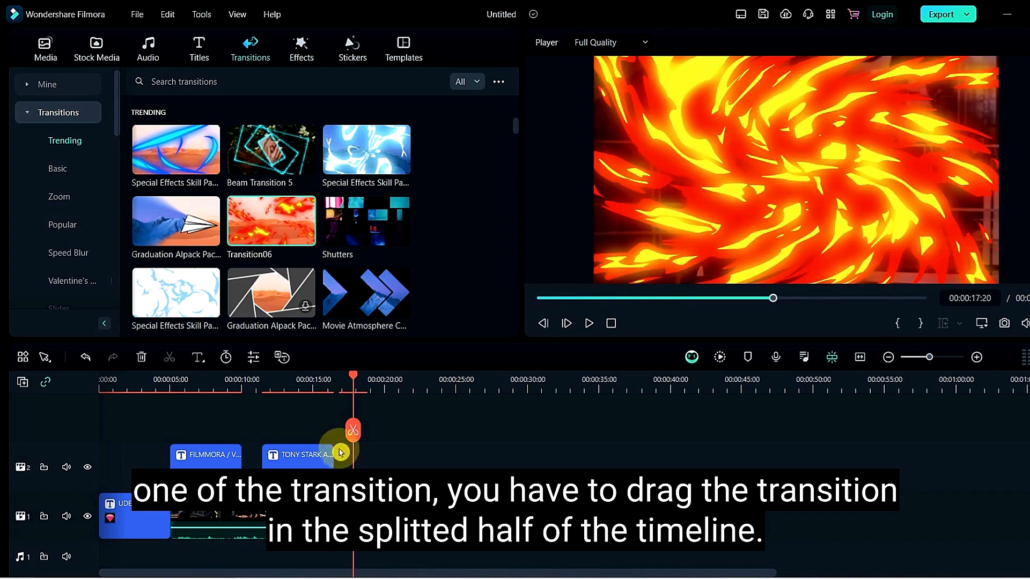
{"action": "left_click", "coordinate": [311, 387]}
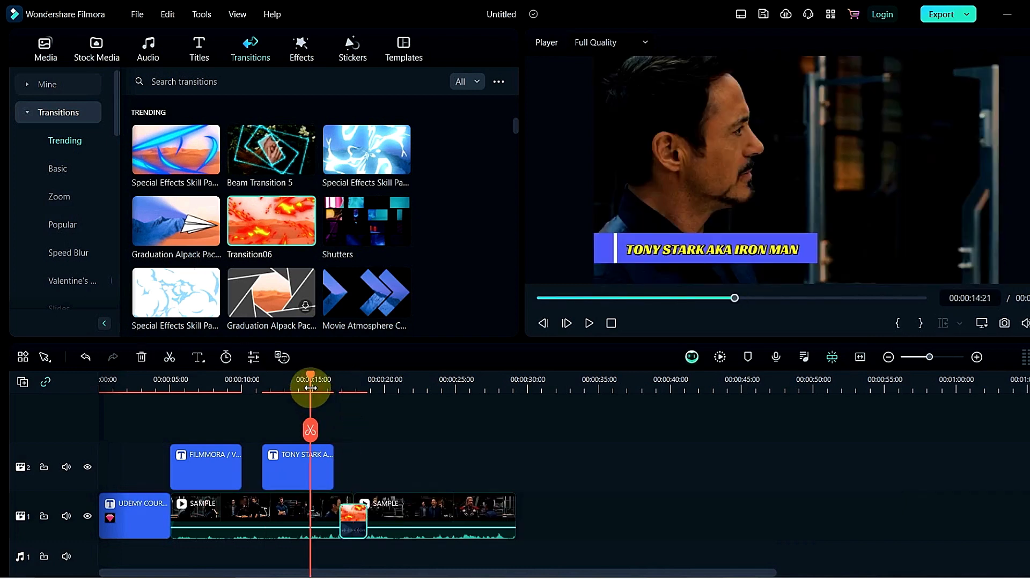
{"action": "key", "text": "space"}
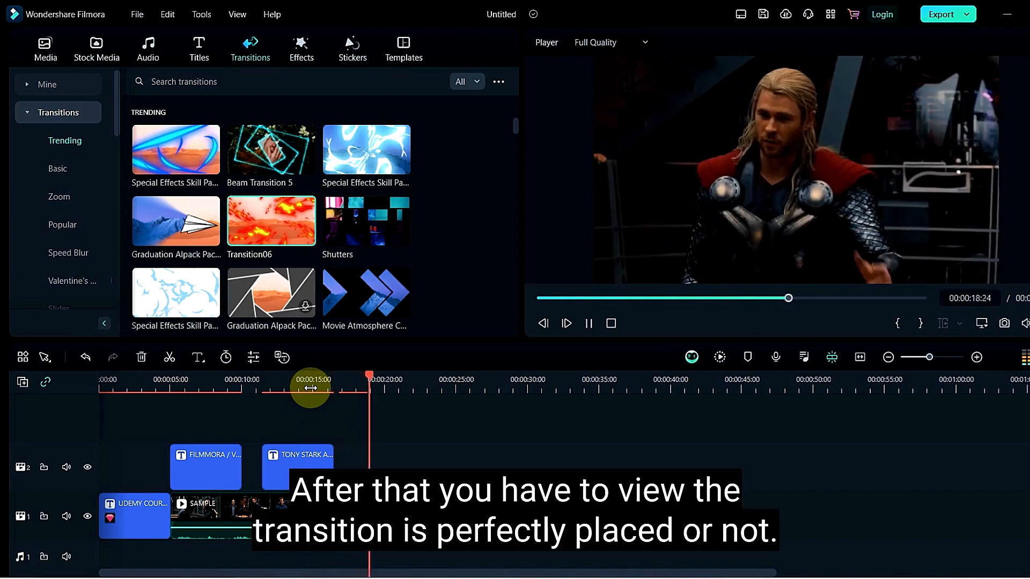
Add the Robo 1 video from the project media to track 1 directly after the SAMPLE clip
{"action": "left_click", "coordinate": [38, 44]}
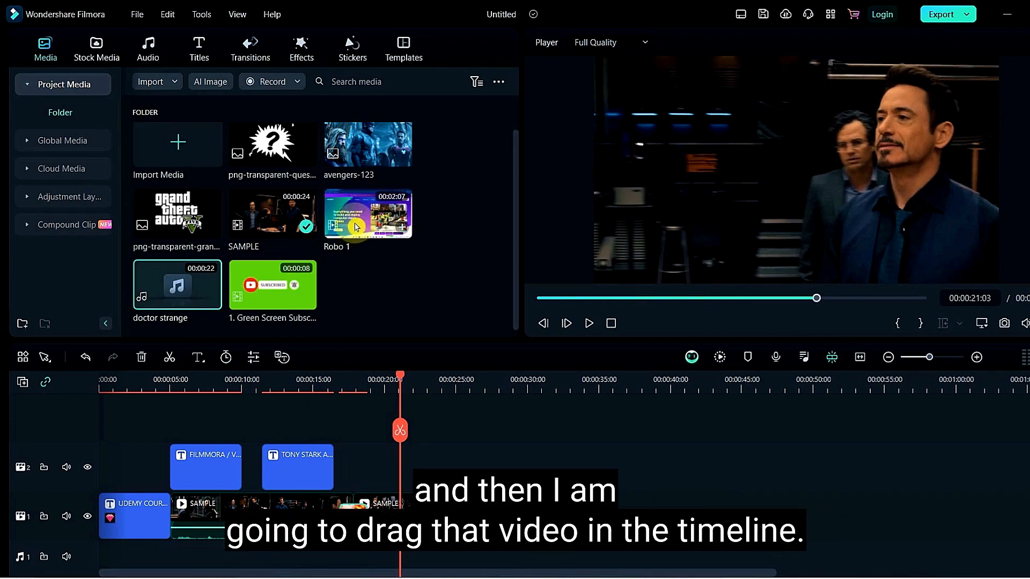
{"action": "left_click_drag", "start_coordinate": [356, 226], "coordinate": [504, 462]}
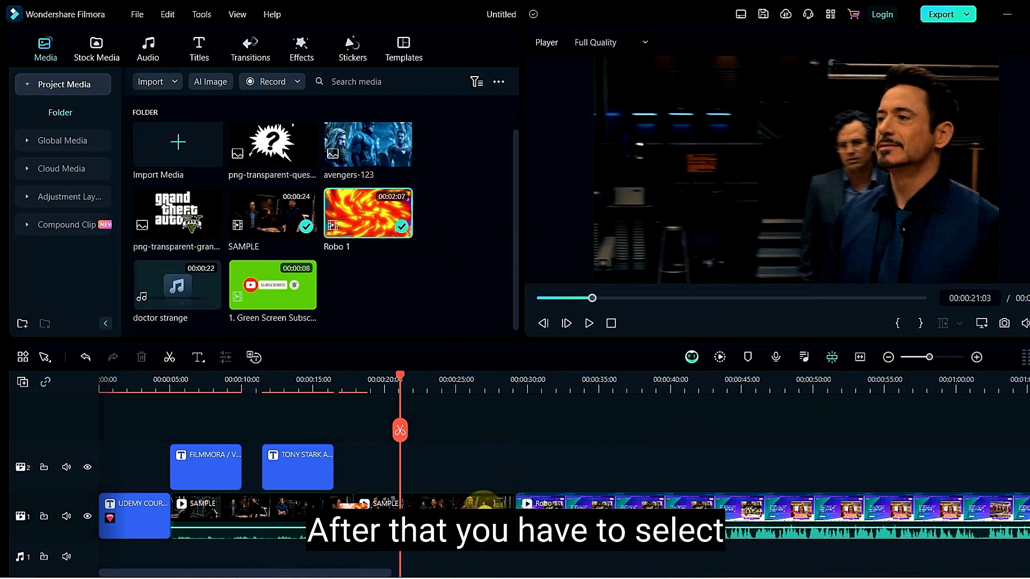
Place the blue Special Effects Skill Pack transition between the SAMPLE and Robo 1 clips and play it back
{"action": "left_click", "coordinate": [250, 49]}
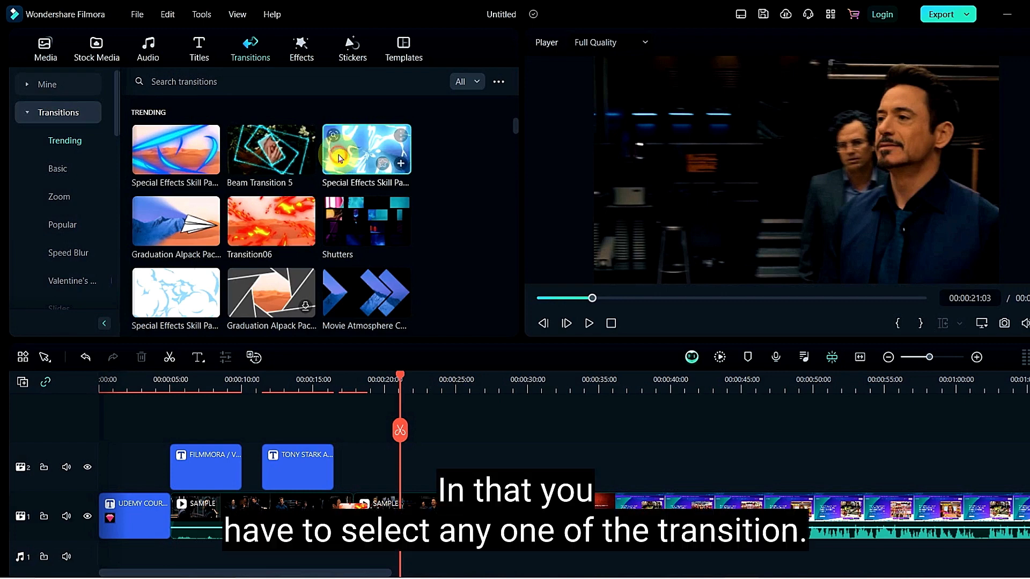
{"action": "left_click_drag", "start_coordinate": [339, 158], "coordinate": [510, 496]}
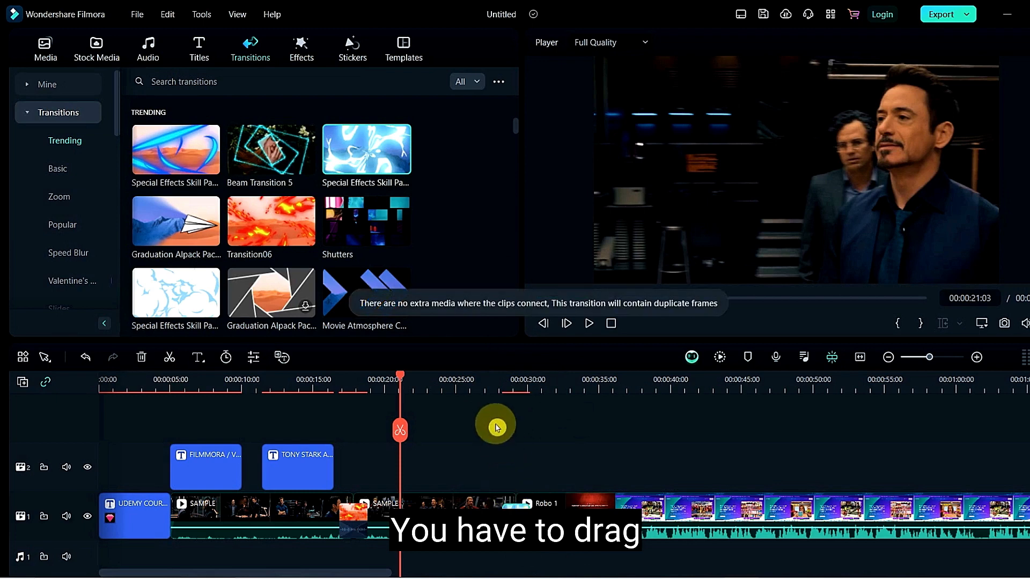
{"action": "left_click", "coordinate": [488, 391]}
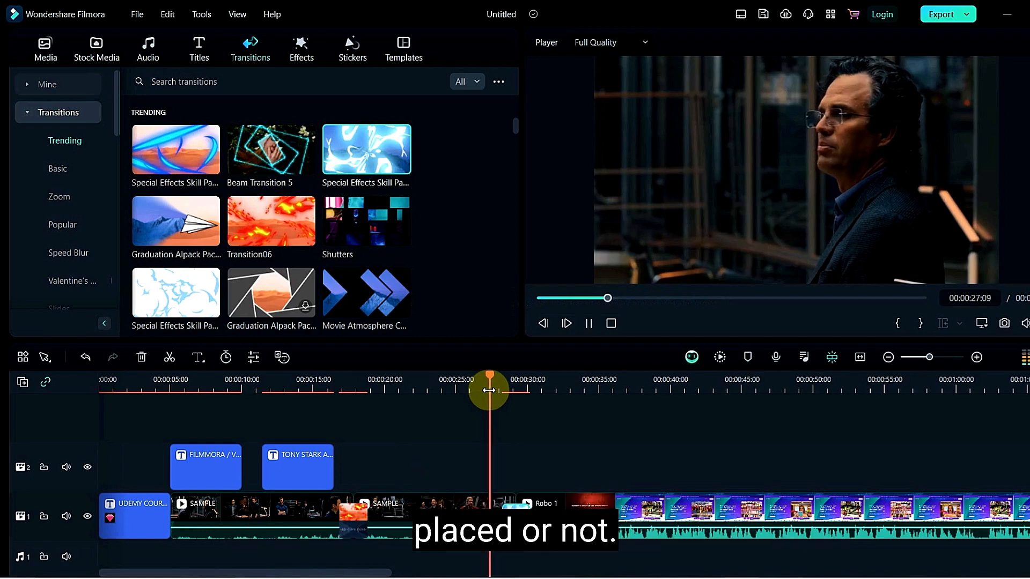
{"action": "key", "text": "space"}
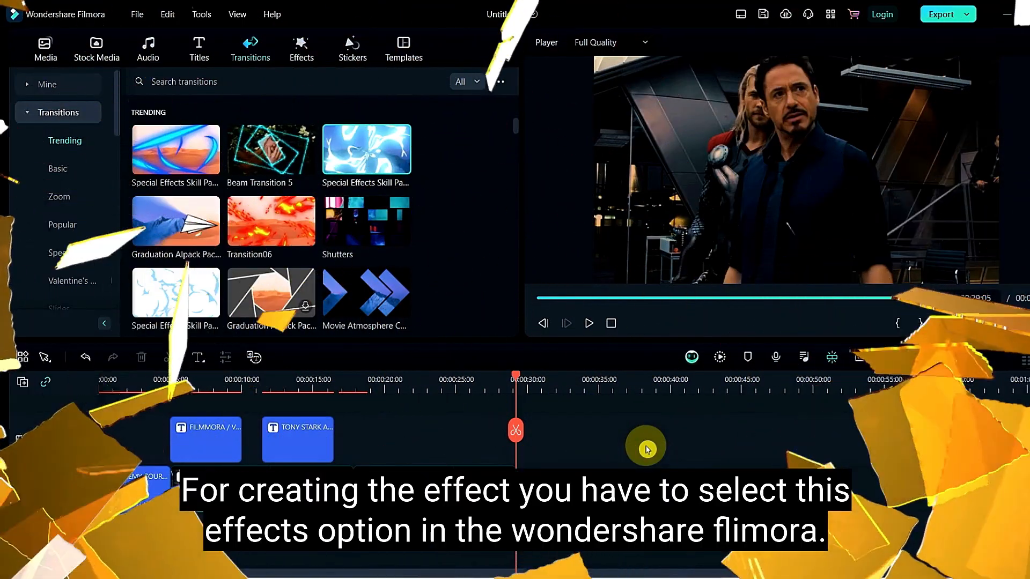
Browse the video effects library, including its Basic, Zoom, Light and Distortion categories
{"action": "left_click", "coordinate": [304, 53]}
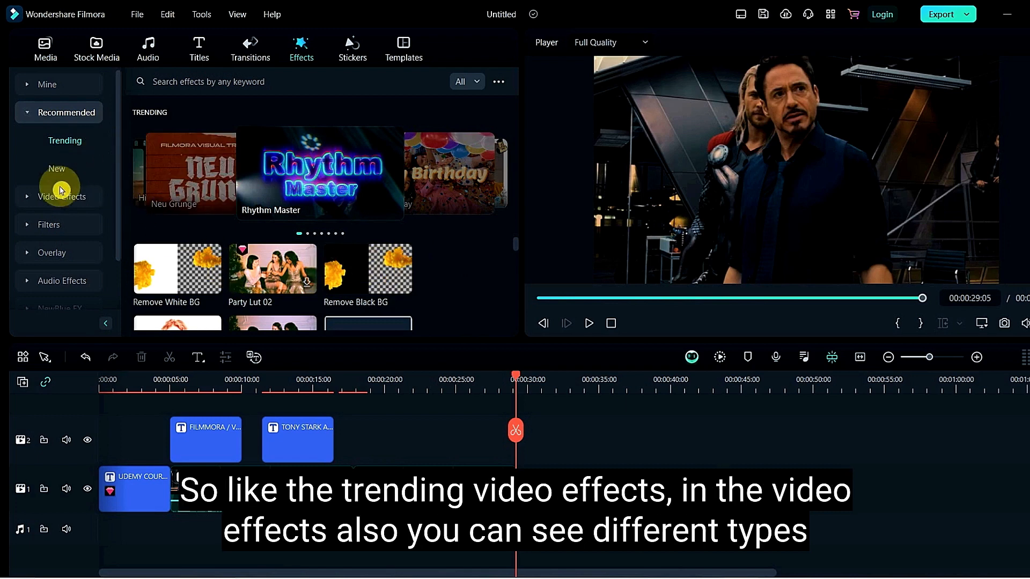
{"action": "left_click", "coordinate": [61, 206]}
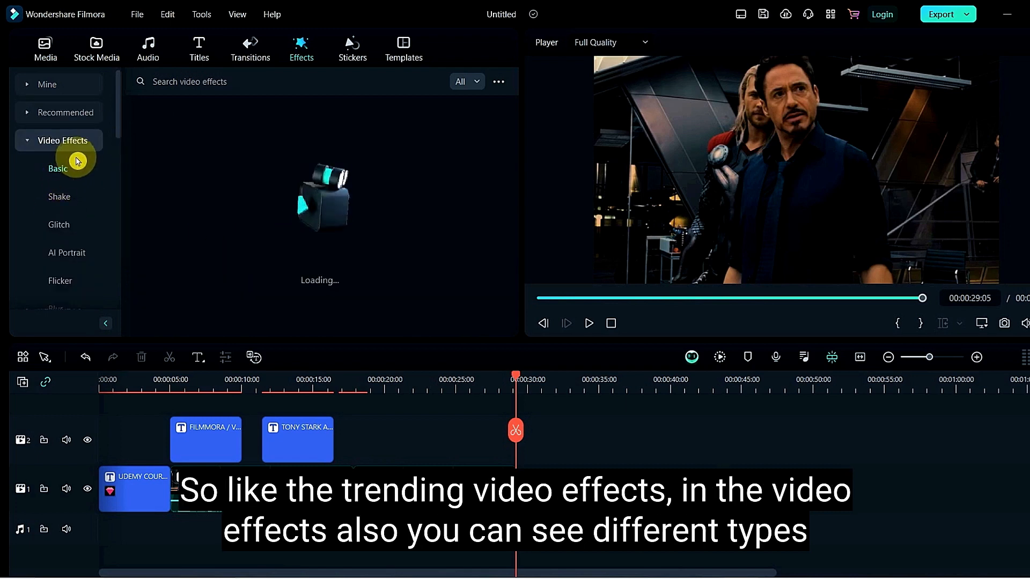
{"action": "scroll", "coordinate": [114, 129], "scroll_direction": "down", "scroll_amount": 1}
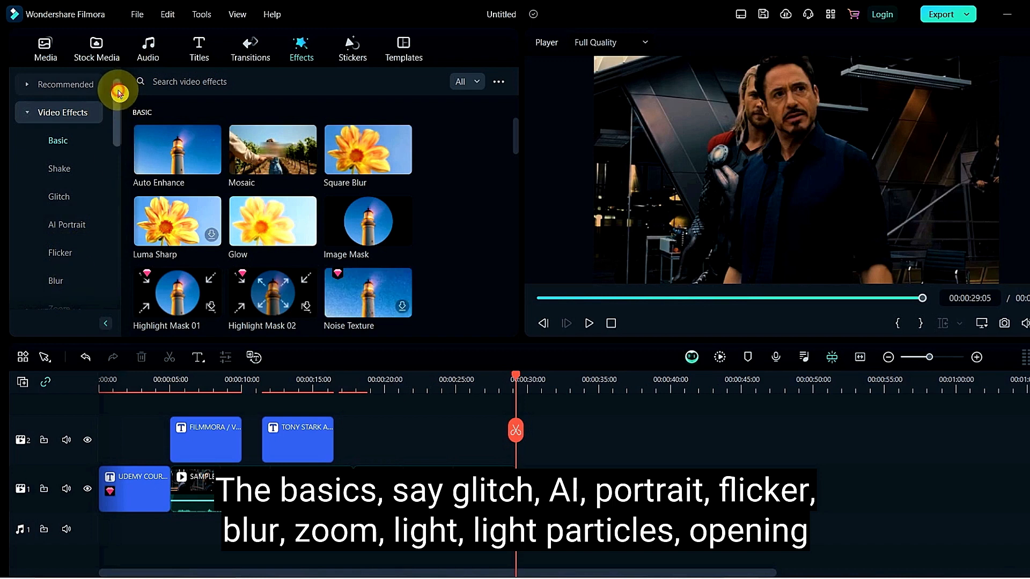
{"action": "left_click_drag", "start_coordinate": [116, 87], "coordinate": [119, 119]}
{"action": "left_click", "coordinate": [62, 225]}
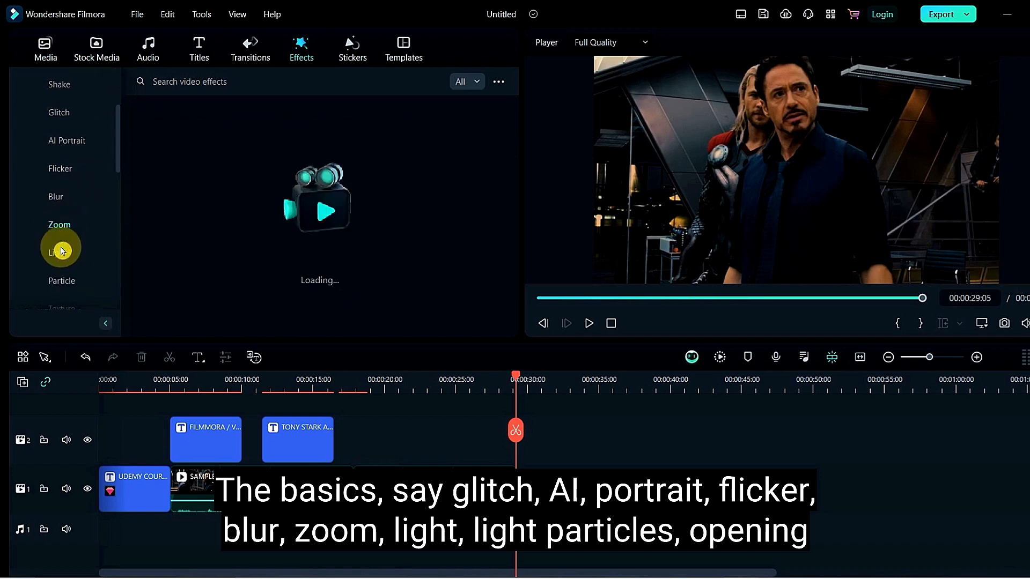
{"action": "left_click", "coordinate": [62, 252]}
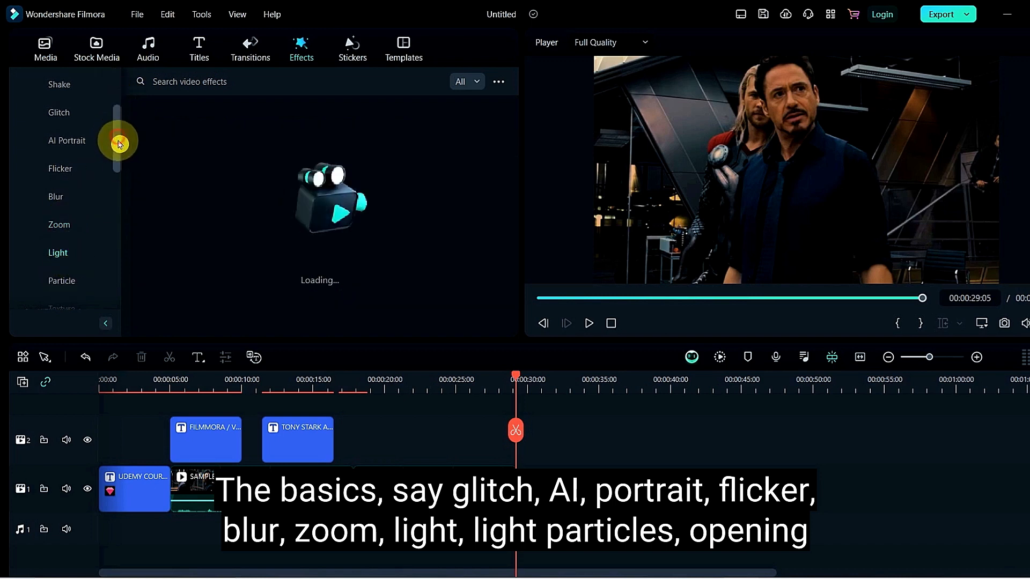
{"action": "left_click_drag", "start_coordinate": [115, 140], "coordinate": [122, 202]}
{"action": "scroll", "coordinate": [121, 207], "scroll_direction": "down", "scroll_amount": 2}
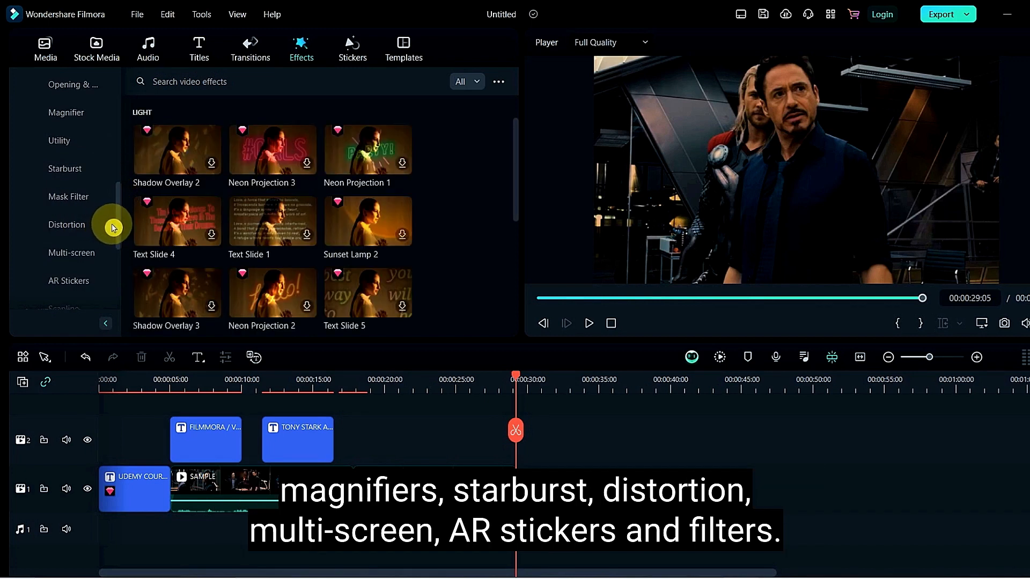
{"action": "left_click", "coordinate": [113, 226]}
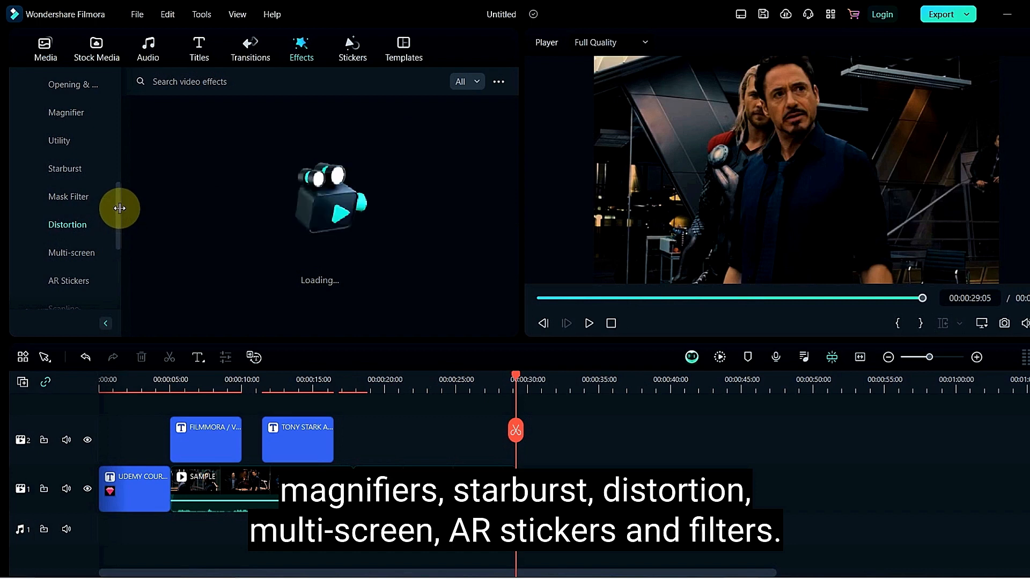
{"action": "left_click_drag", "start_coordinate": [119, 226], "coordinate": [119, 253]}
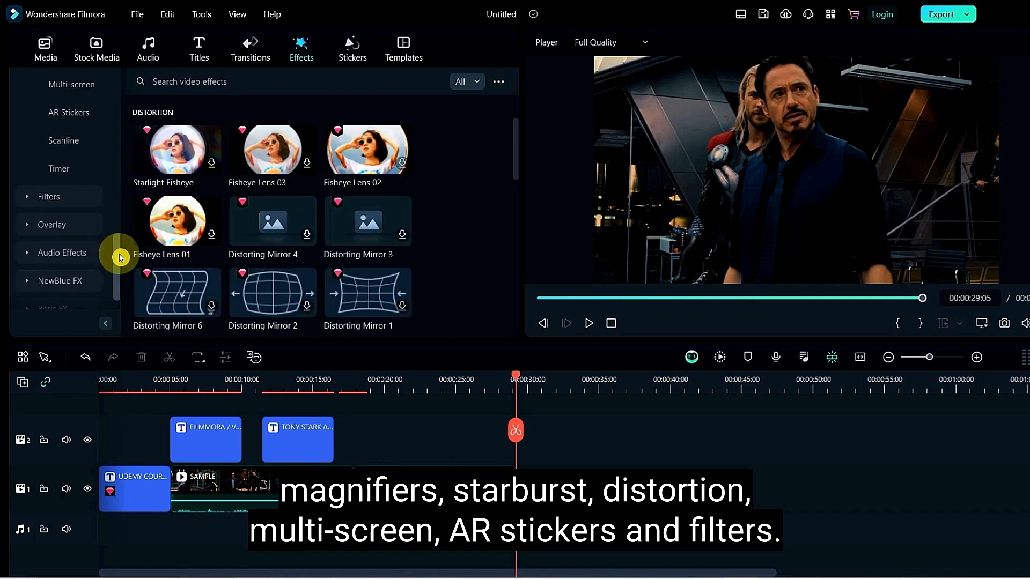
Browse the filter library, including its Basic, Instagram and Cinematic categories
{"action": "left_click", "coordinate": [55, 204]}
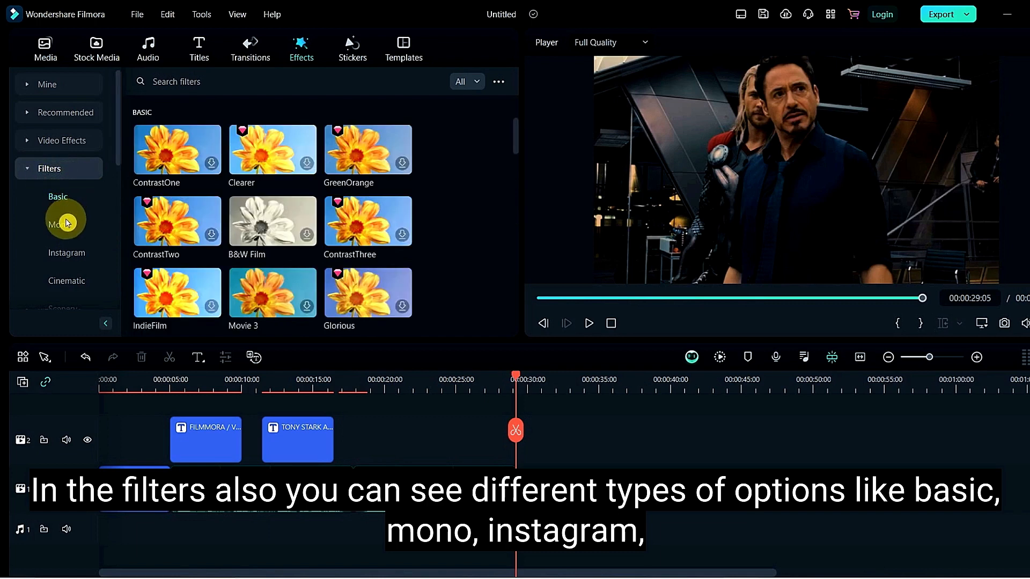
{"action": "left_click", "coordinate": [60, 225]}
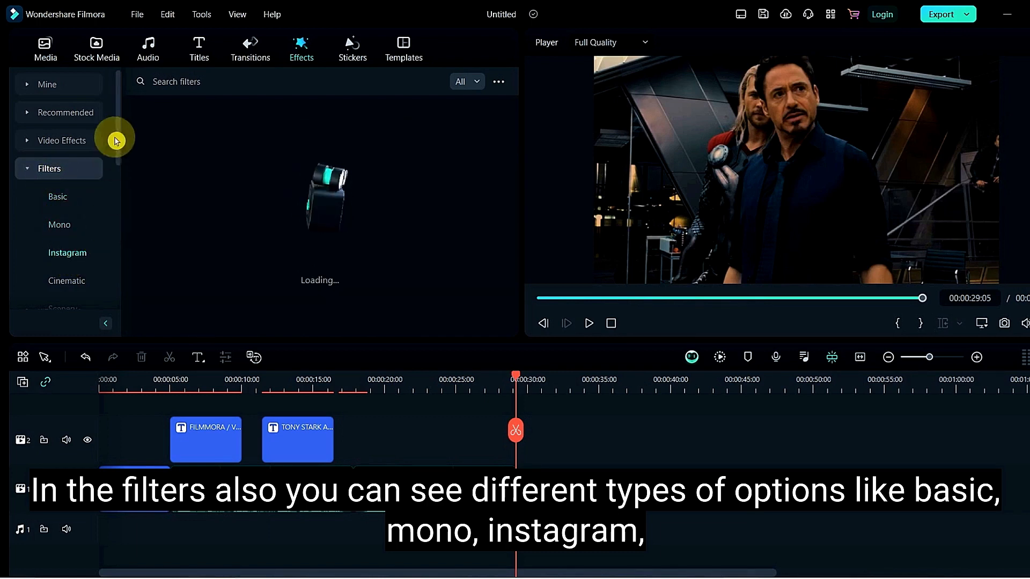
{"action": "left_click_drag", "start_coordinate": [118, 114], "coordinate": [110, 156]}
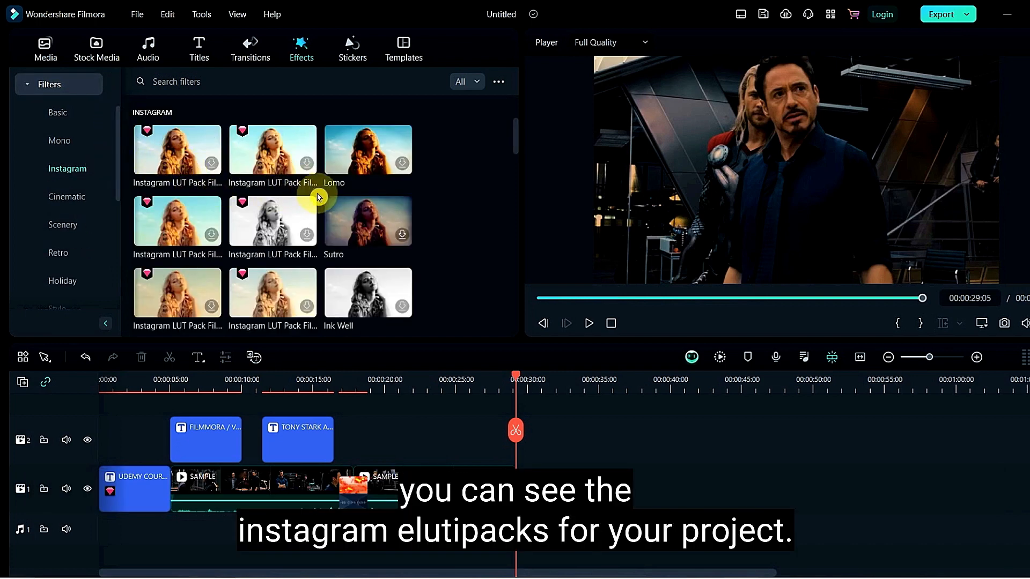
{"action": "left_click", "coordinate": [74, 203]}
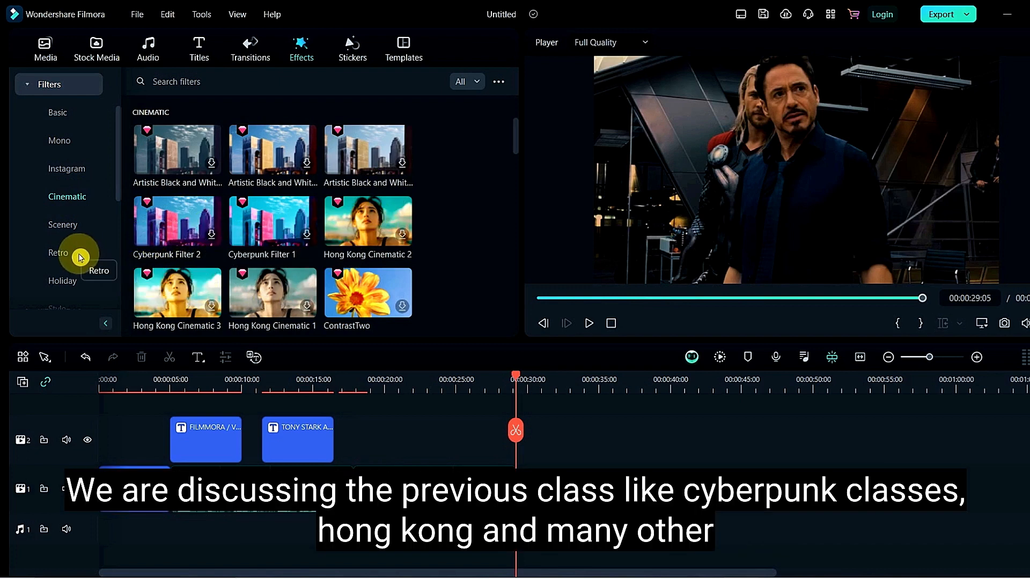
{"action": "left_click_drag", "start_coordinate": [118, 159], "coordinate": [127, 255]}
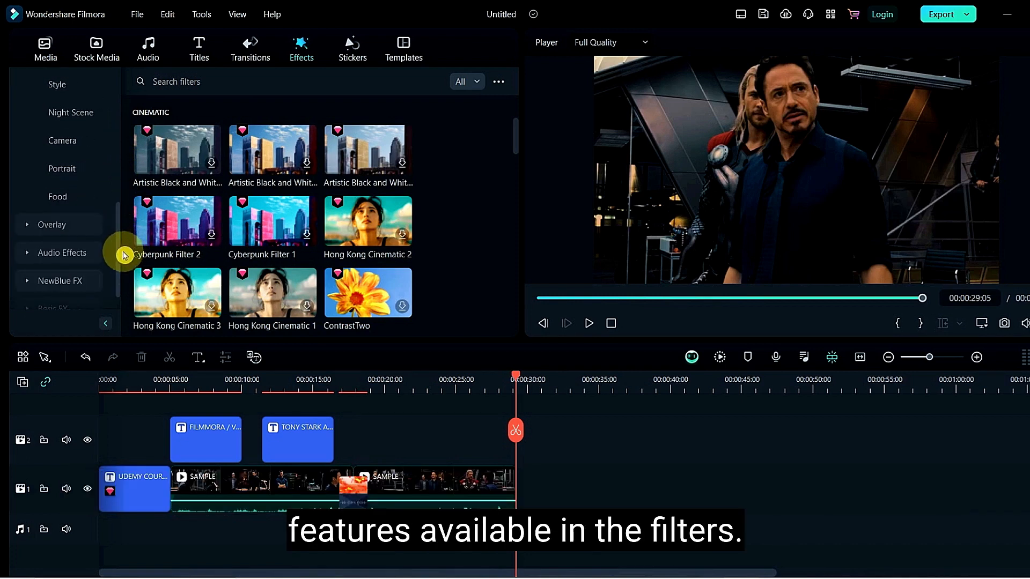
Apply the Night Club Pack overlay from the Border overlays to the second SAMPLE clip
{"action": "left_click", "coordinate": [53, 224]}
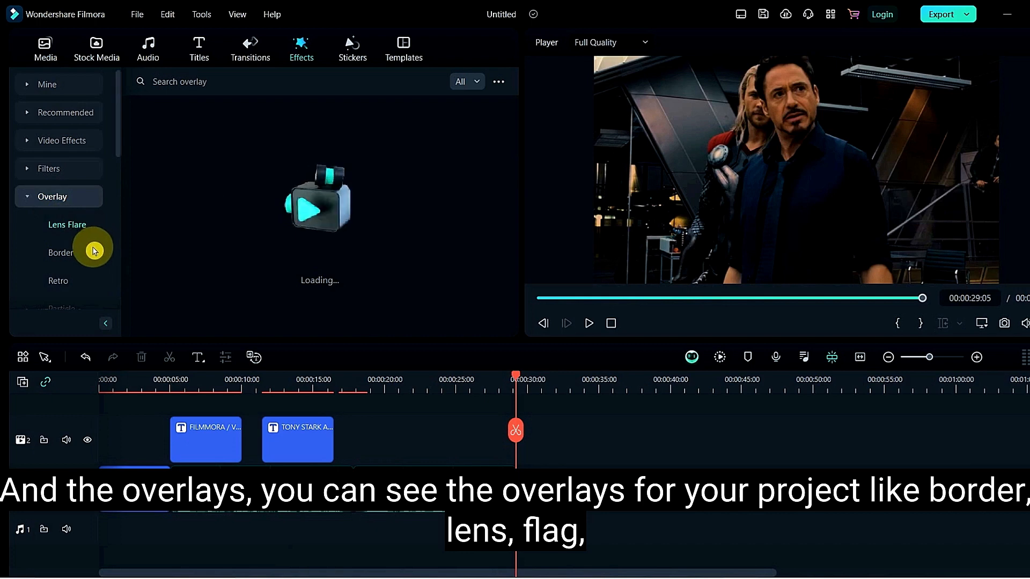
{"action": "left_click", "coordinate": [63, 252]}
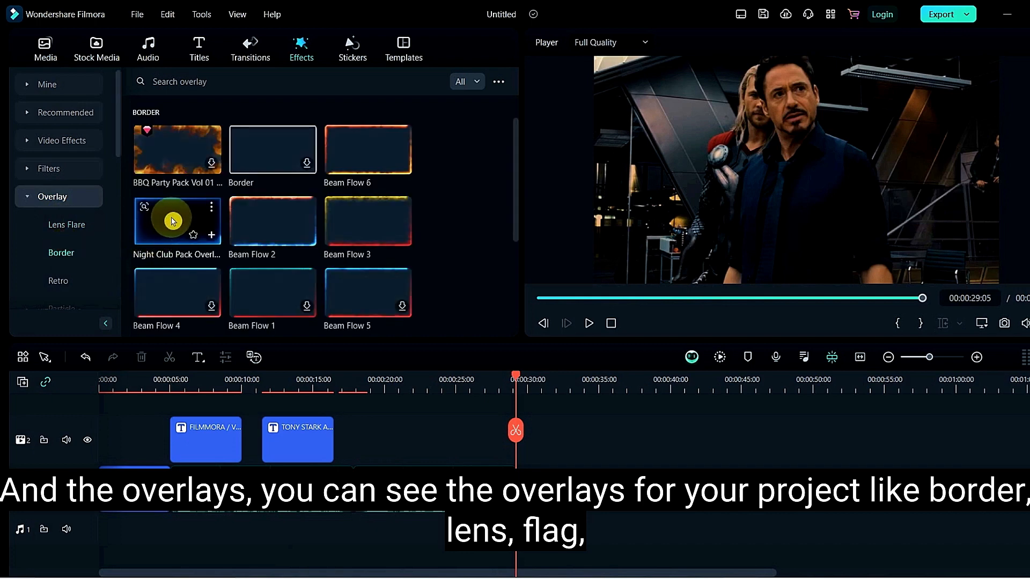
{"action": "left_click_drag", "start_coordinate": [173, 221], "coordinate": [413, 478]}
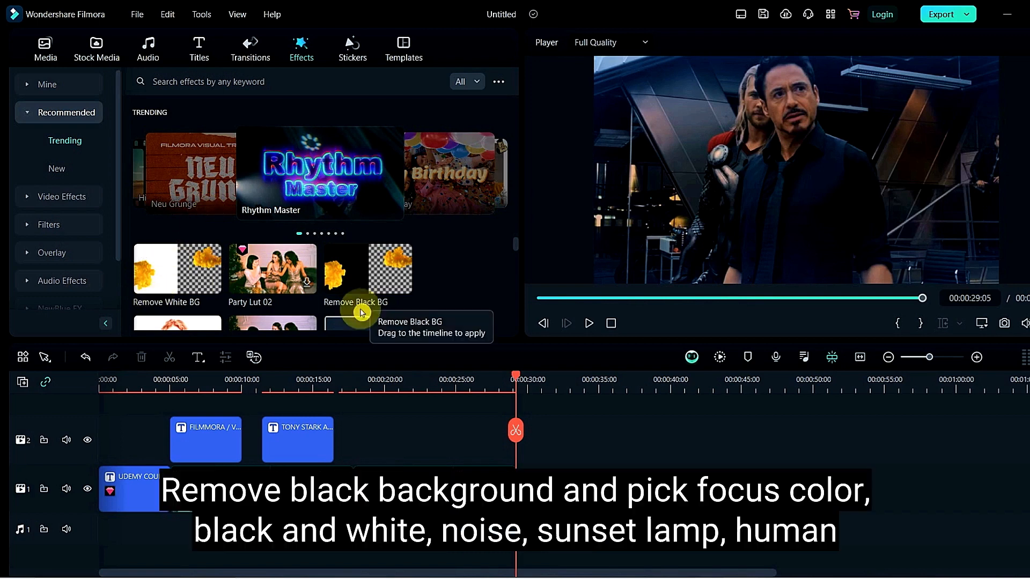
Look through the trending effects and apply the Auto Enhance basic video effect to the first SAMPLE clip
{"action": "scroll", "coordinate": [514, 244], "scroll_direction": "down", "scroll_amount": 5}
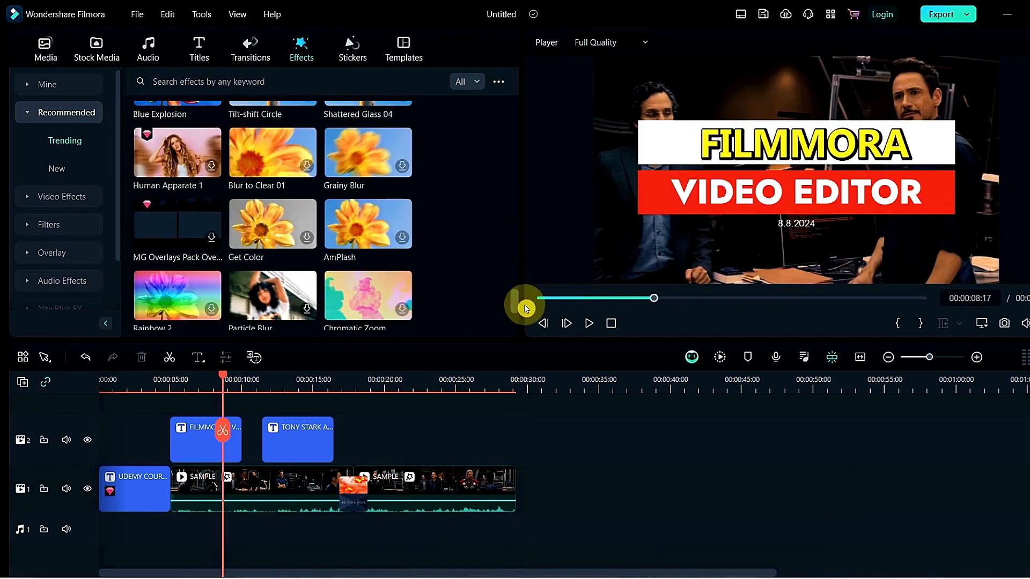
{"action": "mouse_move", "coordinate": [525, 305]}
{"action": "left_mouse_down"}
{"action": "mouse_move", "coordinate": [528, 334]}
{"action": "mouse_move", "coordinate": [527, 295]}
{"action": "left_mouse_up"}
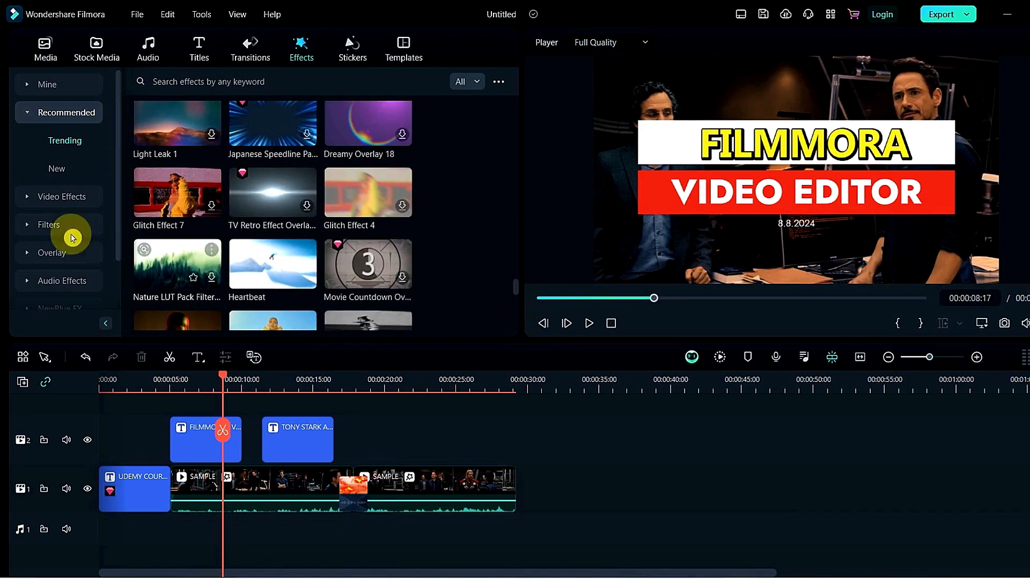
{"action": "left_click", "coordinate": [54, 196]}
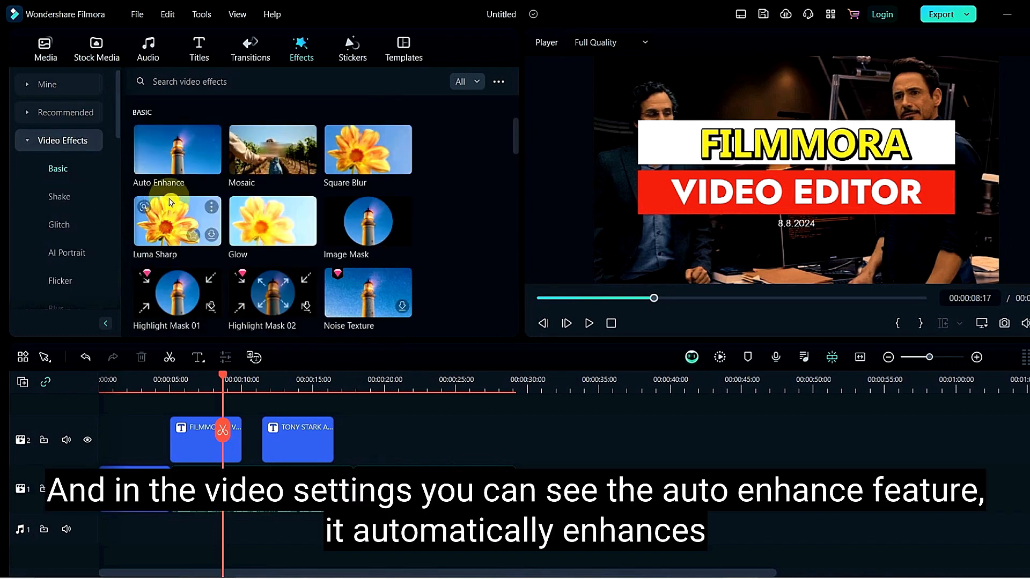
{"action": "left_click_drag", "start_coordinate": [166, 162], "coordinate": [217, 467]}
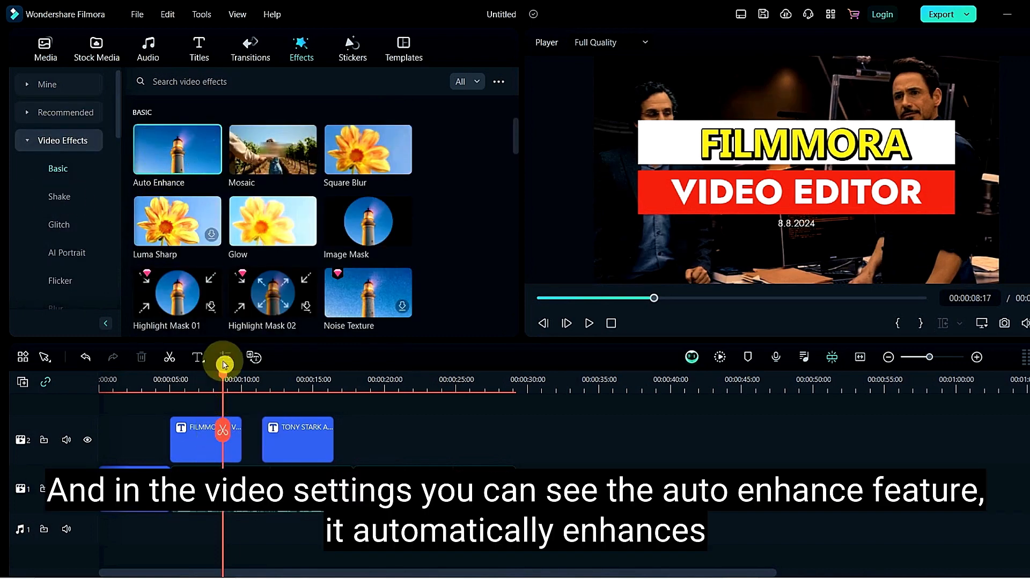
Try the Glow effect on the first SAMPLE clip, previewing it at 00:00:13:16
{"action": "left_click_drag", "start_coordinate": [222, 375], "coordinate": [294, 394]}
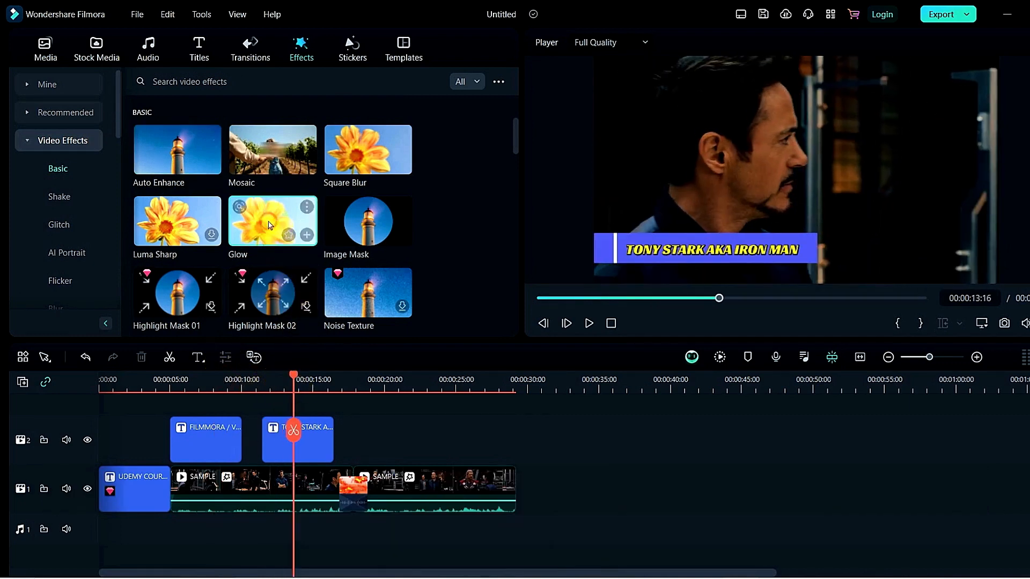
{"action": "left_click_drag", "start_coordinate": [270, 226], "coordinate": [226, 482]}
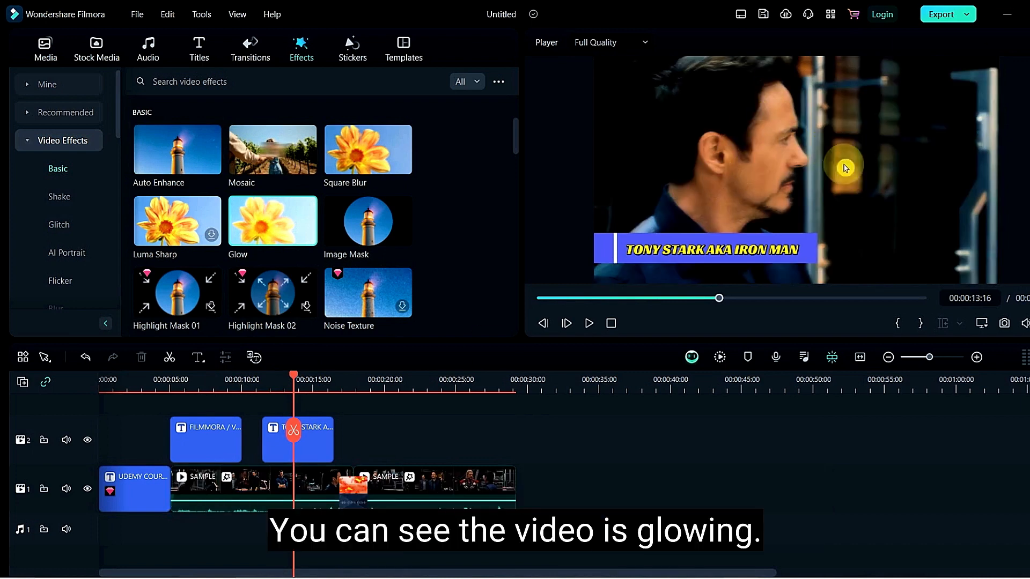
Try a Radius of 4.13 and a lower Zoom Start Node for Beam Flow 6 on the first SAMPLE clip
{"action": "double_click", "coordinate": [199, 489]}
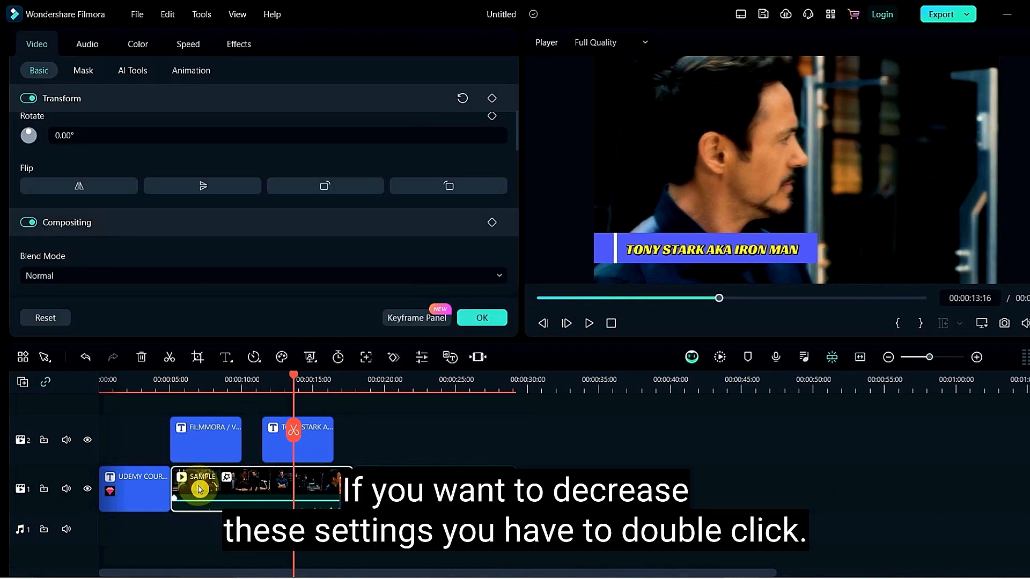
{"action": "left_click", "coordinate": [242, 48]}
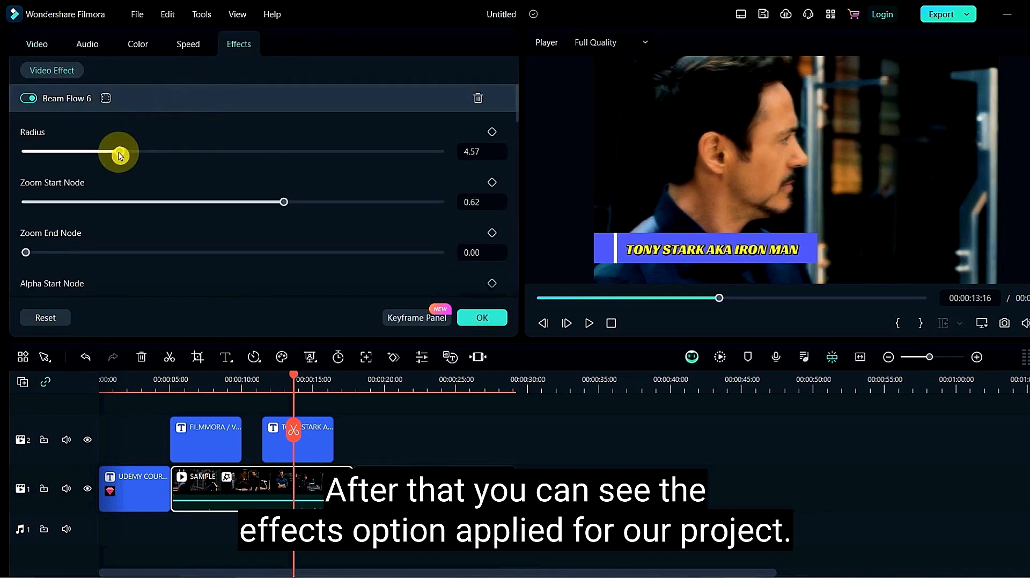
{"action": "mouse_move", "coordinate": [119, 156]}
{"action": "left_mouse_down"}
{"action": "mouse_move", "coordinate": [23, 151]}
{"action": "mouse_move", "coordinate": [112, 155]}
{"action": "left_mouse_up"}
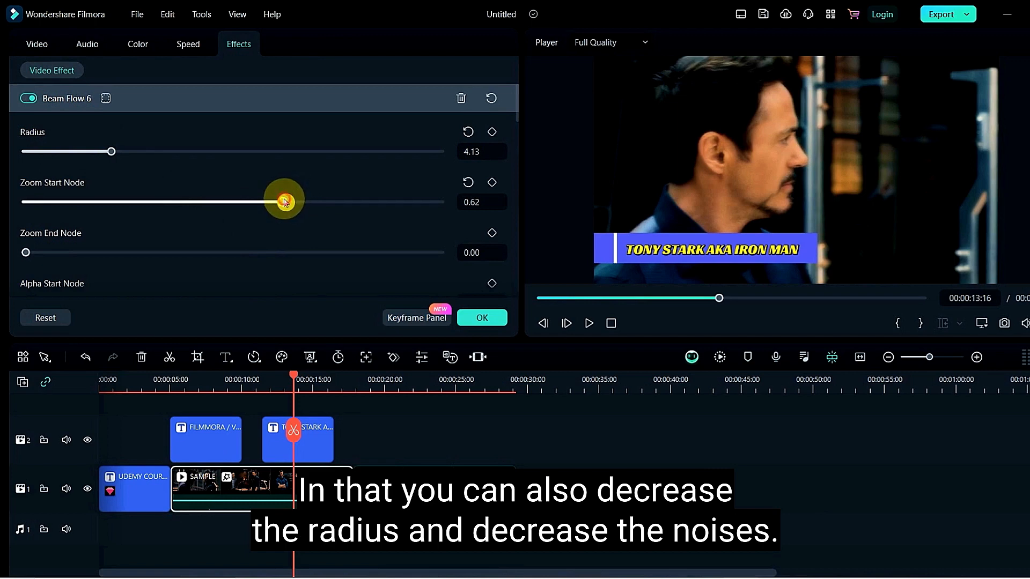
{"action": "left_click_drag", "start_coordinate": [284, 202], "coordinate": [69, 201]}
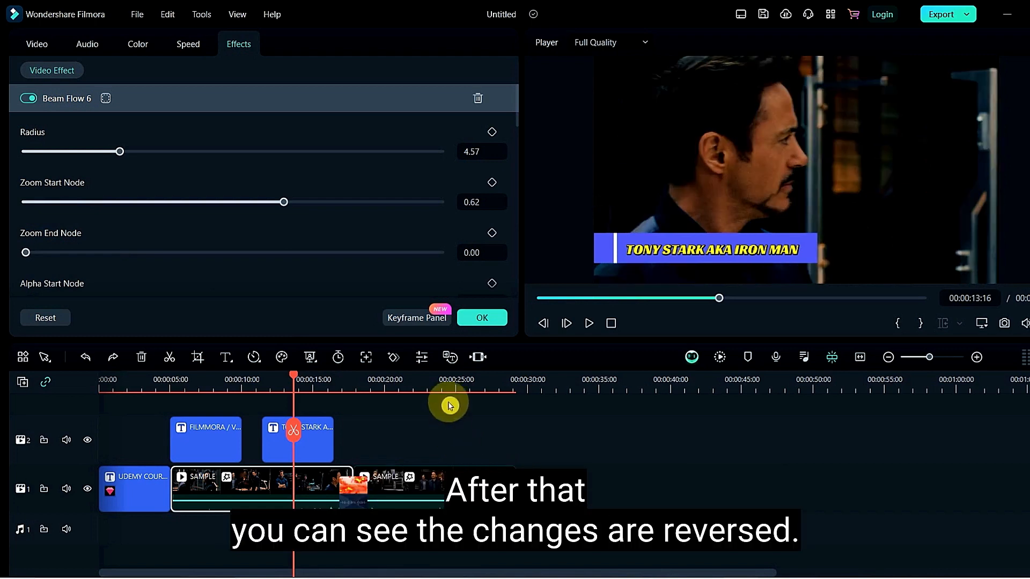
{"action": "left_click", "coordinate": [480, 320]}
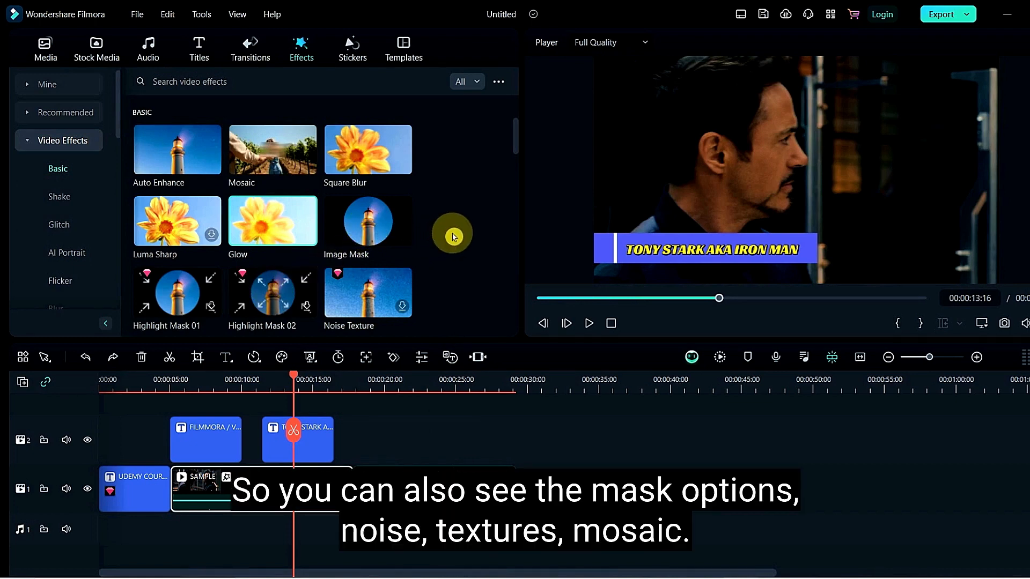
Place the Mosaic effect on track 2 above the second SAMPLE clip and move the playhead to 00:00:21:09
{"action": "scroll", "coordinate": [514, 142], "scroll_direction": "down", "scroll_amount": 3}
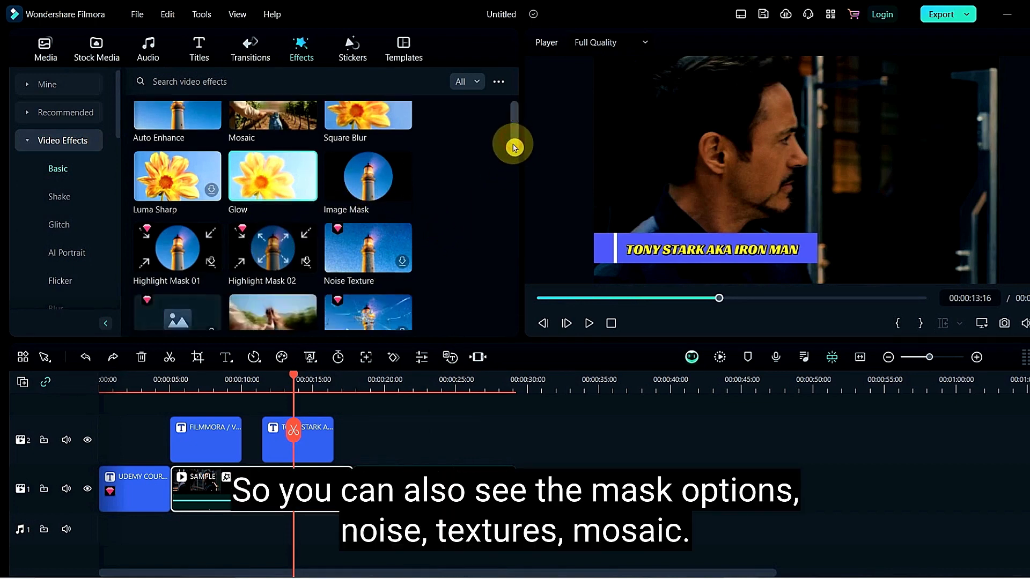
{"action": "scroll", "coordinate": [514, 144], "scroll_direction": "up", "scroll_amount": 1}
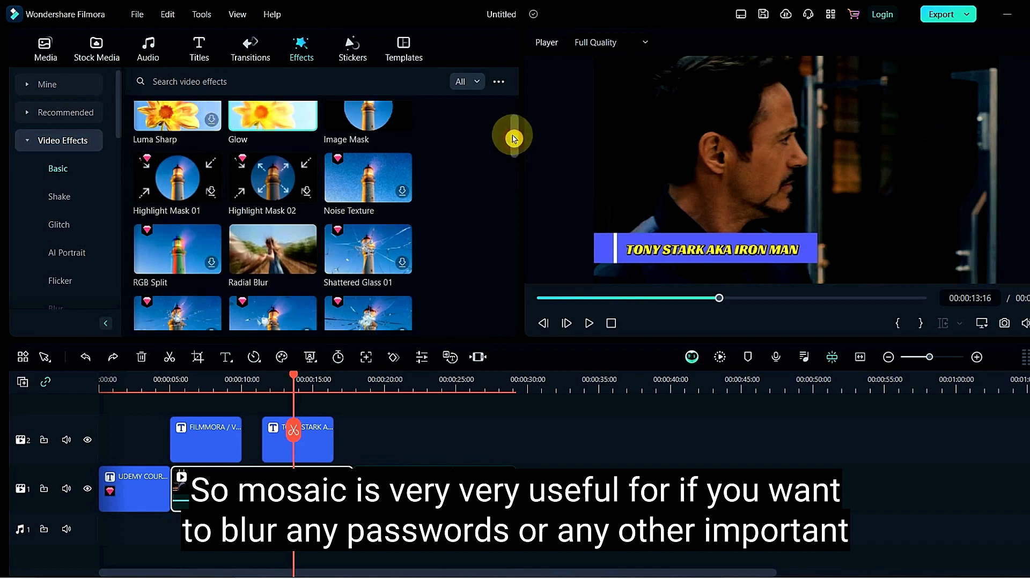
{"action": "scroll", "coordinate": [514, 143], "scroll_direction": "up", "scroll_amount": 2}
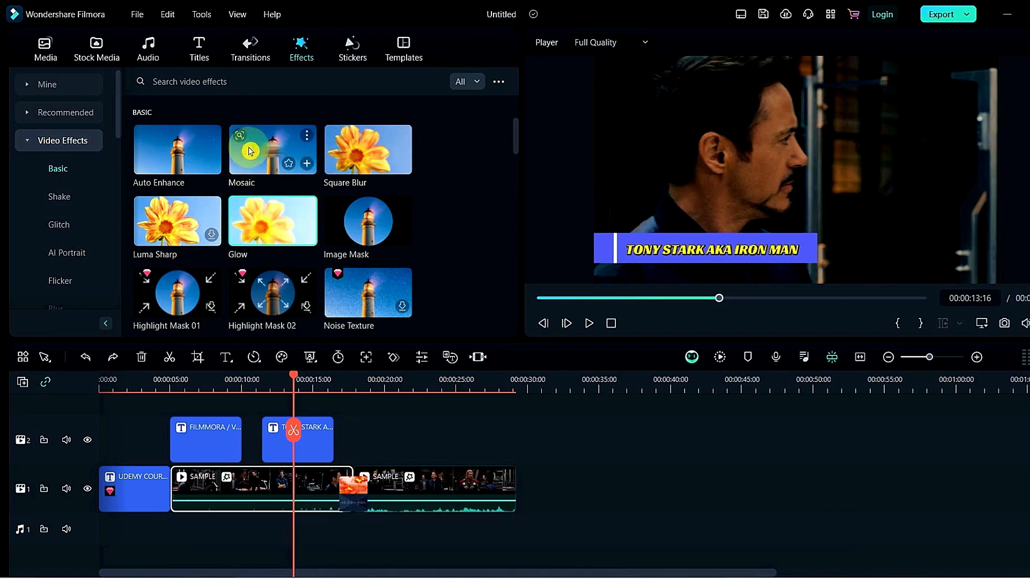
{"action": "left_click_drag", "start_coordinate": [278, 161], "coordinate": [404, 379]}
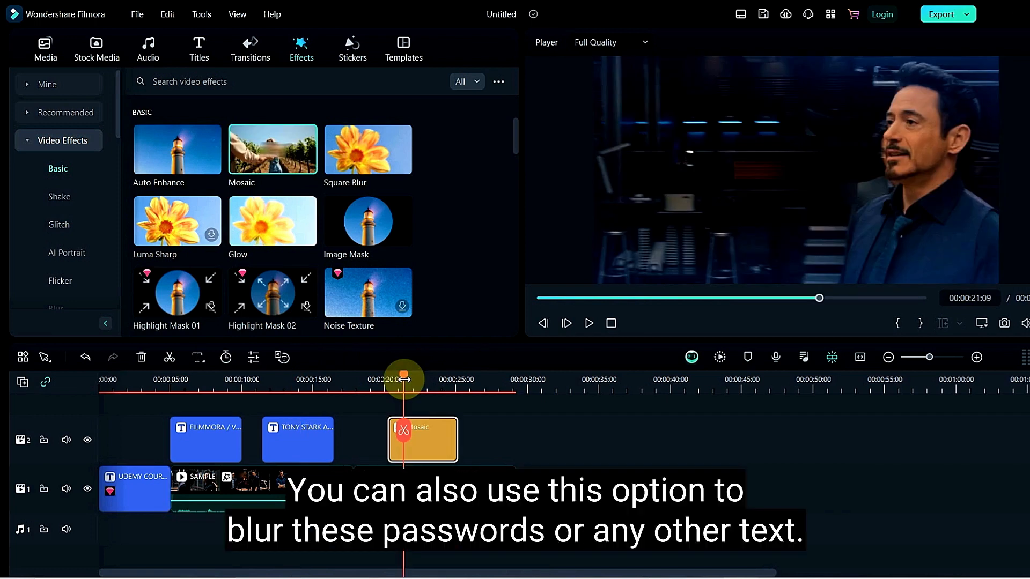
Move the Mosaic region over the man's face in the preview and make it taller to cover the whole face
{"action": "double_click", "coordinate": [435, 452]}
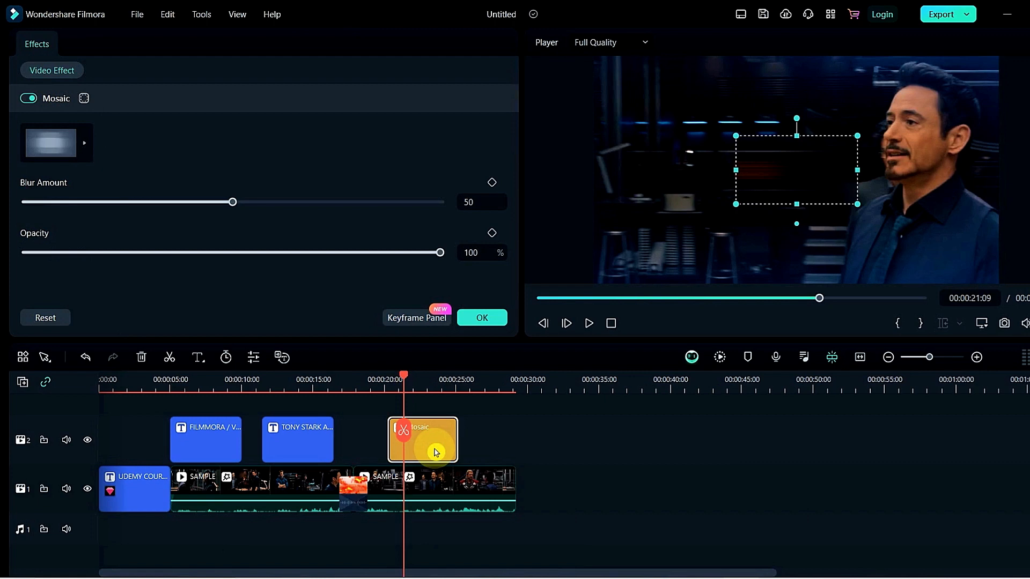
{"action": "left_click_drag", "start_coordinate": [814, 162], "coordinate": [927, 117]}
{"action": "left_click_drag", "start_coordinate": [909, 158], "coordinate": [910, 174]}
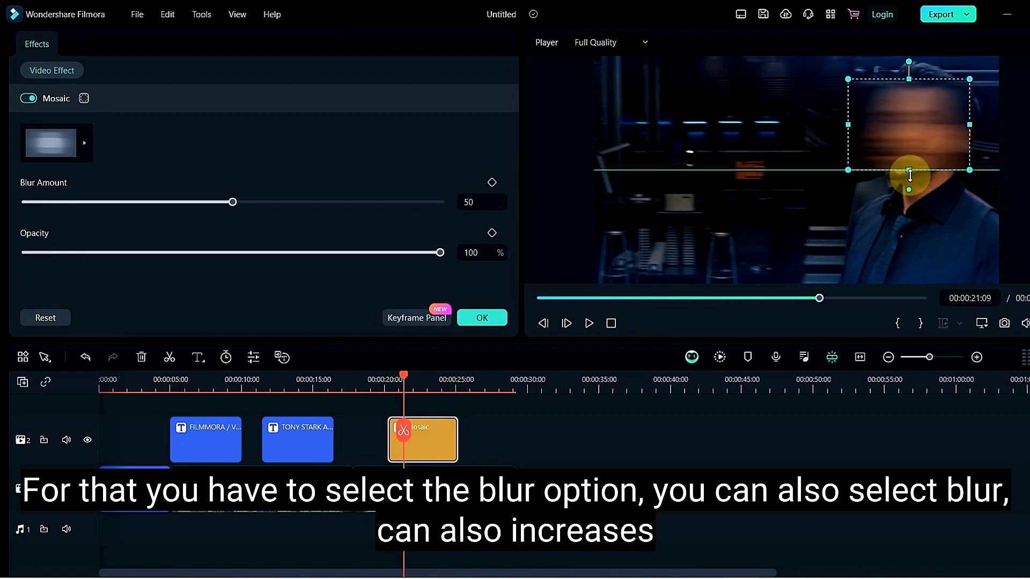
{"action": "left_click_drag", "start_coordinate": [903, 131], "coordinate": [906, 144]}
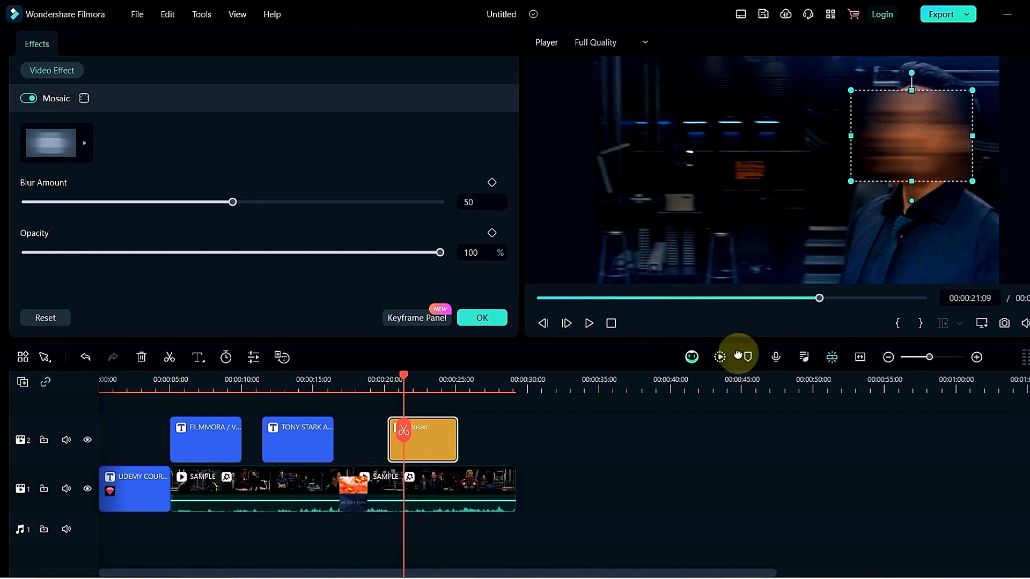
{"action": "left_click", "coordinate": [482, 318]}
Try the Human Clone Swing AI Portrait effect on the second SAMPLE clip and play it back
{"action": "left_click", "coordinate": [65, 255]}
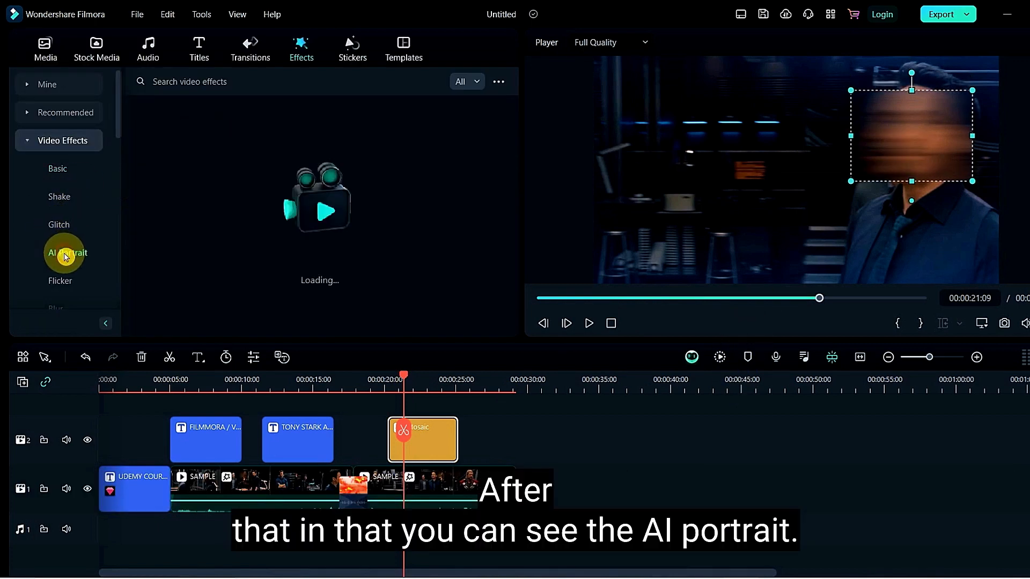
{"action": "left_click_drag", "start_coordinate": [172, 231], "coordinate": [440, 472]}
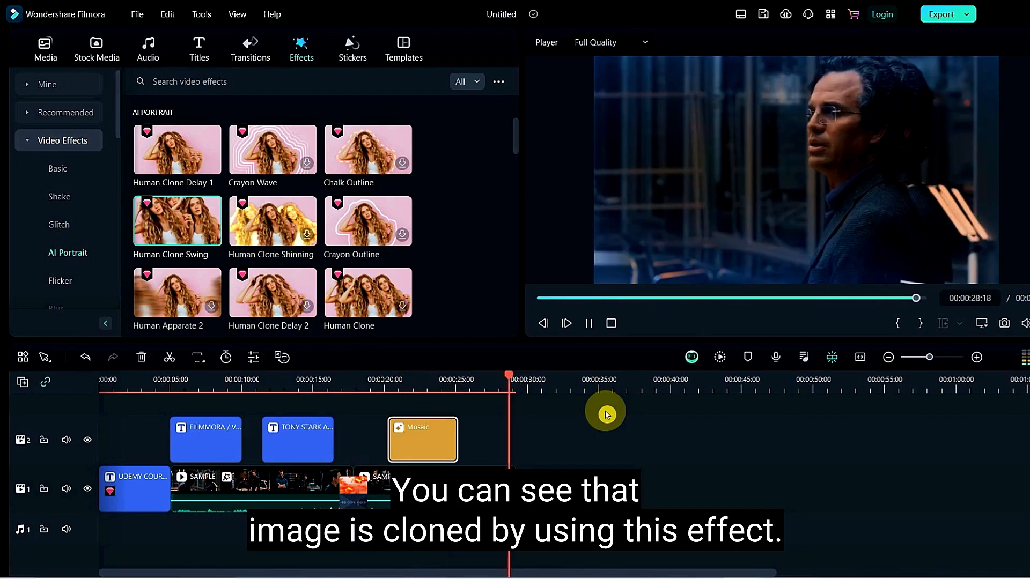
{"action": "key", "text": "space"}
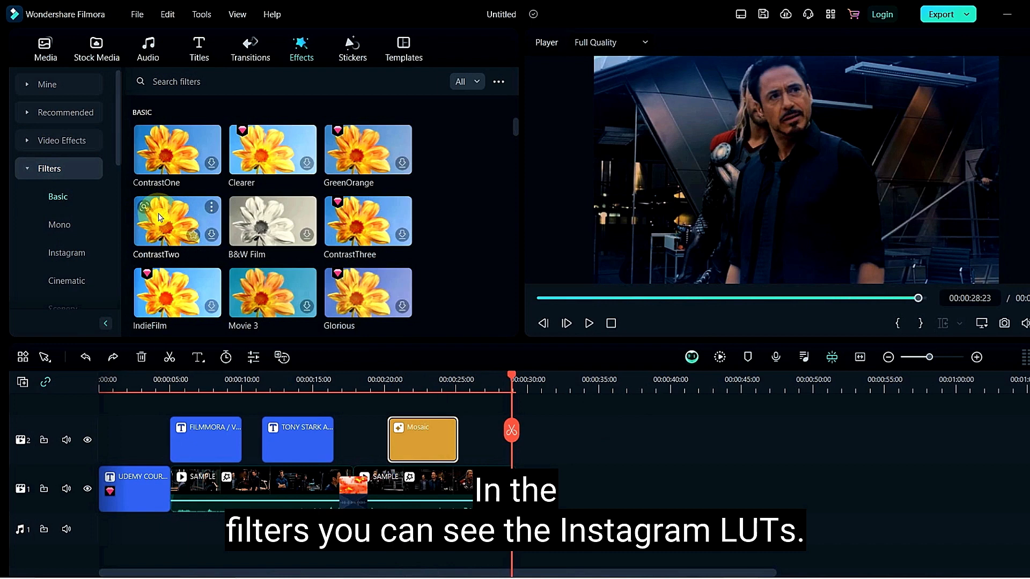
Try the Sutro Instagram filter on the first SAMPLE clip, preview it from about 00:00:10:00, and undo it
{"action": "left_click", "coordinate": [256, 167]}
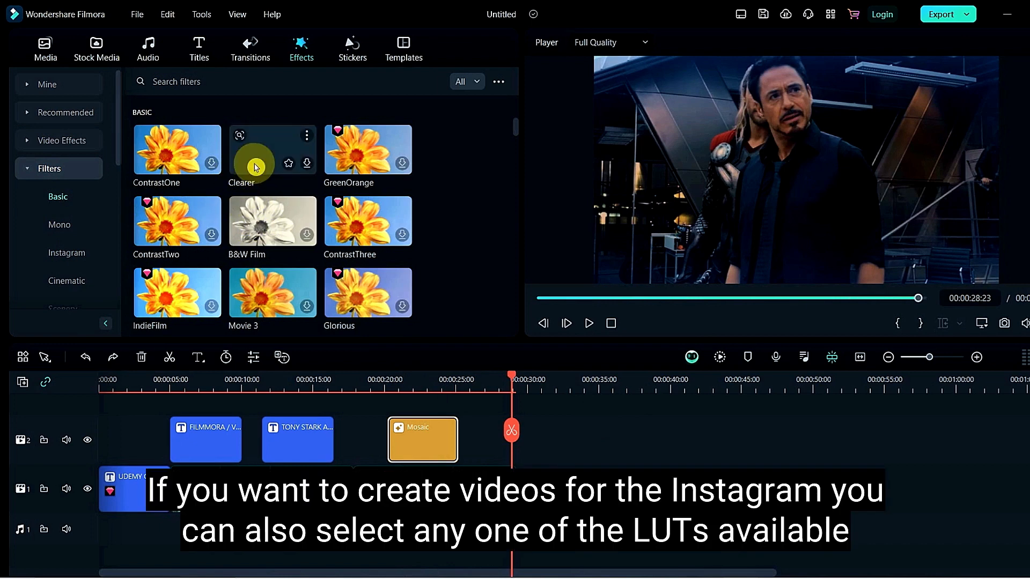
{"action": "left_click", "coordinate": [72, 249]}
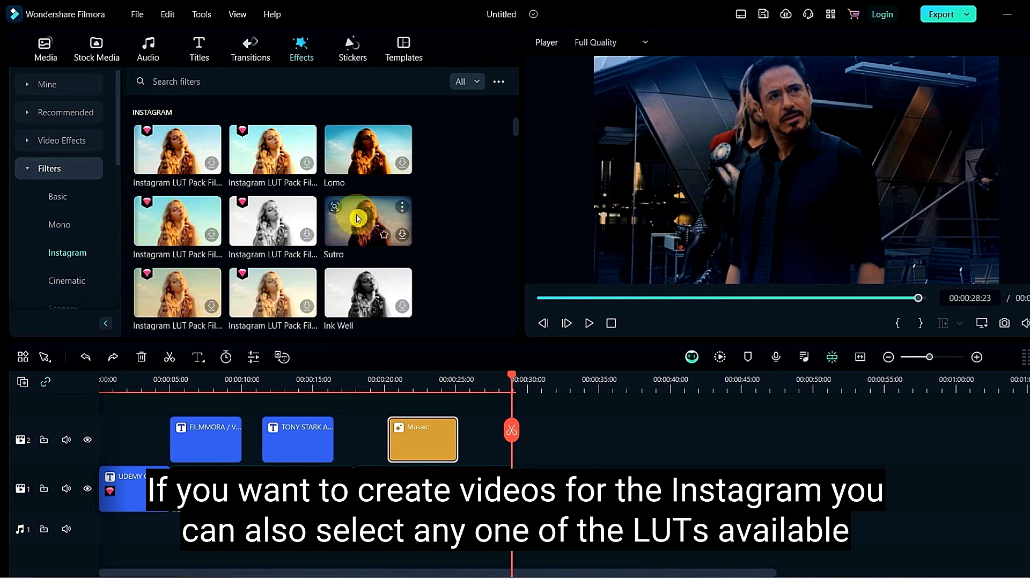
{"action": "mouse_move", "coordinate": [358, 218]}
{"action": "left_mouse_down"}
{"action": "mouse_move", "coordinate": [349, 271]}
{"action": "mouse_move", "coordinate": [244, 482]}
{"action": "left_mouse_up"}
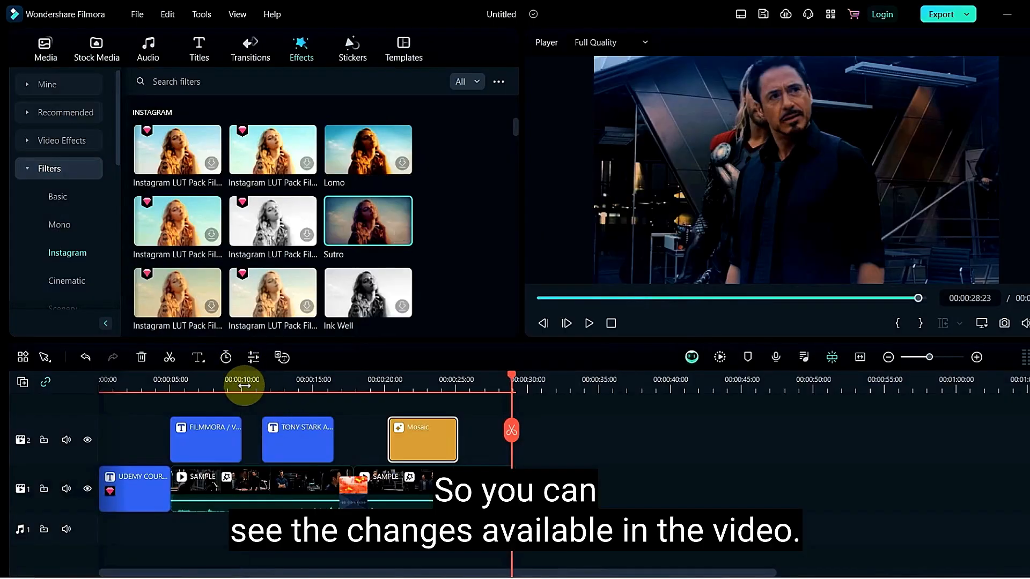
{"action": "left_click", "coordinate": [244, 381]}
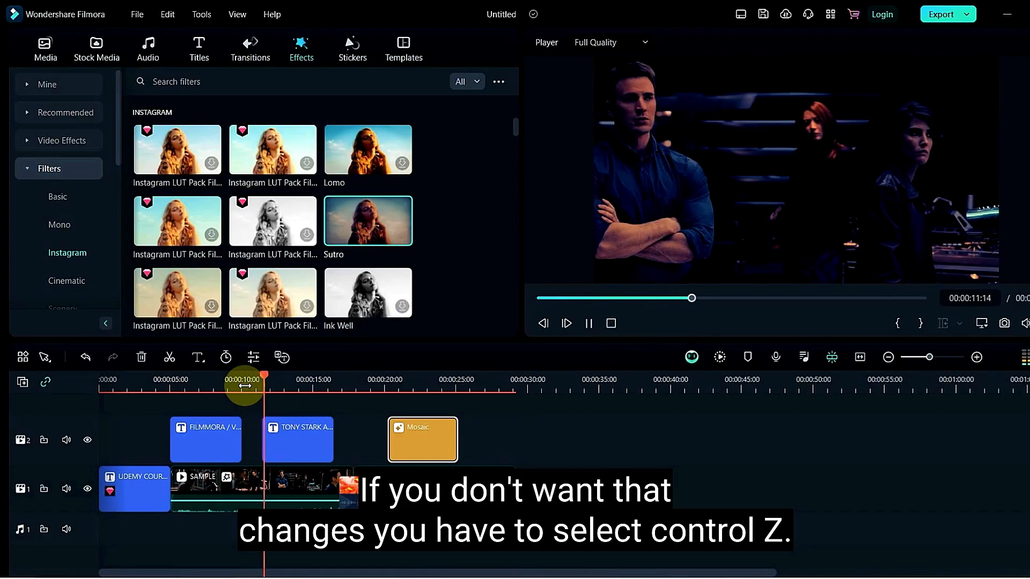
{"action": "key", "text": "space"}
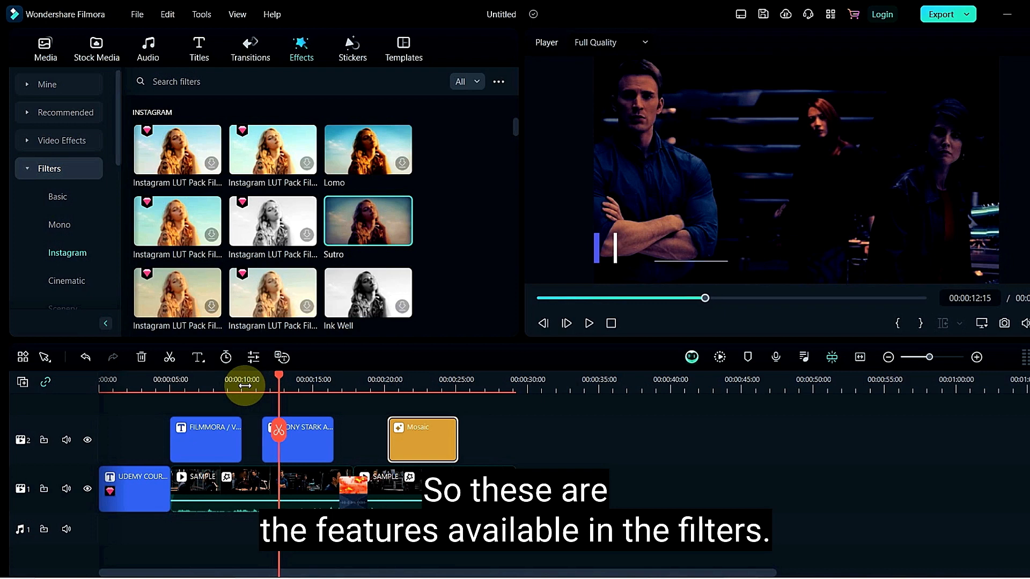
{"action": "key", "text": "ctrl+z"}
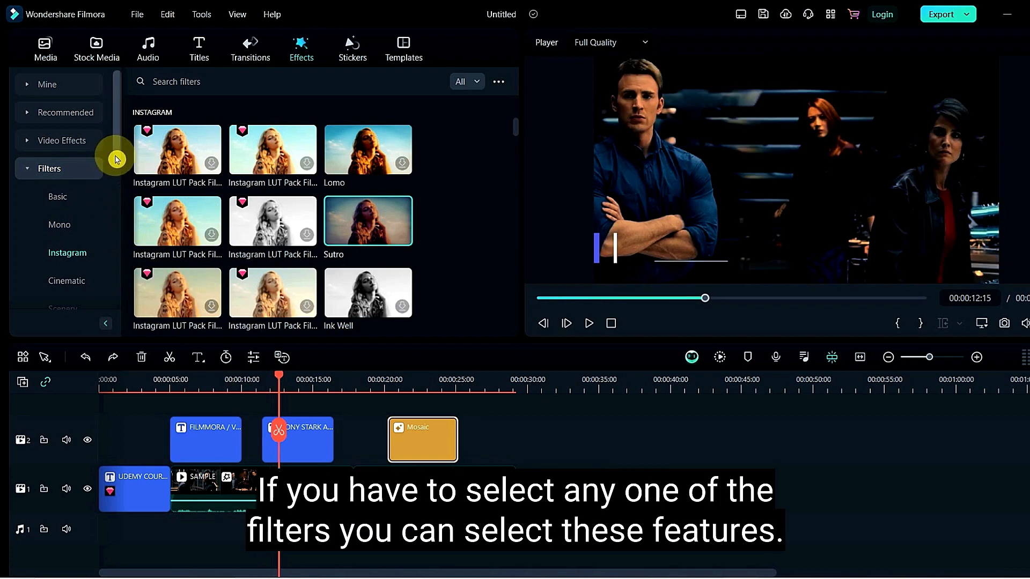
Look through the Cinematic filters, including the Cyberpunk, Hong Kong Cinematic and Stranger Filter Effect looks
{"action": "scroll", "coordinate": [122, 174], "scroll_direction": "down", "scroll_amount": 1}
{"action": "scroll", "coordinate": [123, 177], "scroll_direction": "down", "scroll_amount": 2}
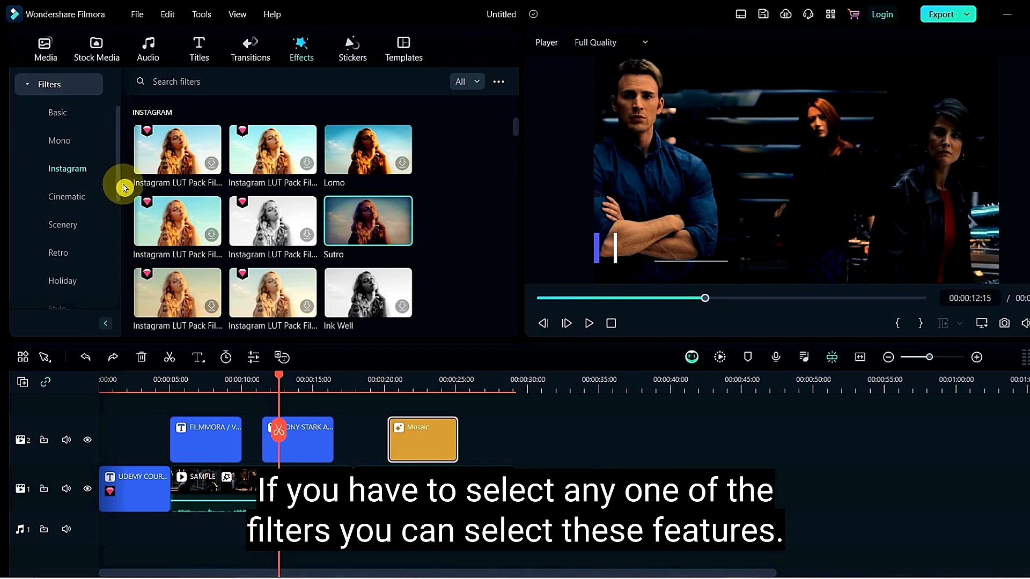
{"action": "left_click", "coordinate": [75, 196]}
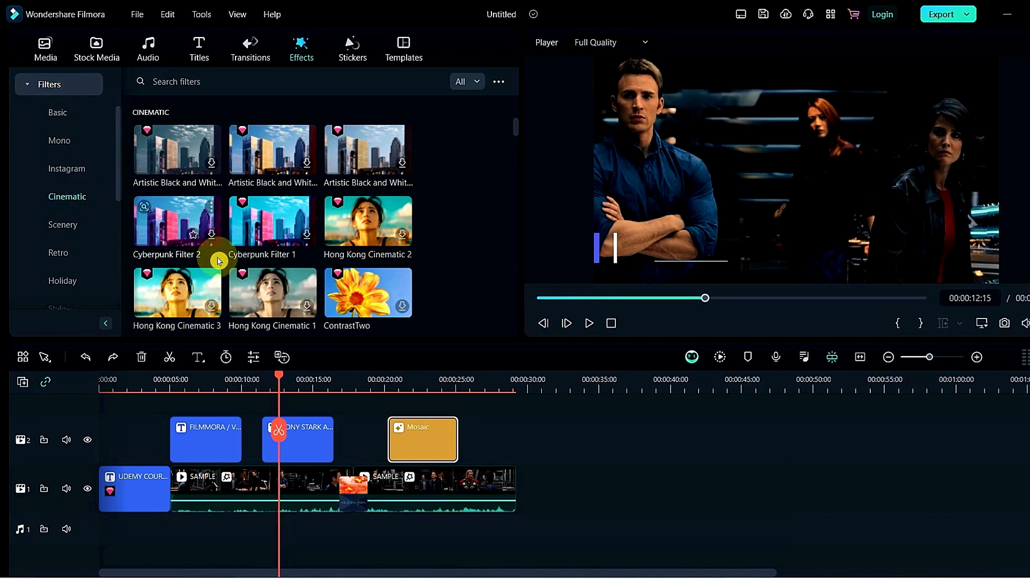
{"action": "scroll", "coordinate": [218, 261], "scroll_direction": "down", "scroll_amount": 10}
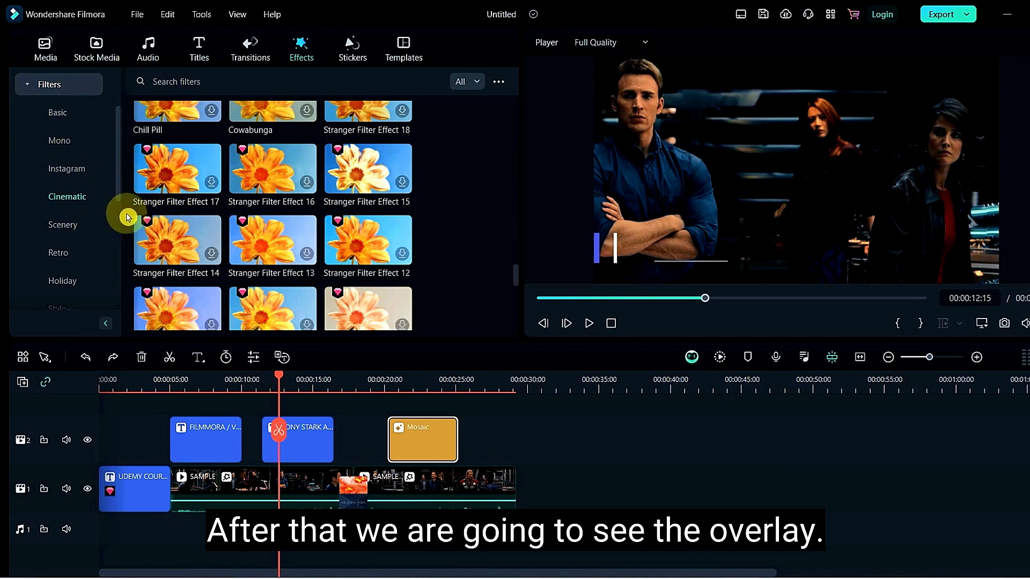
Try the Anime Overlay 1 lens flare overlay on the first SAMPLE clip, previewing it up to 00:00:15:09
{"action": "scroll", "coordinate": [126, 214], "scroll_direction": "down", "scroll_amount": 7}
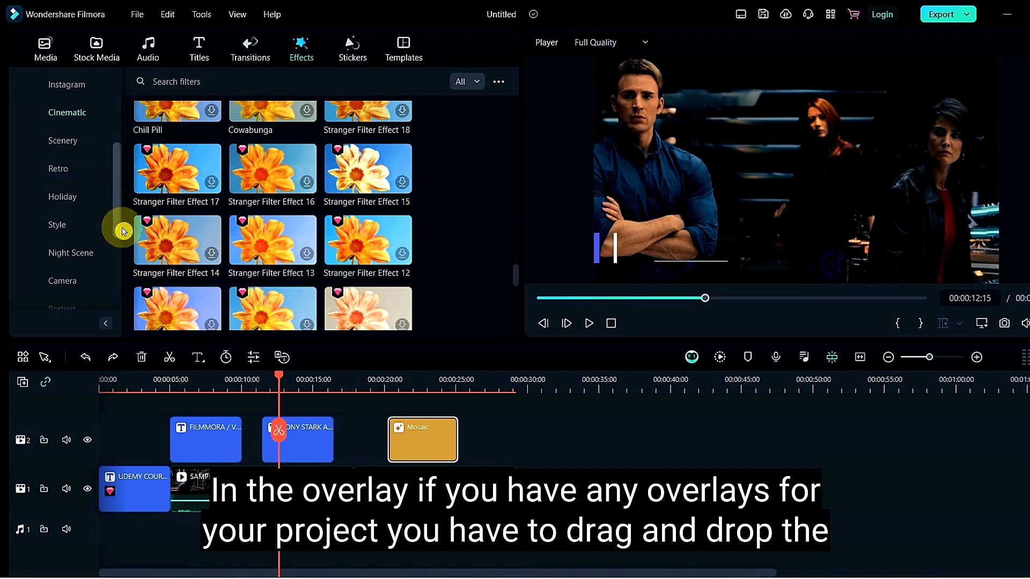
{"action": "scroll", "coordinate": [128, 282], "scroll_direction": "down", "scroll_amount": 2}
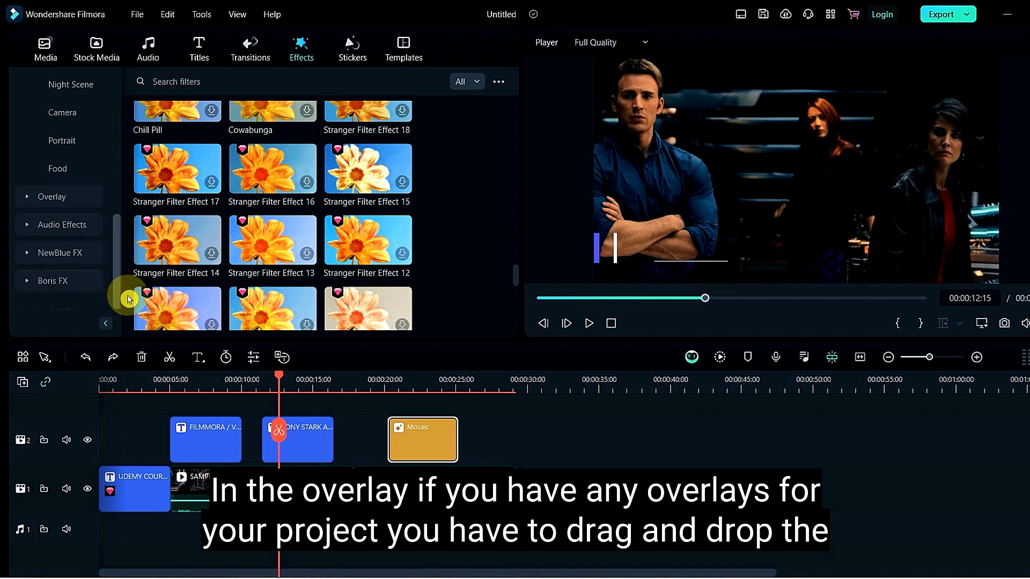
{"action": "left_click", "coordinate": [57, 198]}
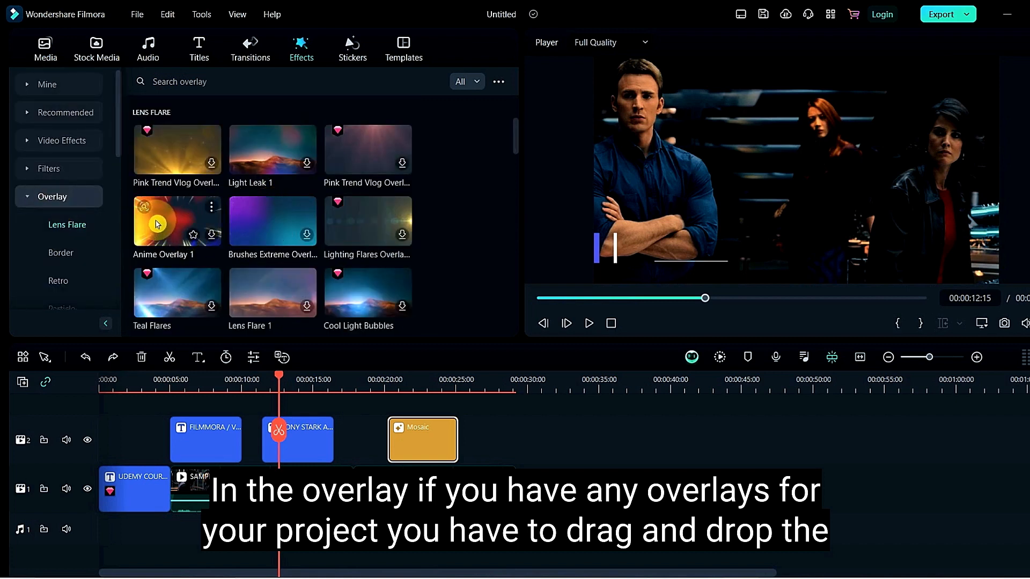
{"action": "left_click_drag", "start_coordinate": [157, 224], "coordinate": [229, 504]}
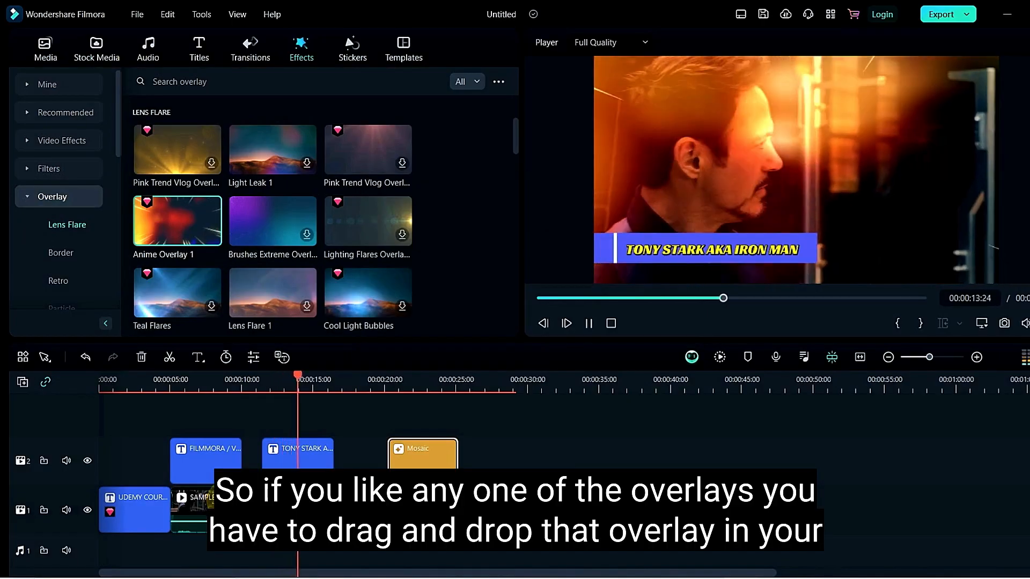
{"action": "key", "text": "space"}
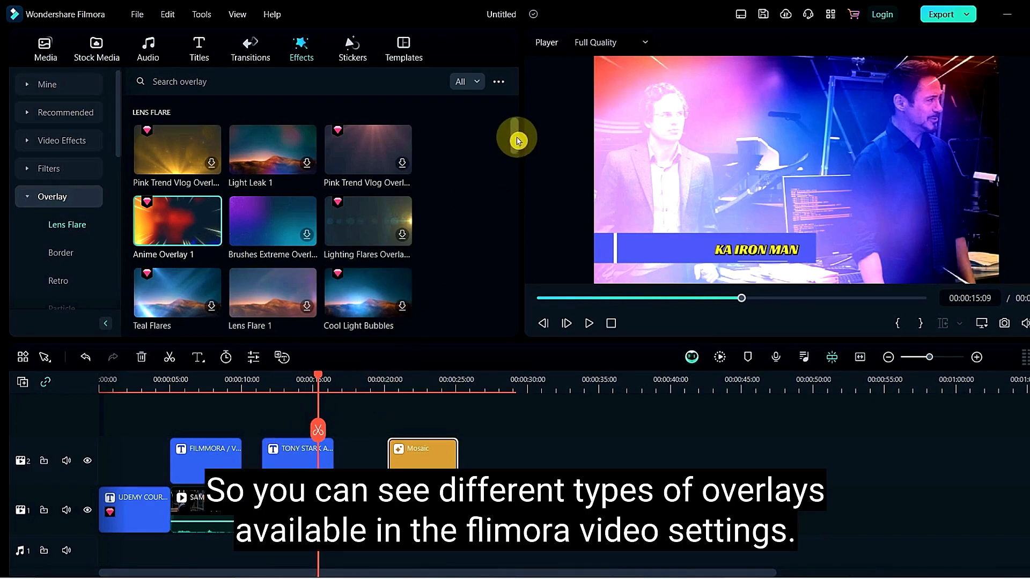
Look through the remaining Lens Flare overlays and the Border and Particle overlay categories
{"action": "left_click_drag", "start_coordinate": [514, 139], "coordinate": [524, 329]}
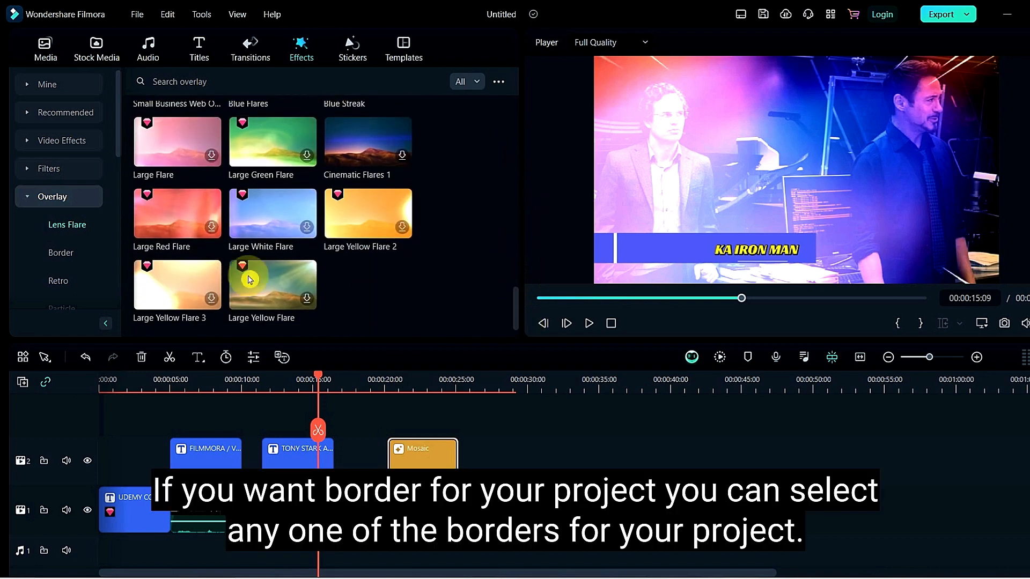
{"action": "left_click_drag", "start_coordinate": [120, 138], "coordinate": [119, 156]}
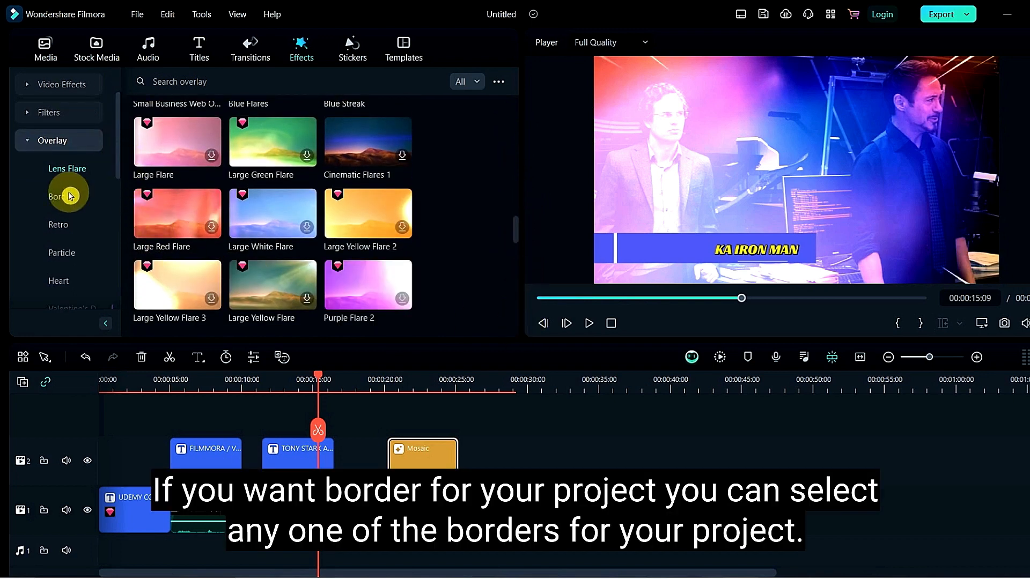
{"action": "left_click", "coordinate": [52, 202]}
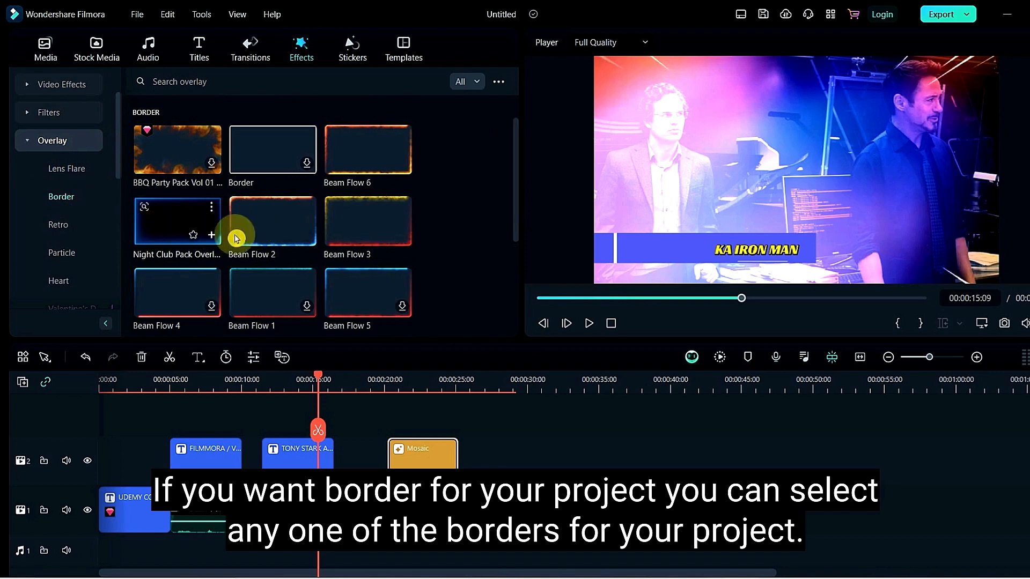
{"action": "scroll", "coordinate": [345, 260], "scroll_direction": "down", "scroll_amount": 4}
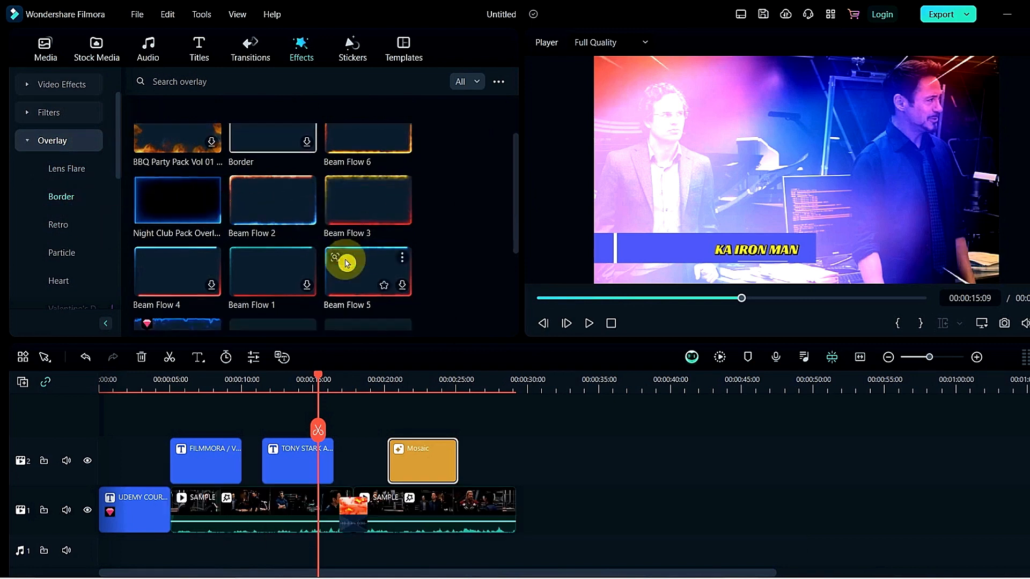
{"action": "left_click", "coordinate": [71, 254]}
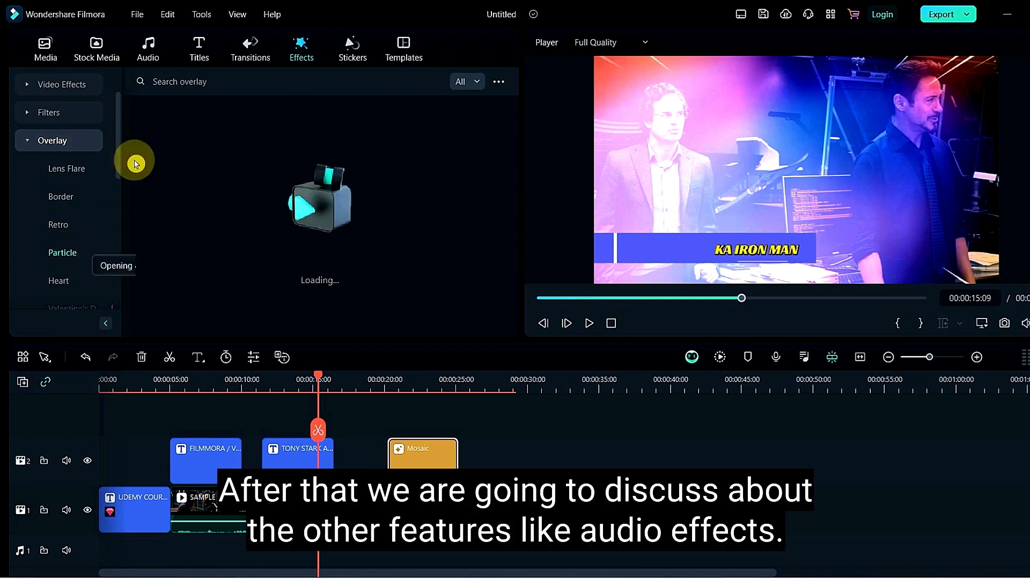
{"action": "scroll", "coordinate": [119, 214], "scroll_direction": "down", "scroll_amount": 4}
{"action": "scroll", "coordinate": [120, 247], "scroll_direction": "down", "scroll_amount": 4}
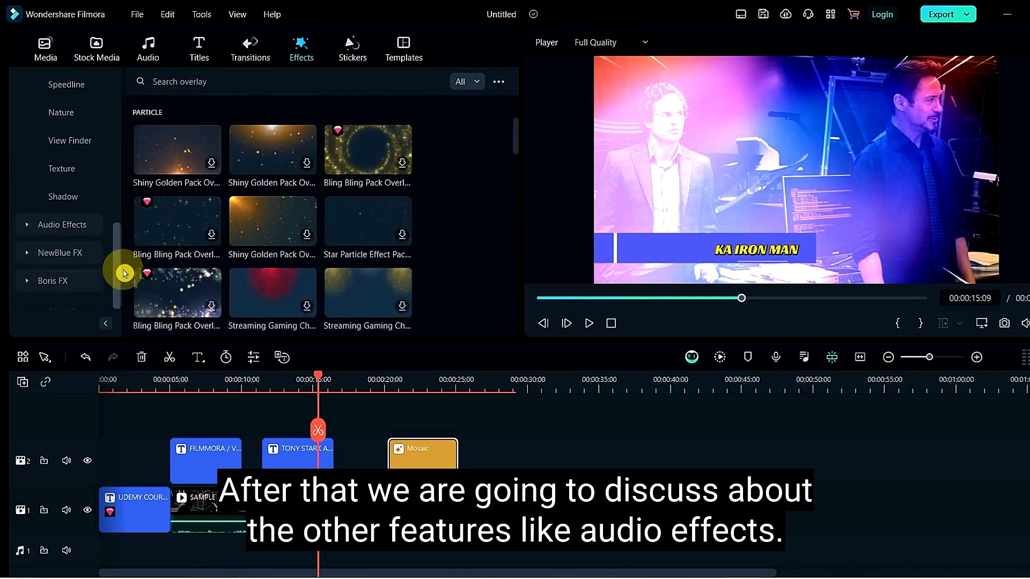
Preview the Echo voice filter and look over the other audio voice filters, including Hacker
{"action": "left_click", "coordinate": [62, 230]}
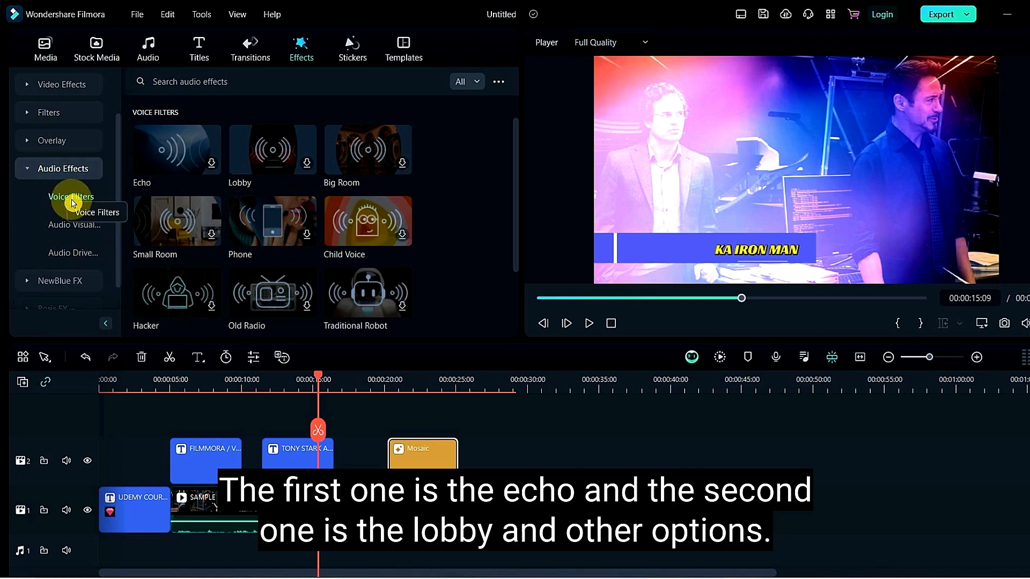
{"action": "left_click", "coordinate": [172, 166]}
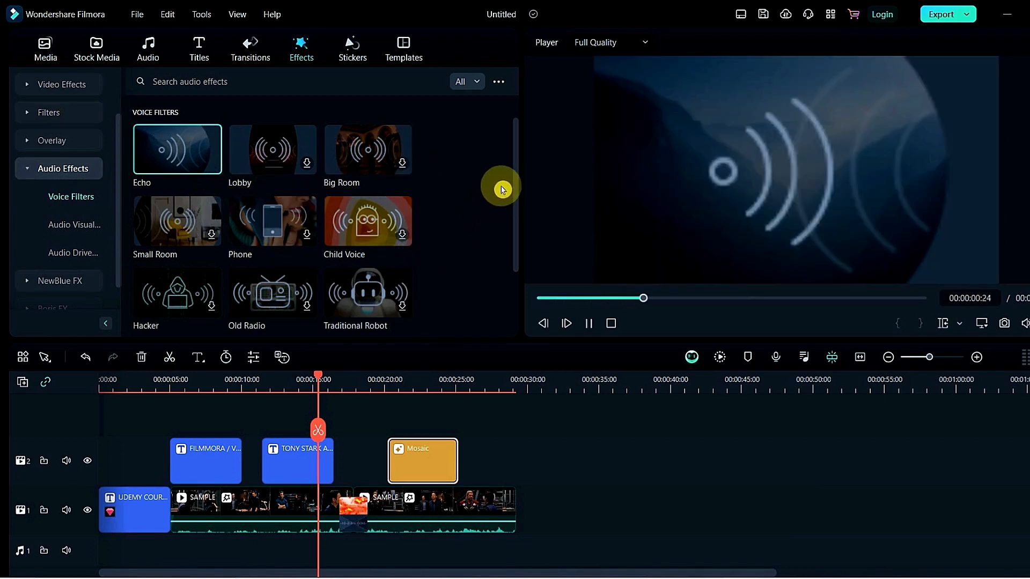
{"action": "scroll", "coordinate": [161, 225], "scroll_direction": "down", "scroll_amount": 2}
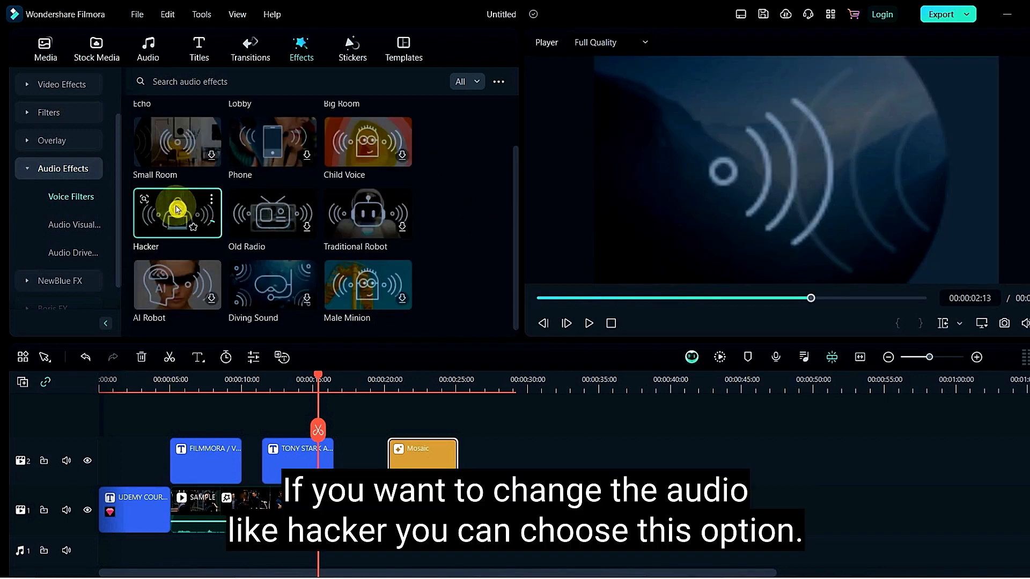
{"action": "left_click", "coordinate": [167, 238]}
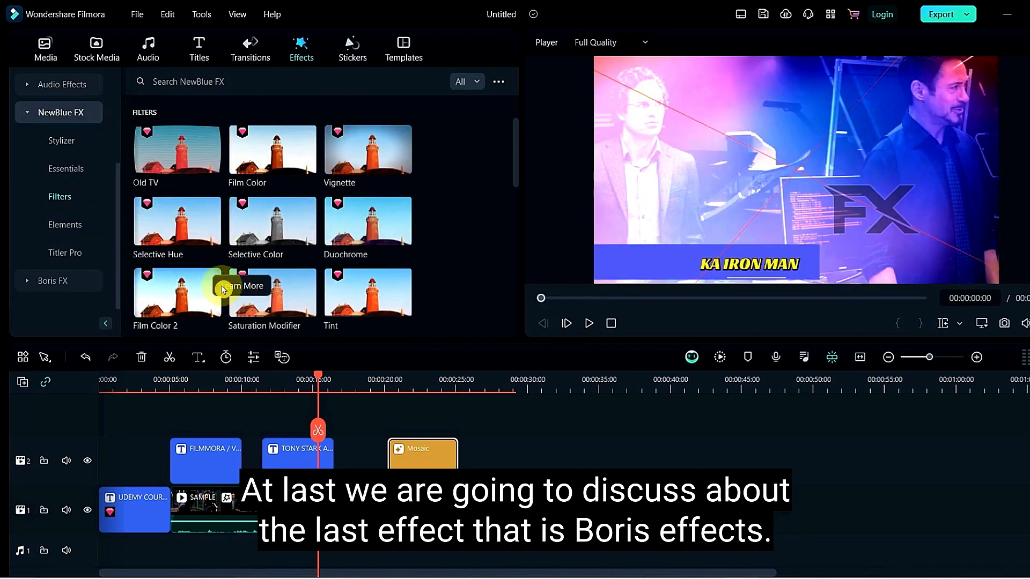
Look through the Boris FX effects, including the Plus Lights, Image Restoration, and Grads and Tints categories
{"action": "left_click", "coordinate": [43, 288]}
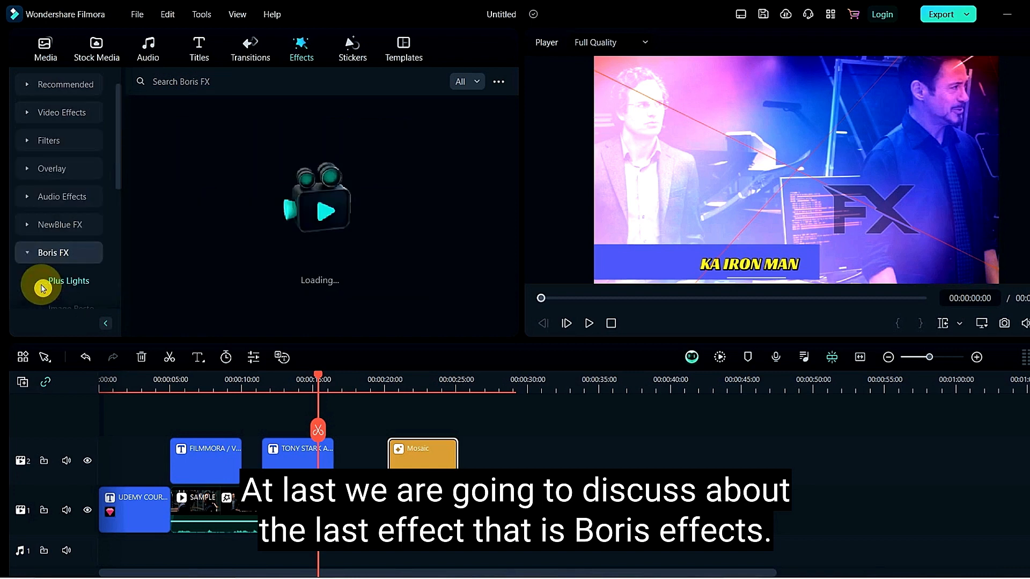
{"action": "scroll", "coordinate": [43, 288], "scroll_direction": "up", "scroll_amount": 2}
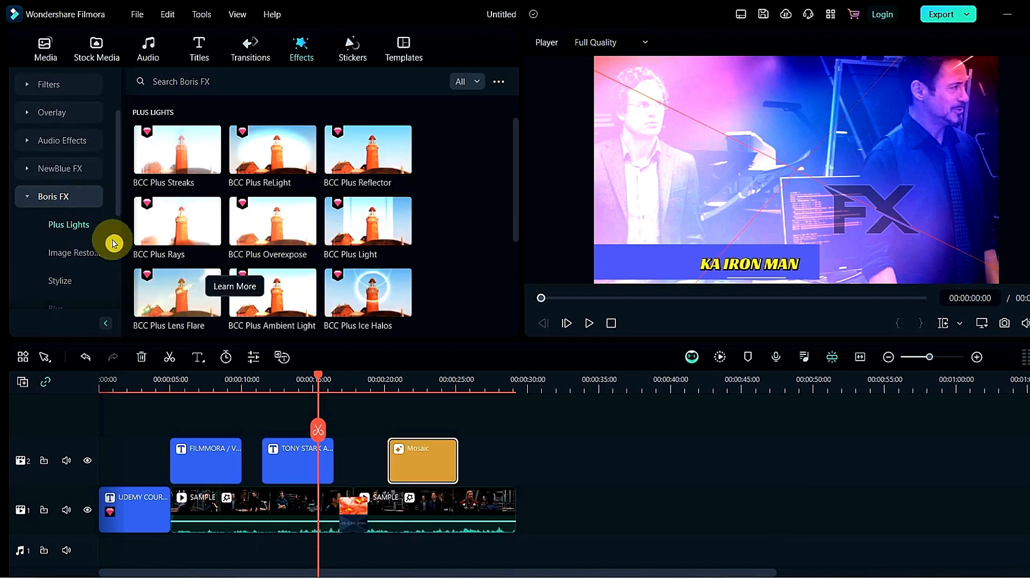
{"action": "left_click", "coordinate": [77, 257]}
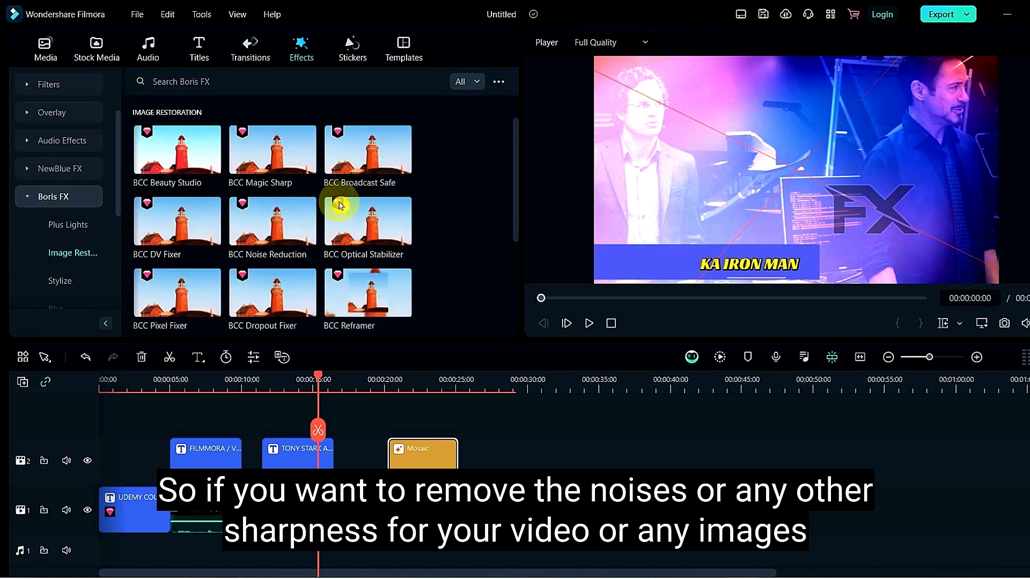
{"action": "mouse_move", "coordinate": [270, 255]}
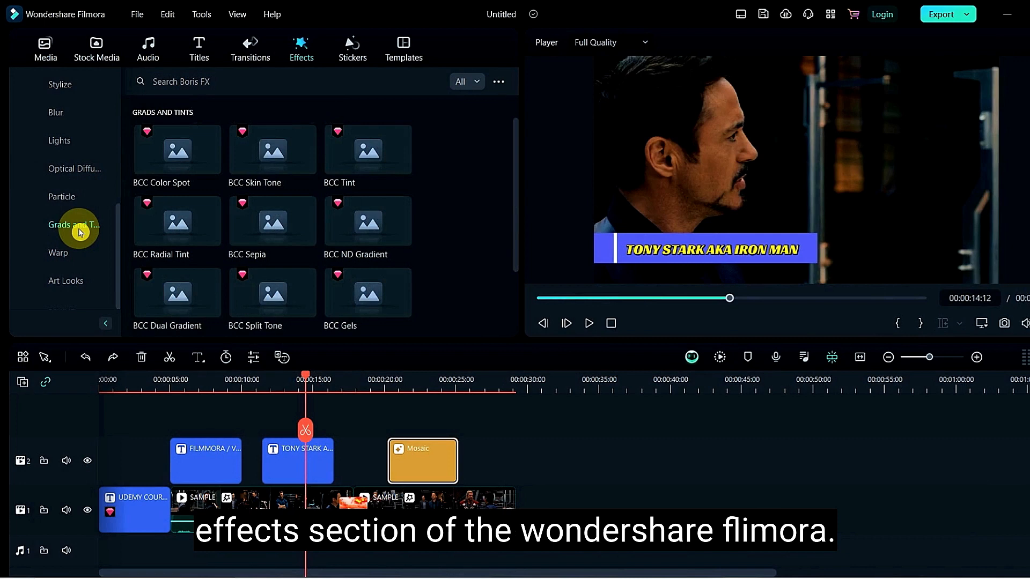
{"action": "scroll", "coordinate": [102, 147], "scroll_direction": "up", "scroll_amount": 5}
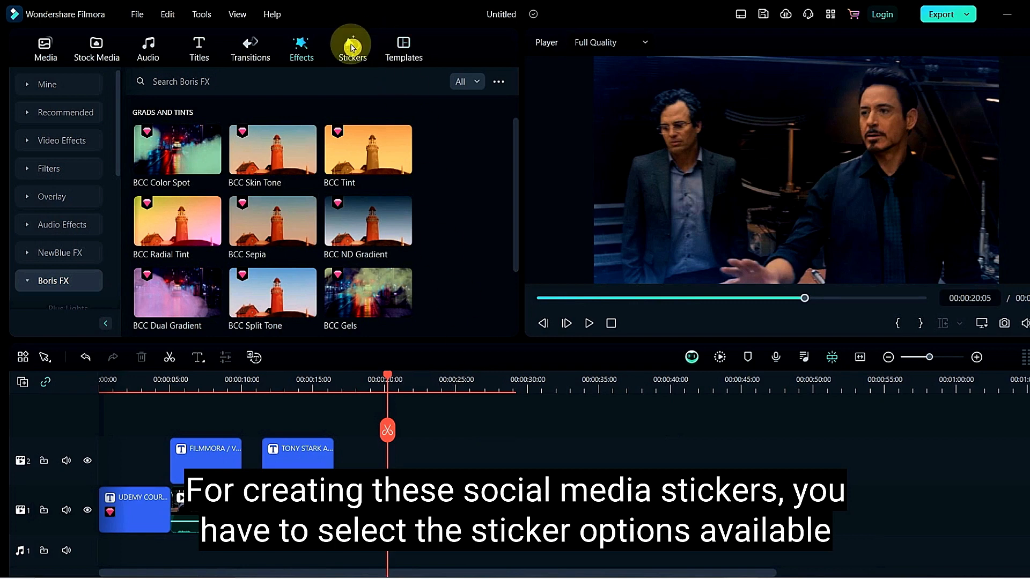
Look through the Social Media, Emoji, Arrow, Heart, Subscribe and Like sticker categories and preview a Magical Hearts Pack sticker
{"action": "left_click", "coordinate": [359, 61]}
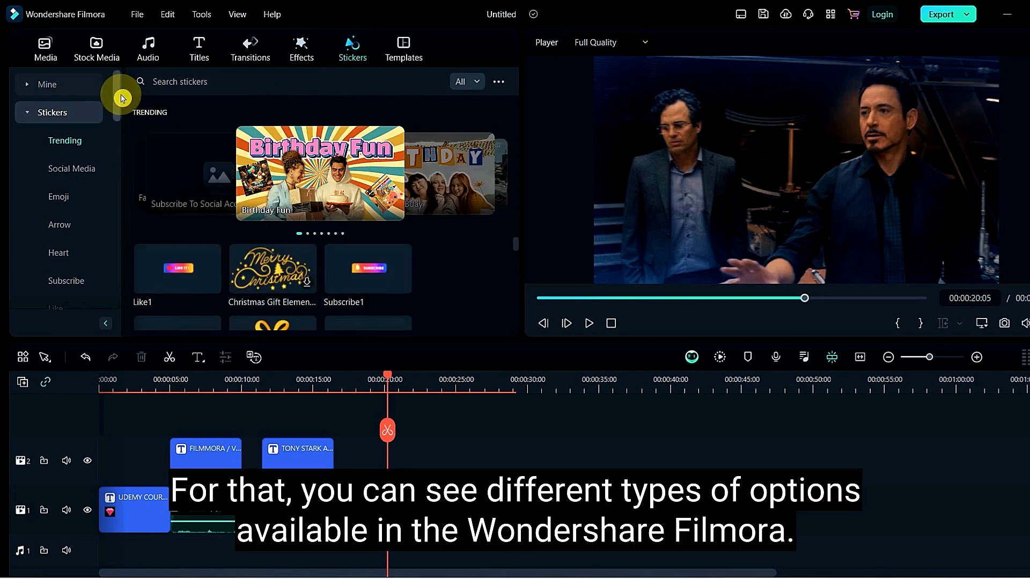
{"action": "scroll", "coordinate": [122, 100], "scroll_direction": "down", "scroll_amount": 1}
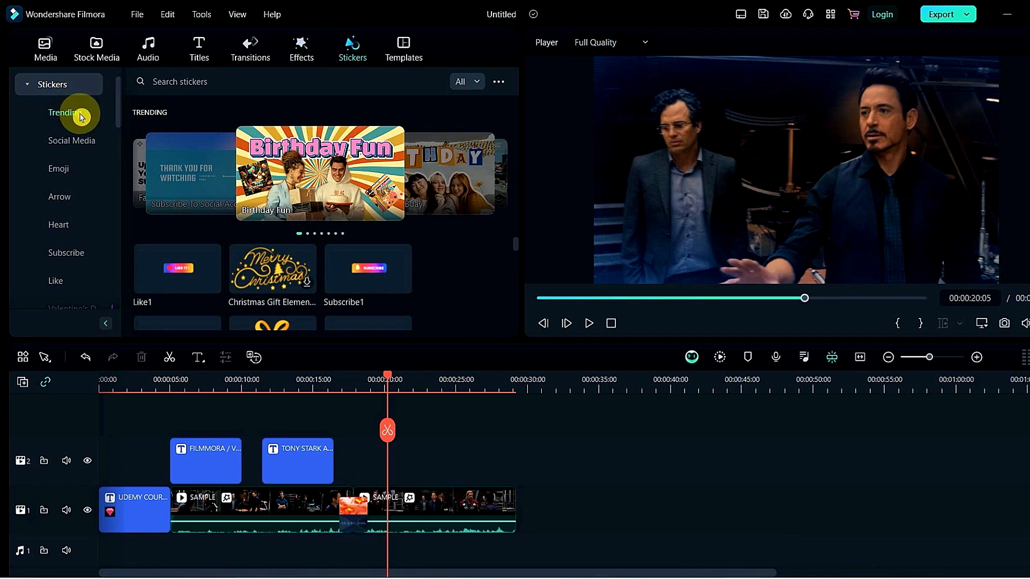
{"action": "left_click", "coordinate": [80, 144]}
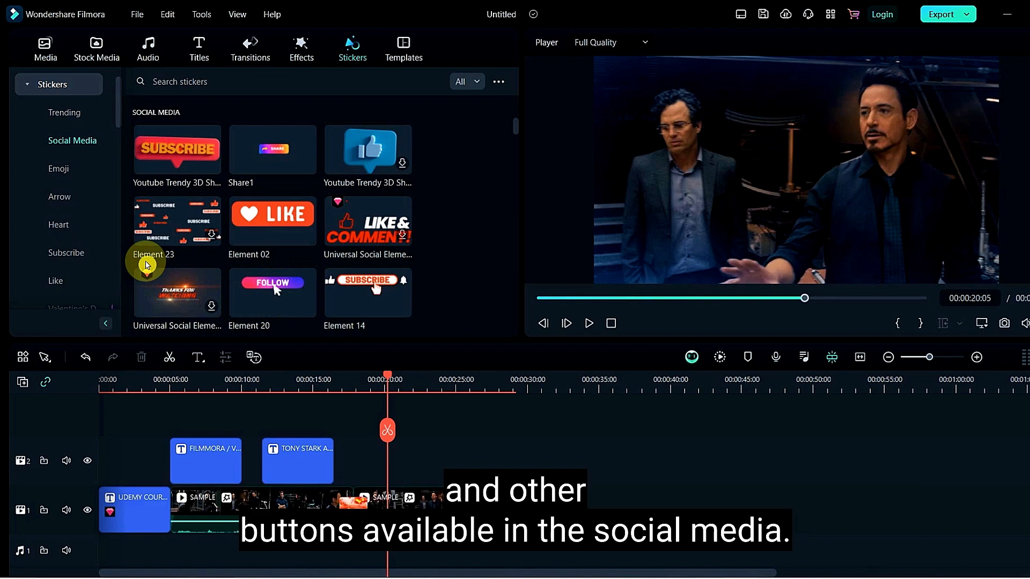
{"action": "left_click", "coordinate": [59, 176]}
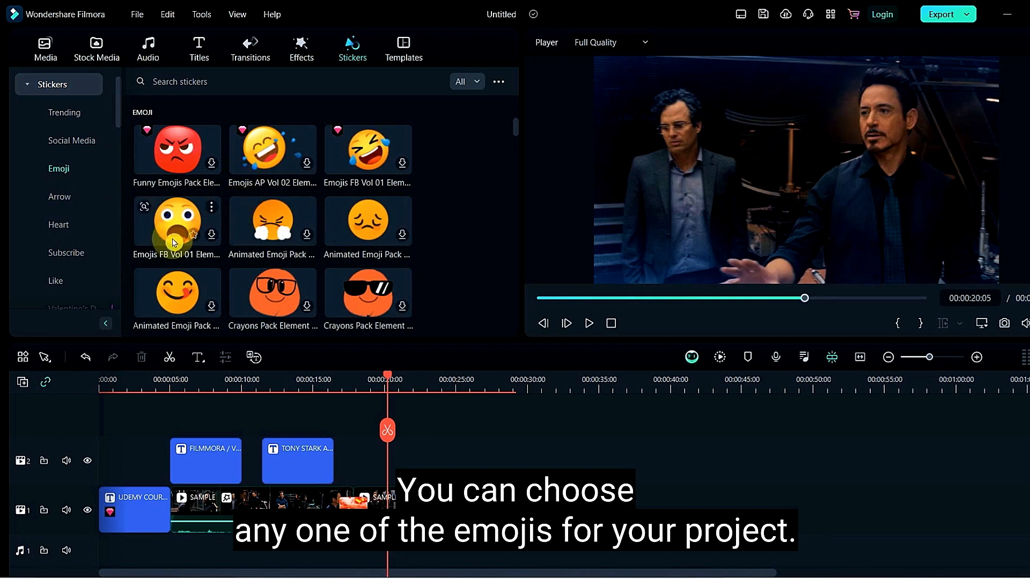
{"action": "left_click", "coordinate": [67, 196]}
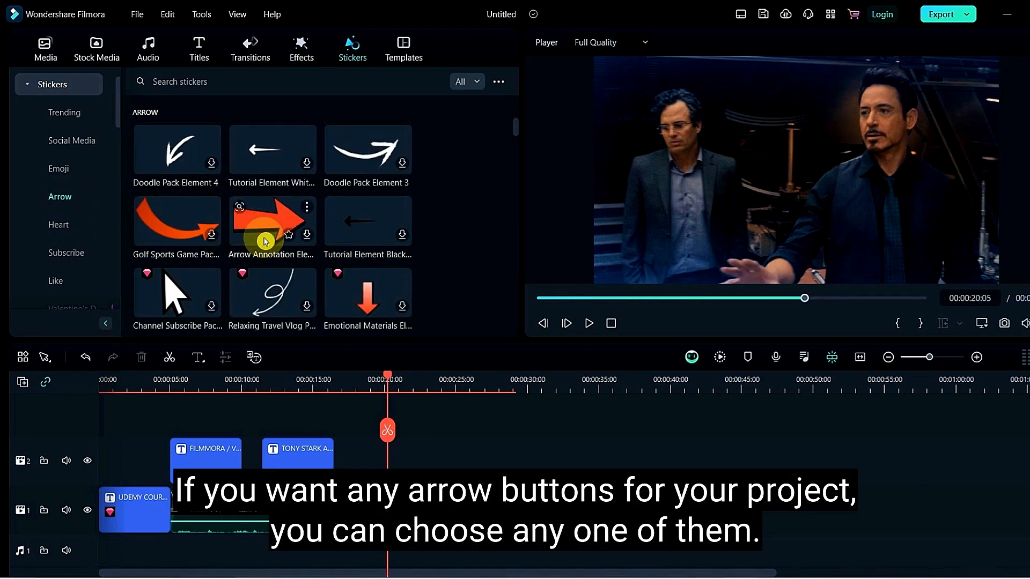
{"action": "left_click", "coordinate": [56, 224]}
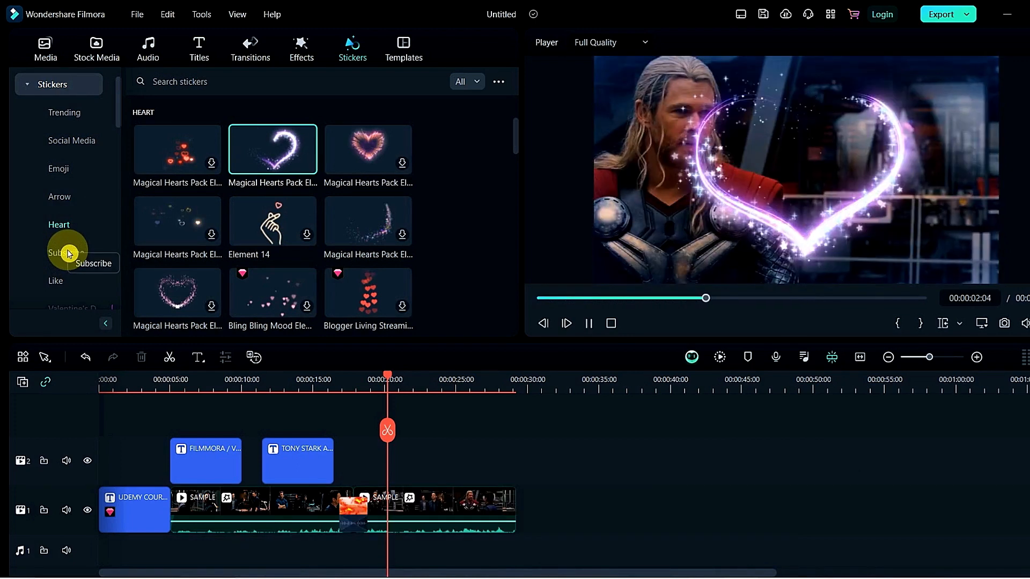
{"action": "left_click", "coordinate": [66, 253]}
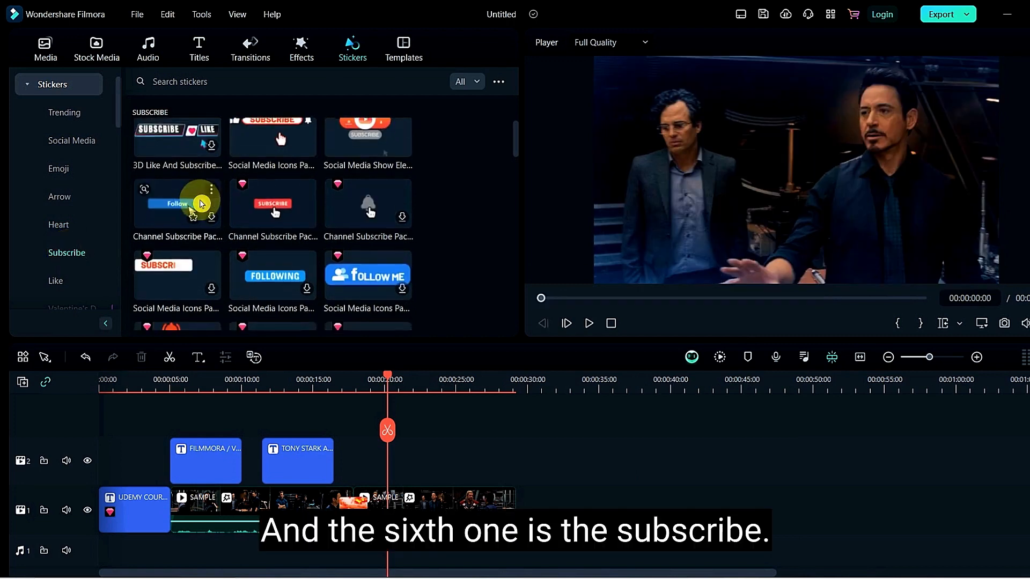
{"action": "scroll", "coordinate": [202, 204], "scroll_direction": "down", "scroll_amount": 1}
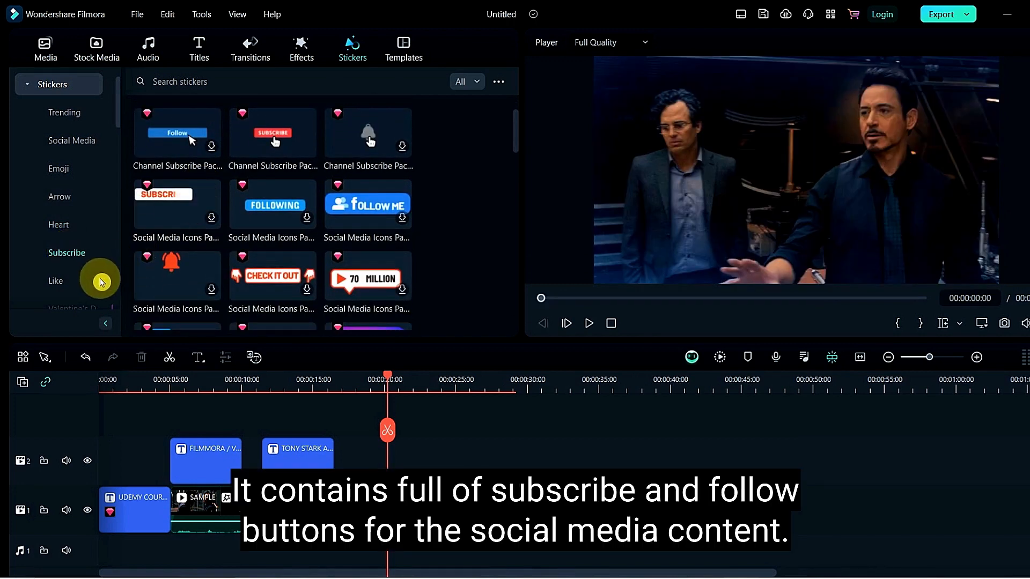
{"action": "left_click", "coordinate": [73, 285]}
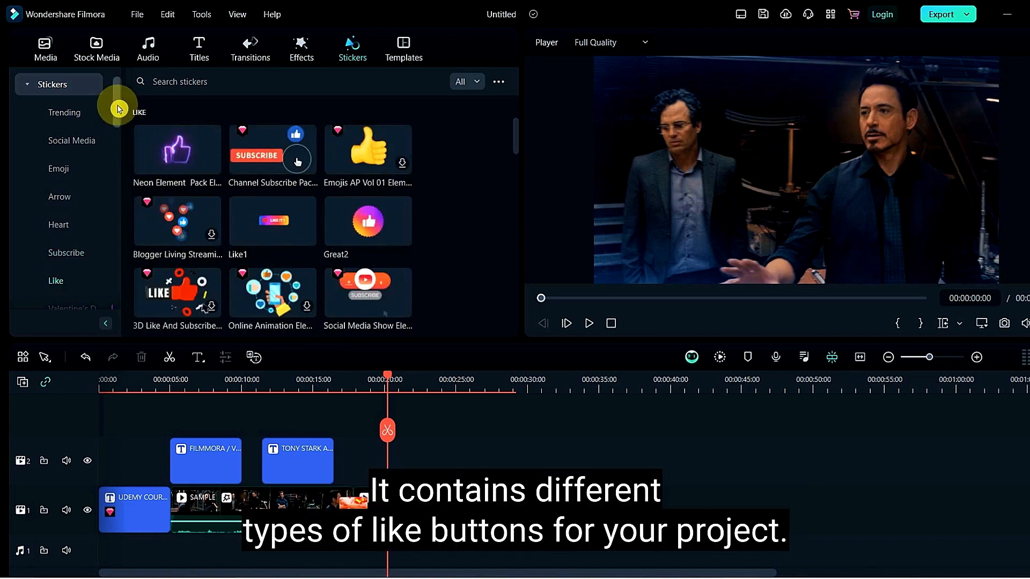
Look through the Lighting, New Year, Birthday, Firework and Fire sticker categories and preview the Fire Particle Effect sticker
{"action": "left_click_drag", "start_coordinate": [115, 103], "coordinate": [108, 150]}
{"action": "left_click", "coordinate": [72, 229]}
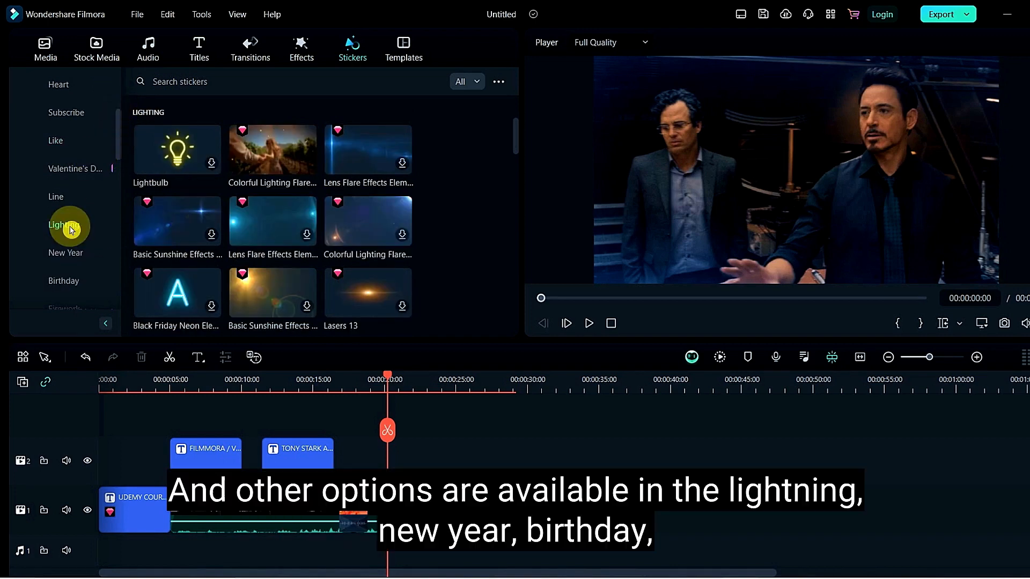
{"action": "left_click", "coordinate": [70, 252]}
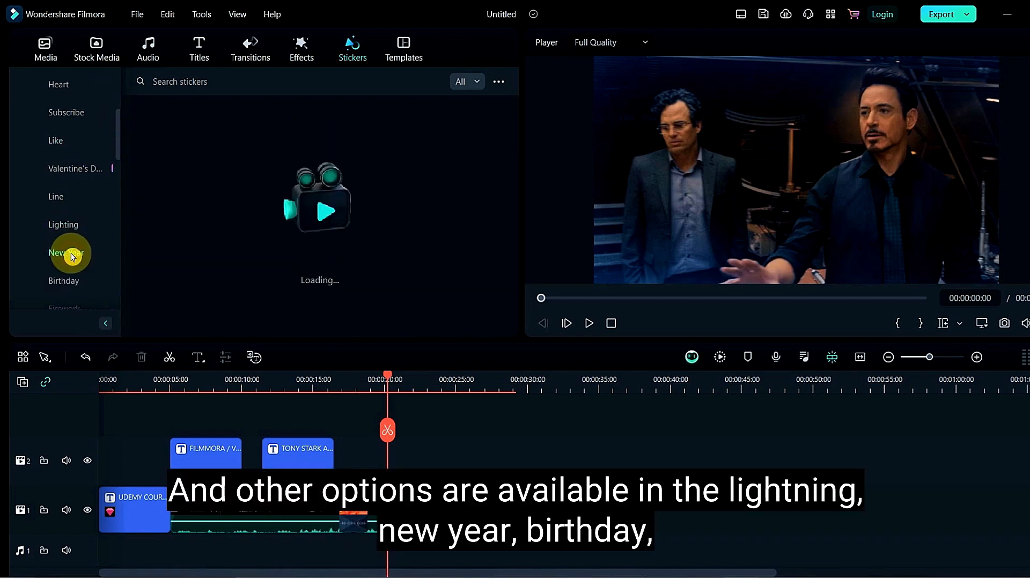
{"action": "left_click", "coordinate": [71, 286]}
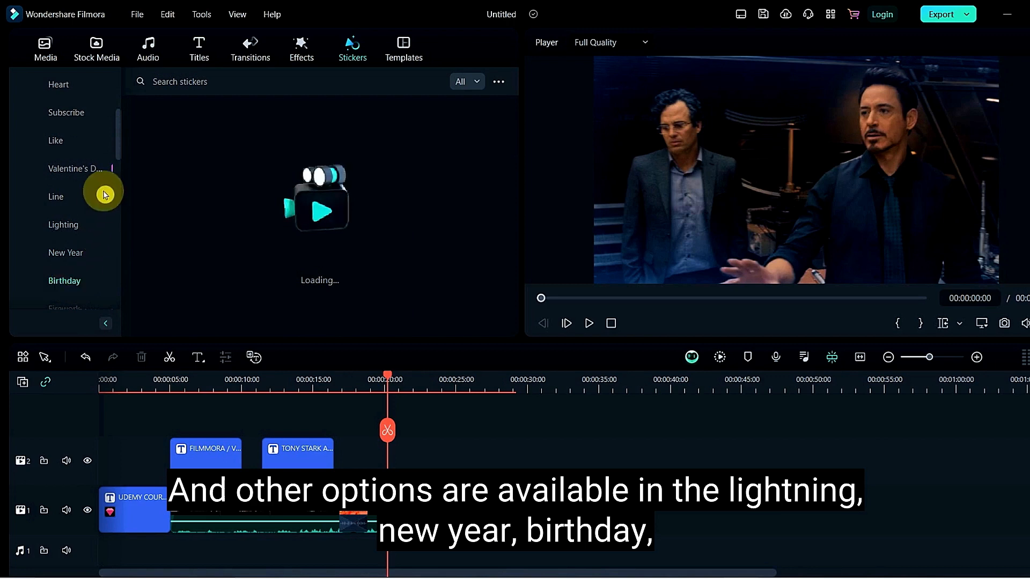
{"action": "left_click_drag", "start_coordinate": [117, 154], "coordinate": [108, 177]}
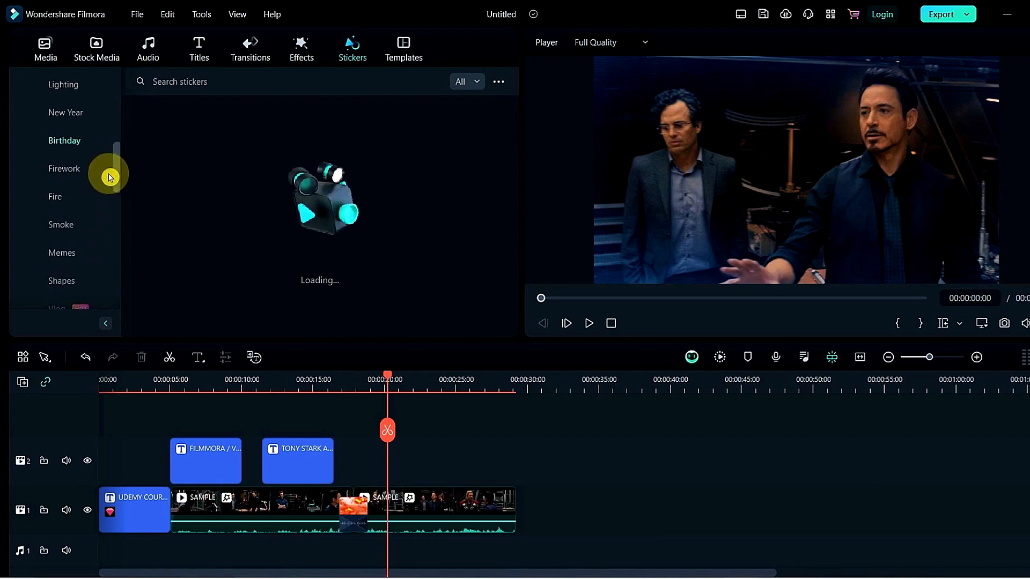
{"action": "left_click", "coordinate": [78, 170]}
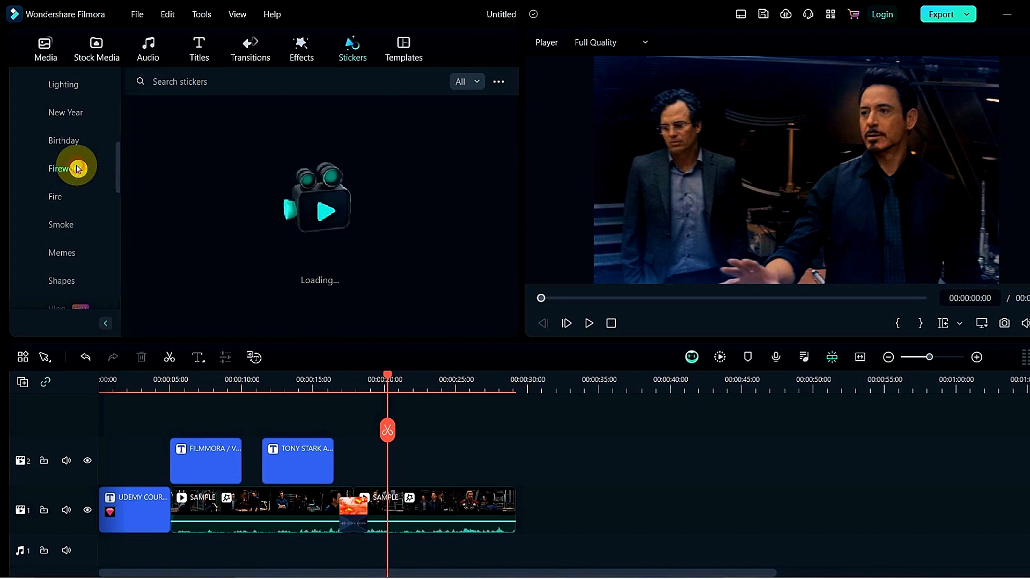
{"action": "left_click", "coordinate": [59, 199]}
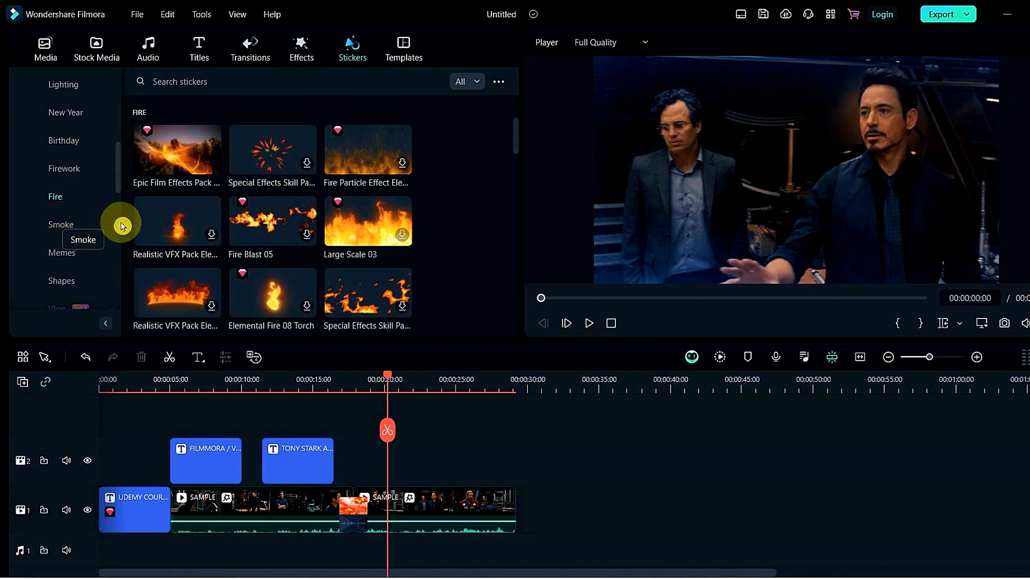
{"action": "left_click", "coordinate": [369, 170]}
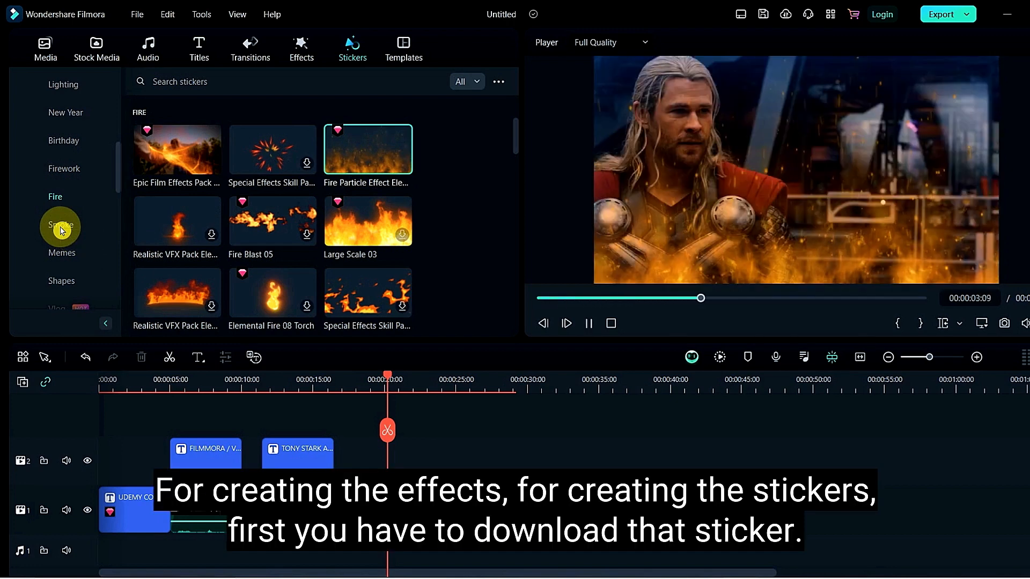
Look through the Smoke, Memes and Shapes sticker categories and preview the Shocked Cat Memes 04 sticker
{"action": "left_click", "coordinate": [62, 230]}
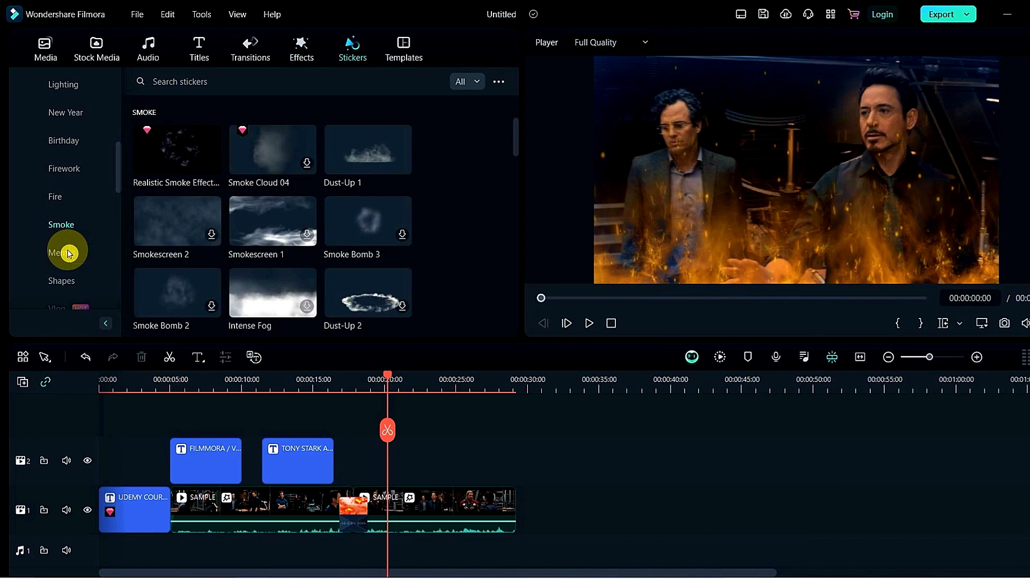
{"action": "left_click", "coordinate": [69, 253]}
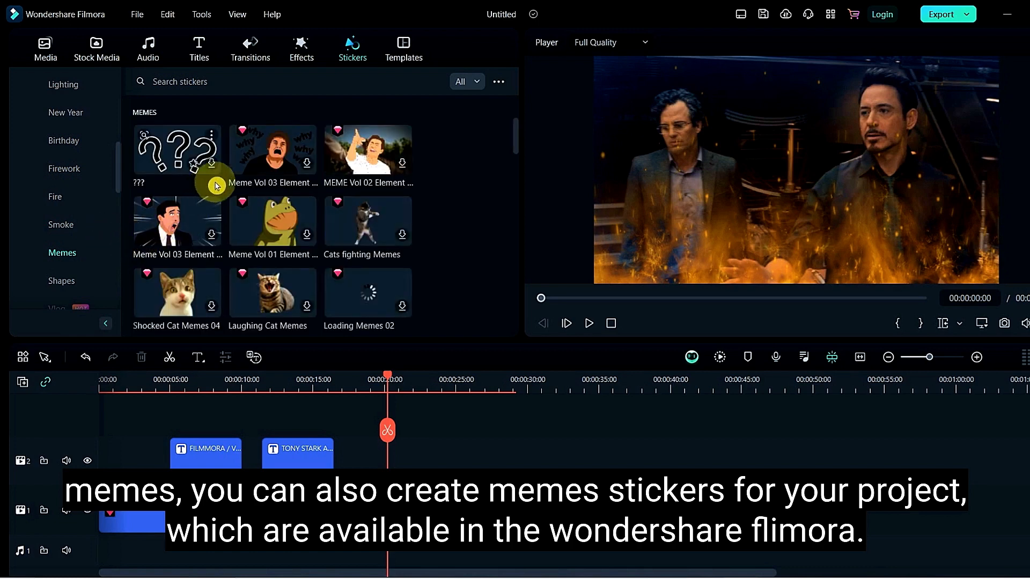
{"action": "left_click", "coordinate": [168, 286]}
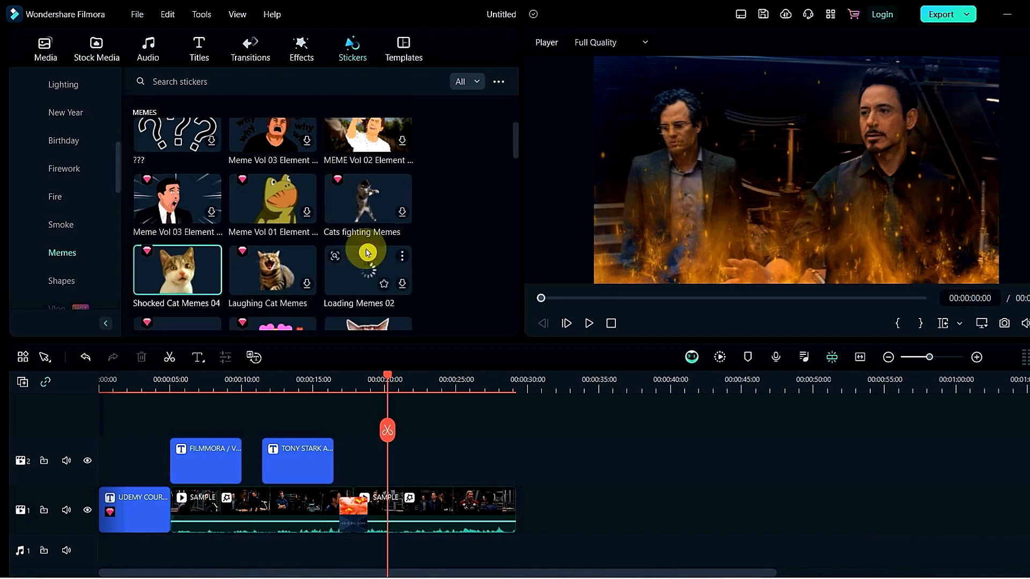
{"action": "scroll", "coordinate": [366, 252], "scroll_direction": "down", "scroll_amount": 8}
{"action": "scroll", "coordinate": [366, 252], "scroll_direction": "down", "scroll_amount": 5}
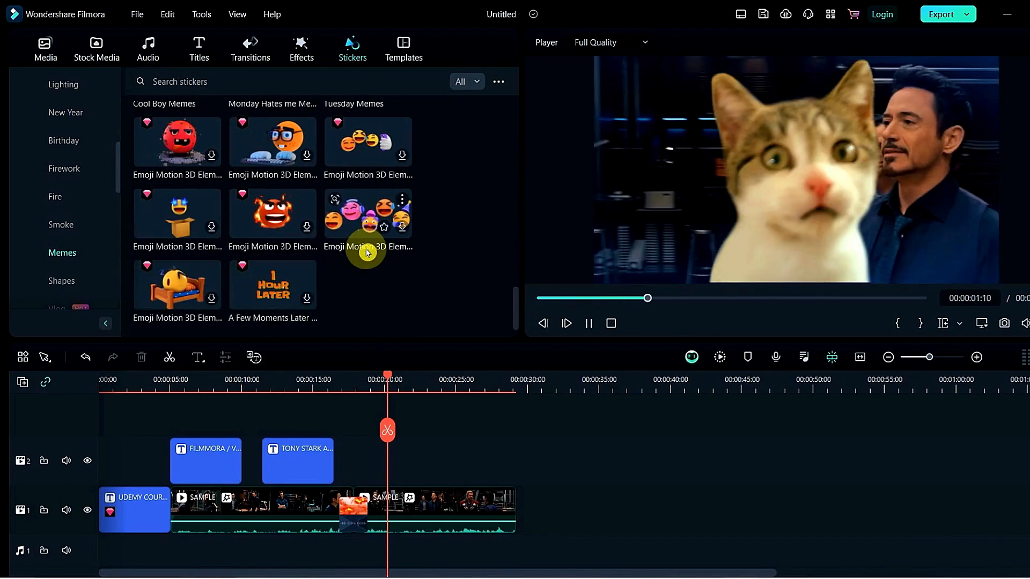
{"action": "left_click", "coordinate": [80, 279]}
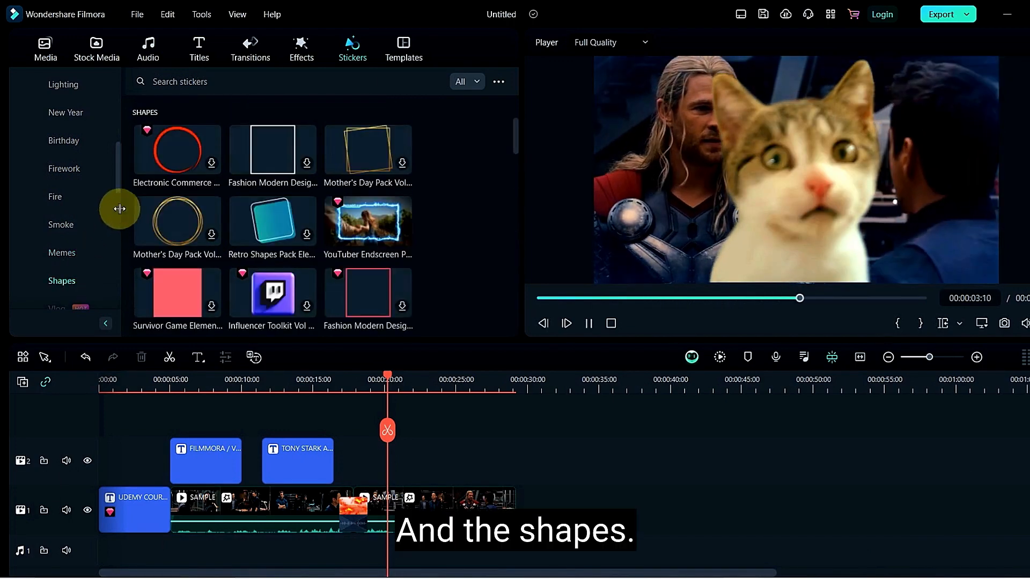
Look through the Cinematic sticker category and preview the flaming skull Superheroes Cinematic sticker
{"action": "left_click_drag", "start_coordinate": [120, 166], "coordinate": [125, 223]}
{"action": "left_click", "coordinate": [69, 168]}
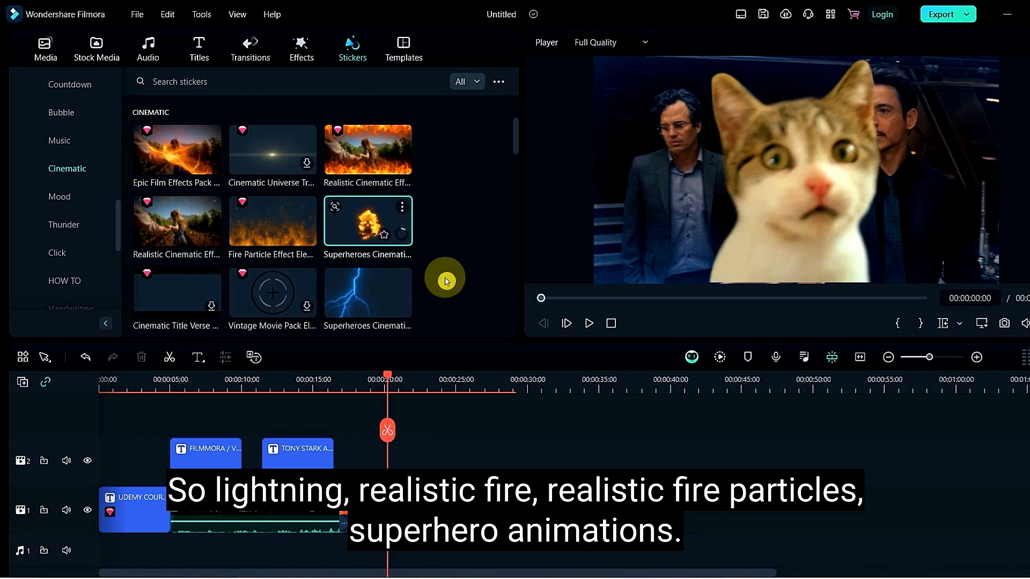
{"action": "scroll", "coordinate": [448, 282], "scroll_direction": "down", "scroll_amount": 5}
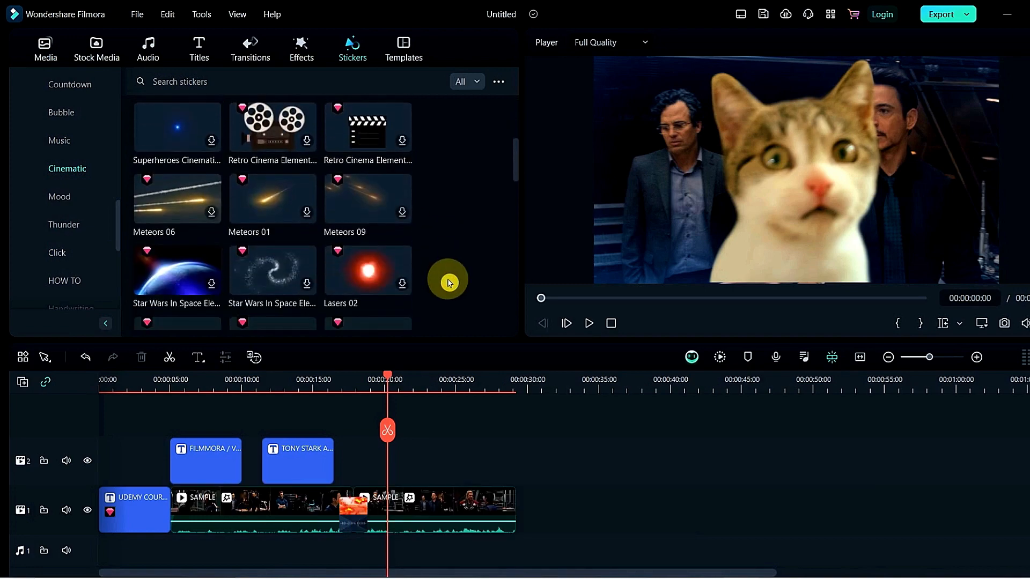
{"action": "scroll", "coordinate": [448, 282], "scroll_direction": "down", "scroll_amount": 5}
{"action": "scroll", "coordinate": [448, 283], "scroll_direction": "down", "scroll_amount": 3}
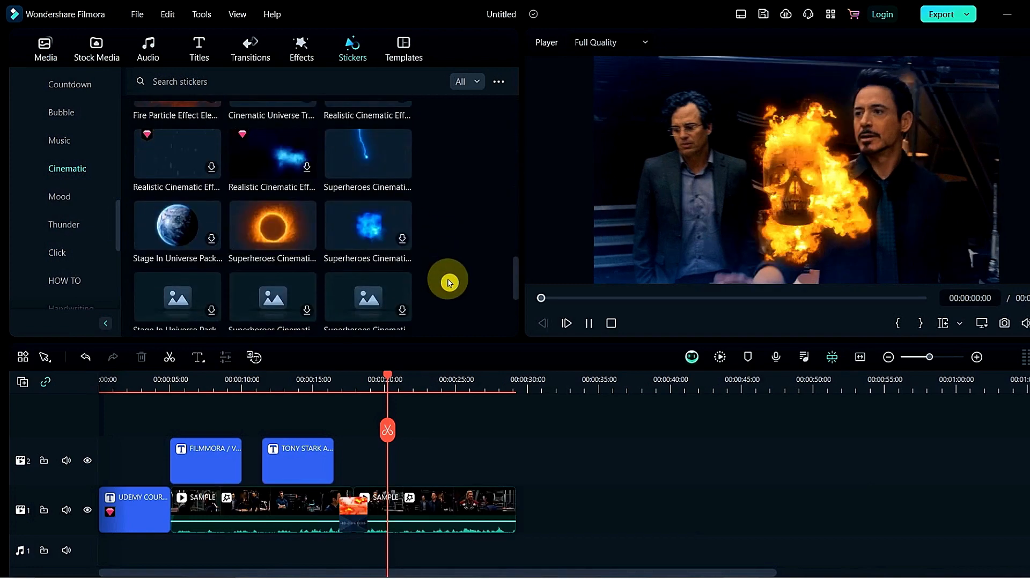
{"action": "scroll", "coordinate": [514, 289], "scroll_direction": "down", "scroll_amount": 3}
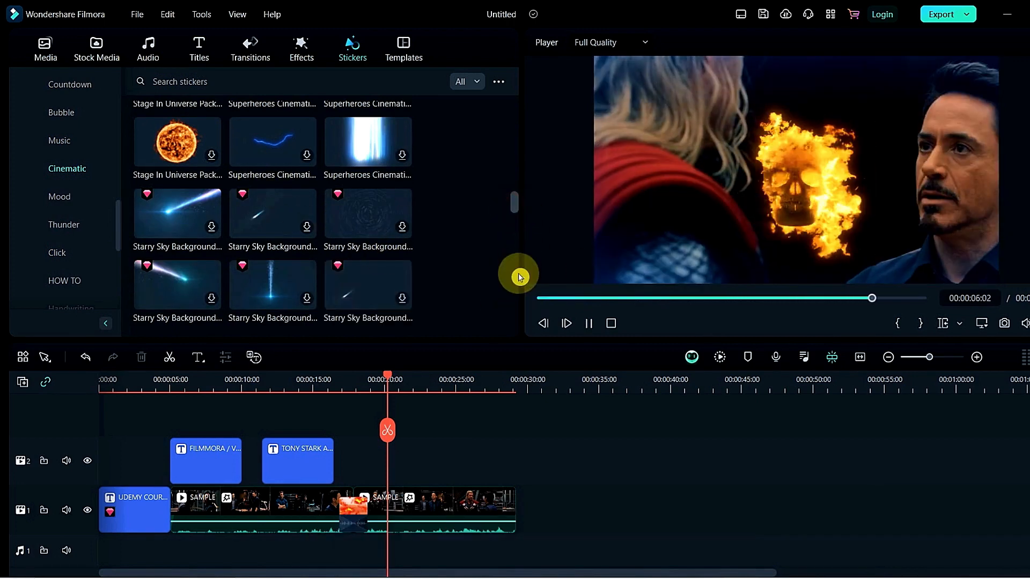
{"action": "scroll", "coordinate": [517, 269], "scroll_direction": "down", "scroll_amount": 5}
{"action": "left_click_drag", "start_coordinate": [525, 302], "coordinate": [493, 81]}
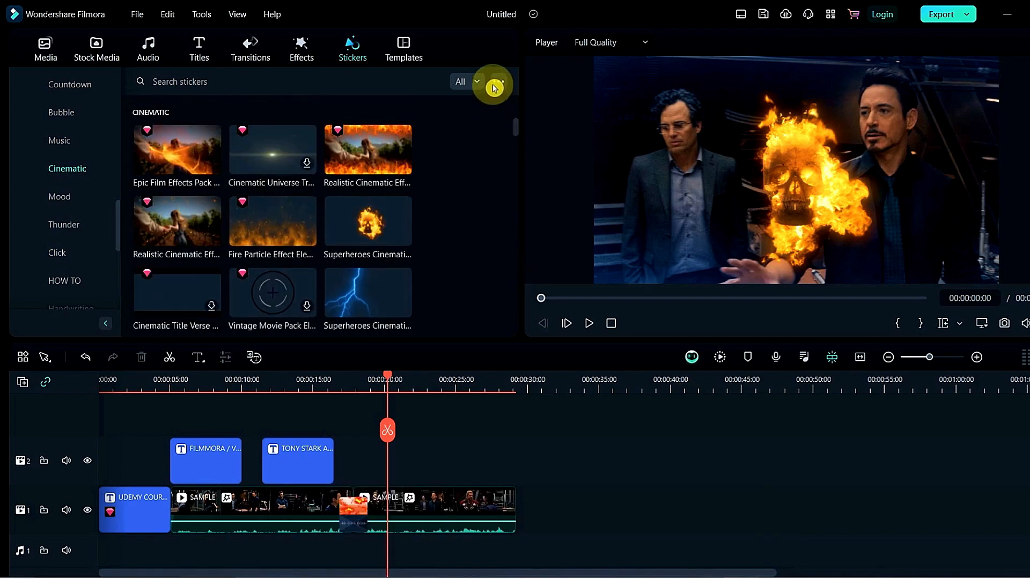
Add the Element 14 subscribe sticker to video track 2 at 00:00:20:05, shorten it to end at about 00:00:22, and preview it
{"action": "scroll", "coordinate": [83, 139], "scroll_direction": "up", "scroll_amount": 5}
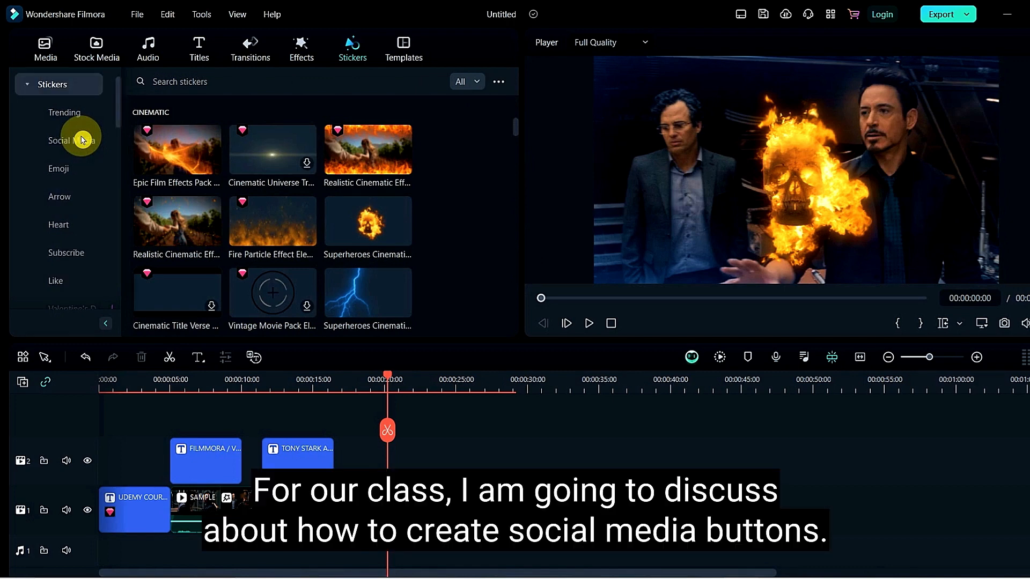
{"action": "left_click", "coordinate": [82, 140]}
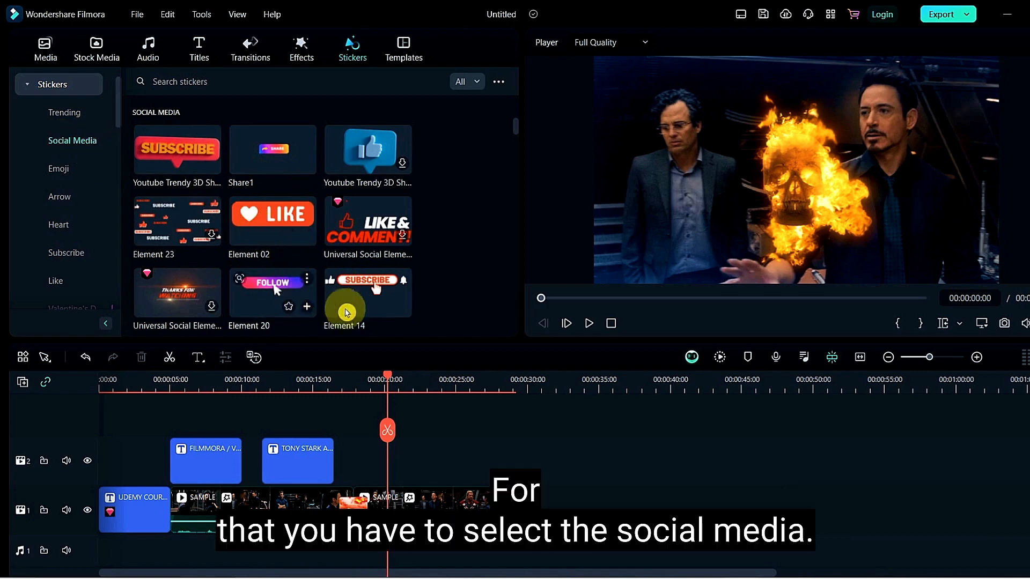
{"action": "mouse_move", "coordinate": [363, 303]}
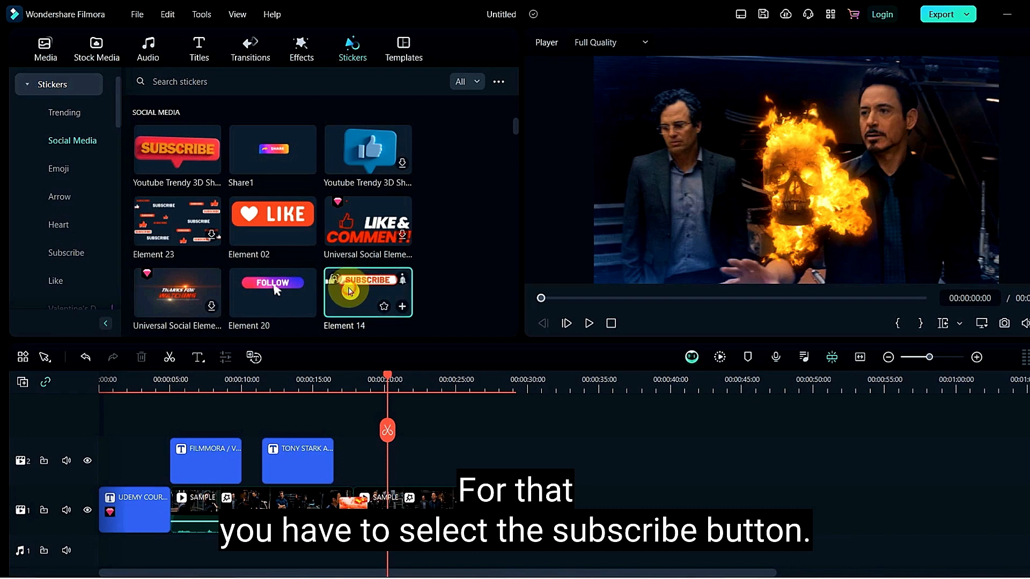
{"action": "left_click_drag", "start_coordinate": [349, 292], "coordinate": [379, 468]}
{"action": "left_click_drag", "start_coordinate": [500, 464], "coordinate": [412, 460]}
{"action": "key", "text": "space"}
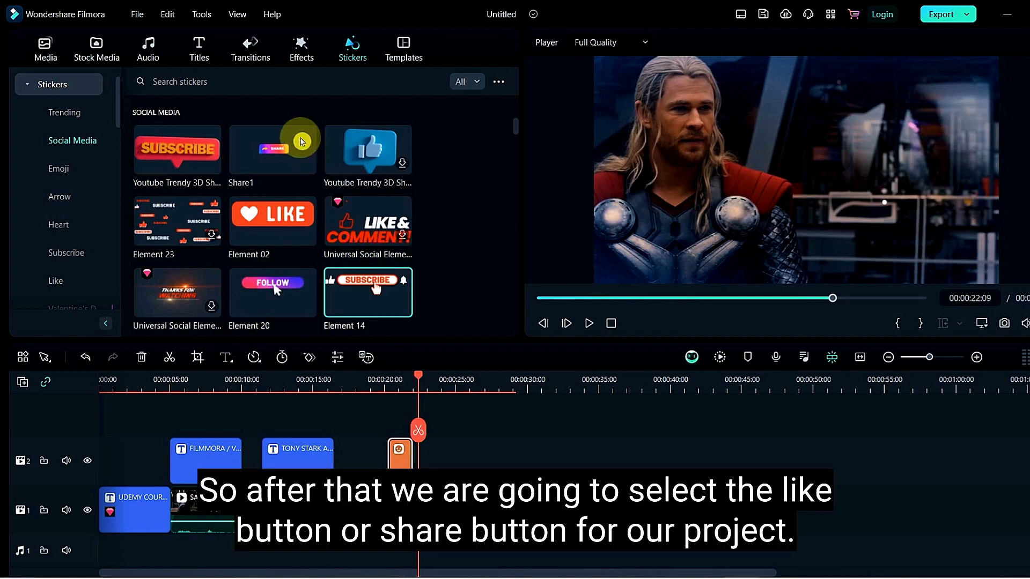
Add the Like1 sticker to video track 2 from about 00:00:24 and preview it up to 00:00:27:01
{"action": "scroll", "coordinate": [275, 249], "scroll_direction": "down", "scroll_amount": 2}
{"action": "scroll", "coordinate": [275, 249], "scroll_direction": "down", "scroll_amount": 10}
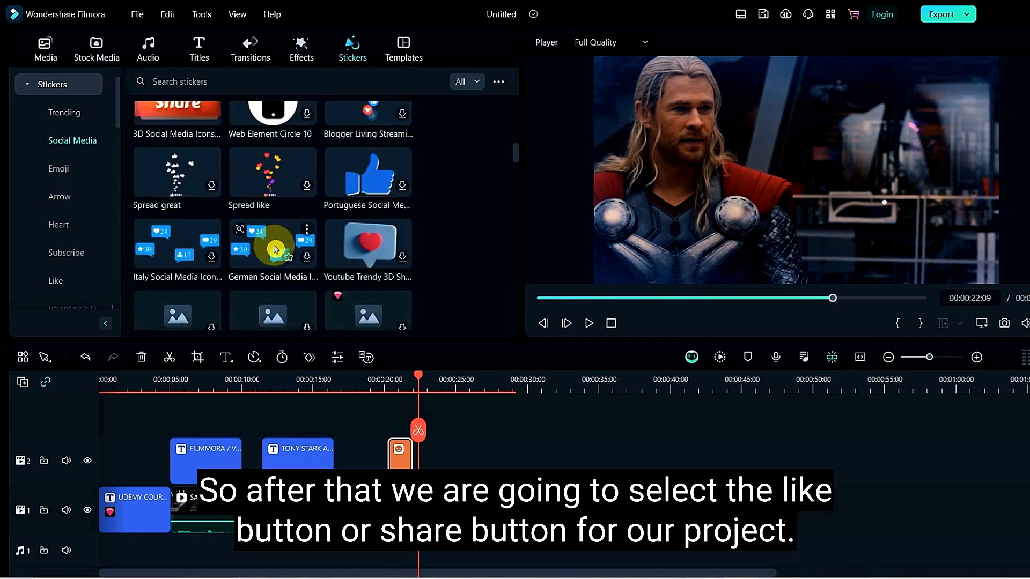
{"action": "left_click", "coordinate": [57, 281]}
{"action": "left_click_drag", "start_coordinate": [268, 223], "coordinate": [443, 462]}
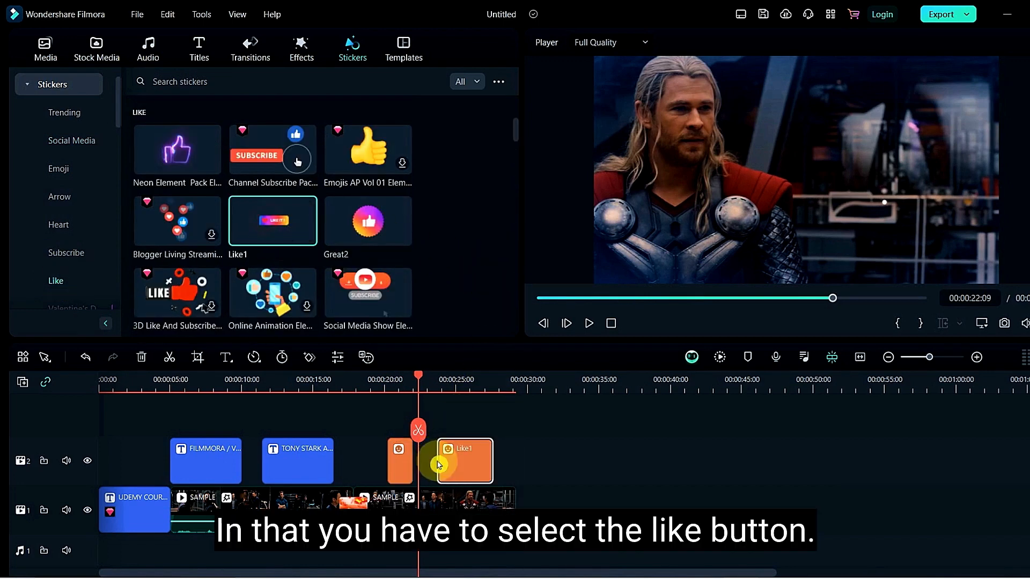
{"action": "left_click", "coordinate": [445, 377]}
{"action": "key", "text": "space"}
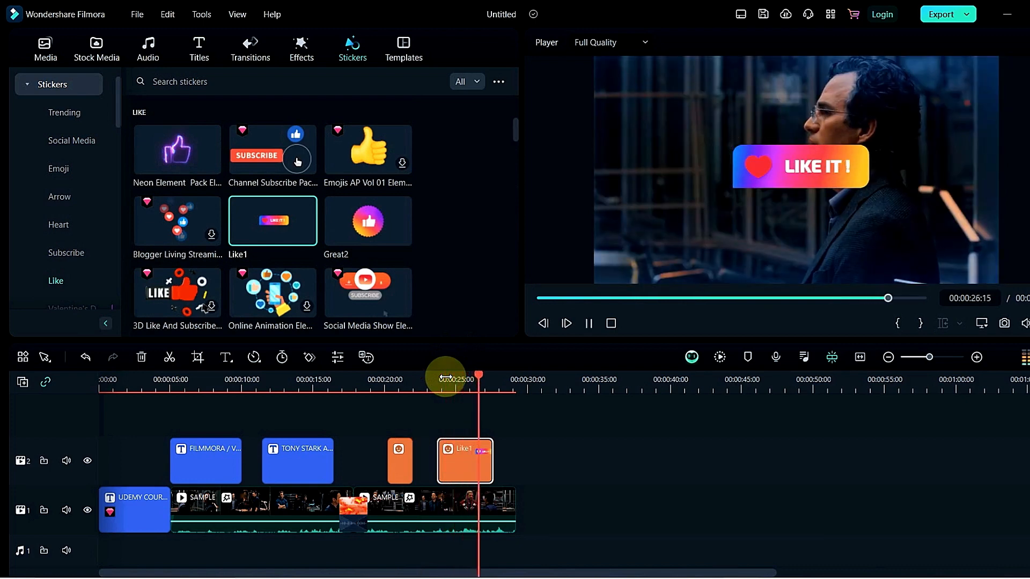
{"action": "key", "text": "space"}
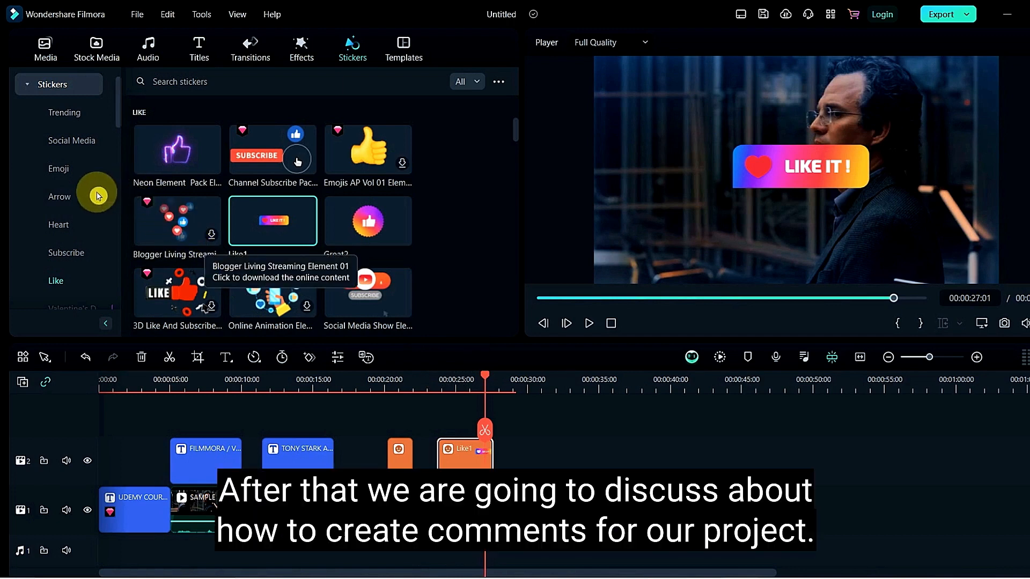
Look through the Social Media stickers and search the sticker library for COMMENTS
{"action": "left_click", "coordinate": [77, 143]}
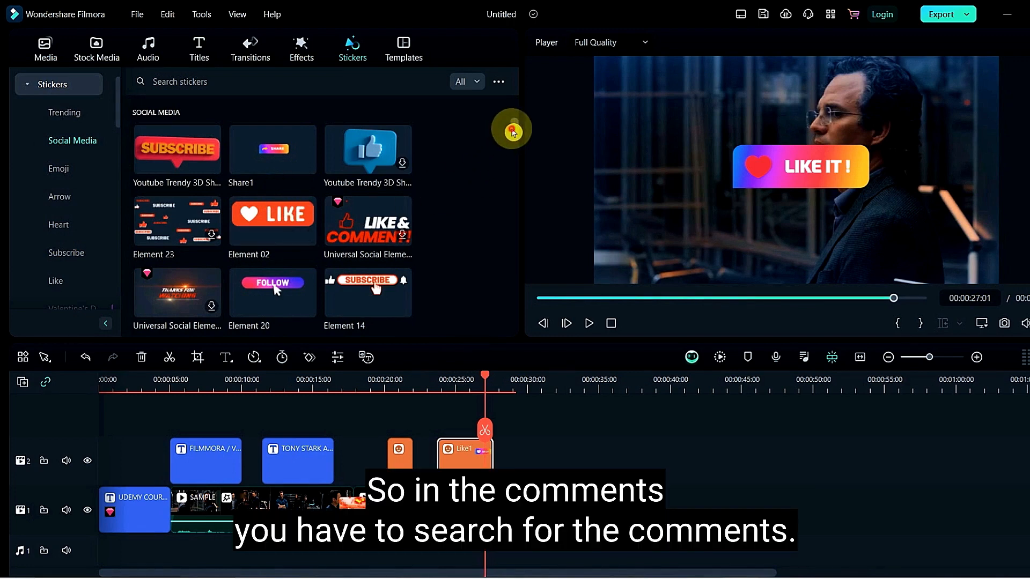
{"action": "scroll", "coordinate": [512, 131], "scroll_direction": "down", "scroll_amount": 10}
{"action": "left_click", "coordinate": [194, 81]}
{"action": "type", "text": "COMMENTS"}
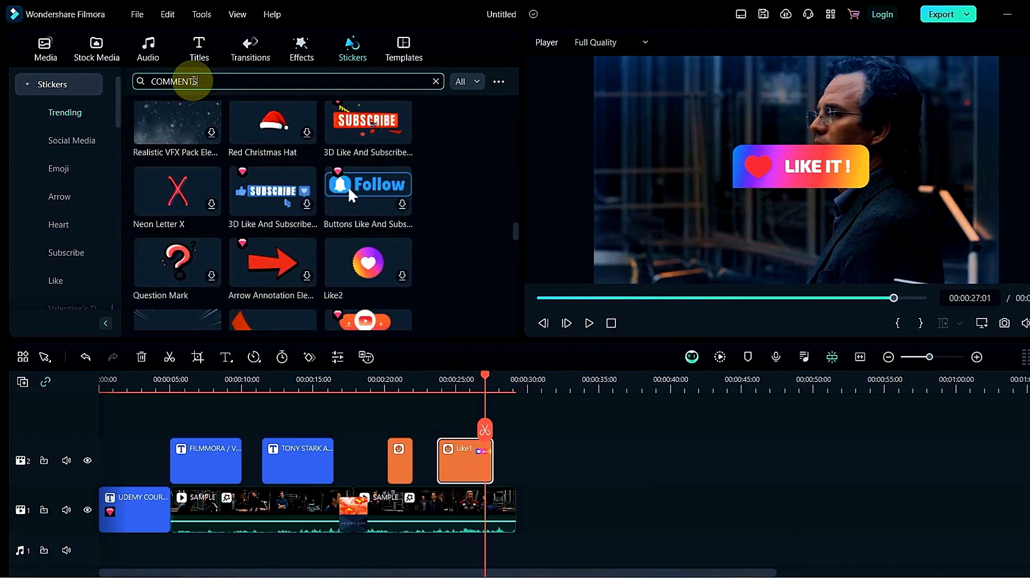
{"action": "key", "text": "Return"}
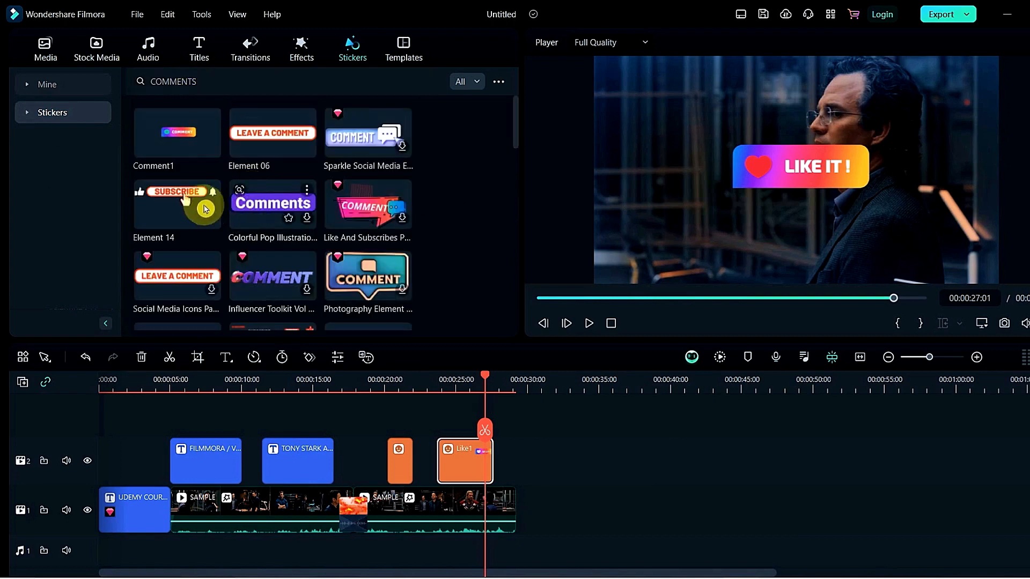
Add the Comment1 sticker on a new video track 3 from about 00:00:16:10 and preview it over the footage
{"action": "left_click_drag", "start_coordinate": [170, 146], "coordinate": [338, 429]}
{"action": "left_click", "coordinate": [334, 388]}
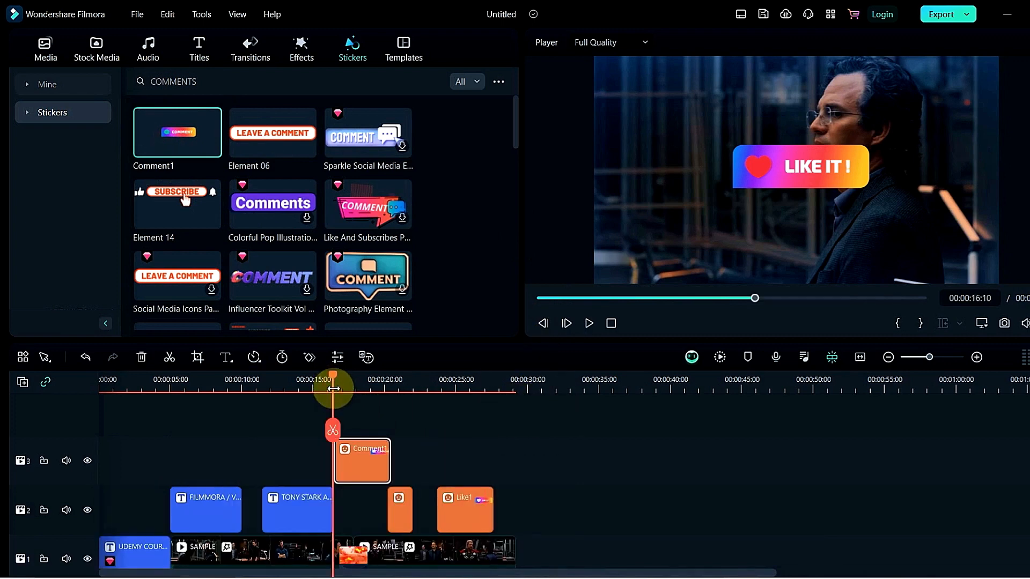
{"action": "key", "text": "space"}
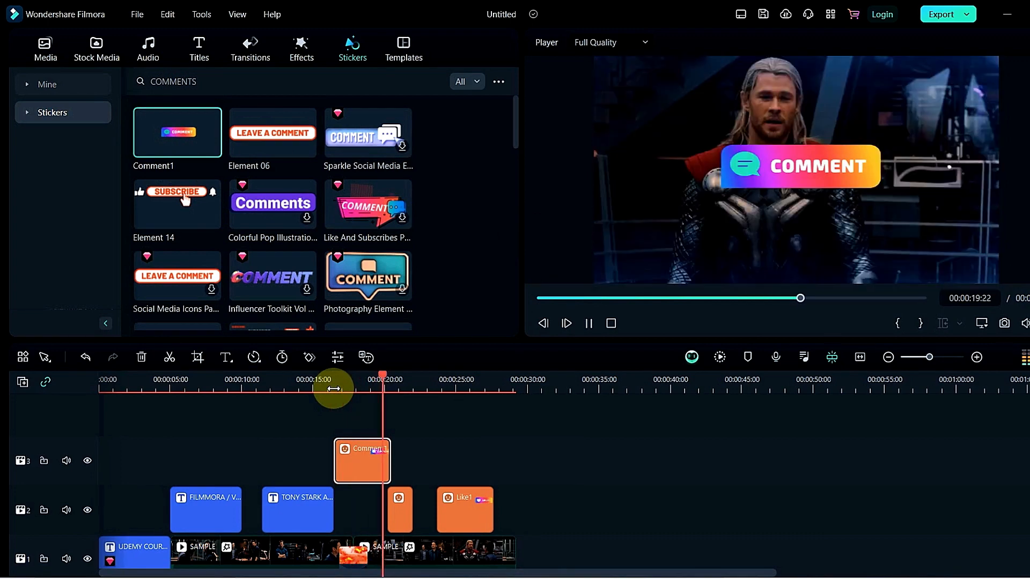
{"action": "key", "text": "space"}
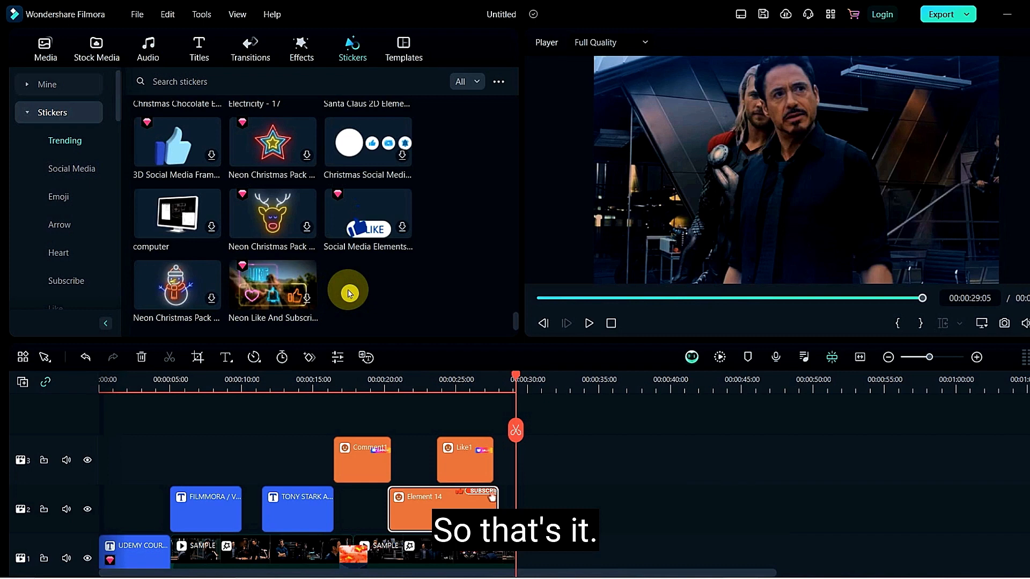
Add the shocked-face Emojis FB Vol 01 sticker from the Emoji category on a new video track 4 from about 00:00:24, and preview it
{"action": "left_click", "coordinate": [82, 170]}
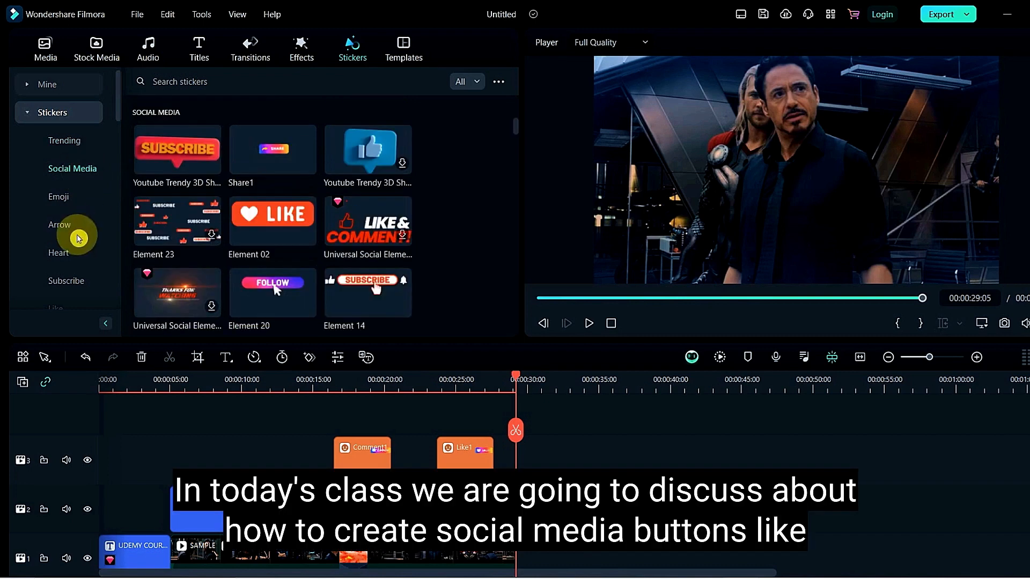
{"action": "left_click", "coordinate": [62, 199]}
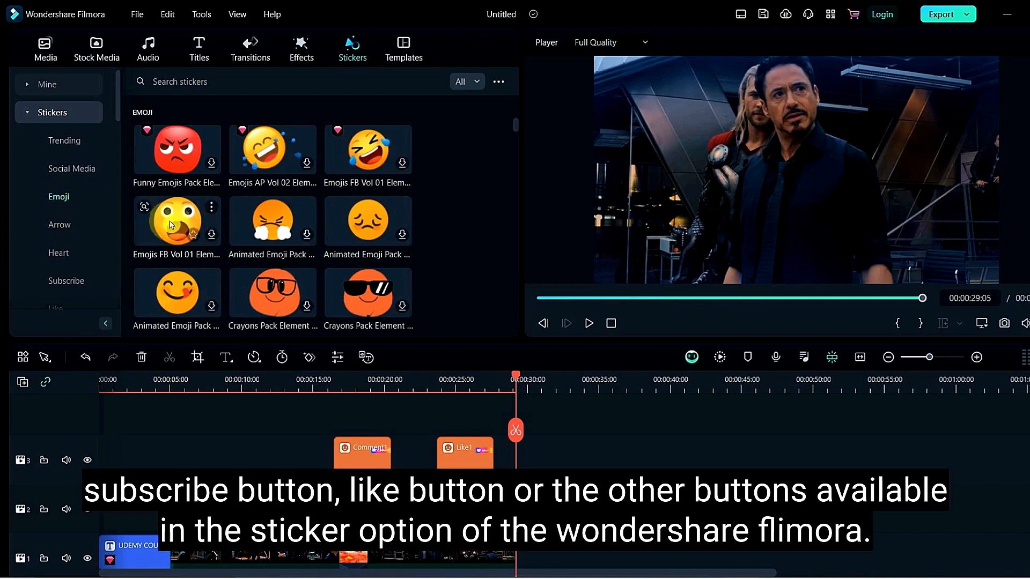
{"action": "left_click_drag", "start_coordinate": [148, 217], "coordinate": [456, 435]}
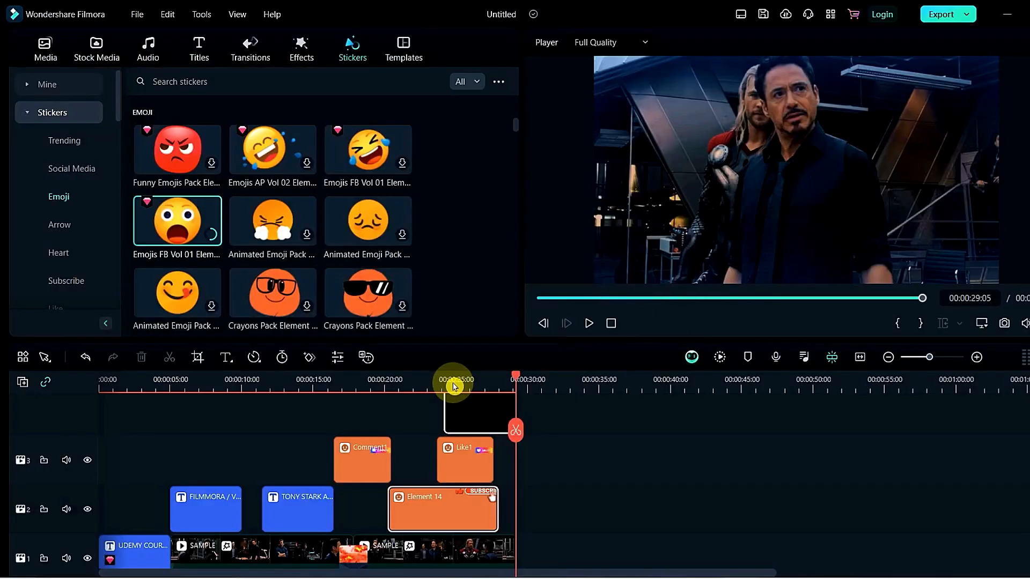
{"action": "left_click", "coordinate": [453, 385]}
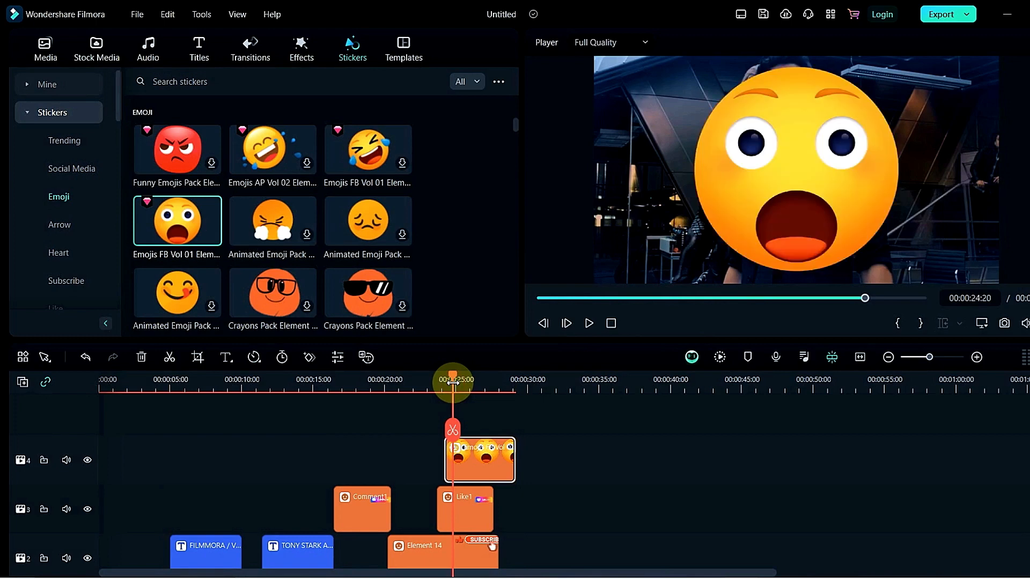
{"action": "key", "text": "space"}
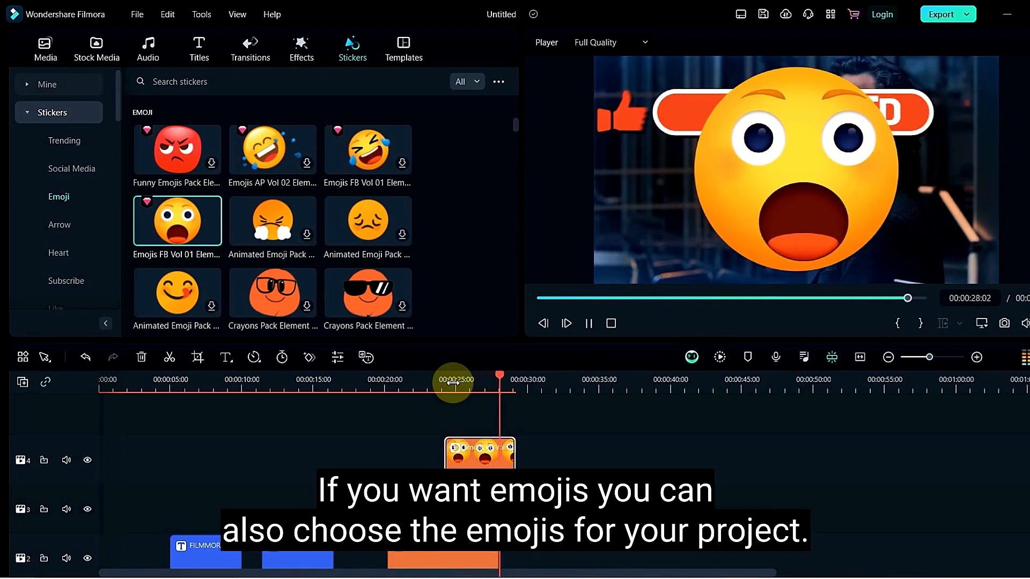
{"action": "key", "text": "space"}
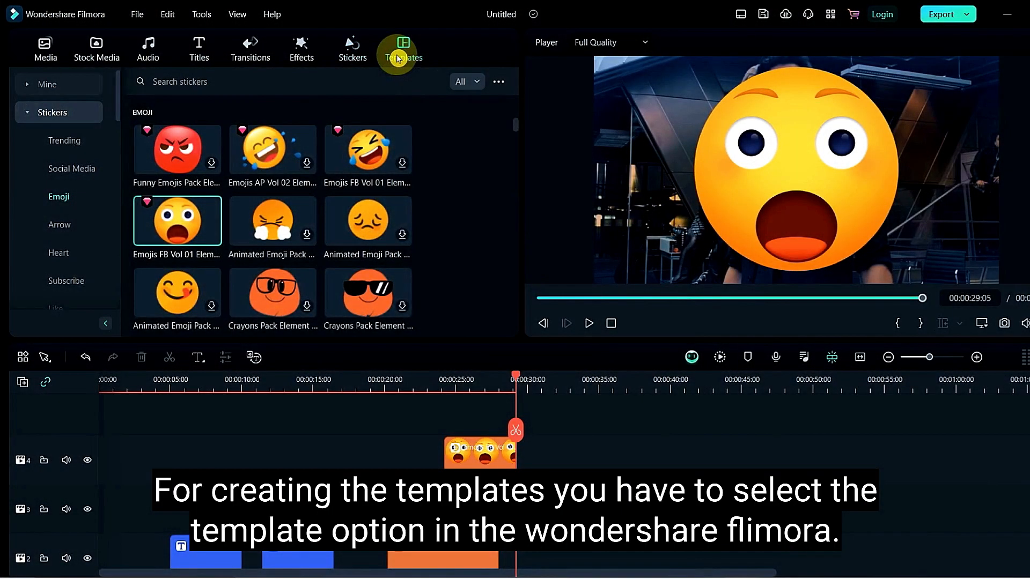
Open the template library and look through its Trending, Cinematic, Logo Reveal, Intro and Festival categories
{"action": "left_click", "coordinate": [398, 58]}
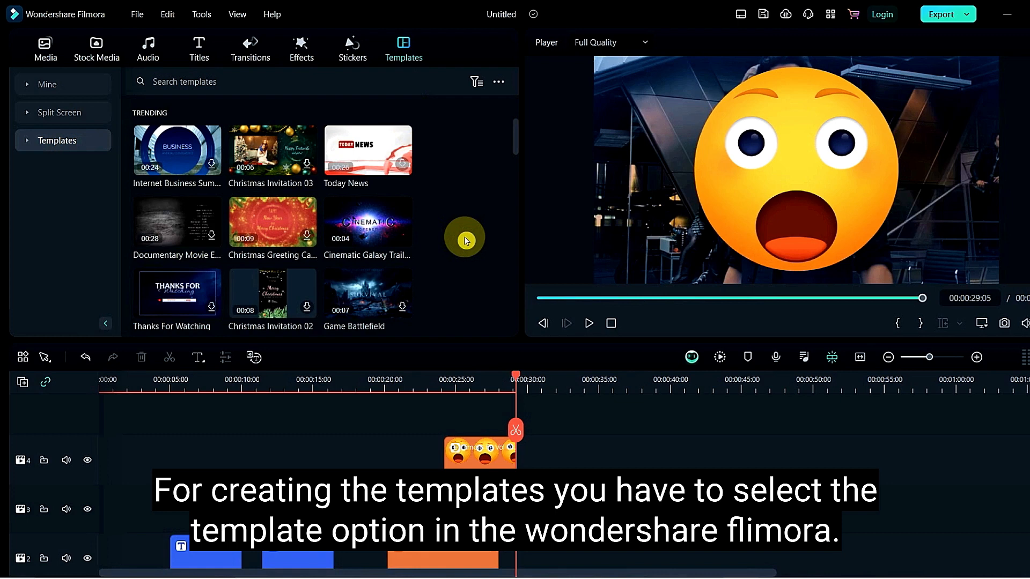
{"action": "left_click", "coordinate": [26, 143]}
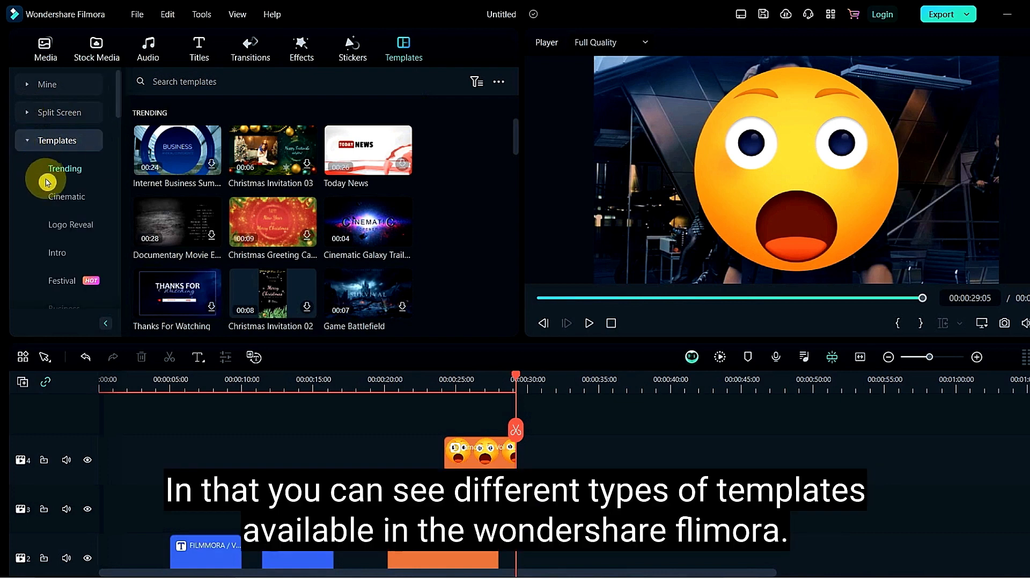
{"action": "scroll", "coordinate": [122, 100], "scroll_direction": "down", "scroll_amount": 2}
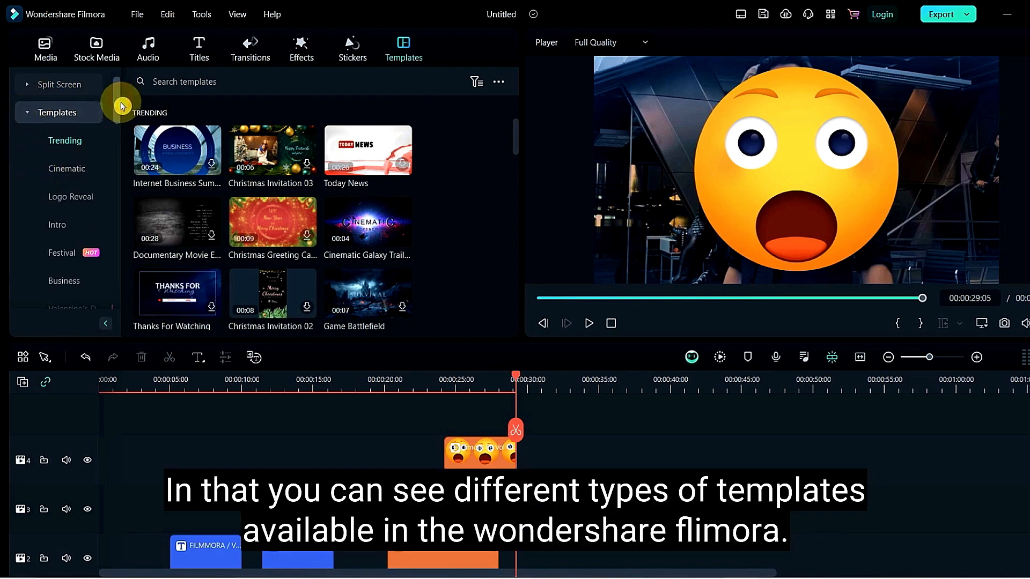
{"action": "left_click", "coordinate": [69, 142]}
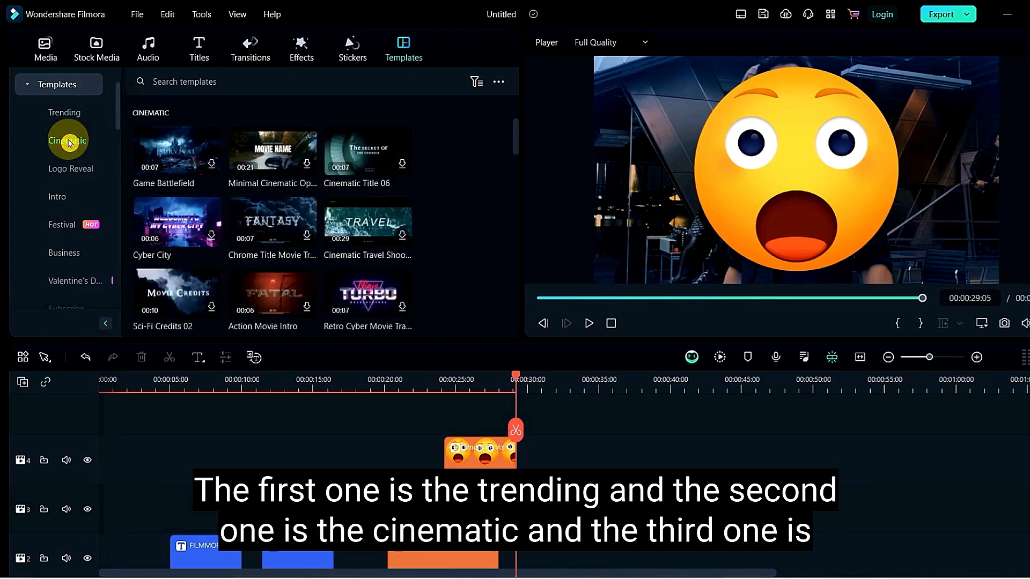
{"action": "left_click", "coordinate": [69, 177]}
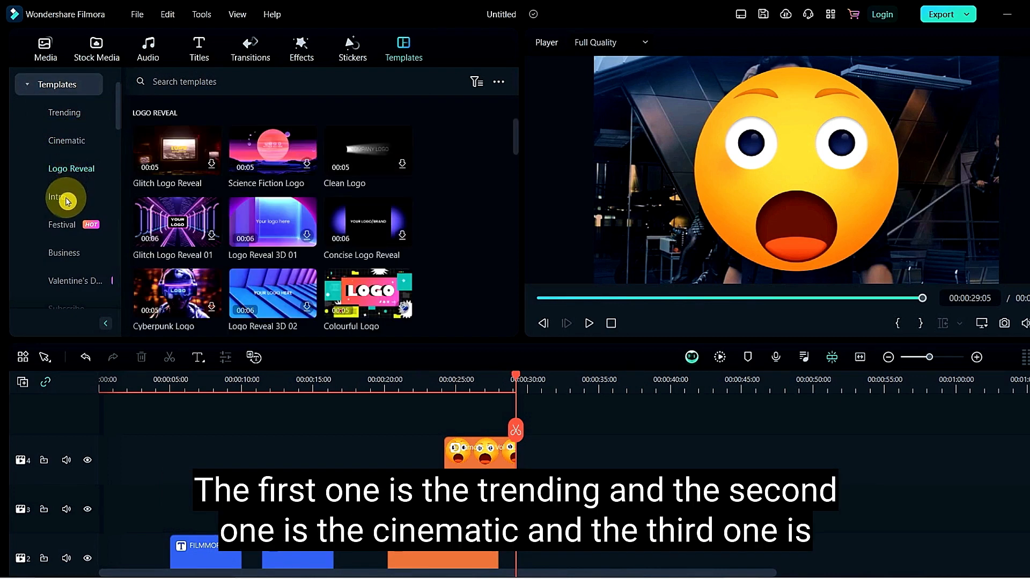
{"action": "left_click", "coordinate": [67, 200]}
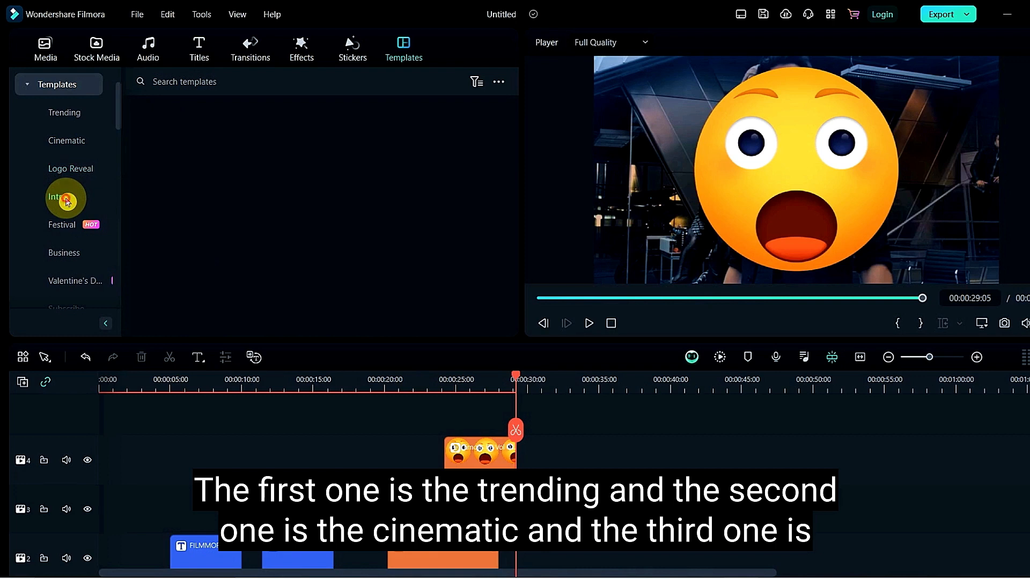
{"action": "left_click", "coordinate": [69, 228]}
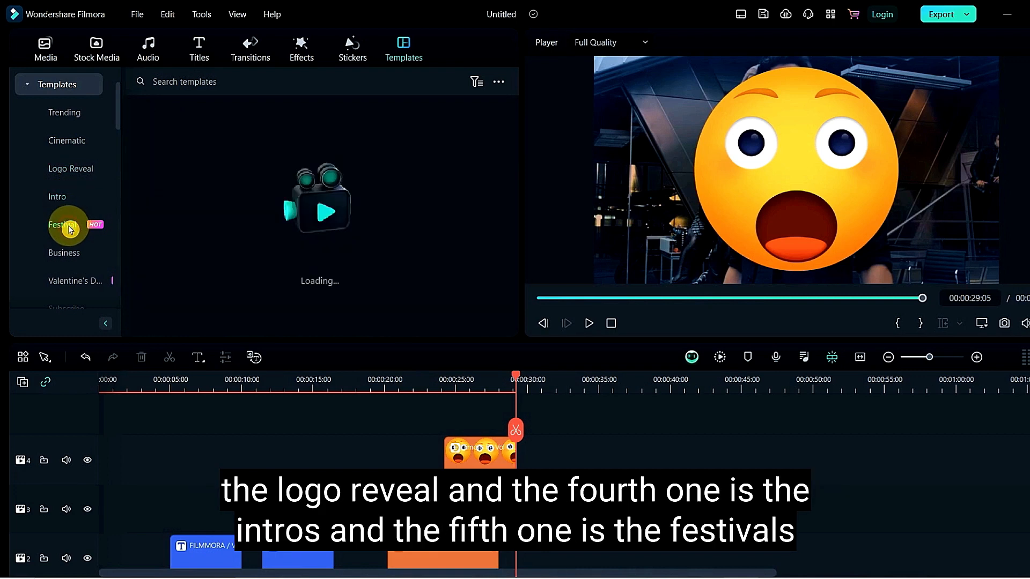
Look through the Business, Valentine's Day, Subscribe and End Screen template categories
{"action": "left_click", "coordinate": [70, 254]}
{"action": "scroll", "coordinate": [80, 283], "scroll_direction": "down", "scroll_amount": 1}
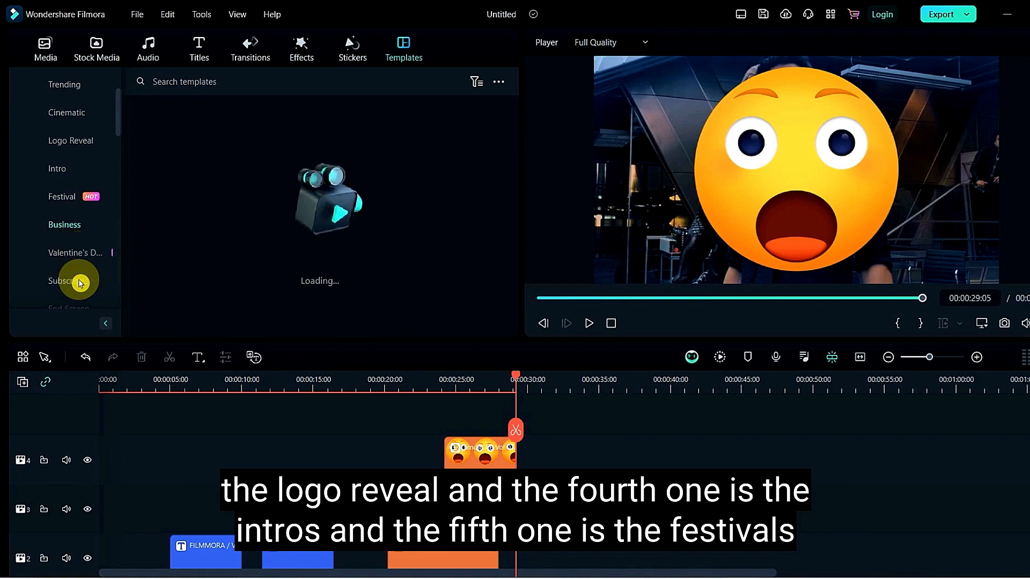
{"action": "scroll", "coordinate": [79, 282], "scroll_direction": "down", "scroll_amount": 3}
{"action": "left_click", "coordinate": [67, 170]}
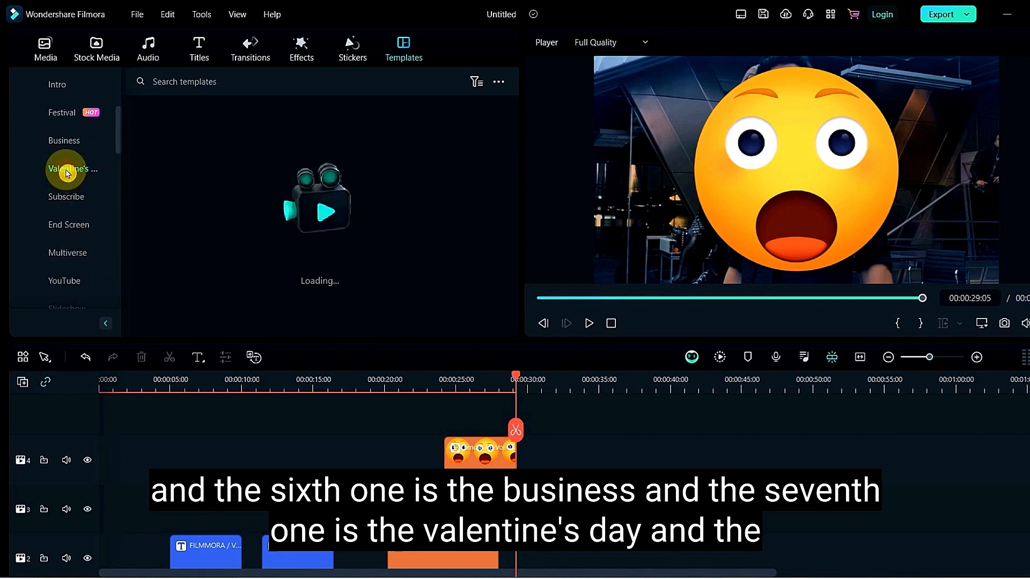
{"action": "left_click", "coordinate": [66, 201]}
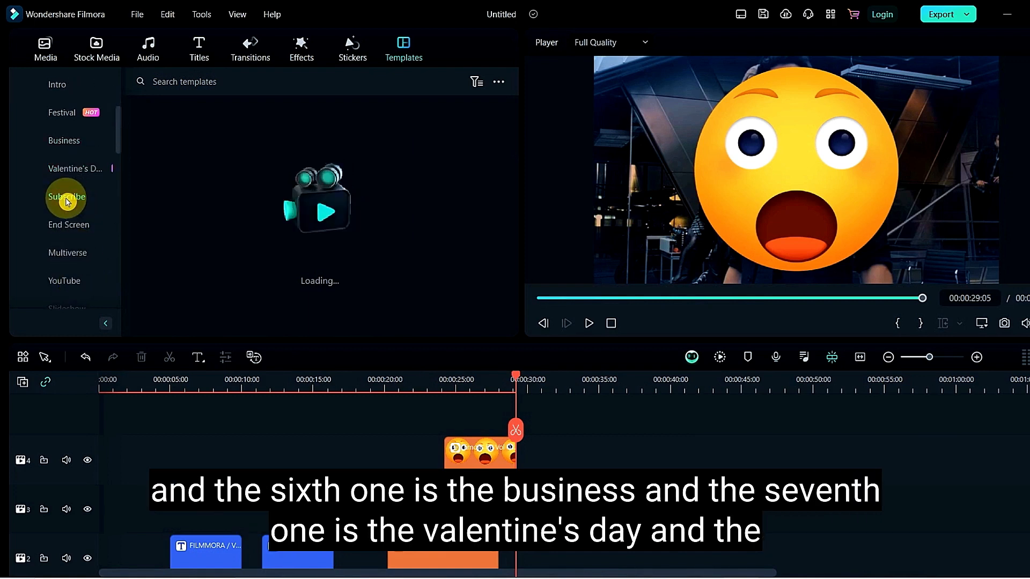
{"action": "left_click", "coordinate": [72, 230]}
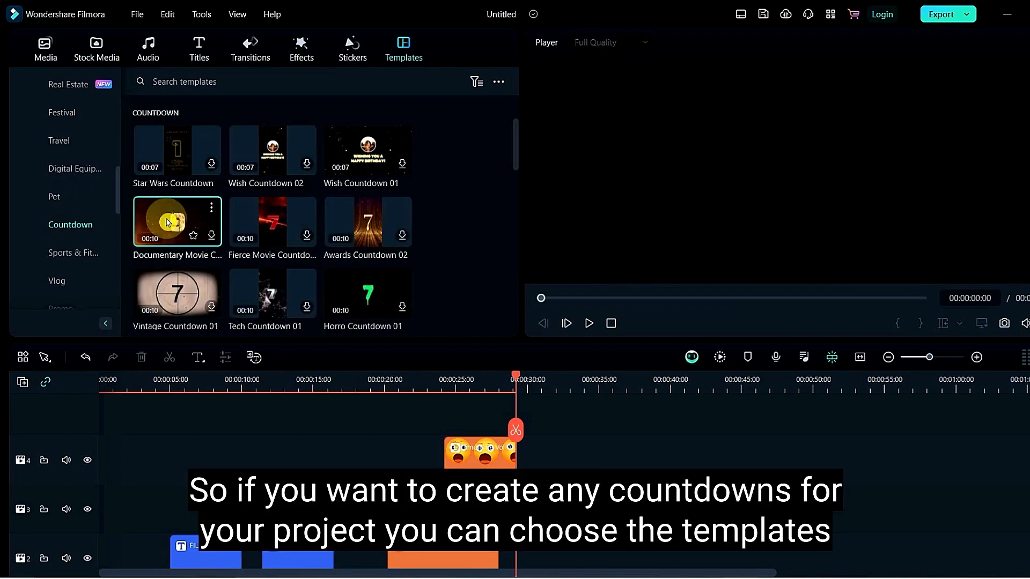
Preview the Documentary Movie template in the Countdown category and the Time Tunnel template in the Game category
{"action": "left_click", "coordinate": [168, 222]}
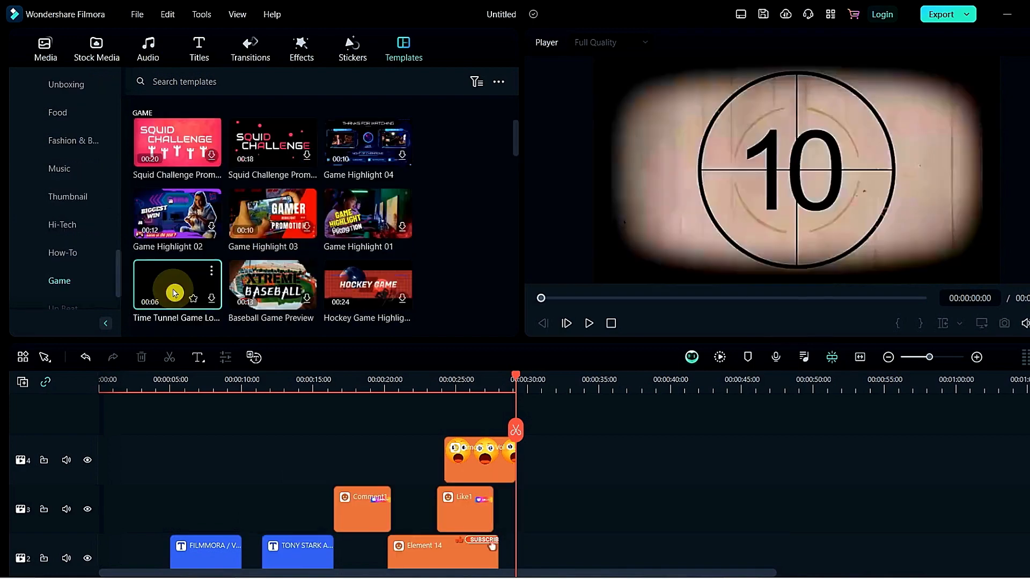
{"action": "left_click", "coordinate": [174, 293]}
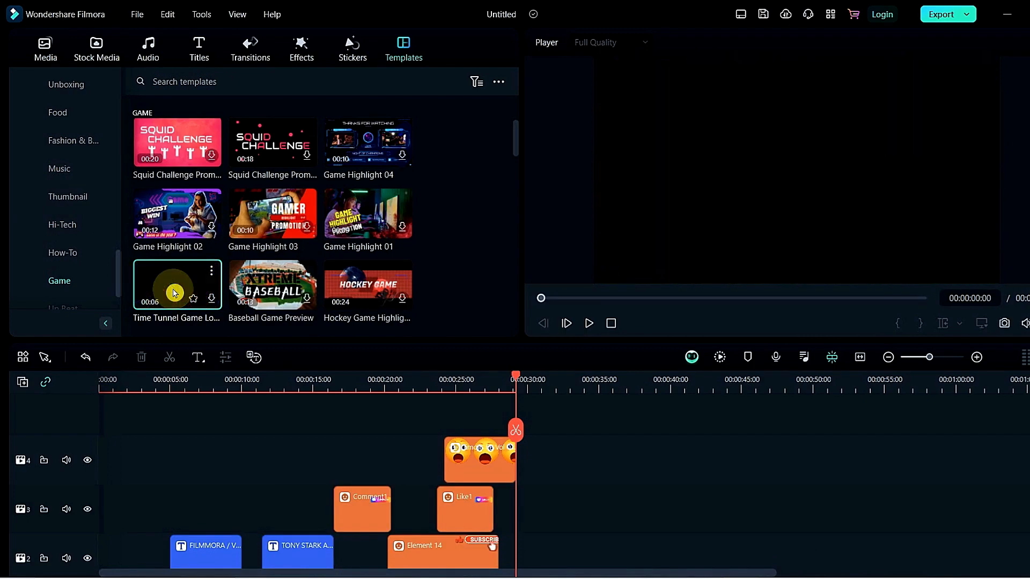
{"action": "left_click", "coordinate": [173, 293]}
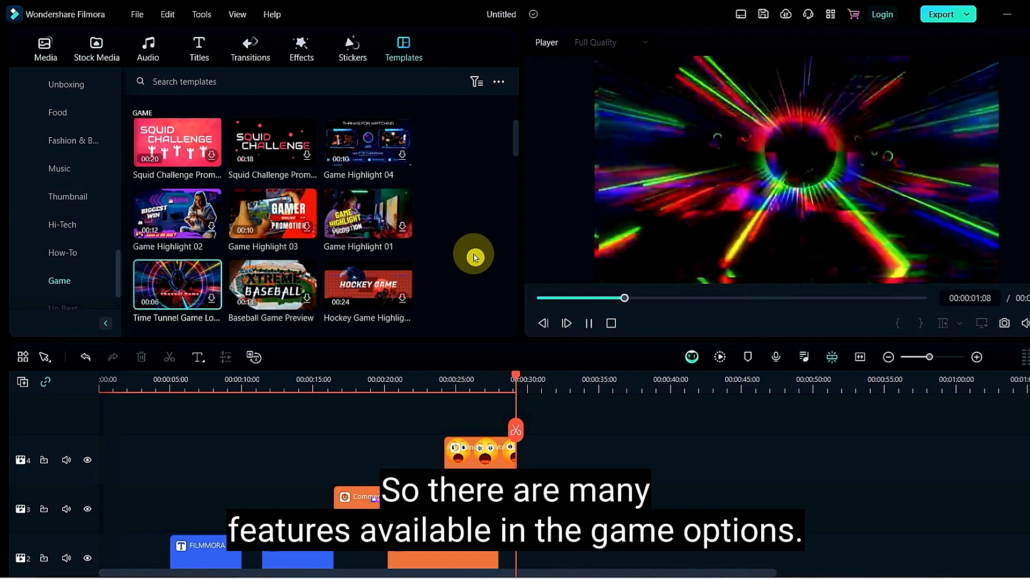
Look through the Game templates, preview the black Squid Challenge promo, and view the Thumbnail category
{"action": "scroll", "coordinate": [474, 257], "scroll_direction": "down", "scroll_amount": 10}
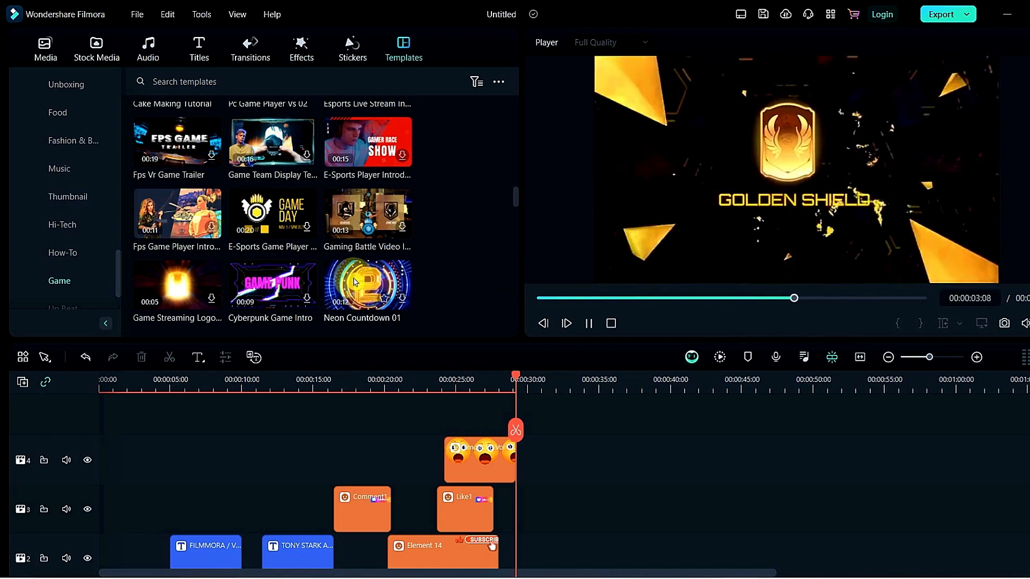
{"action": "scroll", "coordinate": [354, 282], "scroll_direction": "up", "scroll_amount": 5}
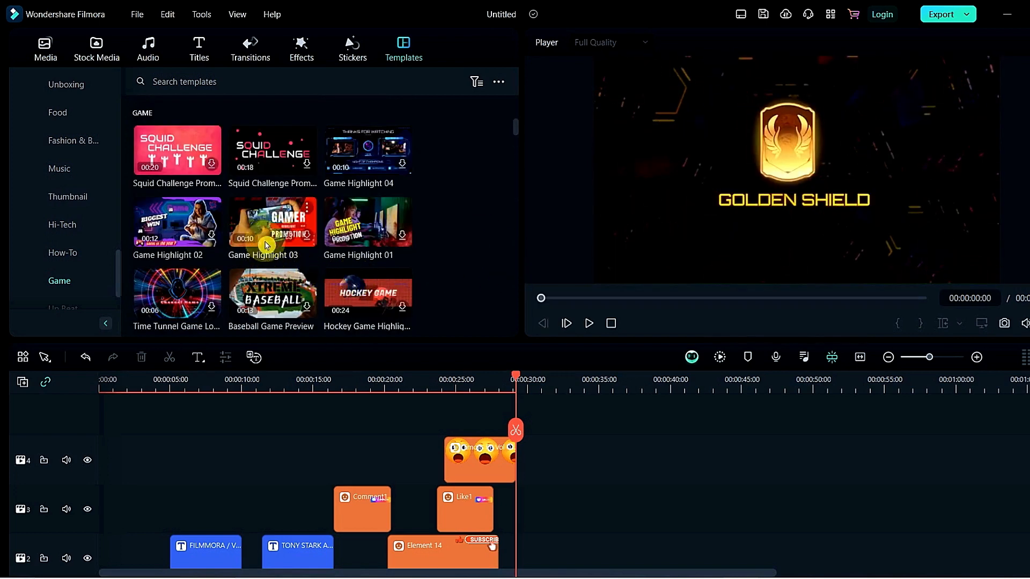
{"action": "left_click", "coordinate": [252, 165]}
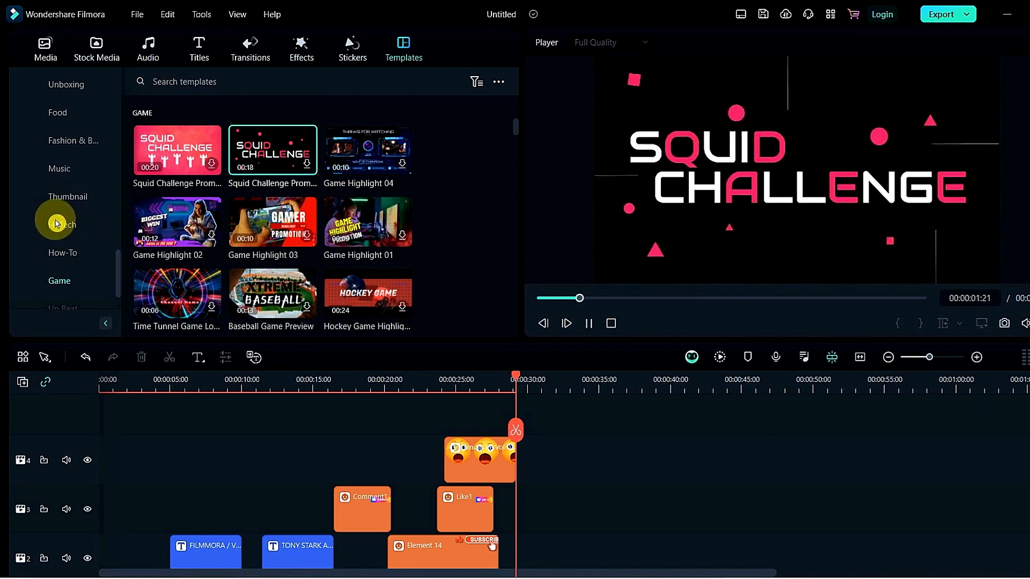
{"action": "left_click", "coordinate": [70, 198]}
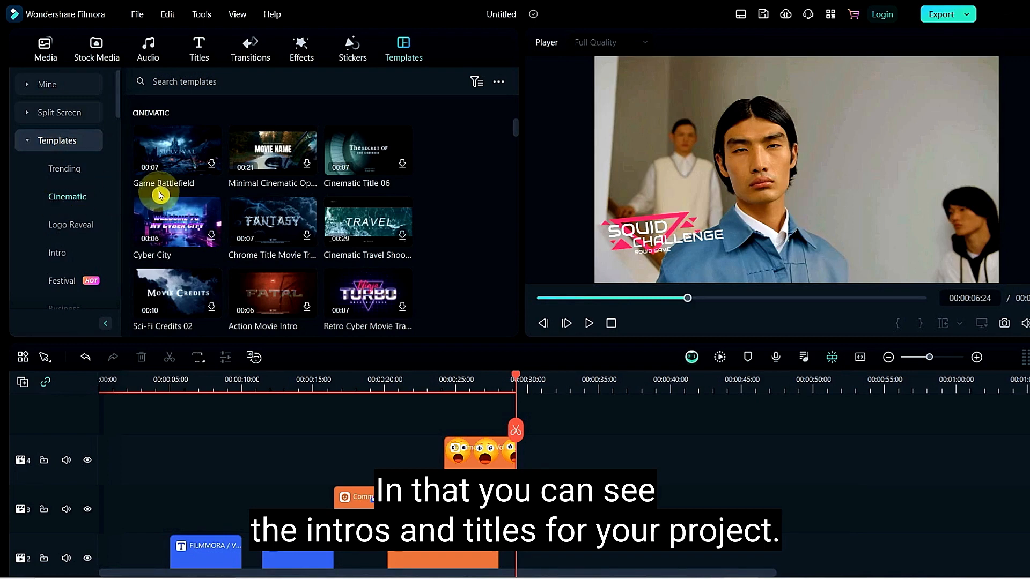
Preview the Game Battlefield template from the Cinematic category and add it to video track 2 at 00:00:29:05
{"action": "left_click", "coordinate": [170, 153]}
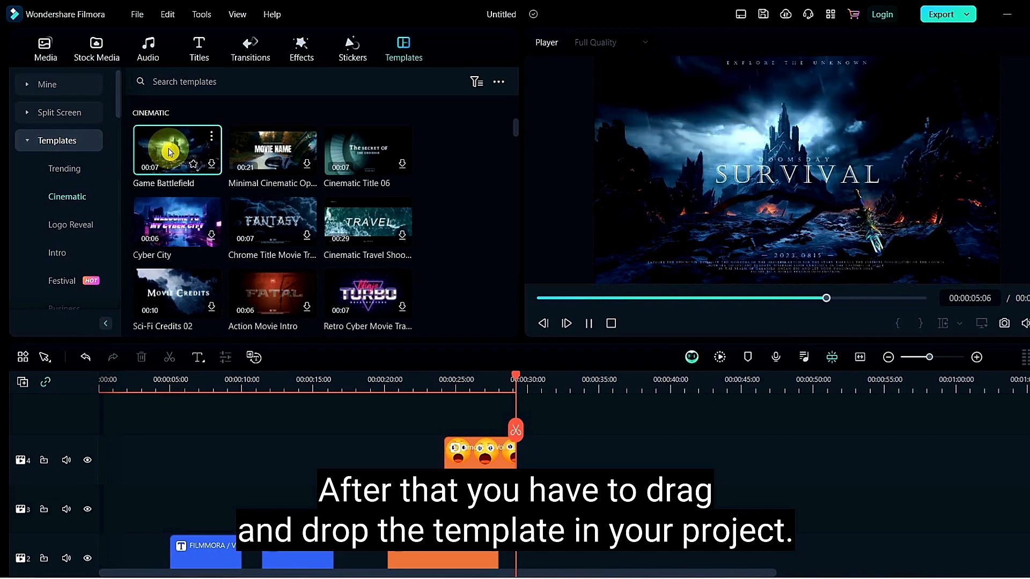
{"action": "left_click_drag", "start_coordinate": [169, 153], "coordinate": [523, 549]}
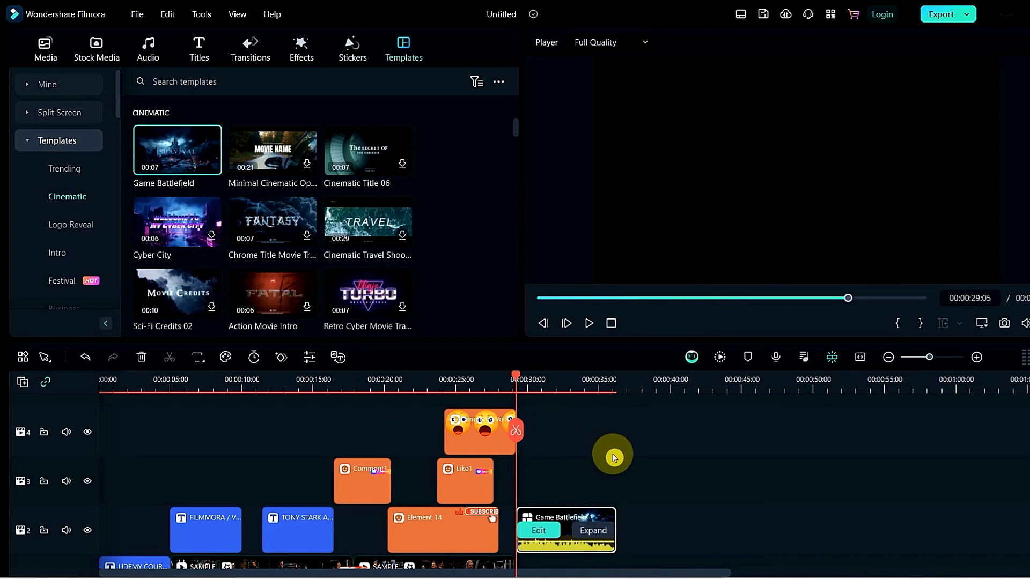
Open the Game Battlefield template for editing, preview it up to 00:00:04:19, and display its editable text entries
{"action": "left_click", "coordinate": [545, 534]}
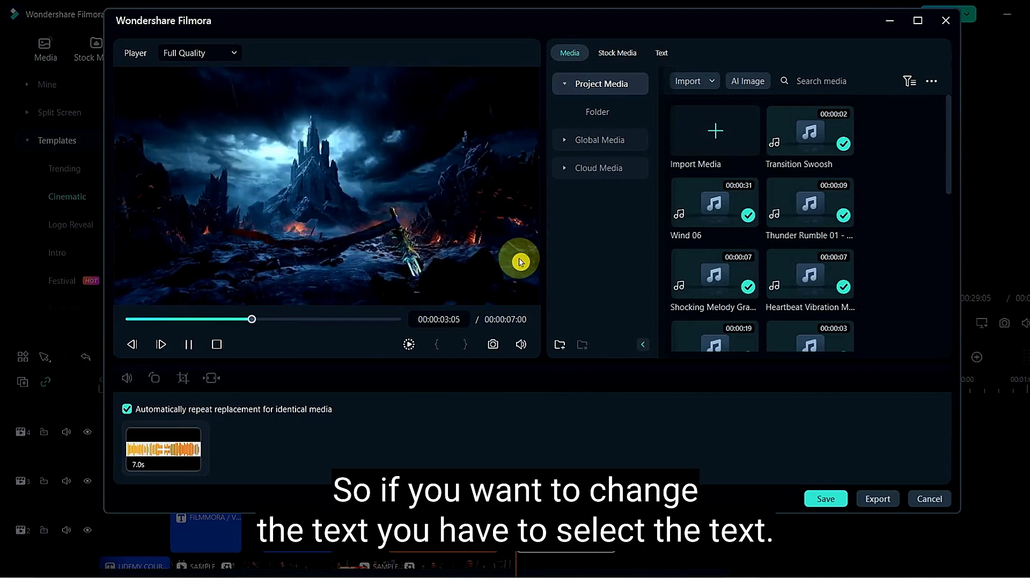
{"action": "key", "text": "space"}
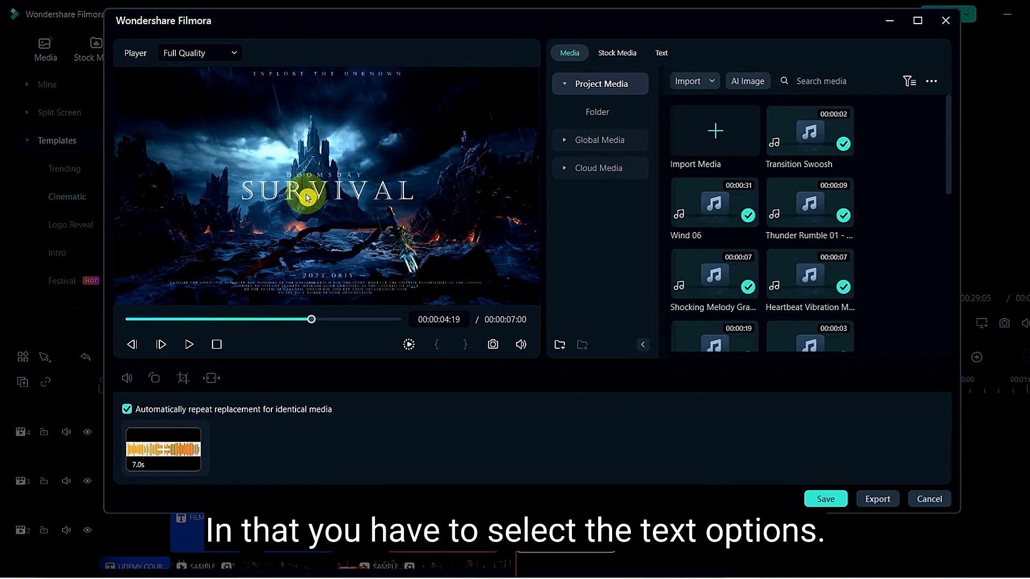
{"action": "left_click", "coordinate": [661, 54]}
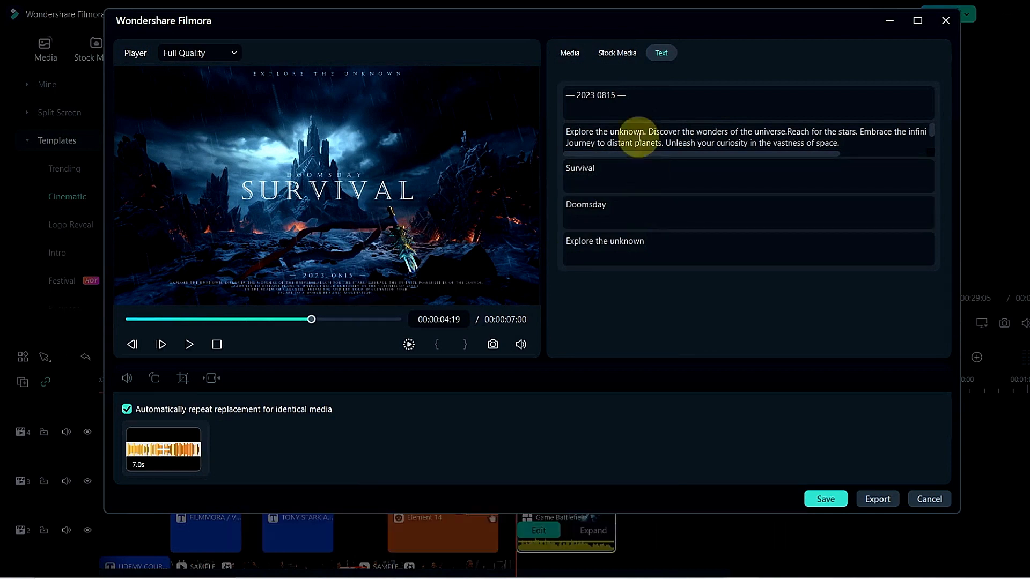
Check the Game Battlefield template's media, save the template, and browse the other Cinematic templates
{"action": "left_click", "coordinate": [572, 52]}
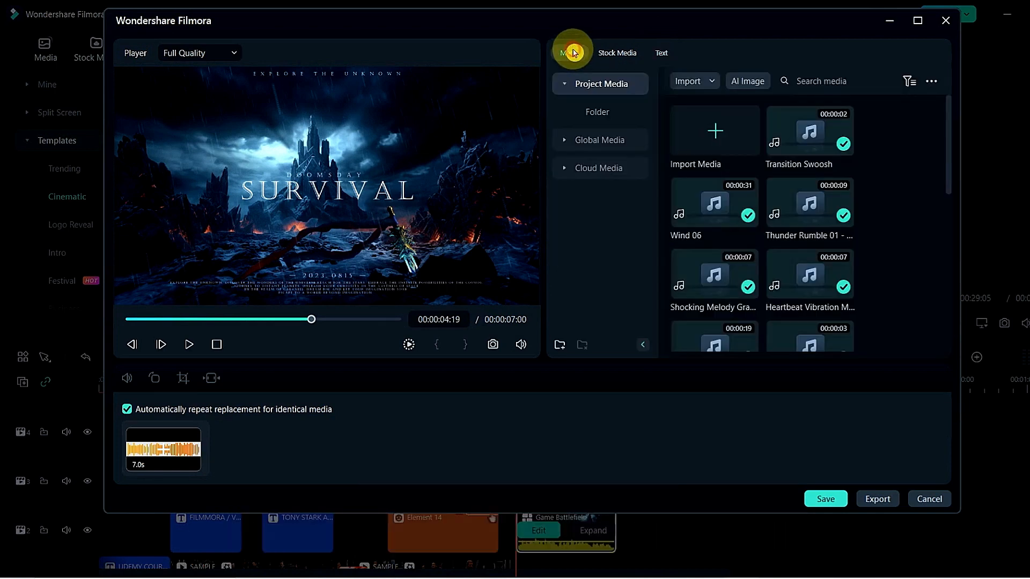
{"action": "left_click", "coordinate": [834, 509]}
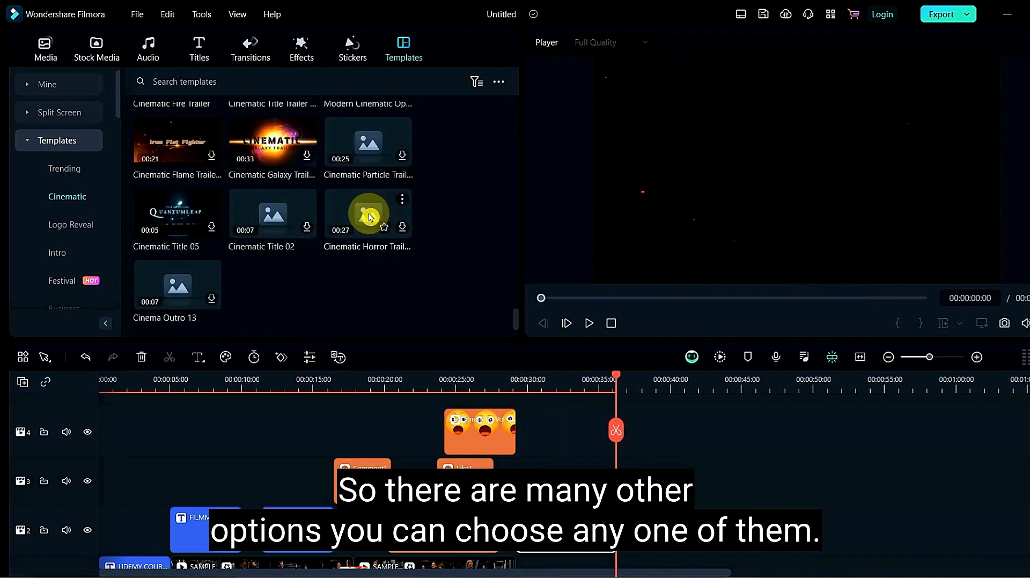
{"action": "scroll", "coordinate": [358, 274], "scroll_direction": "down", "scroll_amount": 10}
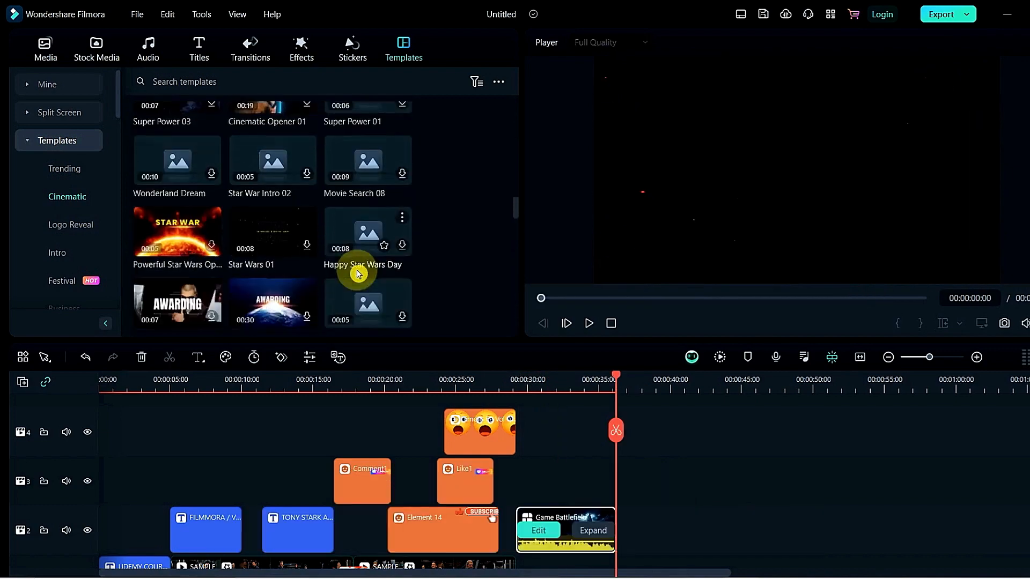
{"action": "scroll", "coordinate": [358, 273], "scroll_direction": "down", "scroll_amount": 5}
{"action": "scroll", "coordinate": [358, 274], "scroll_direction": "up", "scroll_amount": 10}
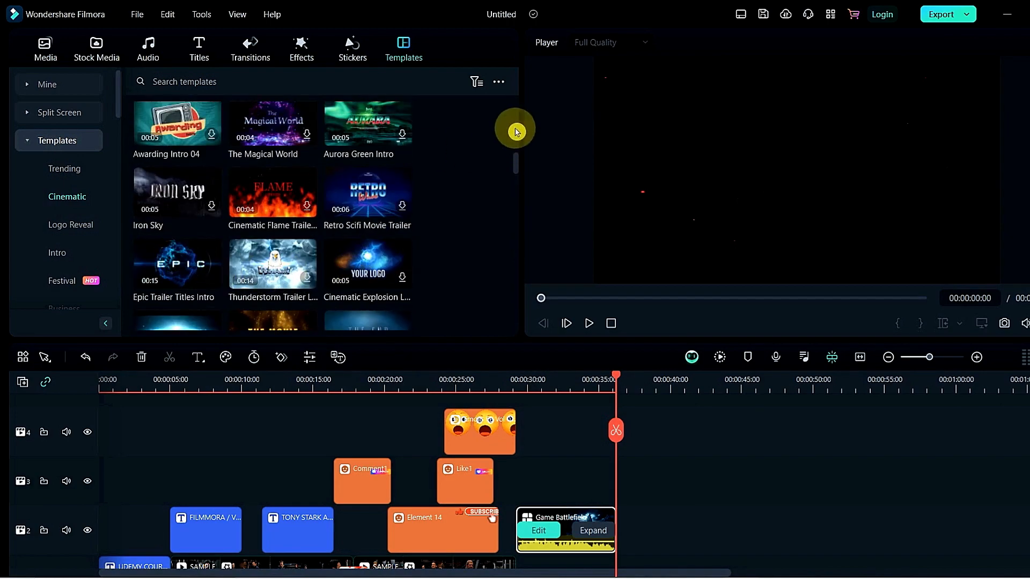
{"action": "scroll", "coordinate": [515, 162], "scroll_direction": "down", "scroll_amount": 10}
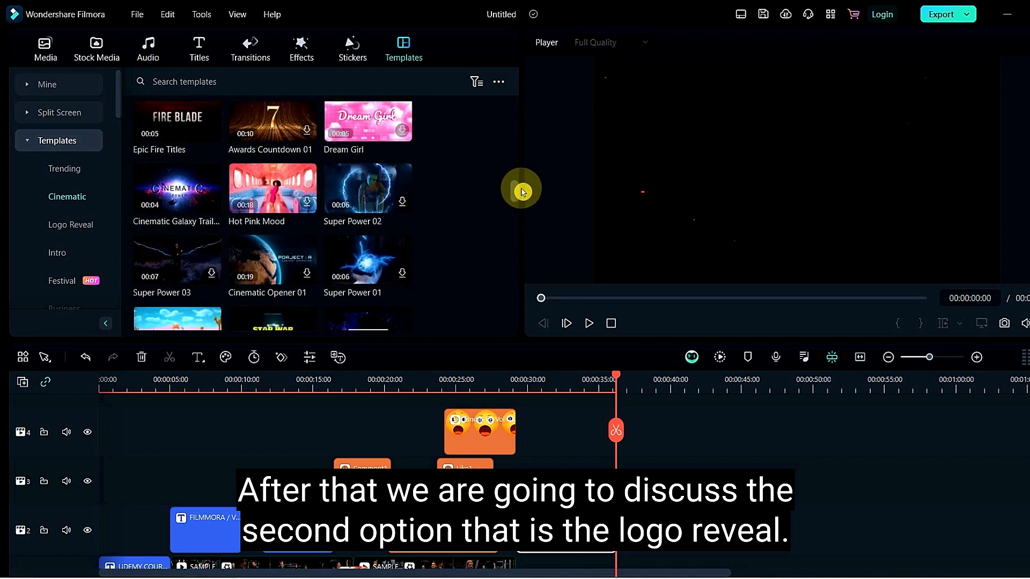
{"action": "scroll", "coordinate": [525, 206], "scroll_direction": "down", "scroll_amount": 4}
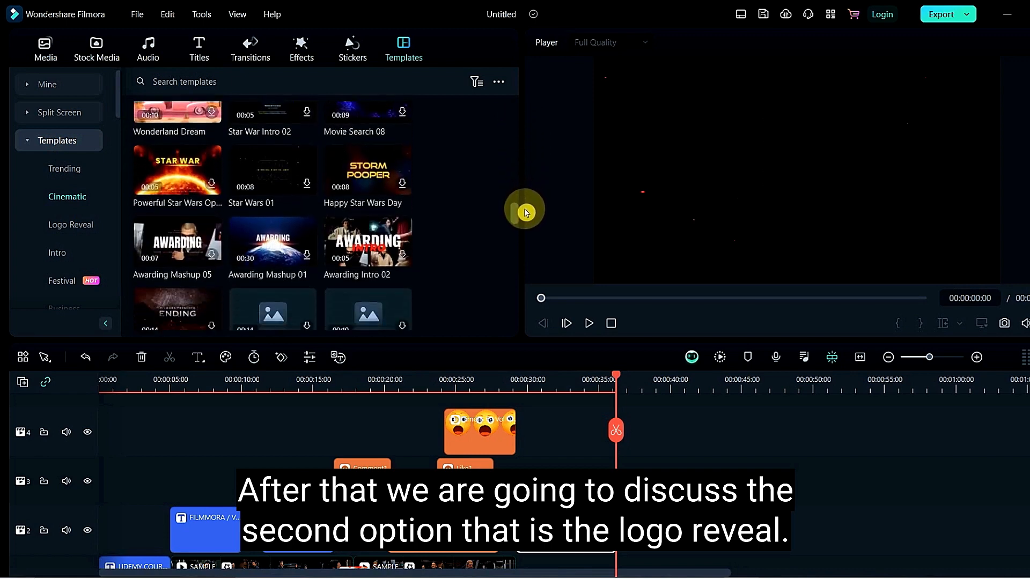
Preview the Cyberpunk Logo template from the Logo Reveal category and add it to video track 2 right after the Game Battlefield clip
{"action": "left_click", "coordinate": [81, 225]}
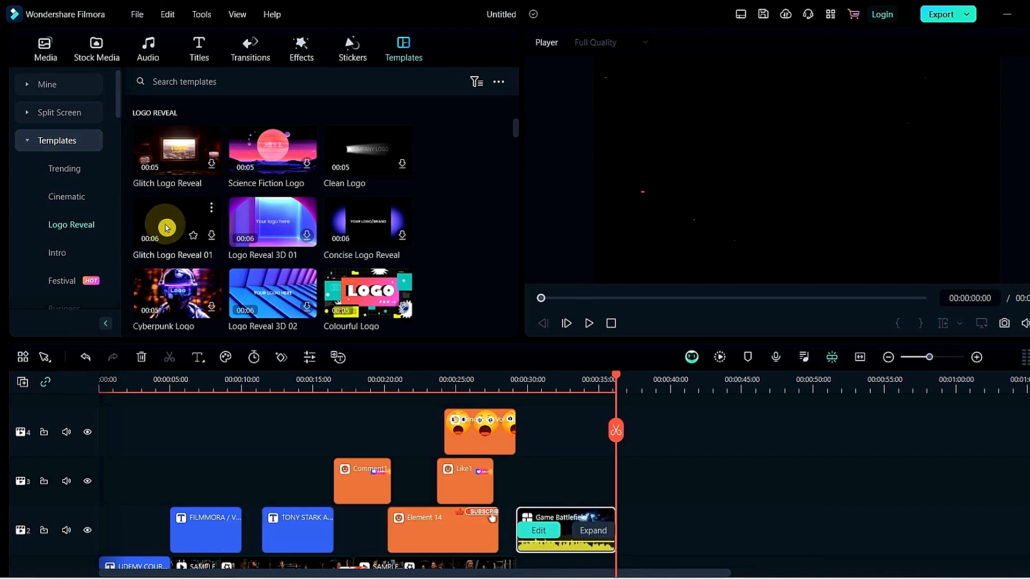
{"action": "scroll", "coordinate": [158, 296], "scroll_direction": "down", "scroll_amount": 1}
{"action": "left_click", "coordinate": [158, 296]}
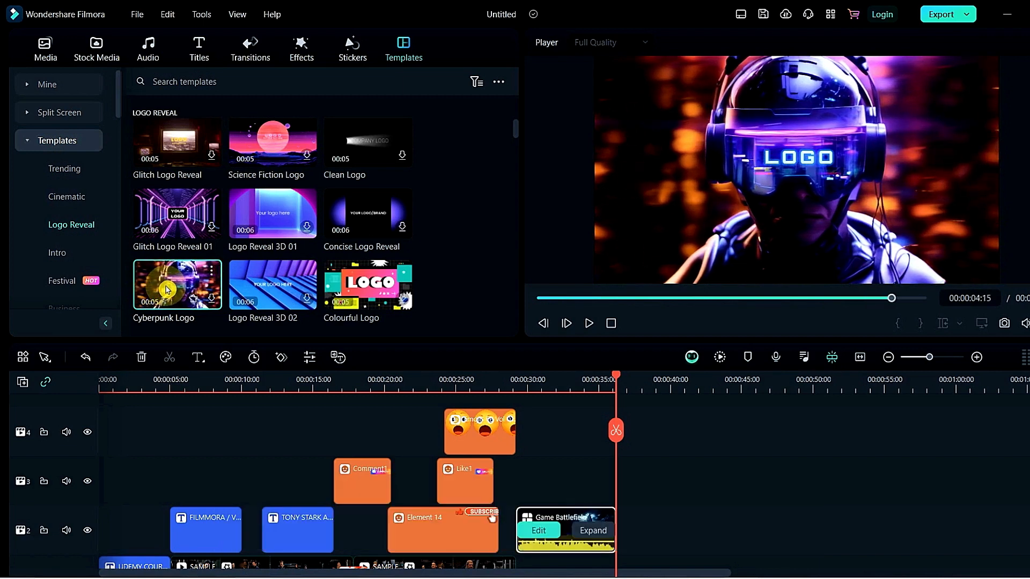
{"action": "left_click_drag", "start_coordinate": [168, 290], "coordinate": [639, 490]}
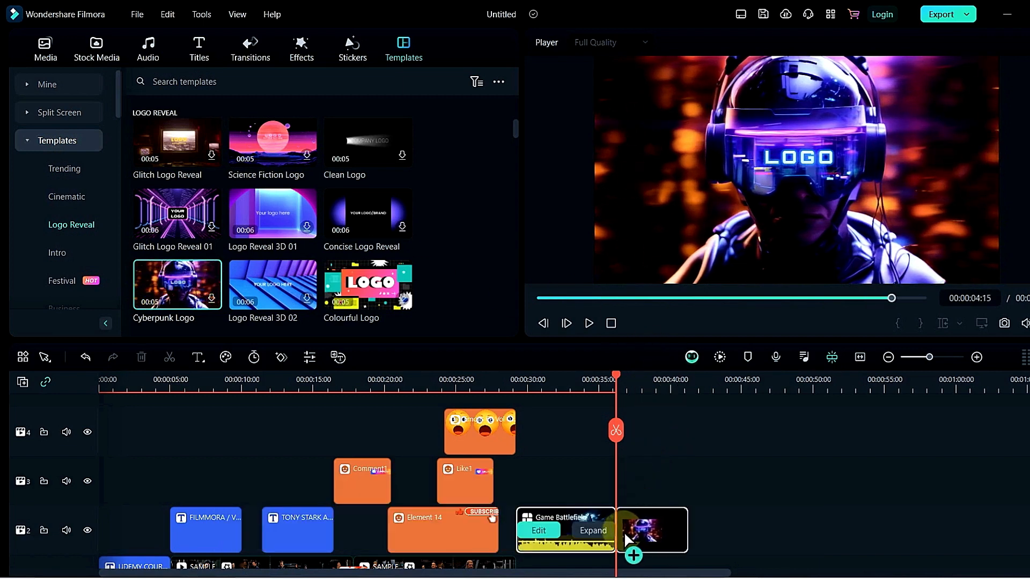
{"action": "left_click_drag", "start_coordinate": [623, 532], "coordinate": [622, 531]}
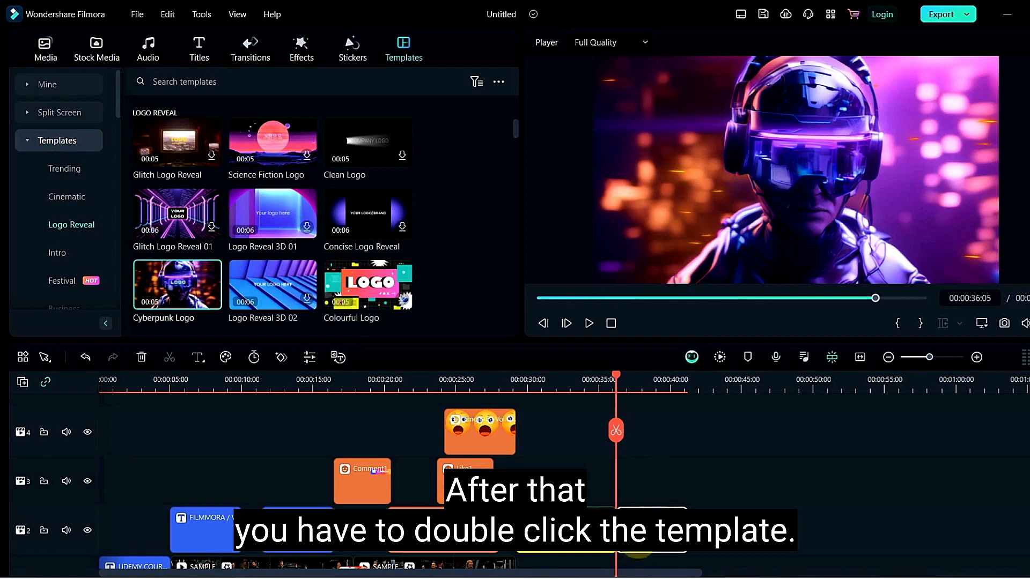
Open the Cyberpunk Logo template for editing and replace its LOGO text with UDEMY
{"action": "double_click", "coordinate": [639, 529]}
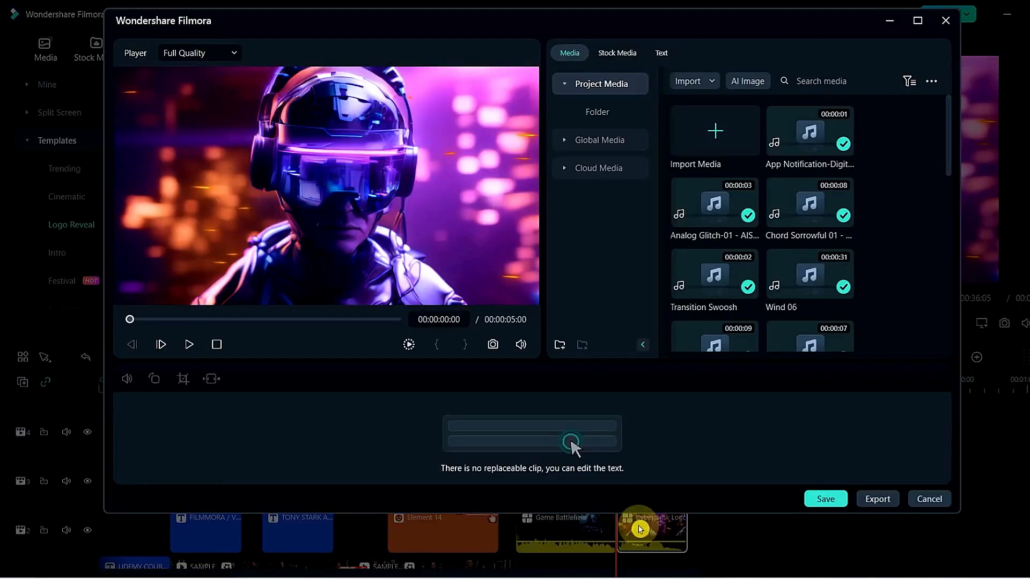
{"action": "left_click", "coordinate": [661, 52]}
{"action": "double_click", "coordinate": [628, 100]}
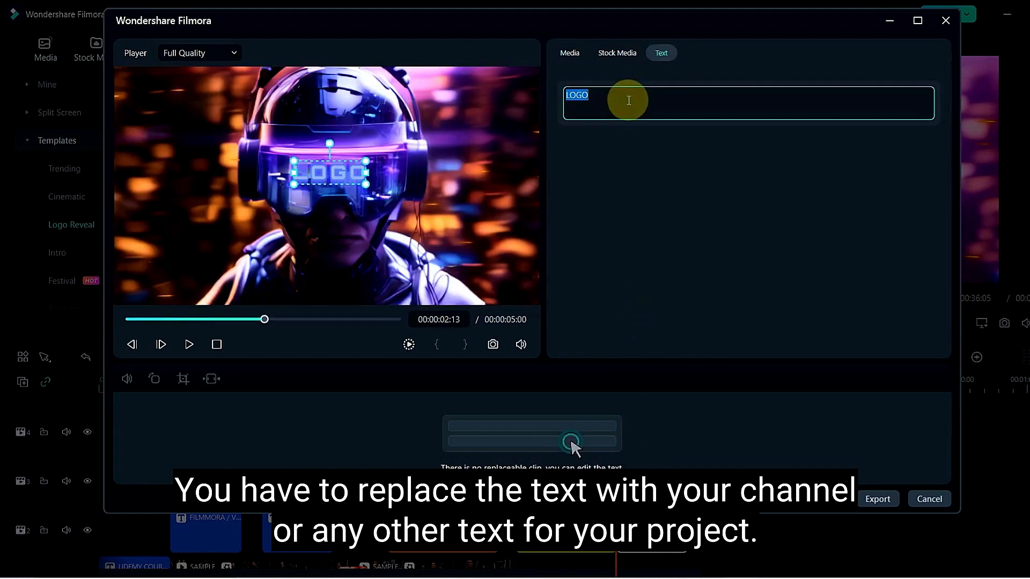
{"action": "type", "text": "UDEMY"}
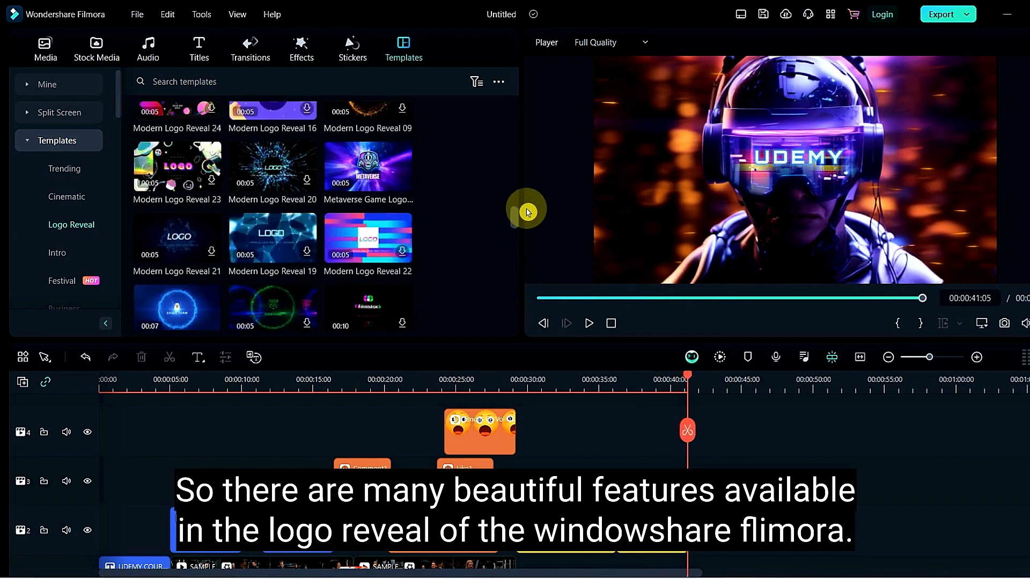
Browse the Logo Reveal templates and preview the Marvel Portal 3D Logo template
{"action": "left_click_drag", "start_coordinate": [526, 210], "coordinate": [526, 235]}
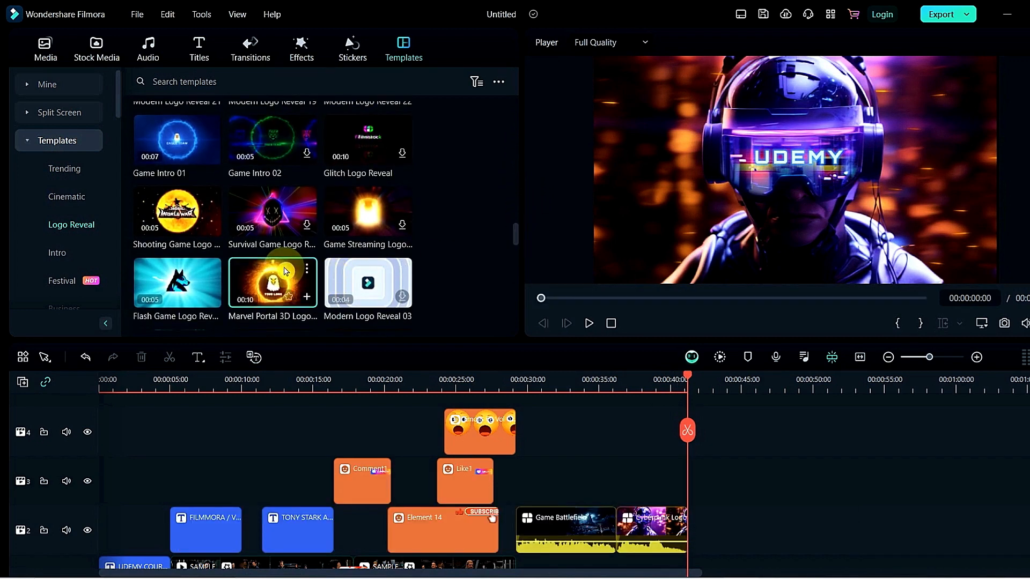
{"action": "left_click", "coordinate": [285, 271]}
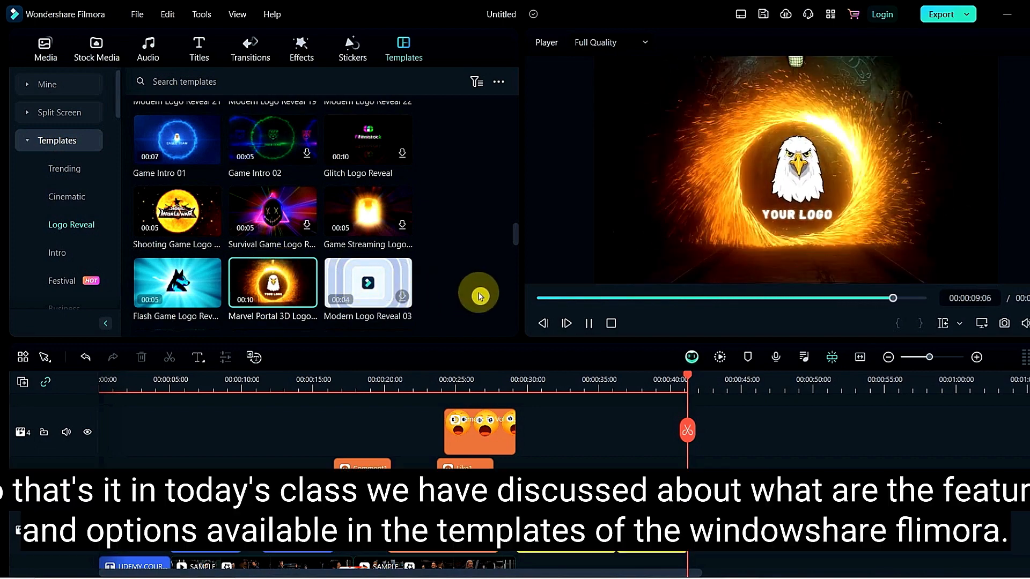
{"action": "left_click", "coordinate": [756, 452]}
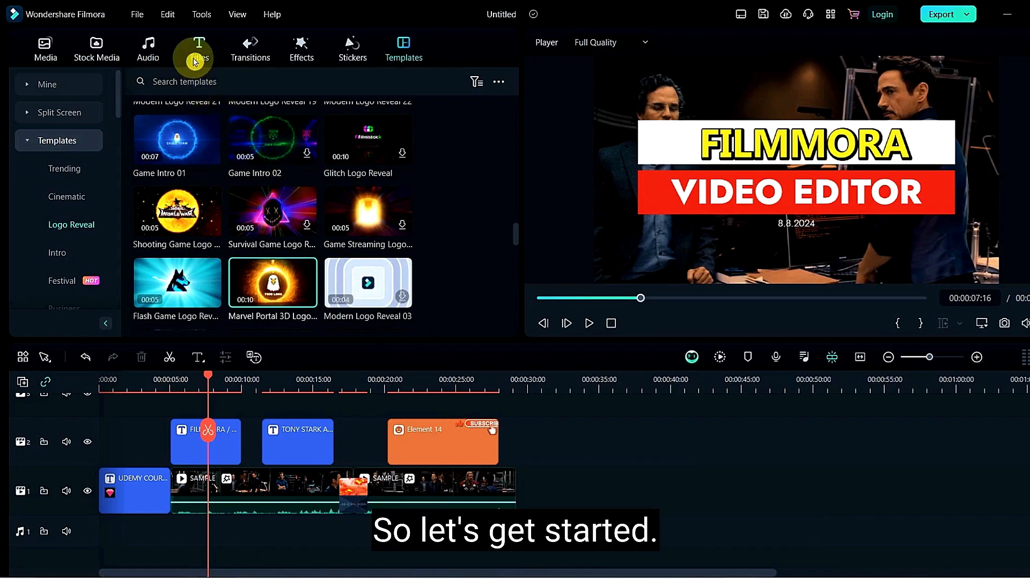
Add the Opener 02 title after the last SAMPLE clip on video track 1 and change its subtitle to PHOPE YOU LEARNED SOMETHING
{"action": "left_click", "coordinate": [198, 51]}
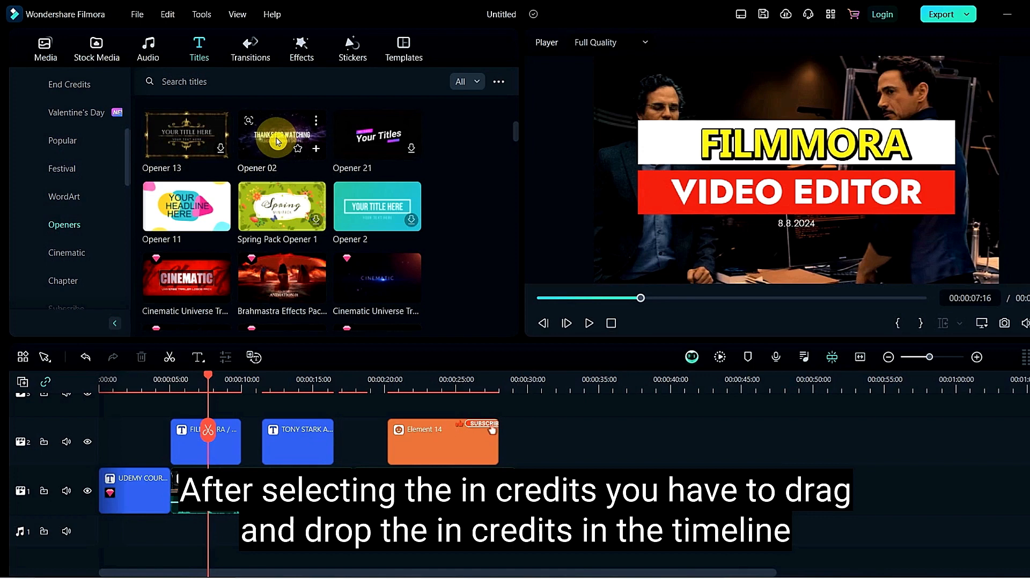
{"action": "left_click_drag", "start_coordinate": [277, 141], "coordinate": [531, 538]}
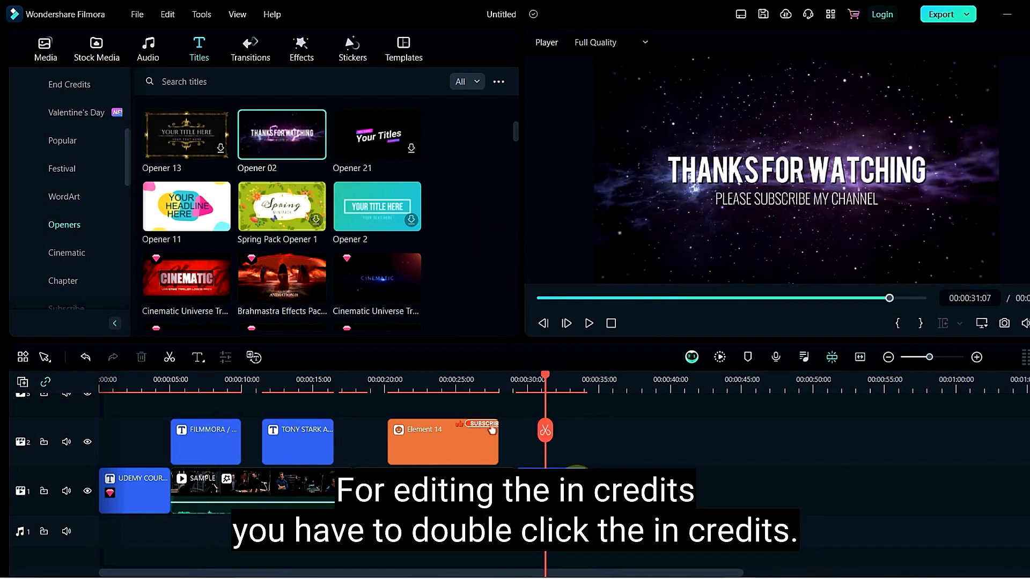
{"action": "double_click", "coordinate": [551, 490]}
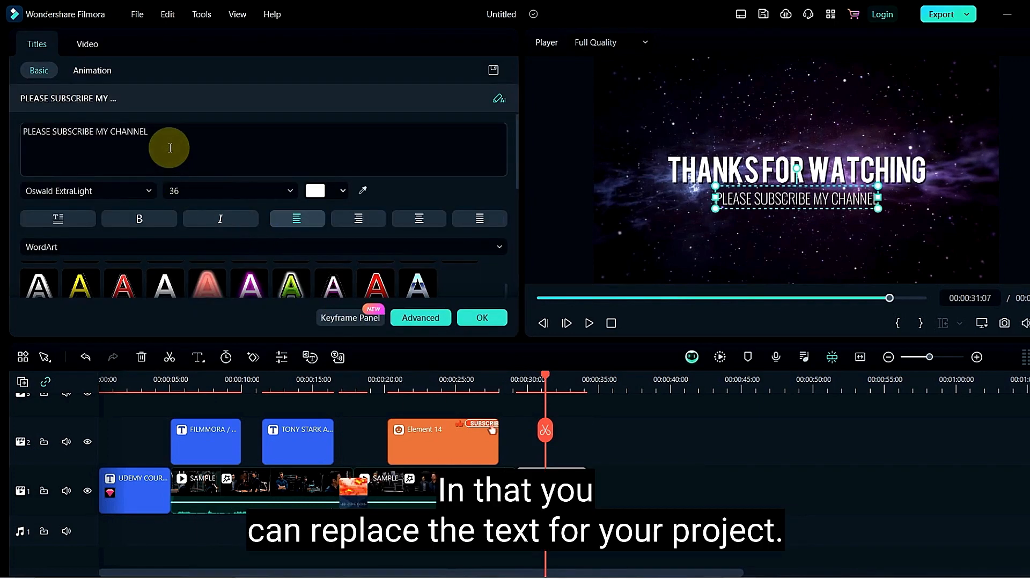
{"action": "double_click", "coordinate": [250, 133]}
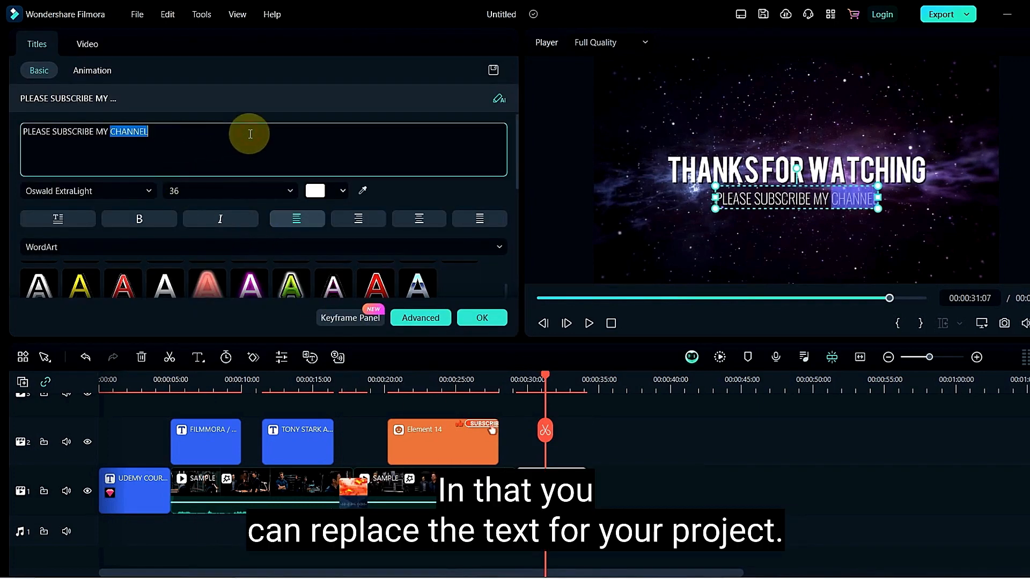
{"action": "left_click", "coordinate": [7, 131], "text": "shift"}
Apply the last WordArt preset in the visible row to the closing title's subtitle and preview the title at 00:00:32:22
{"action": "left_click", "coordinate": [56, 191]}
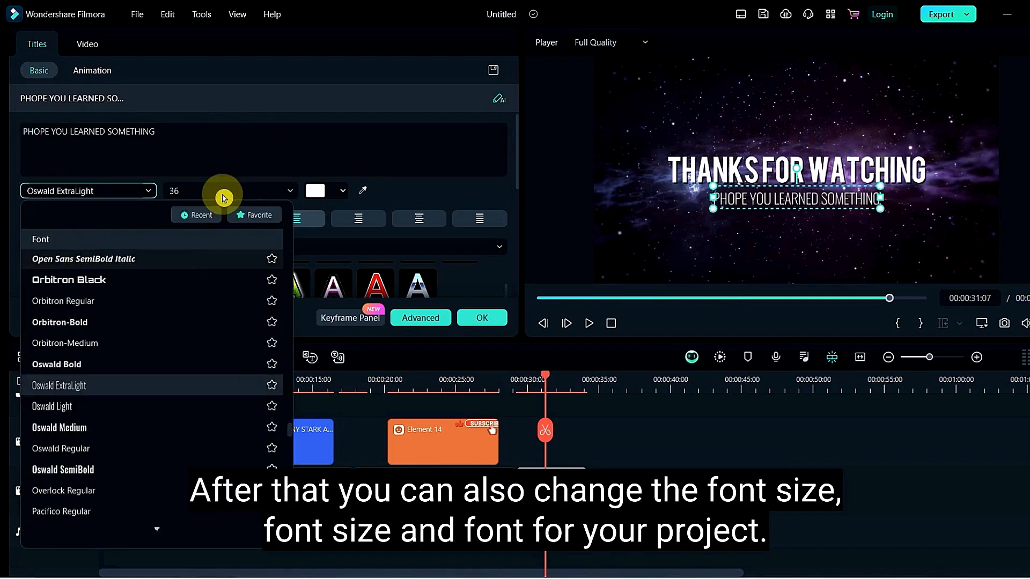
{"action": "left_click", "coordinate": [465, 281]}
{"action": "left_click", "coordinate": [418, 282]}
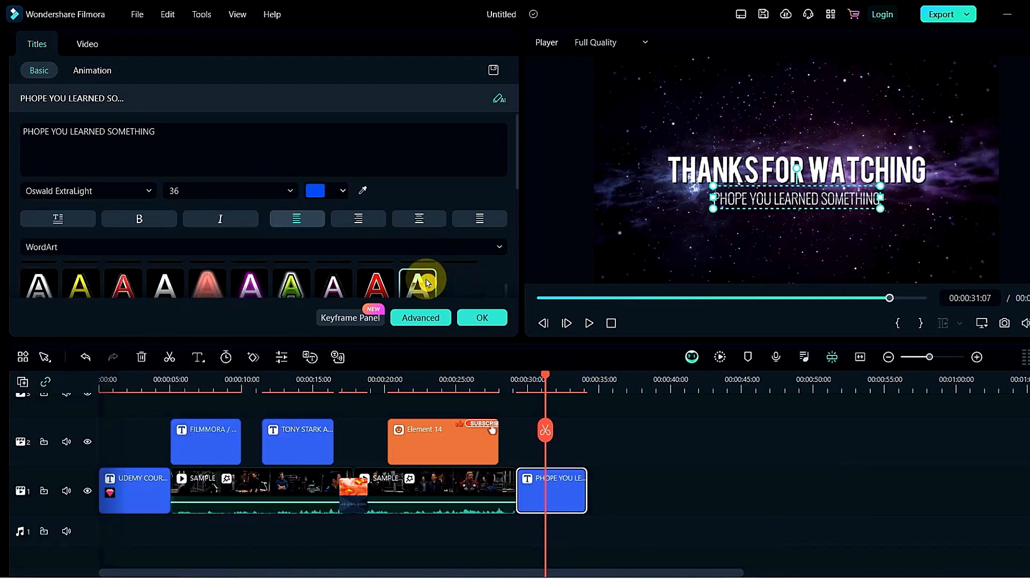
{"action": "left_click", "coordinate": [788, 494]}
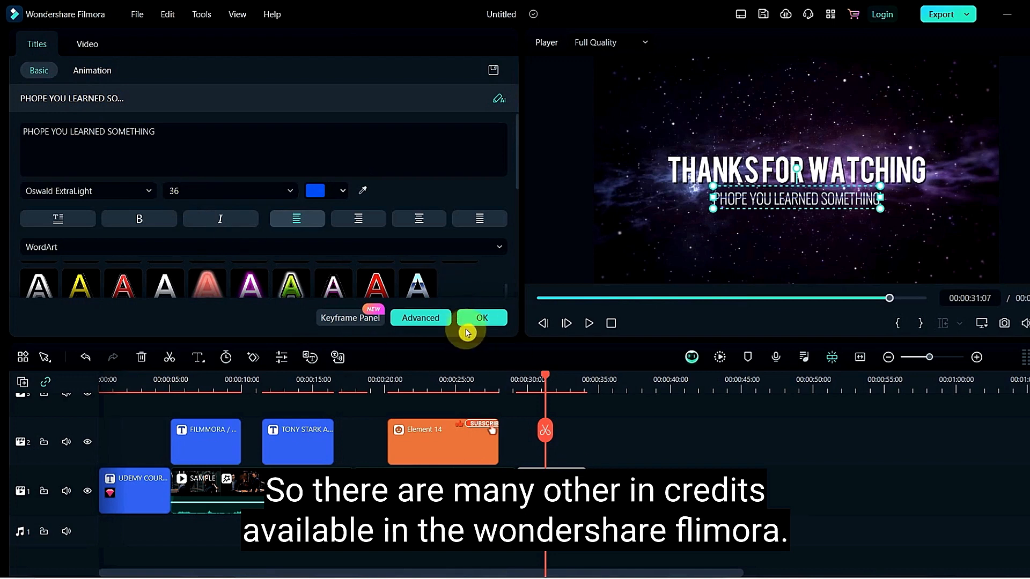
{"action": "left_click", "coordinate": [468, 330]}
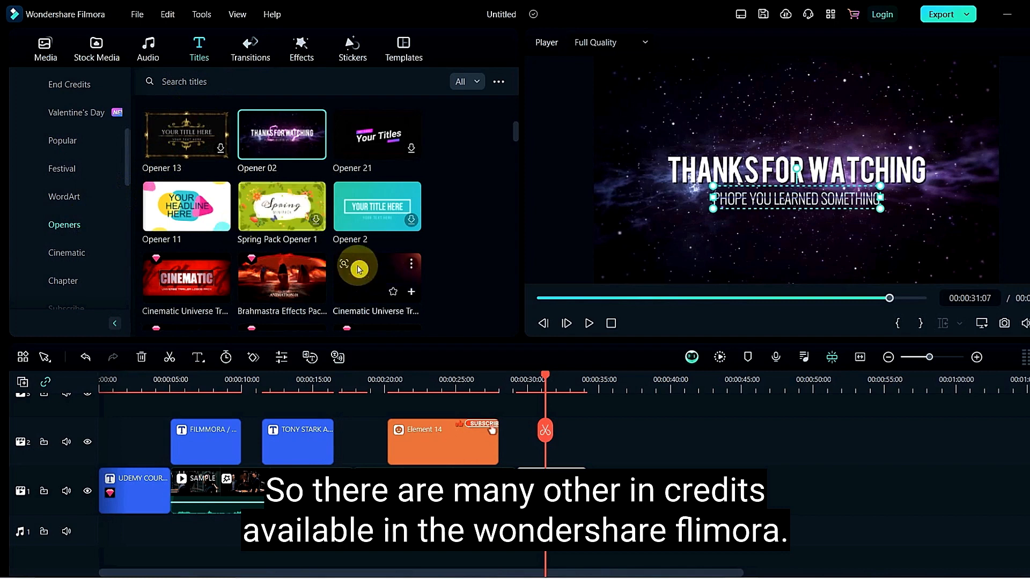
{"action": "scroll", "coordinate": [359, 270], "scroll_direction": "up", "scroll_amount": 5}
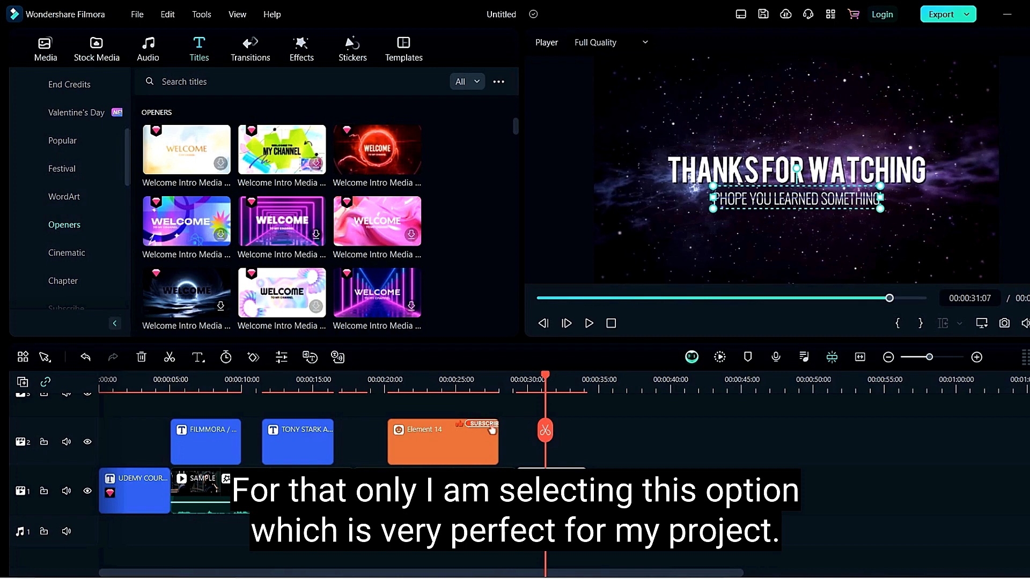
{"action": "left_click", "coordinate": [593, 515]}
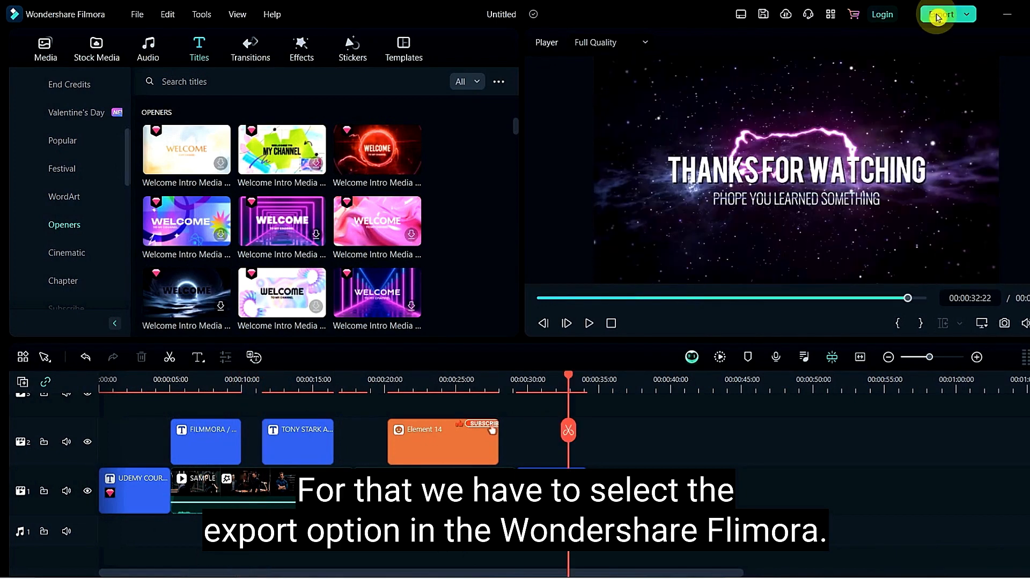
Open the export settings and look through the Device, YouTube, TikTok, Vimeo and DVD export targets
{"action": "left_click", "coordinate": [937, 16]}
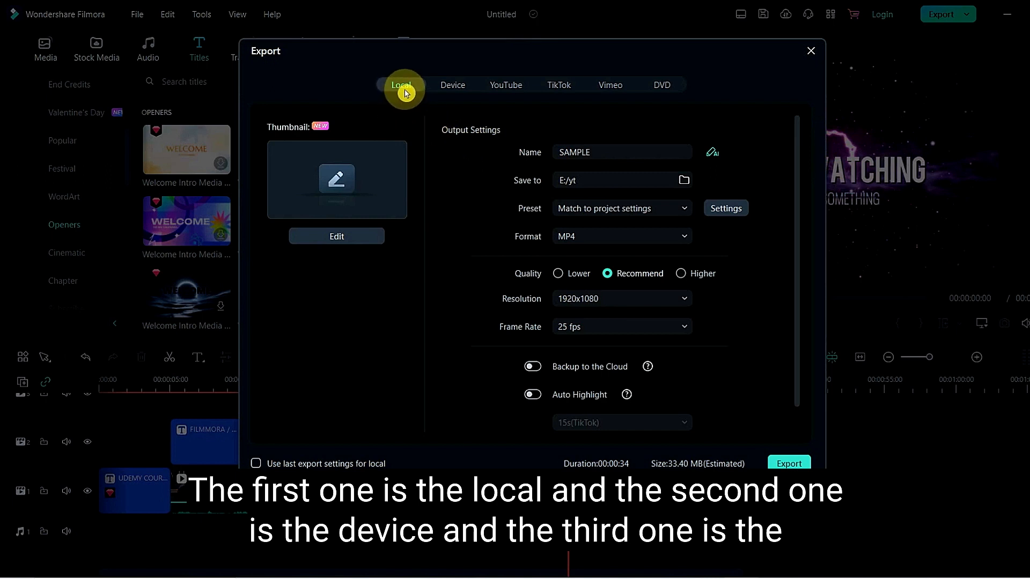
{"action": "left_click", "coordinate": [450, 93]}
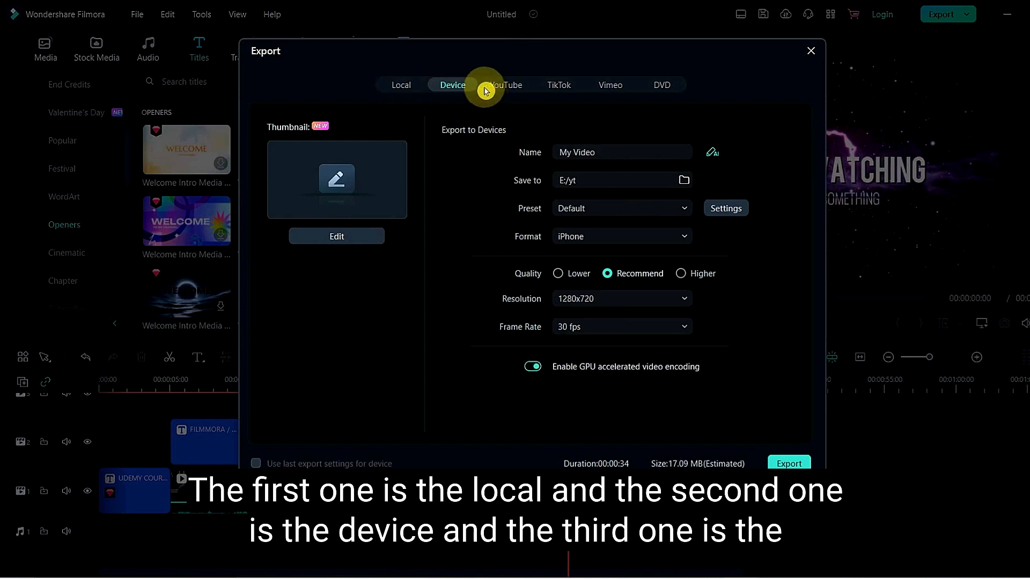
{"action": "left_click", "coordinate": [515, 93]}
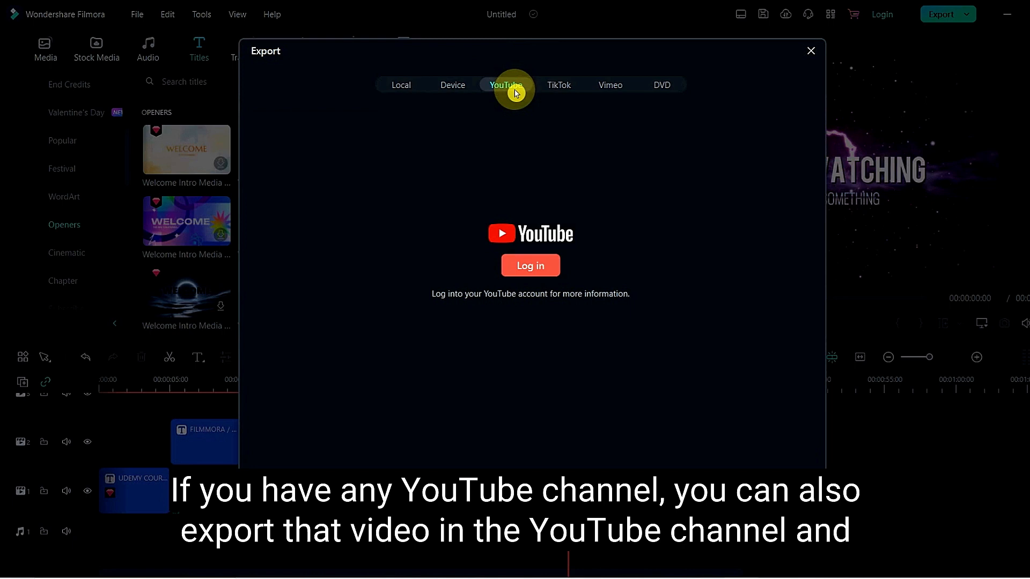
{"action": "left_click", "coordinate": [558, 92]}
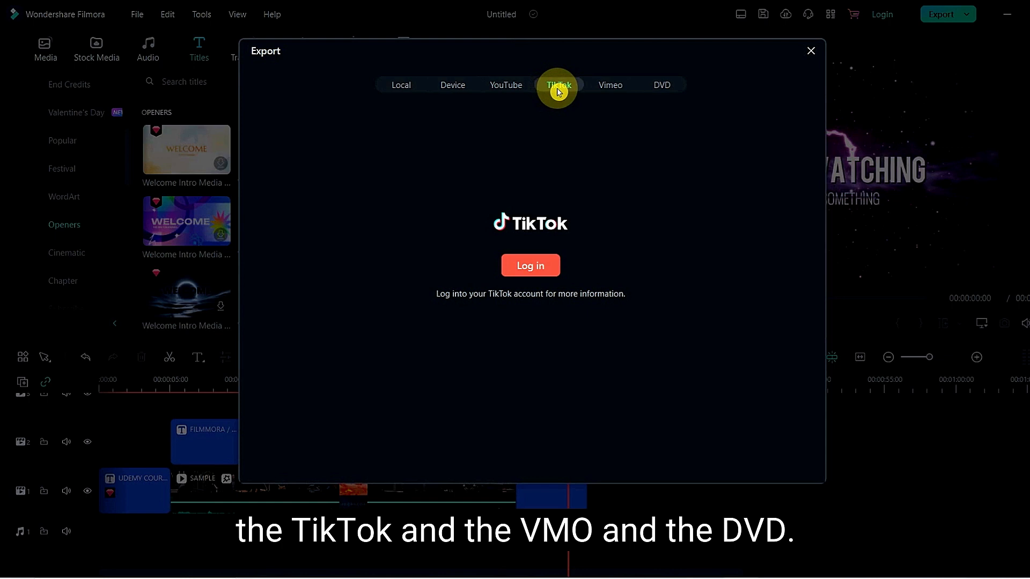
{"action": "left_click", "coordinate": [611, 87]}
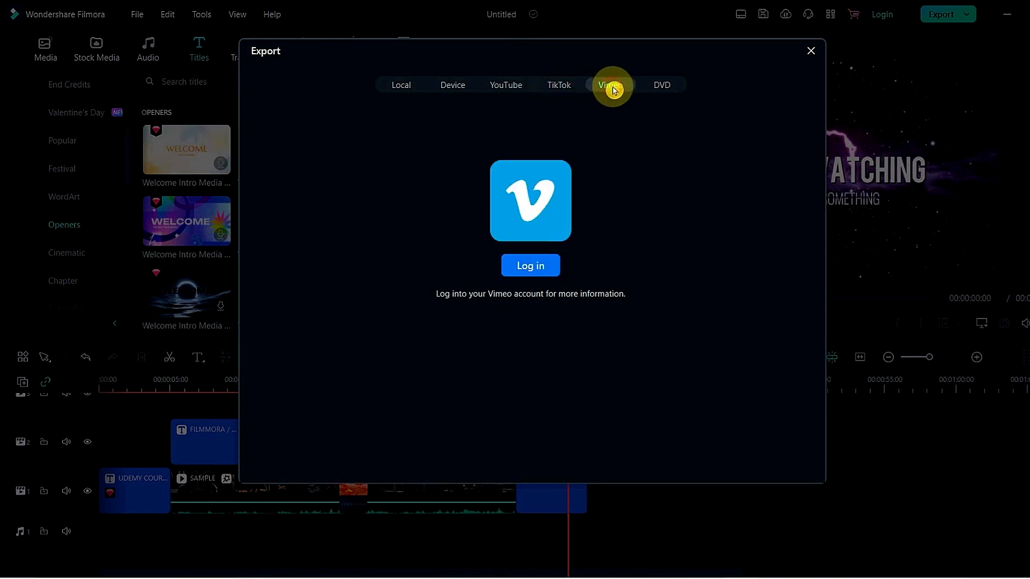
{"action": "left_click", "coordinate": [648, 90]}
Choose local export and set the output file name to UDEMY COURSE
{"action": "left_click", "coordinate": [409, 85]}
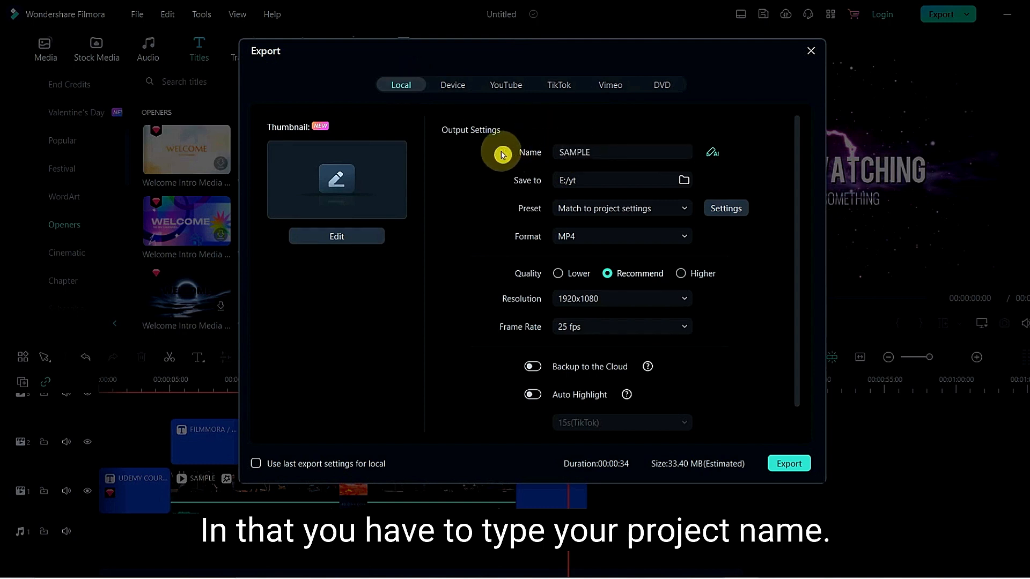
{"action": "left_click", "coordinate": [614, 153]}
{"action": "left_click_drag", "start_coordinate": [614, 153], "coordinate": [429, 152]}
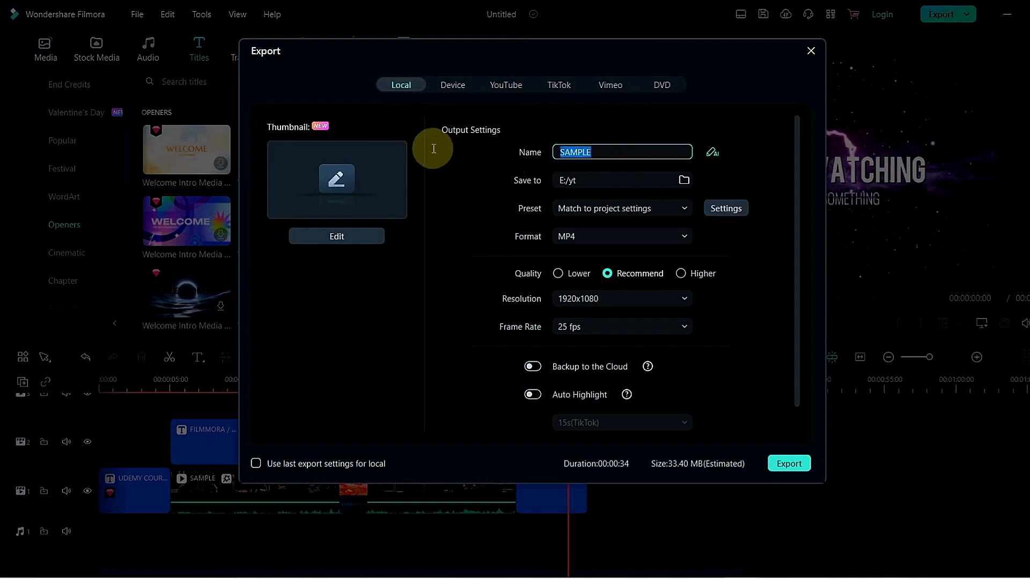
{"action": "key", "text": "BackSpace"}
{"action": "type", "text": "UDEM"}
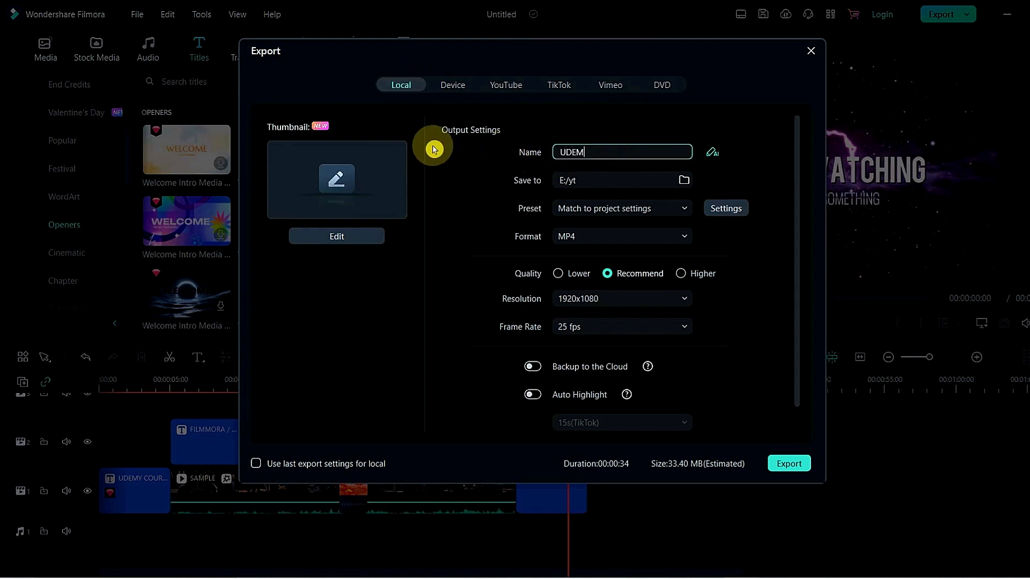
{"action": "type", "text": "Y COURSE"}
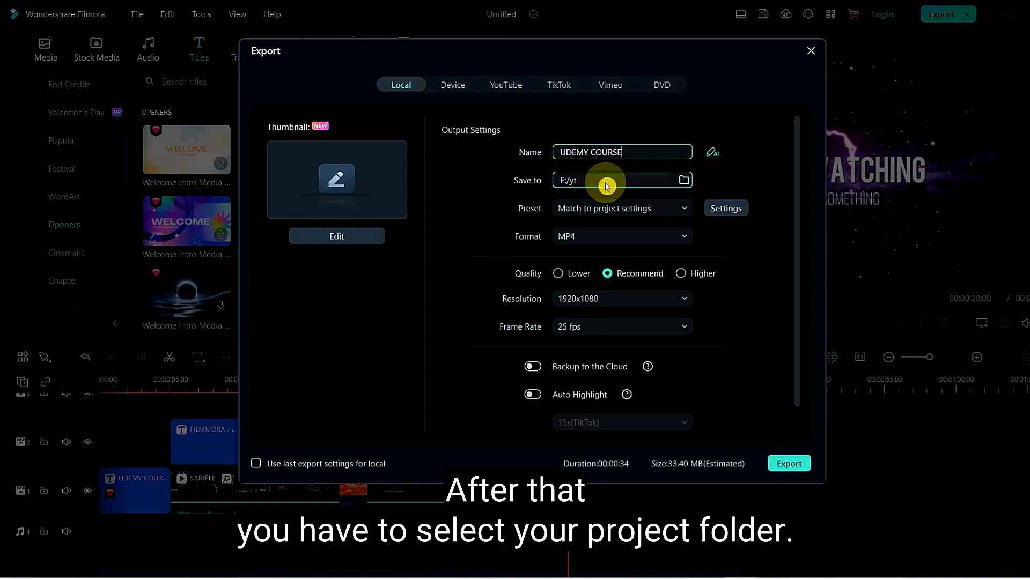
Select E:/yt as the save folder and set the export quality to Higher in the detailed preset settings
{"action": "left_click", "coordinate": [684, 183]}
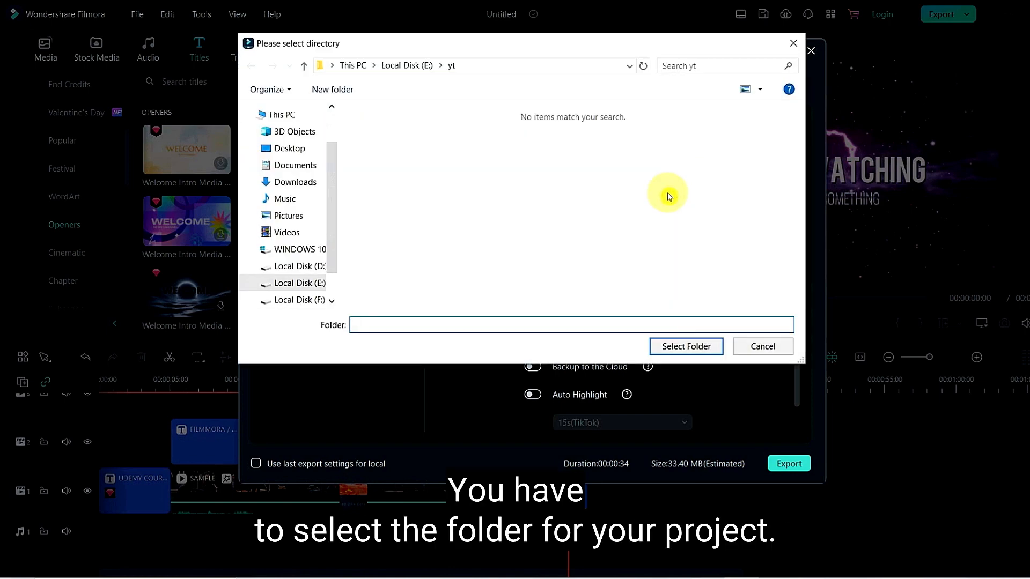
{"action": "left_click", "coordinate": [689, 346]}
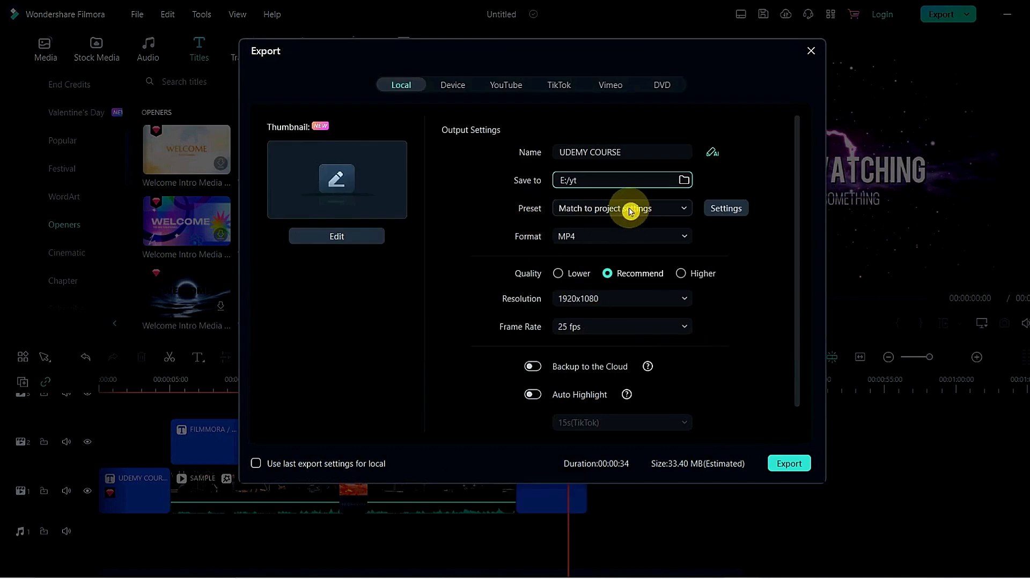
{"action": "left_click", "coordinate": [716, 212]}
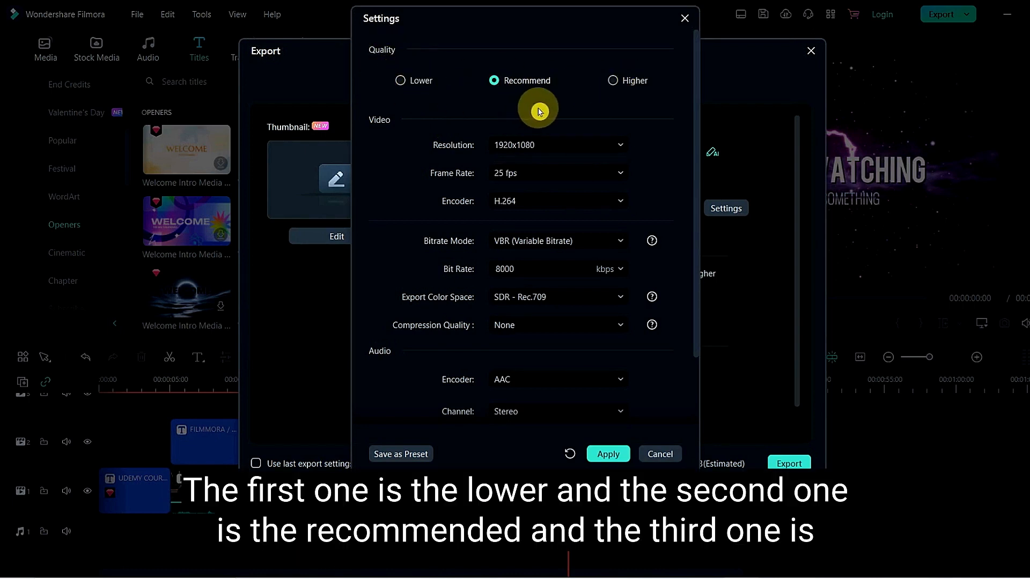
{"action": "left_click", "coordinate": [631, 84]}
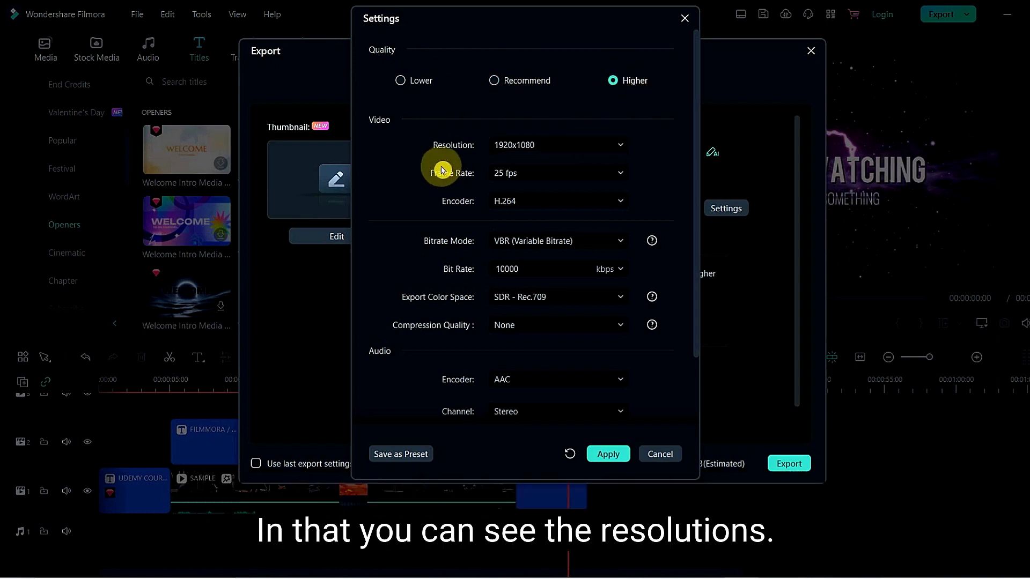
Set the export to 1920x1080 resolution, 30 fps and the H.264 encoder, apply the settings and export the video
{"action": "left_click", "coordinate": [517, 146]}
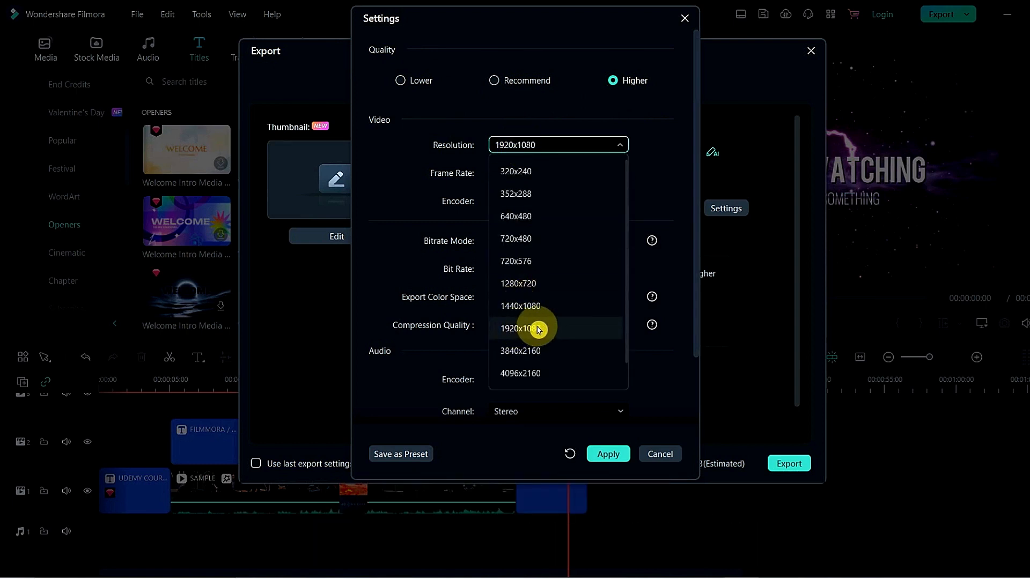
{"action": "left_click", "coordinate": [513, 331]}
{"action": "left_click", "coordinate": [523, 172]}
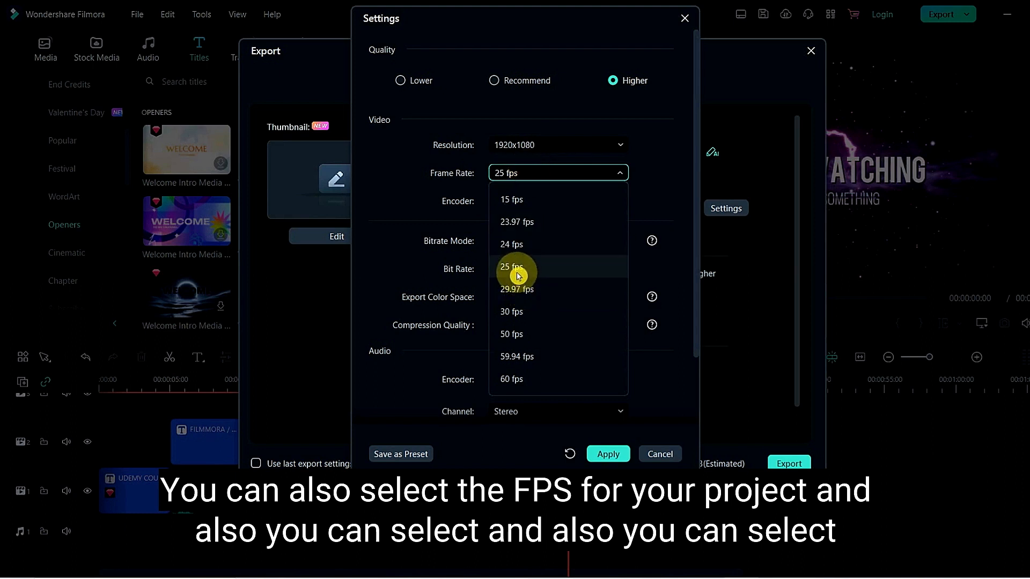
{"action": "left_click", "coordinate": [517, 274]}
{"action": "left_click", "coordinate": [499, 174]}
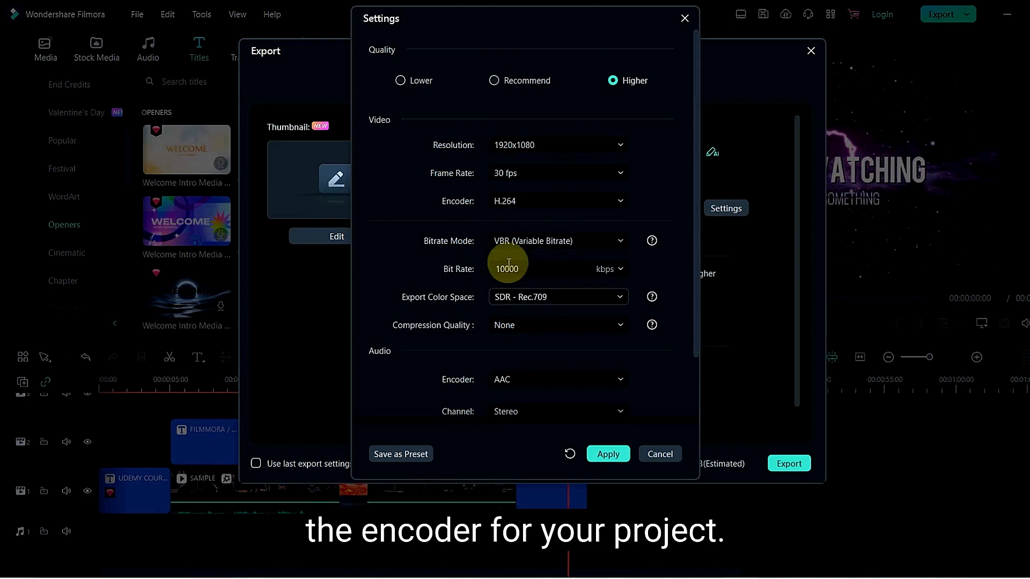
{"action": "left_click", "coordinate": [543, 202]}
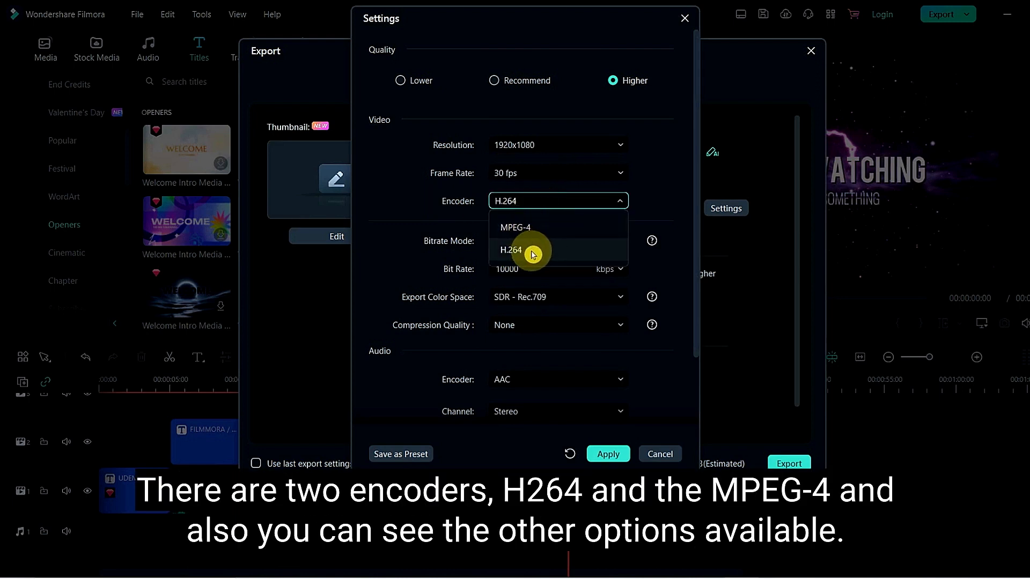
{"action": "left_click", "coordinate": [430, 230]}
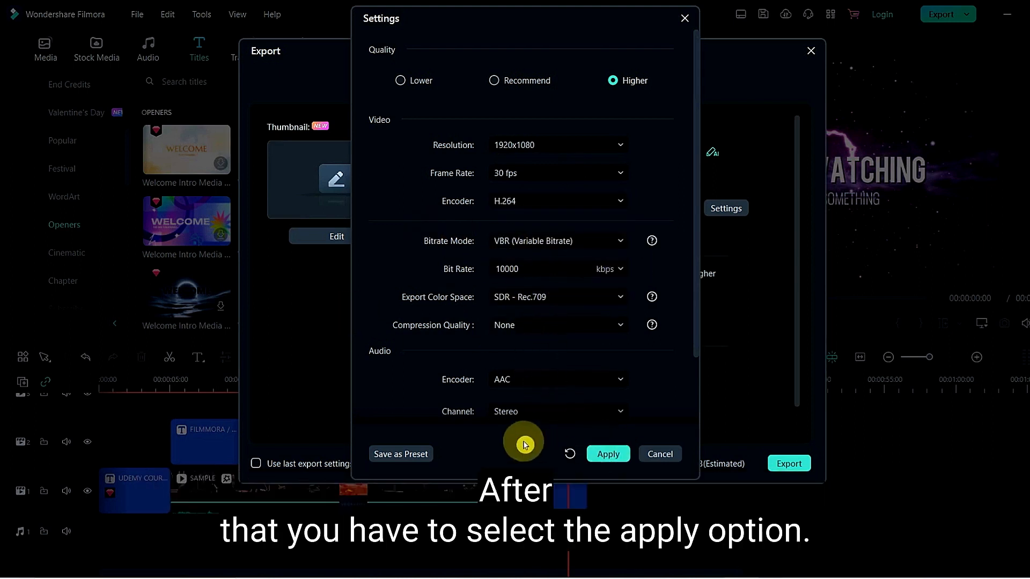
{"action": "left_click", "coordinate": [597, 454]}
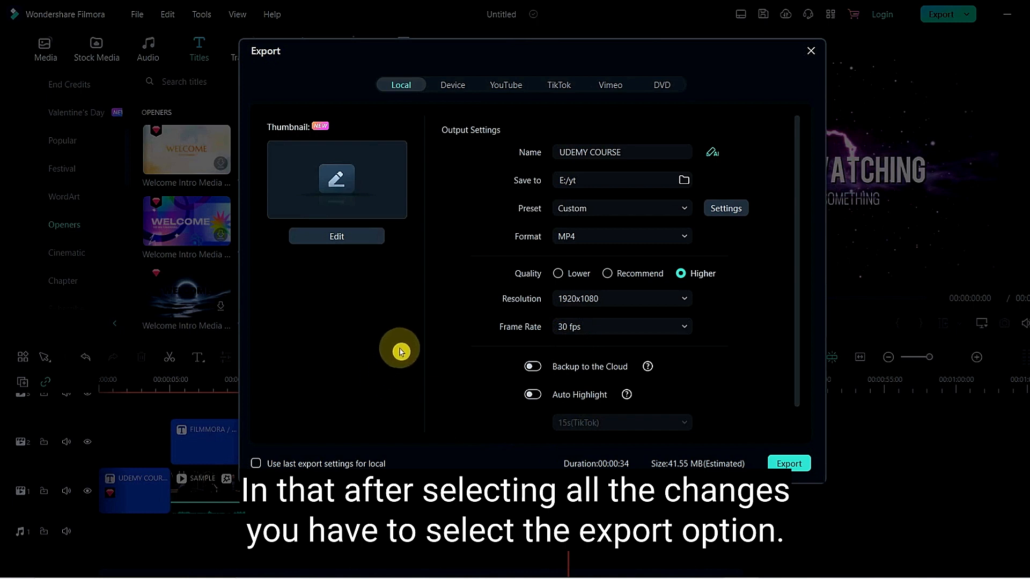
{"action": "left_click", "coordinate": [784, 464]}
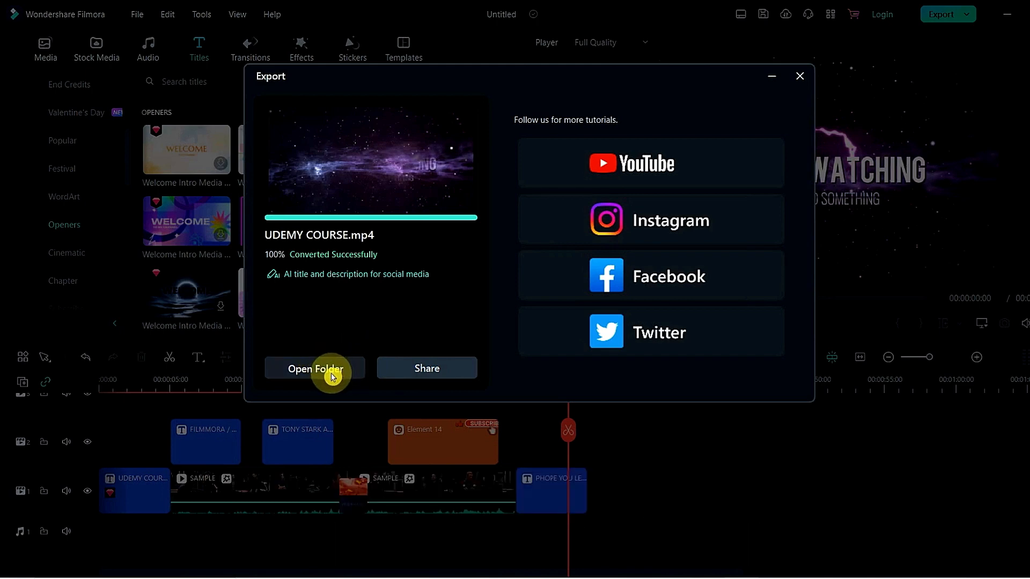
Open the export folder and review UDEMY COURSE.mp4 in VLC up to the closing title, closing the player and folder when done
{"action": "left_click", "coordinate": [307, 362]}
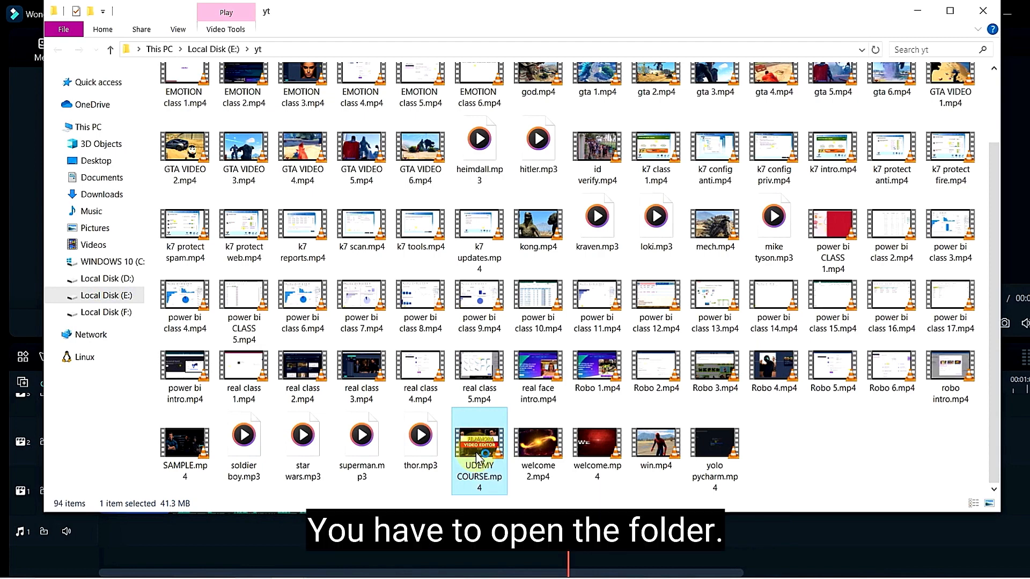
{"action": "double_click", "coordinate": [477, 457]}
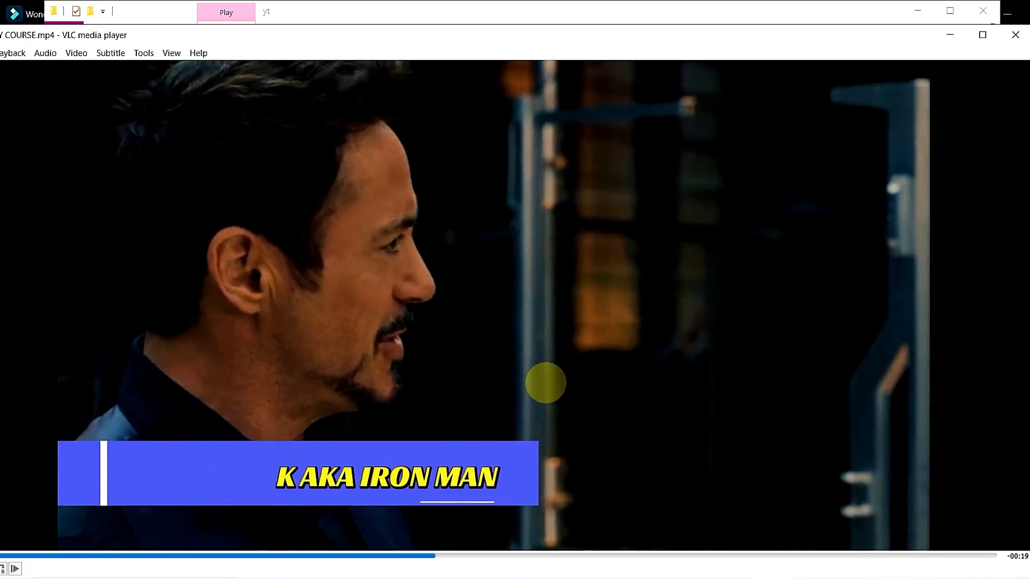
{"action": "key", "text": "Right"}
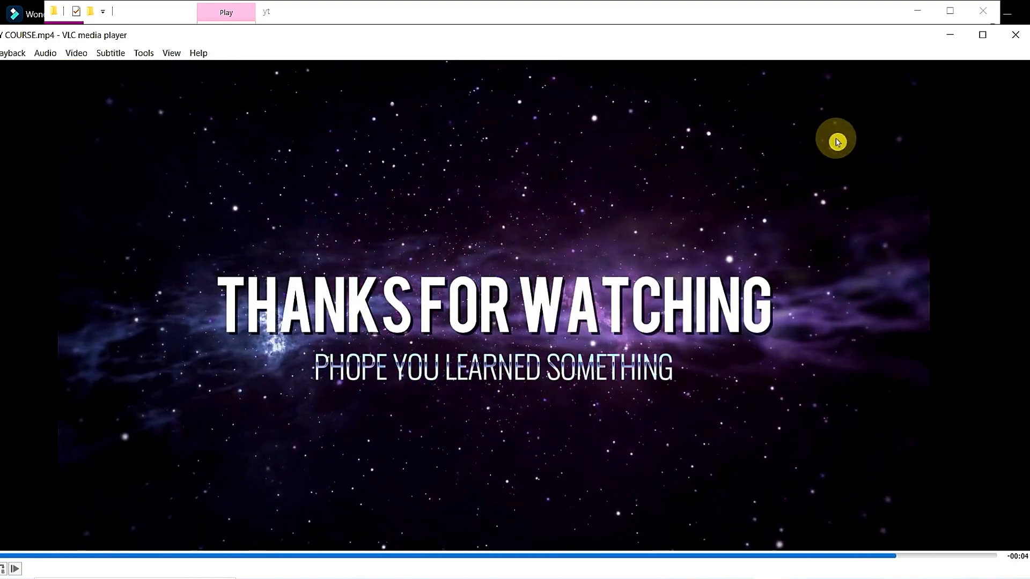
{"action": "left_click", "coordinate": [1015, 35]}
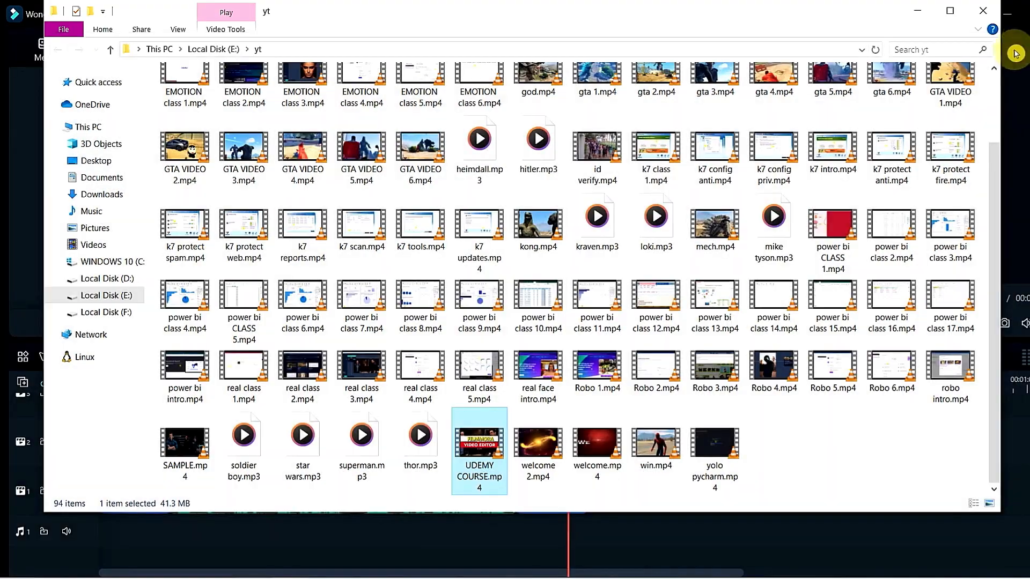
{"action": "left_click", "coordinate": [983, 11]}
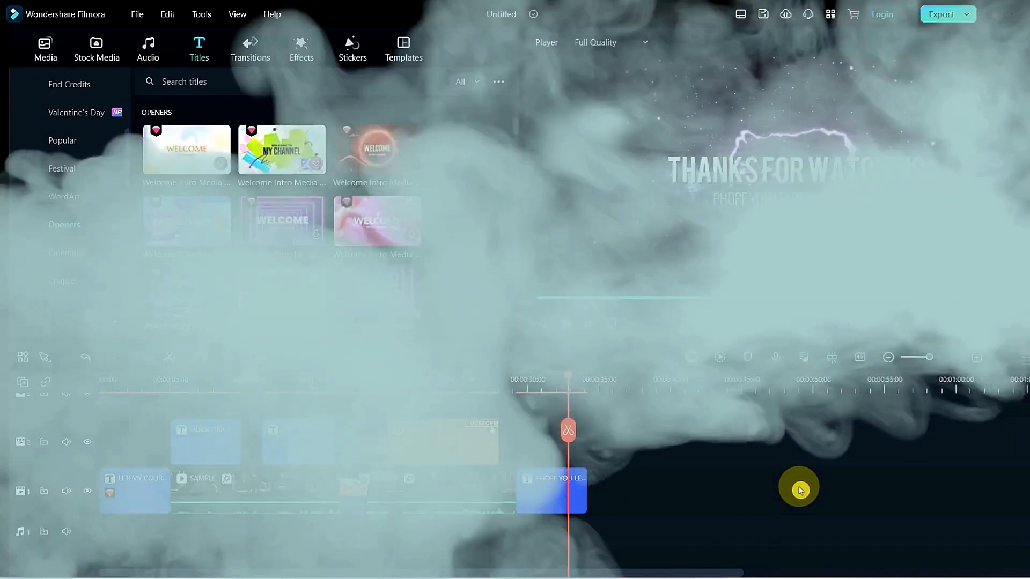